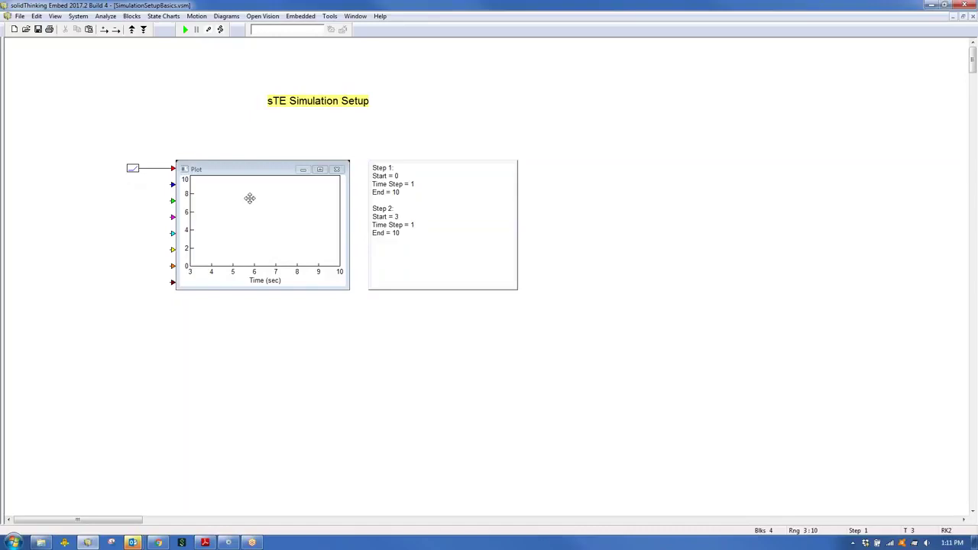
# Run the simulation, and set its start time to 0 seconds in the system properties for another run.
pyautogui.click(185, 31)
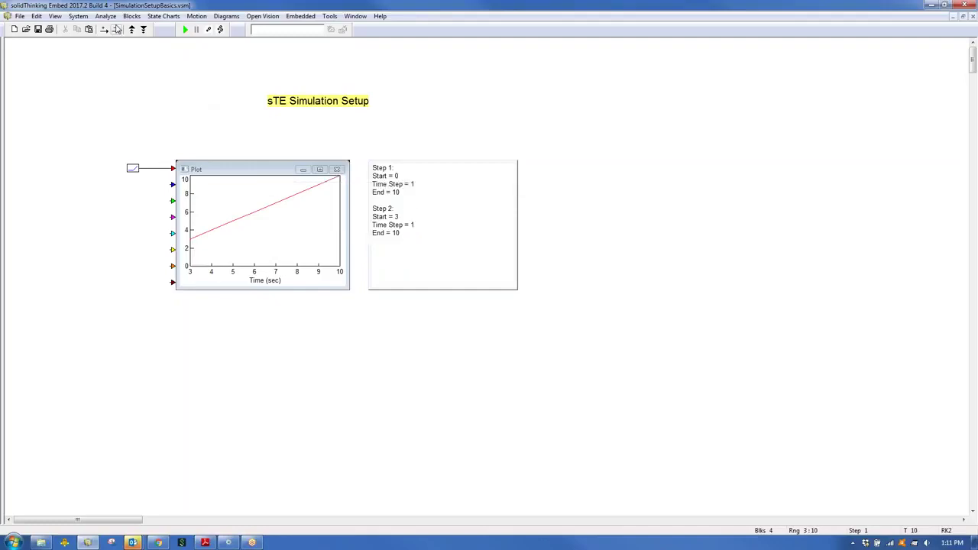
pyautogui.click(78, 15)
pyautogui.click(109, 83)
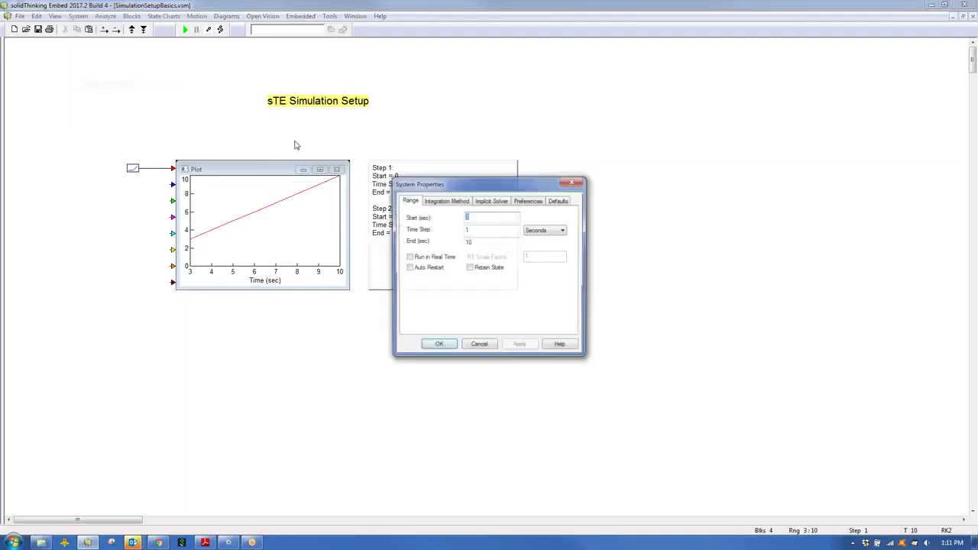
pyautogui.moveTo(469, 186); pyautogui.dragTo(461, 117)
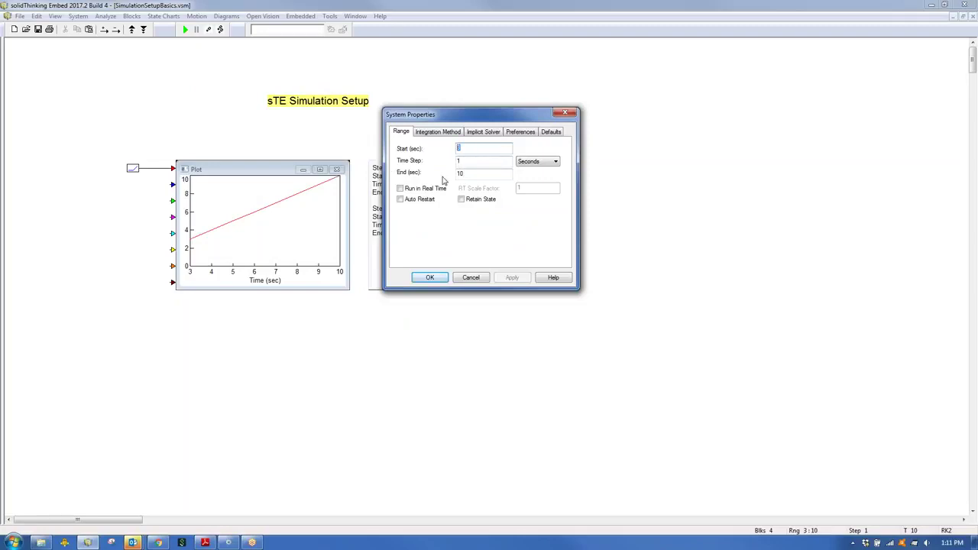
pyautogui.write('0')
pyautogui.press('Return')
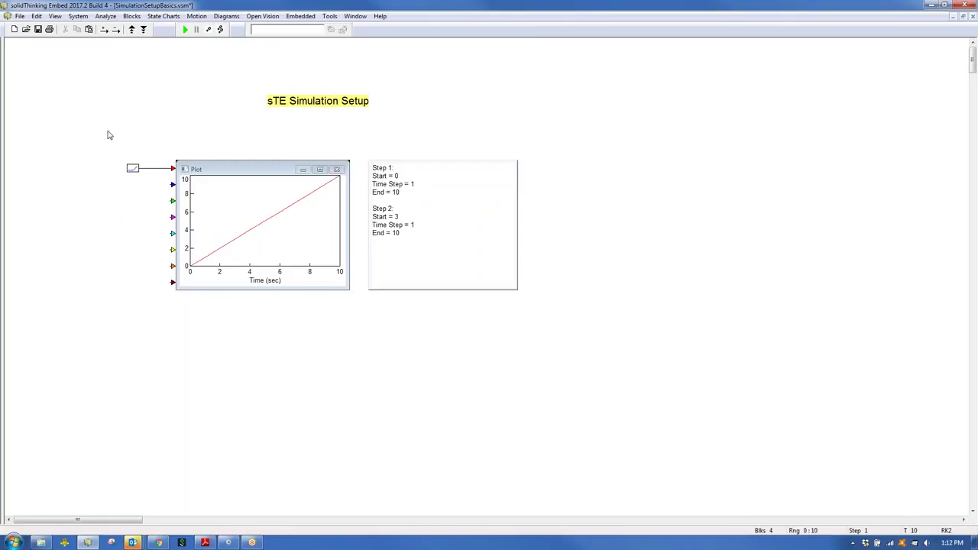
# Close the simulation setup diagram without saving and open the Run in Real Time Example linked on the PDF's Simulation Configuration page.
pyautogui.click(972, 5)
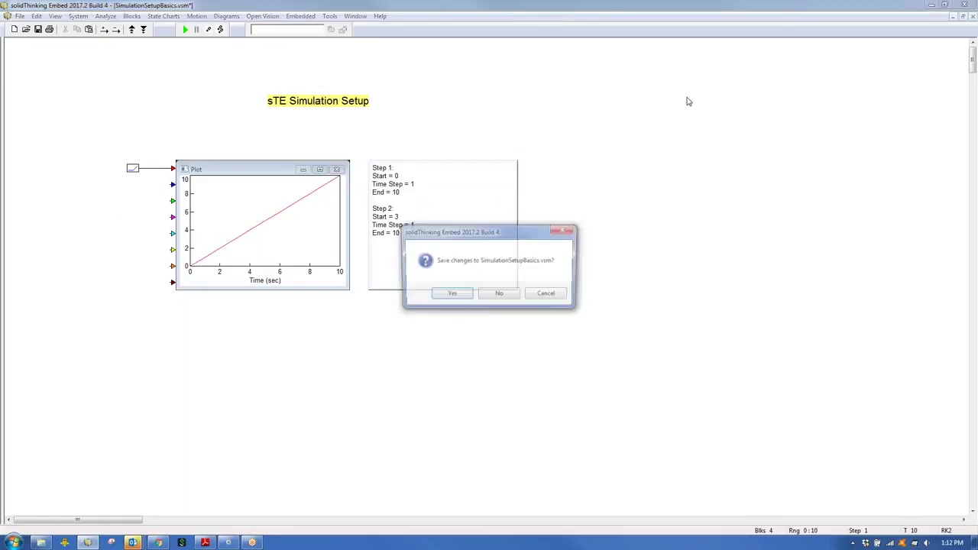
pyautogui.click(498, 292)
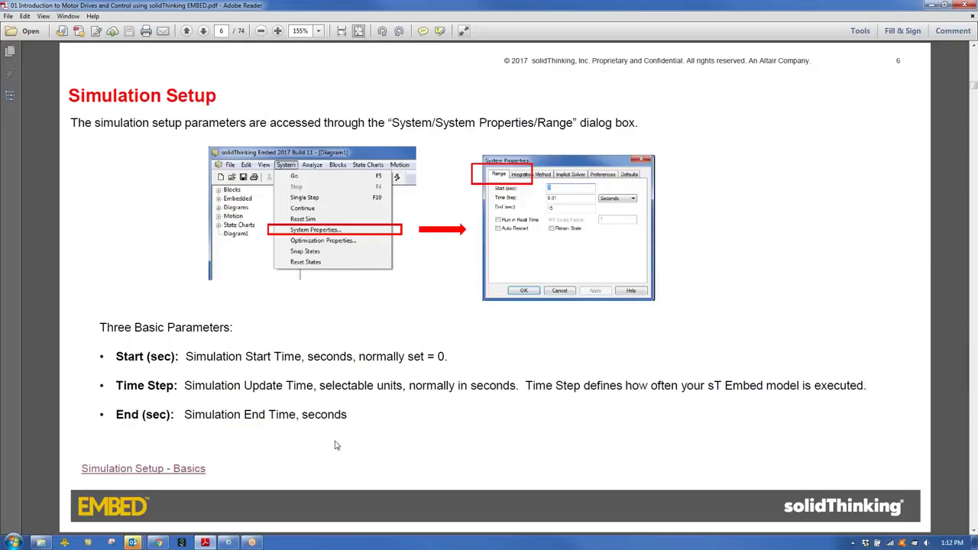
pyautogui.scroll(-1, 313, 421)
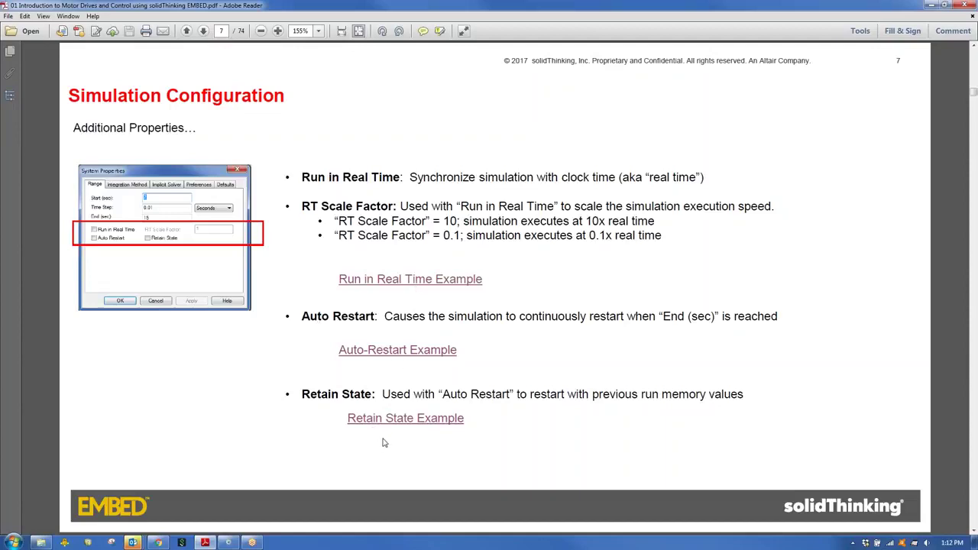
pyautogui.click(451, 281)
pyautogui.click(493, 306)
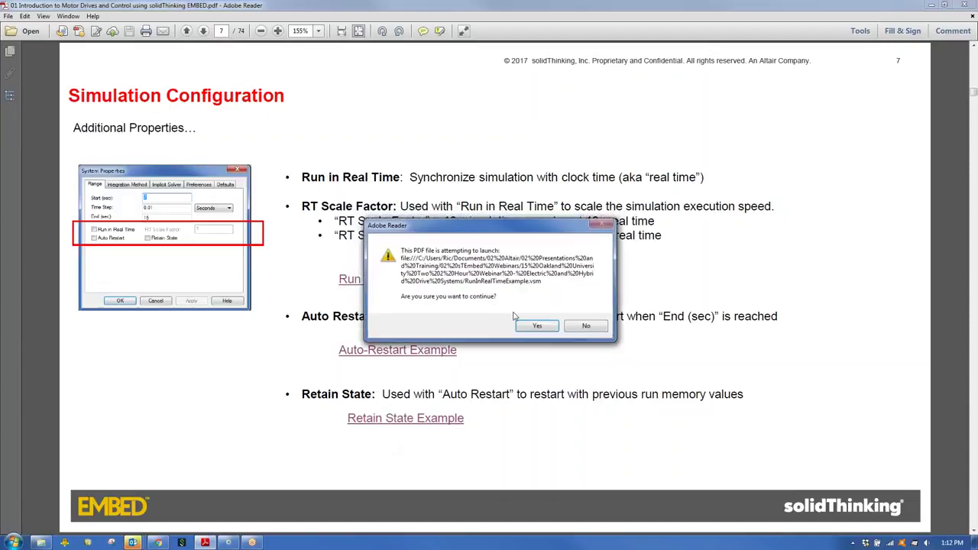
pyautogui.click(538, 327)
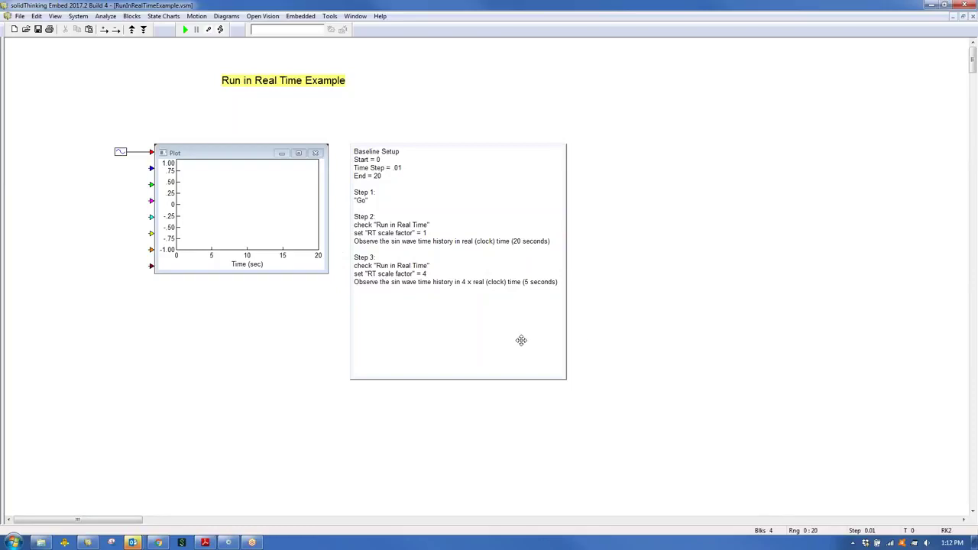
# Enable Run in Real Time in the system properties, run the sine wave simulation and stop it partway.
pyautogui.click(79, 16)
pyautogui.click(103, 83)
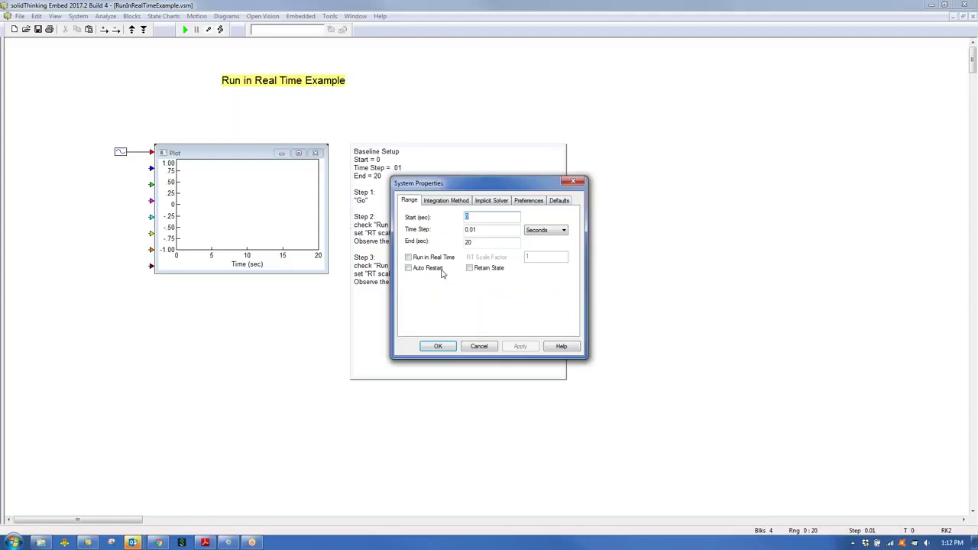
pyautogui.click(426, 258)
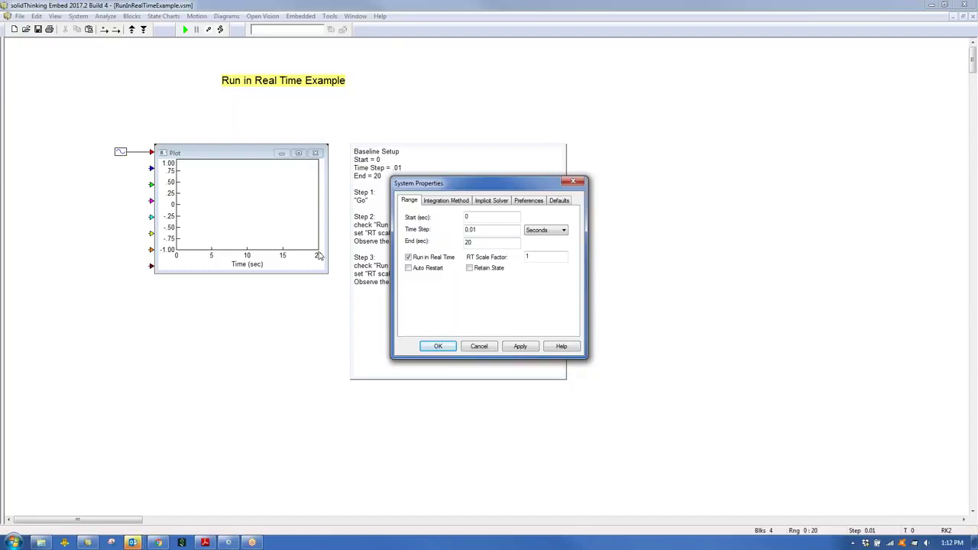
pyautogui.click(442, 348)
pyautogui.click(185, 29)
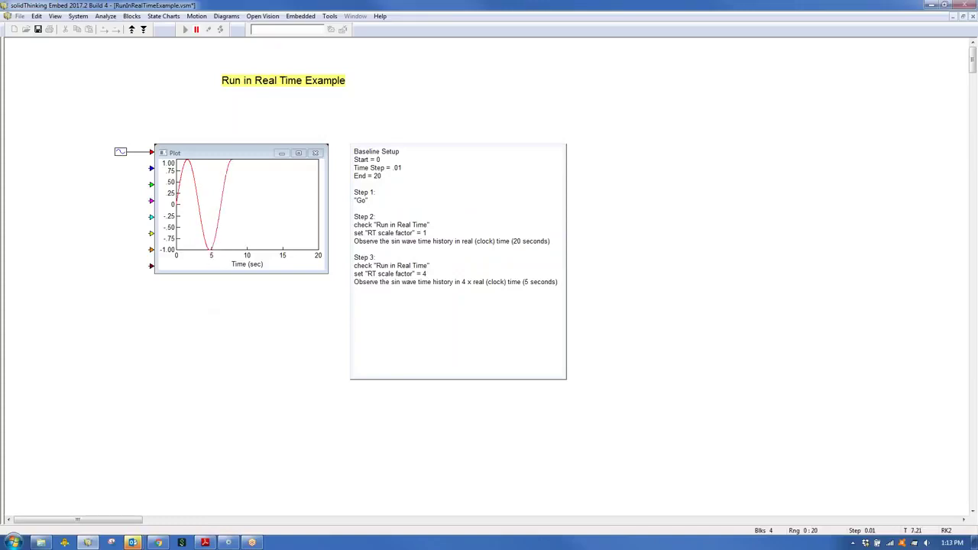
pyautogui.click(197, 29)
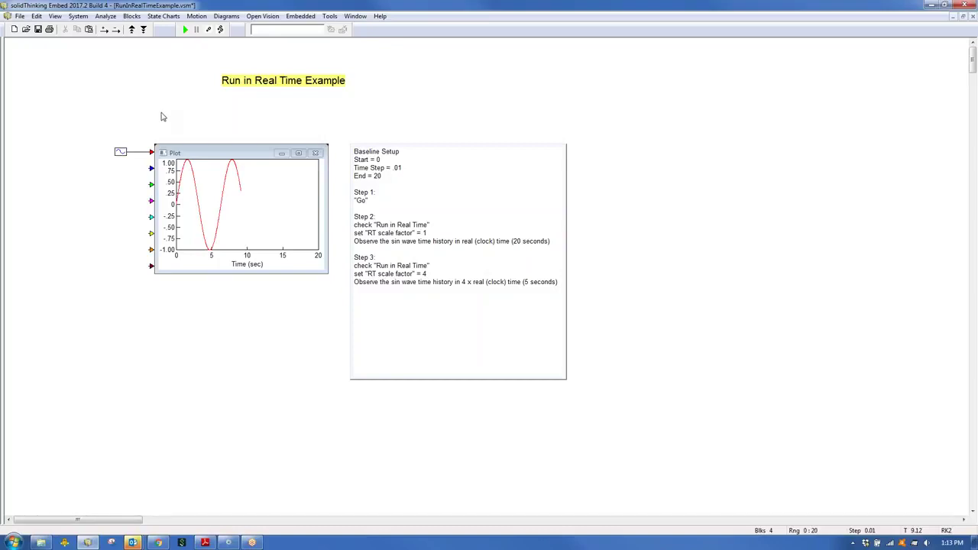
# Set the RT Scale Factor to 10 in the system properties and run the simulation.
pyautogui.click(78, 16)
pyautogui.click(115, 84)
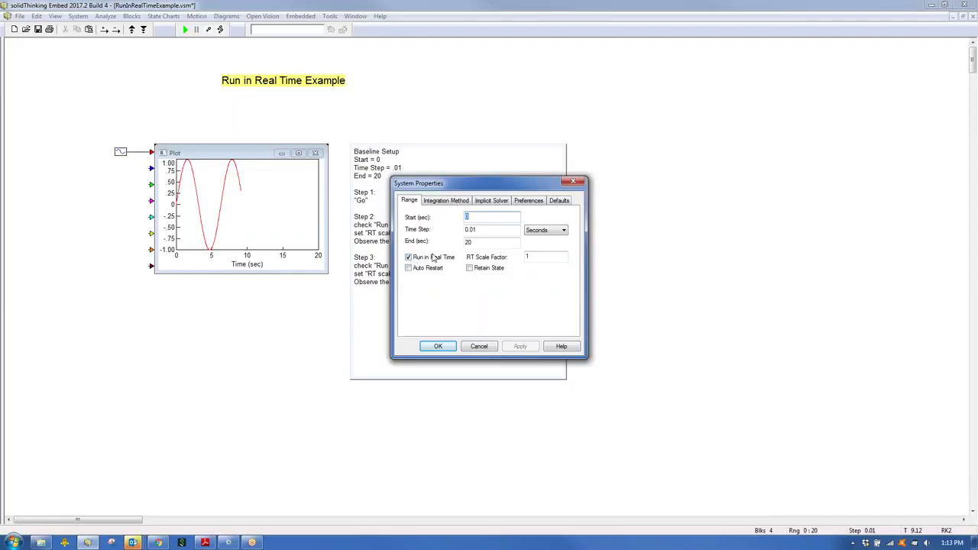
pyautogui.click(534, 259)
pyautogui.click(439, 348)
pyautogui.click(441, 347)
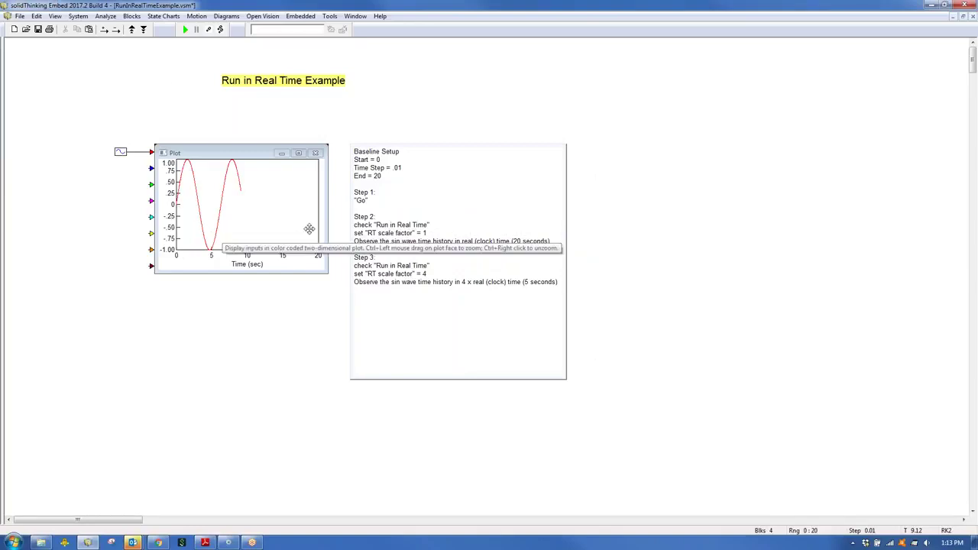
pyautogui.click(185, 30)
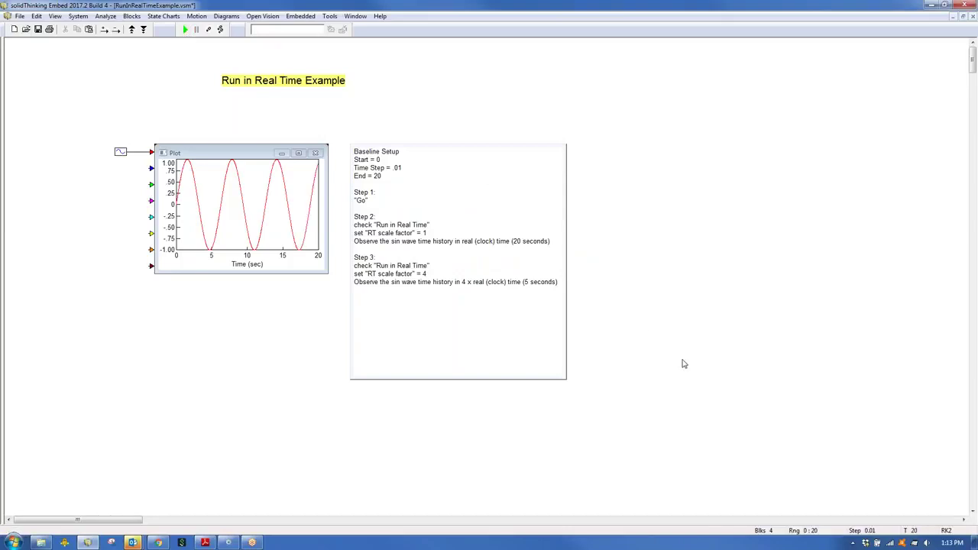
# Show the simulation control panel and place it above the instruction notes, beside the diagram title.
pyautogui.click(55, 16)
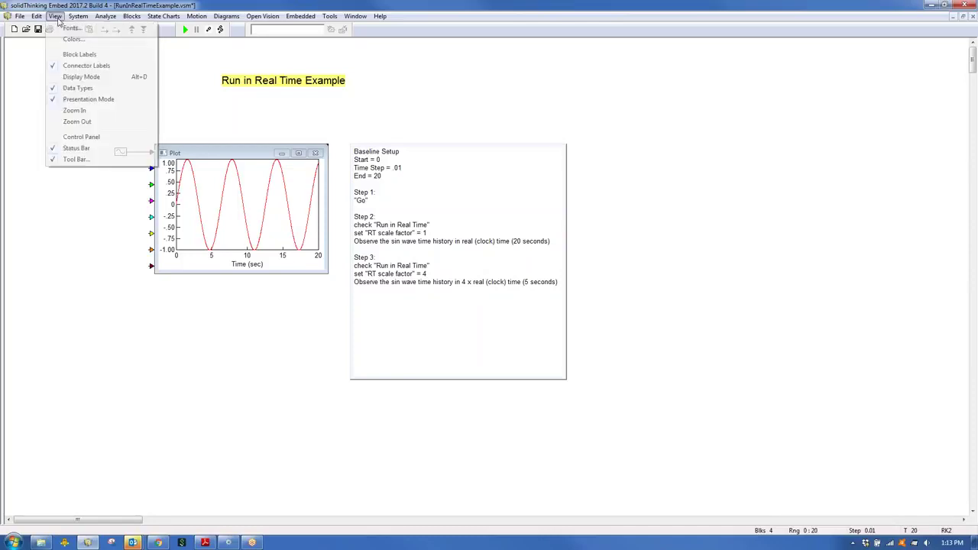
pyautogui.click(81, 137)
pyautogui.moveTo(40, 149); pyautogui.dragTo(191, 106)
pyautogui.moveTo(270, 98); pyautogui.dragTo(449, 85)
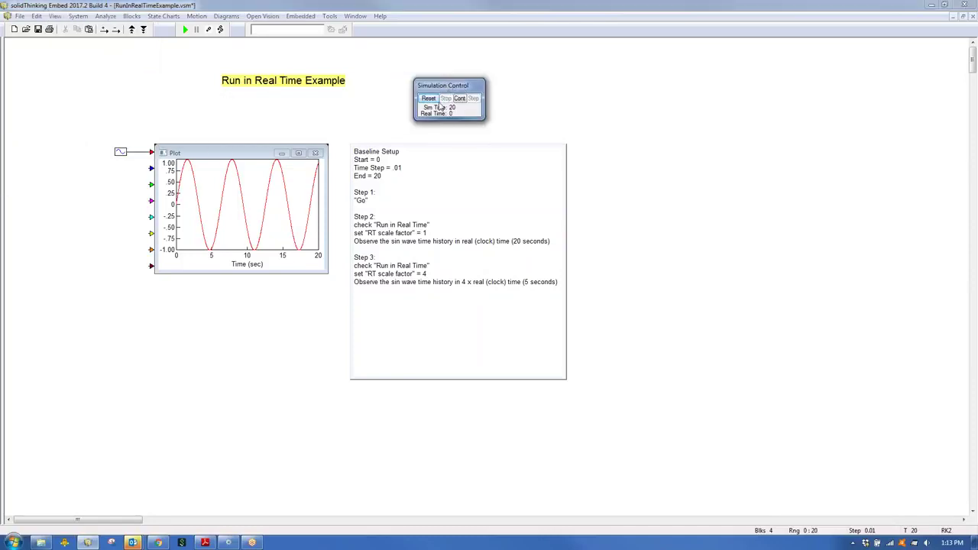
# Reset and rerun the simulation from the Simulation Control panel, and hide the panel.
pyautogui.click(432, 99)
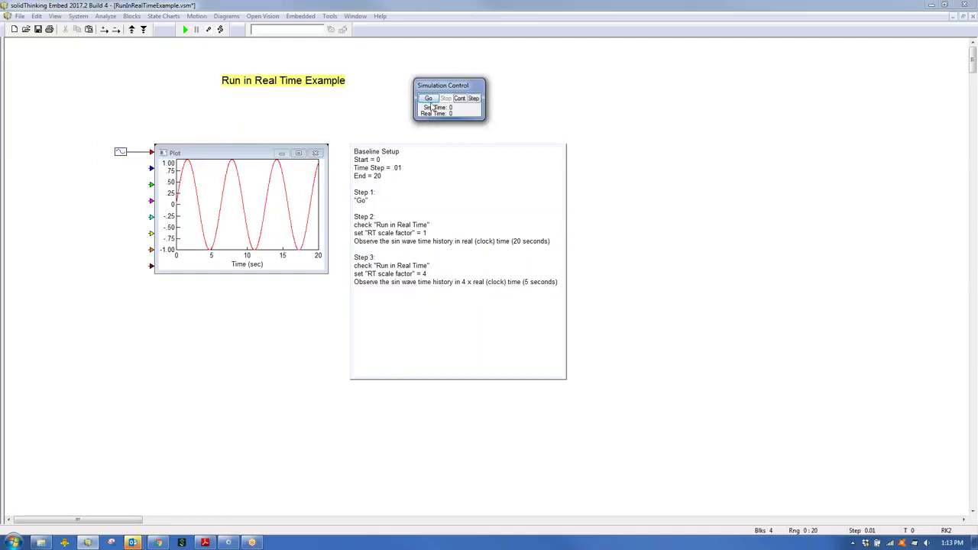
pyautogui.click(428, 99)
pyautogui.click(136, 90)
pyautogui.click(55, 17)
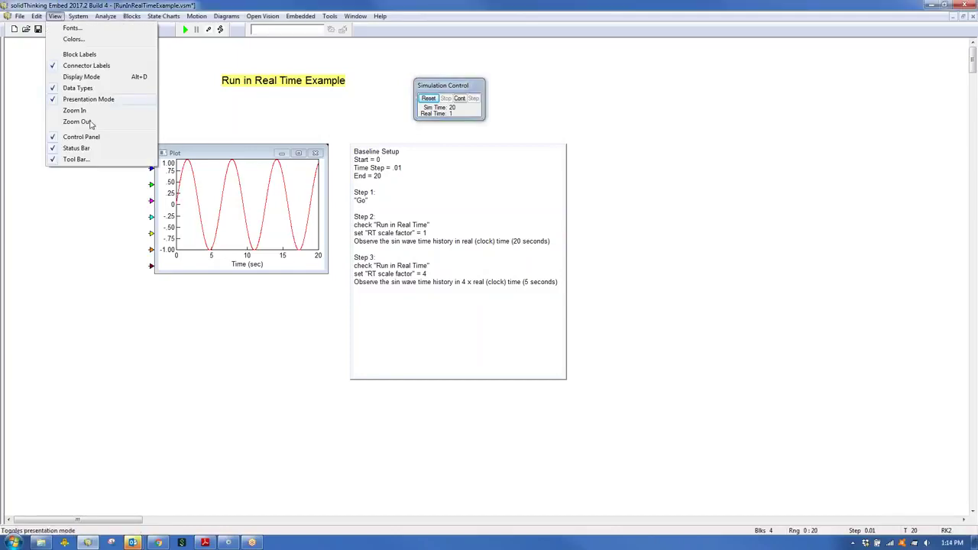
pyautogui.click(89, 136)
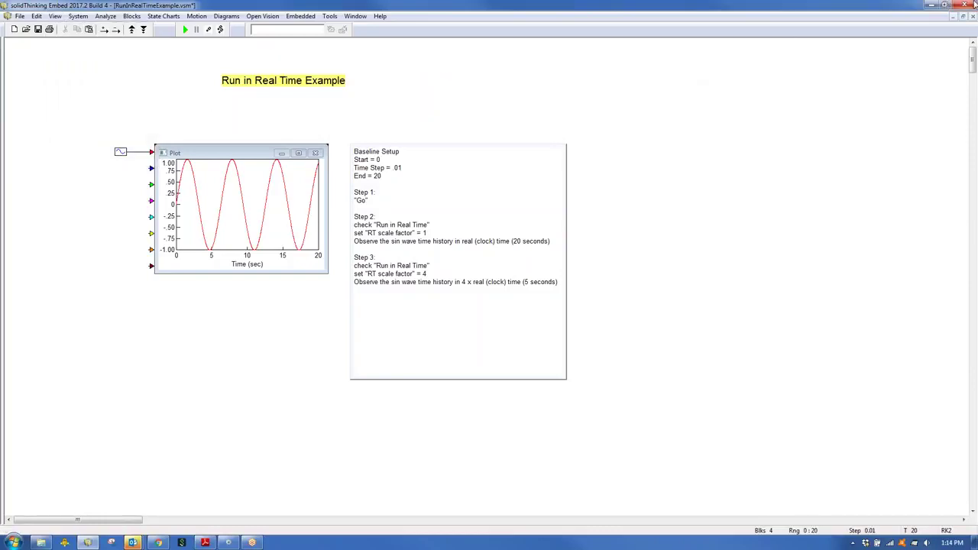
# Set the RT Scale Factor to .1, run the simulation and stop it shortly after it starts.
pyautogui.click(78, 16)
pyautogui.click(111, 83)
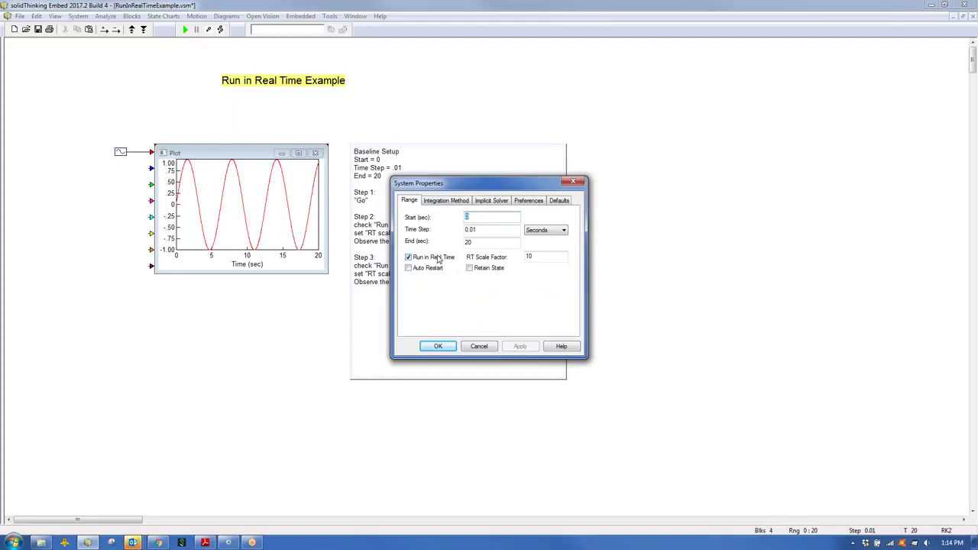
pyautogui.doubleClick(540, 256)
pyautogui.write('.1')
pyautogui.click(454, 348)
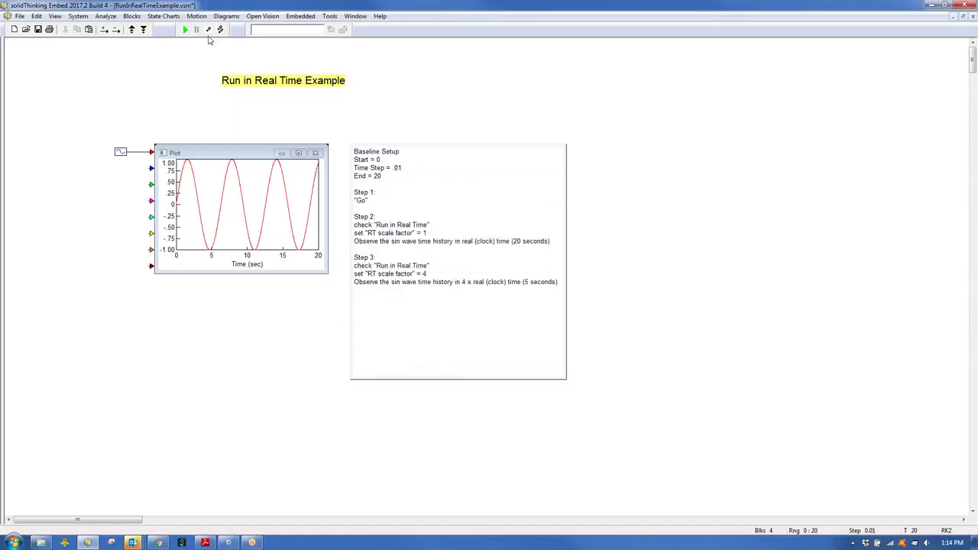
pyautogui.click(185, 30)
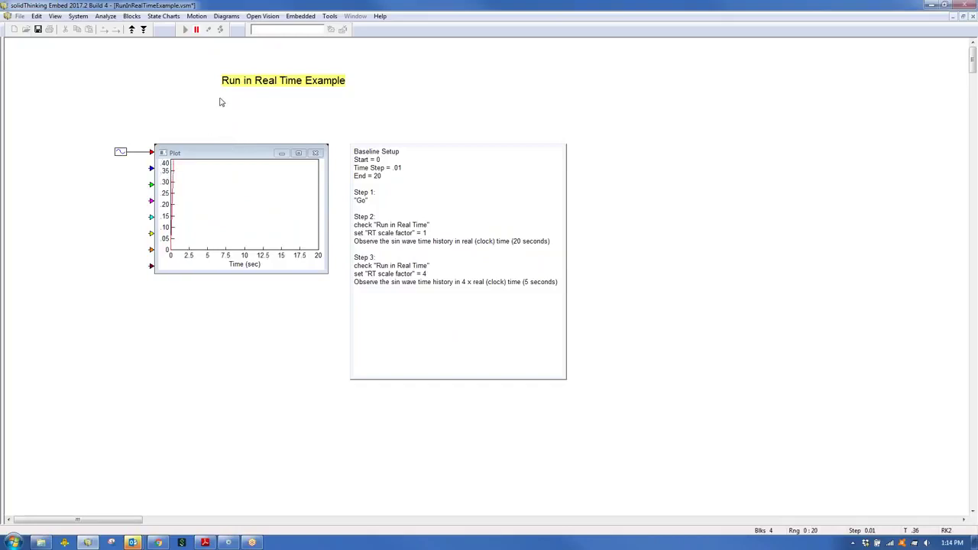
pyautogui.click(196, 30)
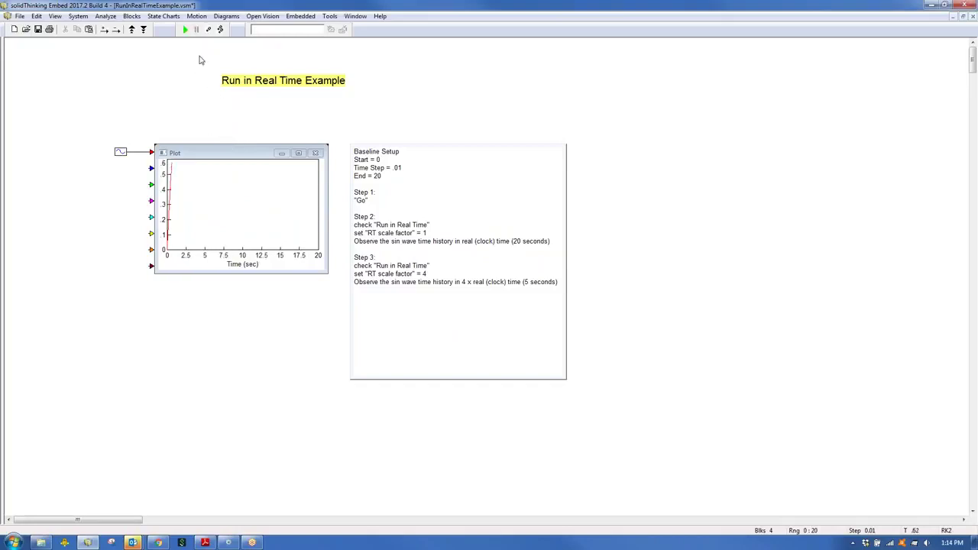
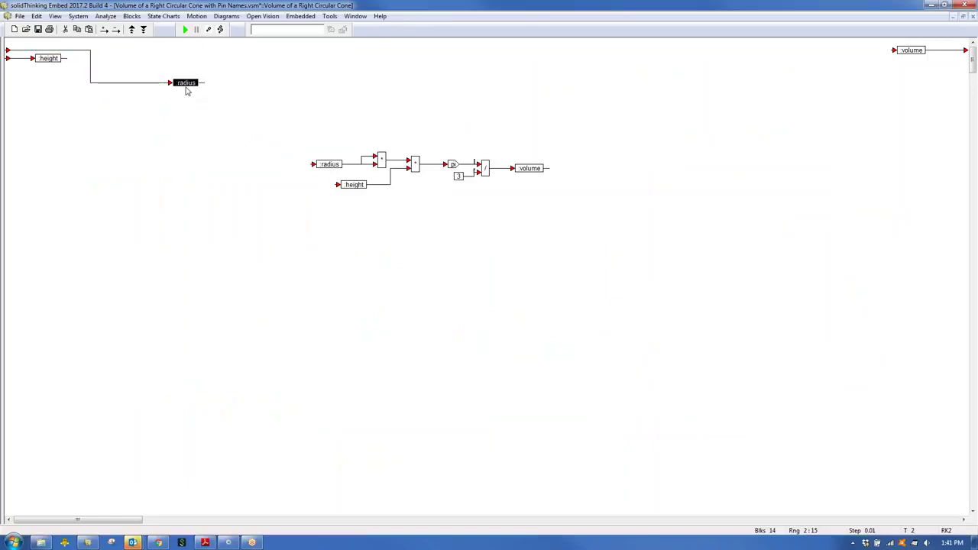
# Align the radius variable block directly above the height block at the compound's input pins and return to the top level.
pyautogui.click(181, 93)
pyautogui.moveTo(183, 83); pyautogui.dragTo(46, 51)
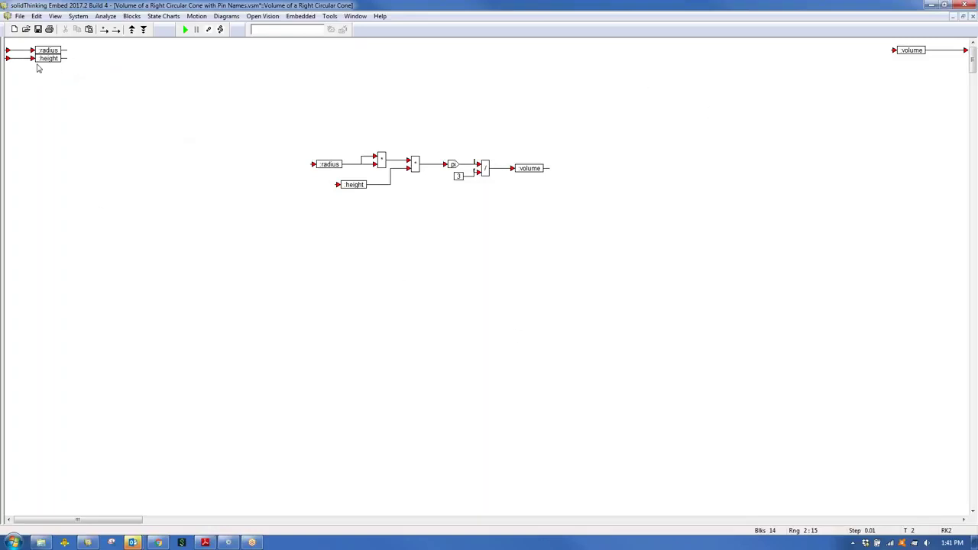
pyautogui.rightClick(170, 164)
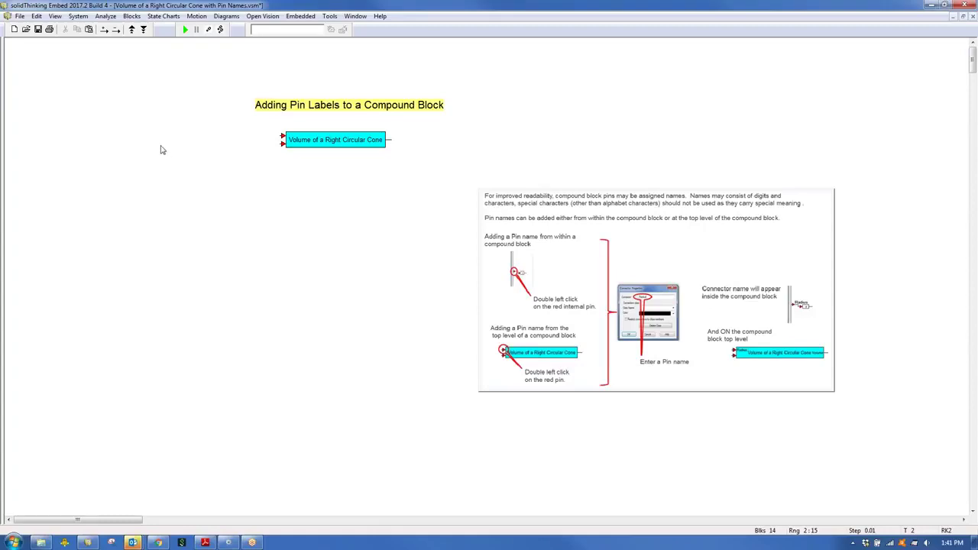
# Inside the Volume of a Right Circular Cone block, group the volume calculation blocks into a compound named "My compound Block" and reposition it.
pyautogui.rightClick(333, 142)
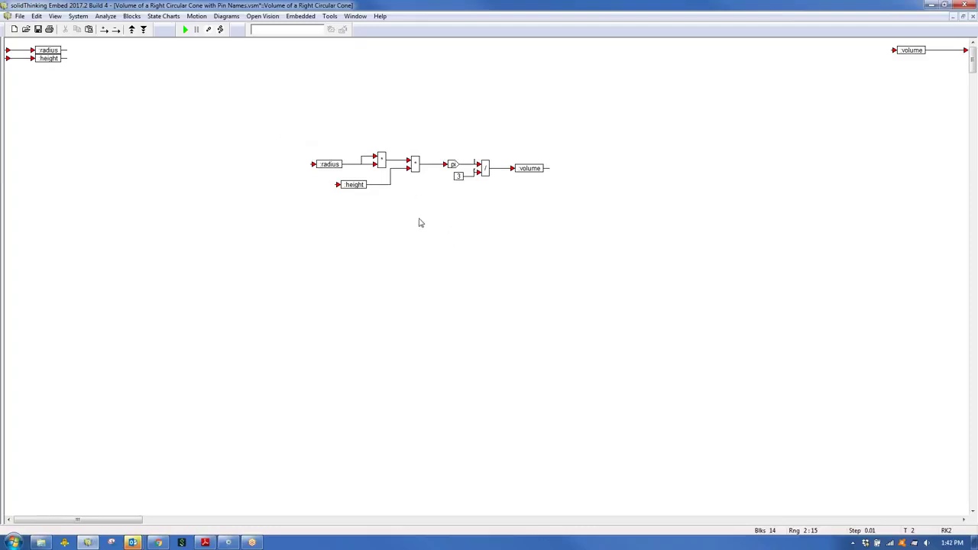
pyautogui.moveTo(302, 133); pyautogui.dragTo(607, 222)
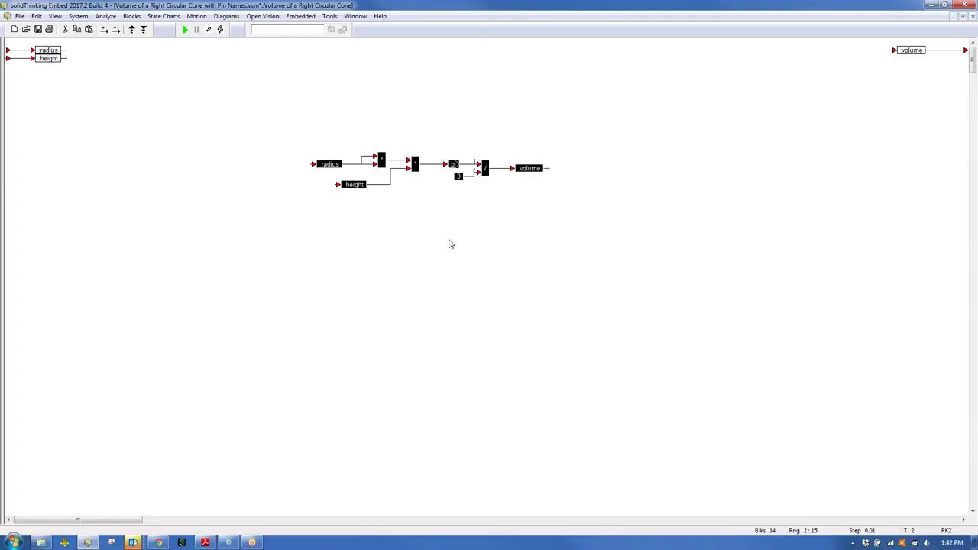
pyautogui.click(450, 244)
pyautogui.moveTo(269, 120); pyautogui.dragTo(590, 236)
pyautogui.rightClick(528, 180)
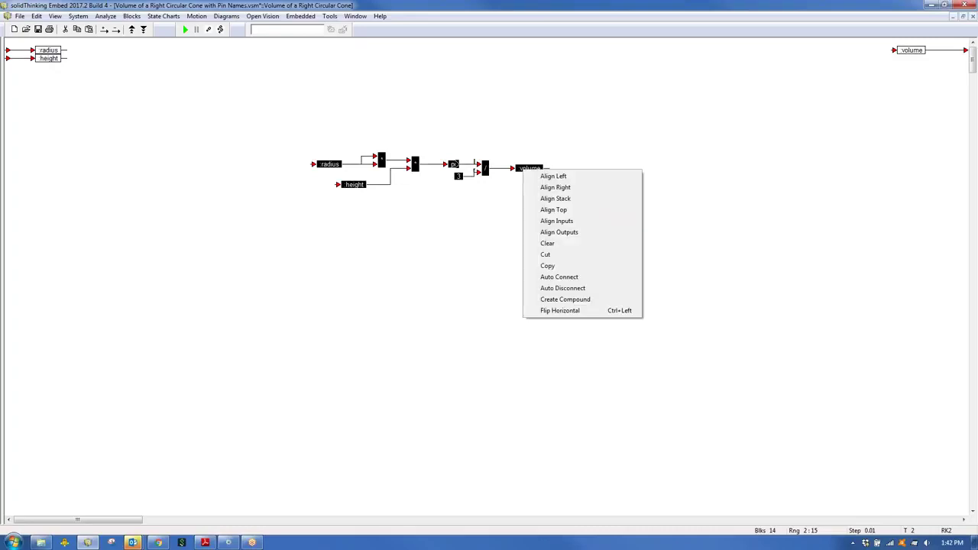
pyautogui.click(566, 300)
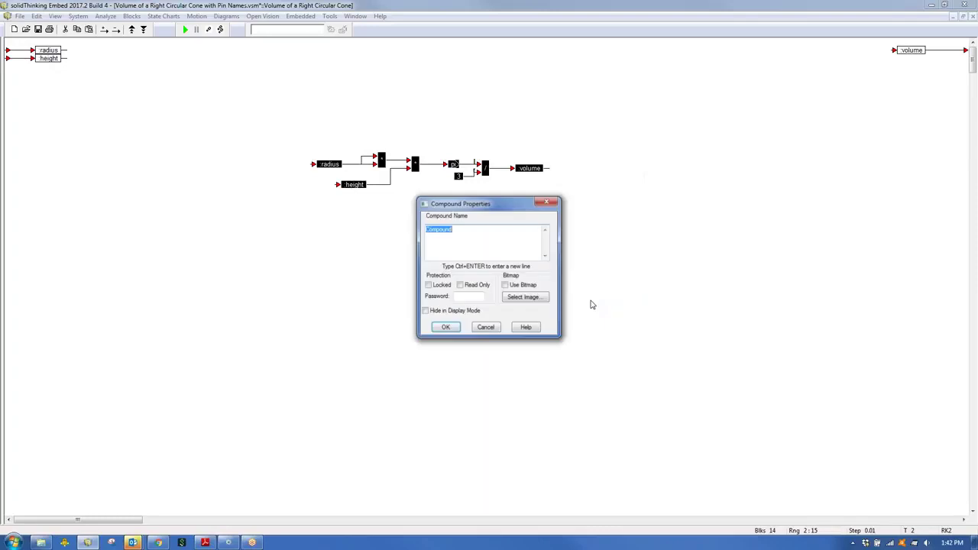
pyautogui.moveTo(451, 200); pyautogui.dragTo(358, 140)
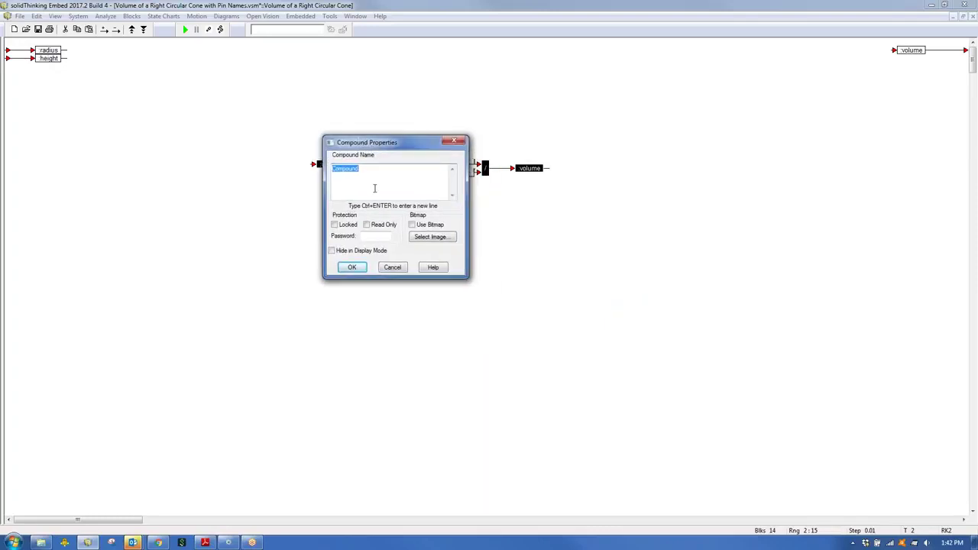
pyautogui.write('My compound Block')
pyautogui.press('Return')
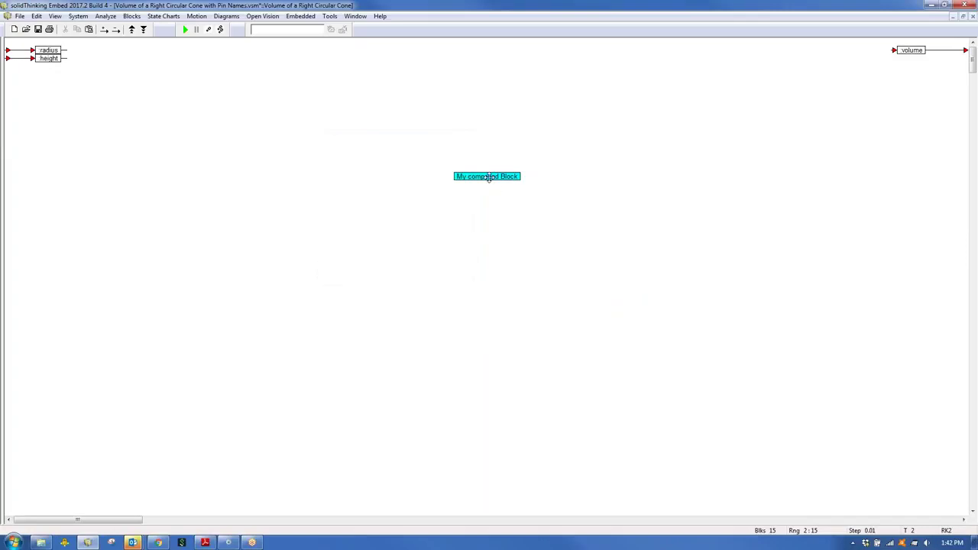
pyautogui.moveTo(491, 177); pyautogui.dragTo(412, 196)
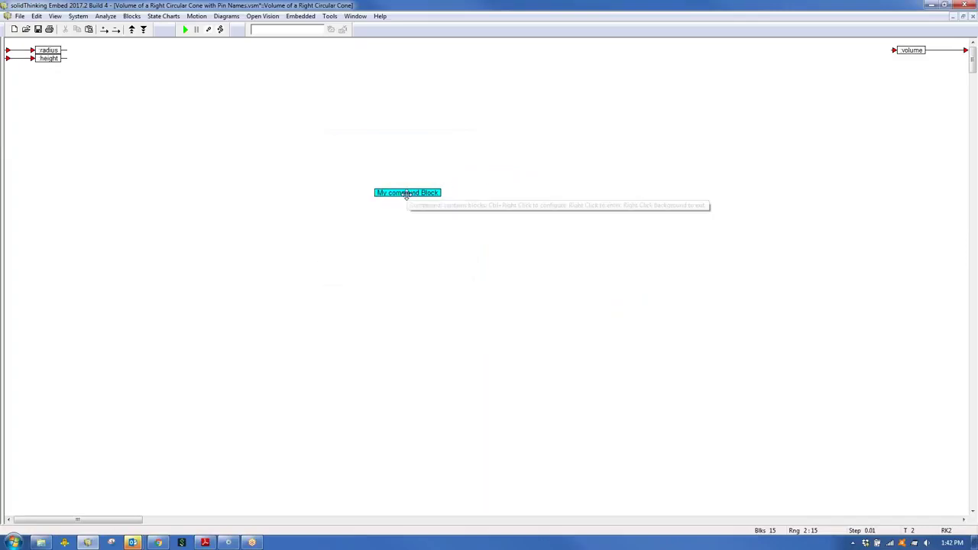
# Examine the volume calculation blocks inside My compound Block and return to the parent level.
pyautogui.rightClick(407, 194)
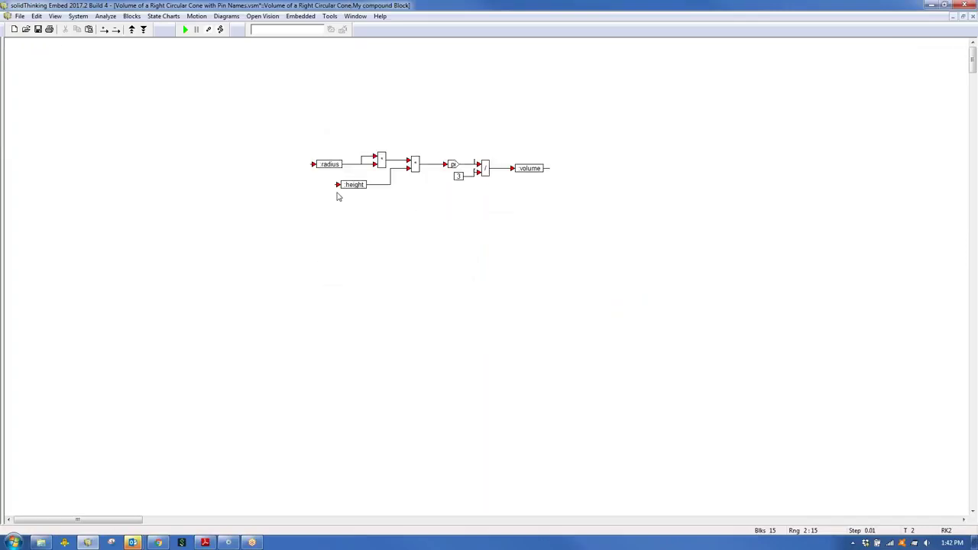
pyautogui.moveTo(266, 133); pyautogui.dragTo(590, 221)
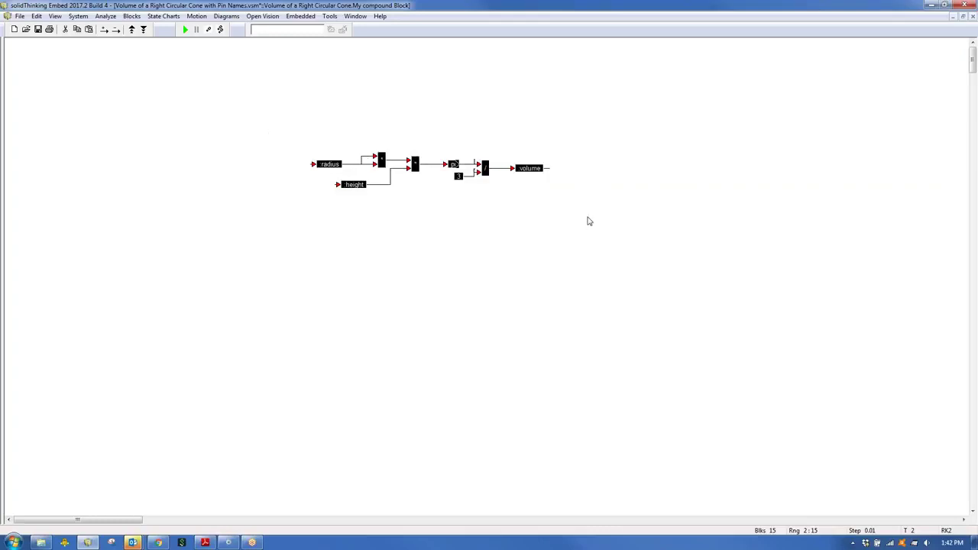
pyautogui.click(489, 227)
pyautogui.rightClick(490, 227)
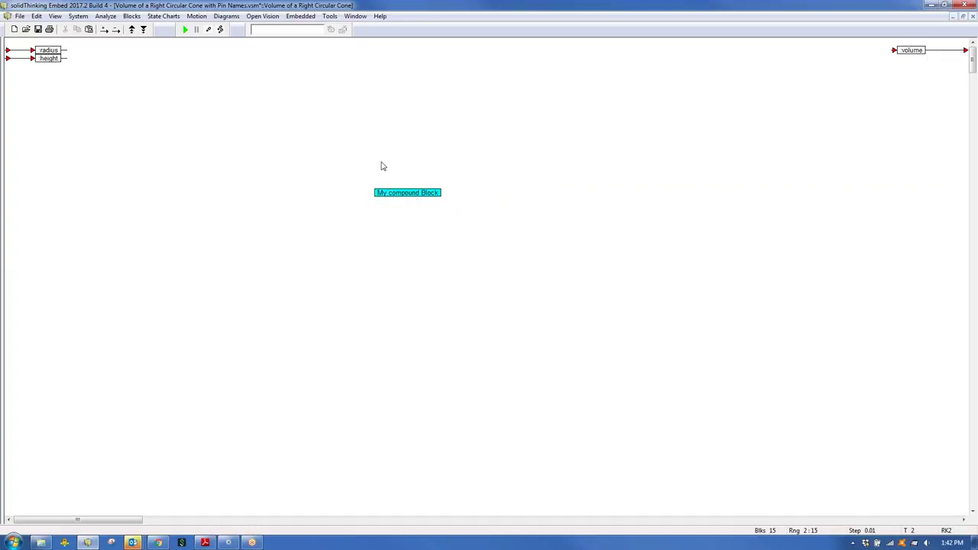
# Give My compound Block two input pins and one output pin, and move it up and to the left.
pyautogui.click(95, 29)
pyautogui.click(122, 42)
pyautogui.click(105, 31)
pyautogui.moveTo(370, 192); pyautogui.dragTo(377, 194)
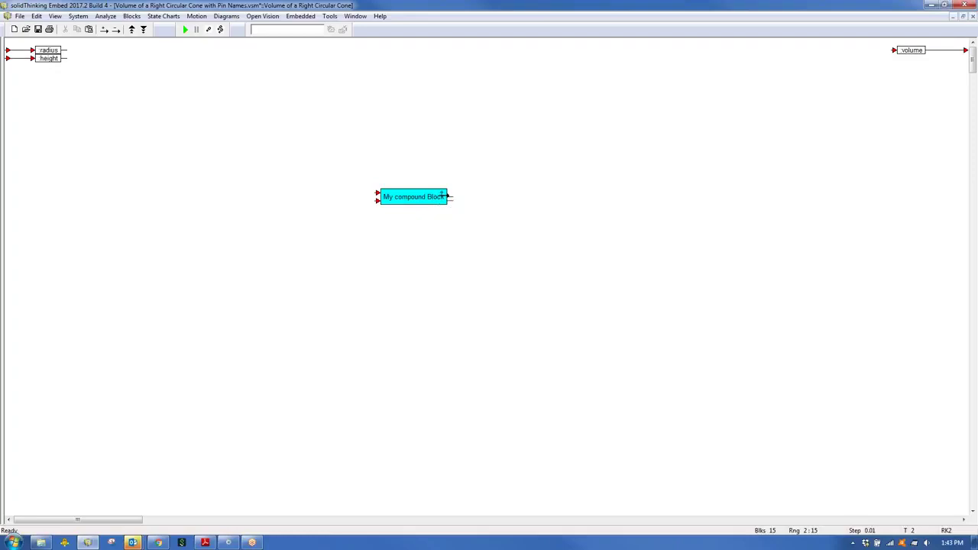
pyautogui.keyDown('ctrl'); pyautogui.click(440, 200); pyautogui.keyUp('ctrl')
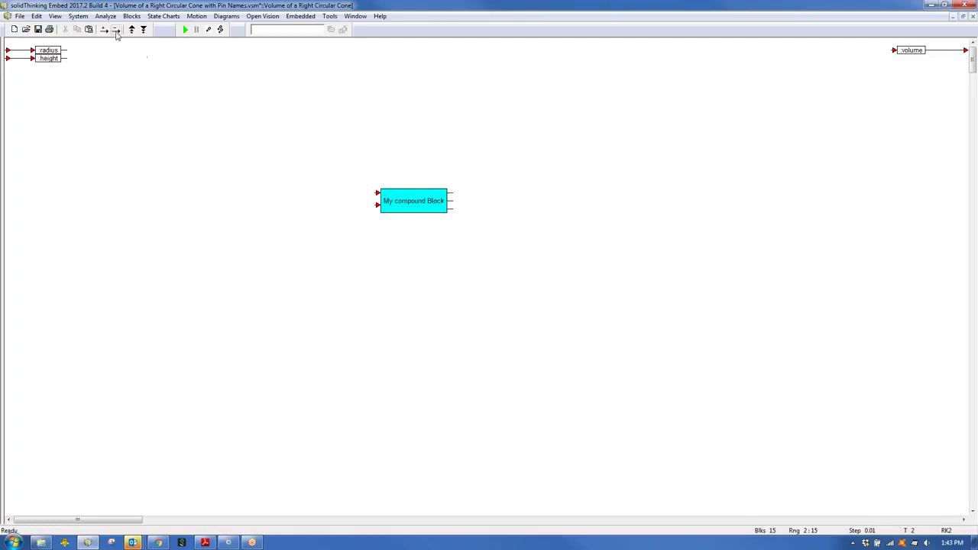
pyautogui.keyDown('ctrl'); pyautogui.keyDown('shift'); pyautogui.click(440, 208); pyautogui.keyUp('shift'); pyautogui.keyUp('ctrl')
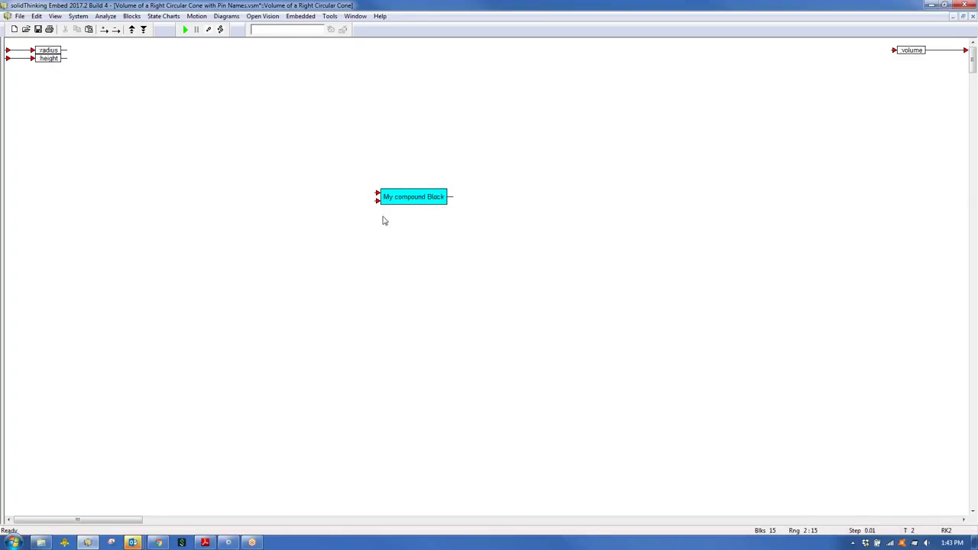
pyautogui.moveTo(412, 199); pyautogui.dragTo(288, 134)
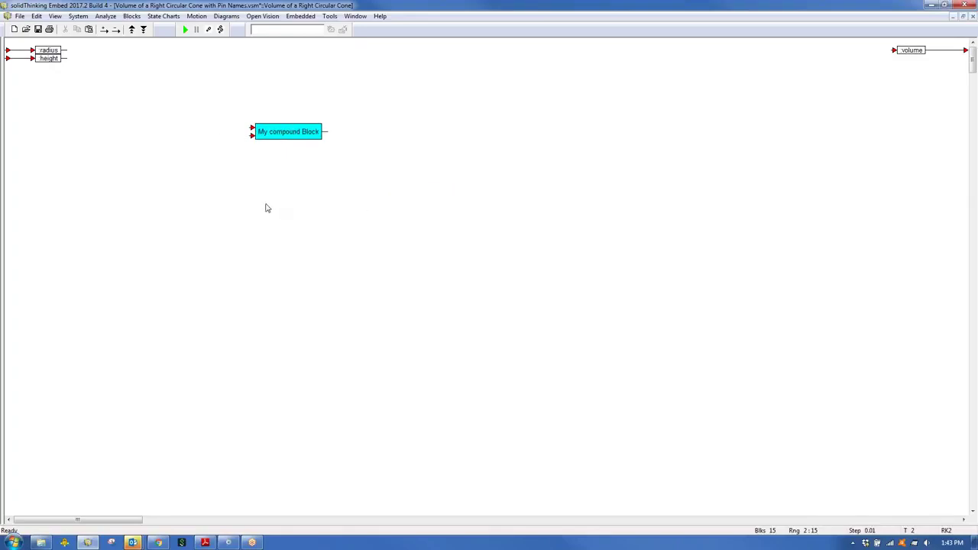
# Inside My compound Block, place copies of the radius and height variables beside the two input pins and wire them, radius above height.
pyautogui.rightClick(289, 133)
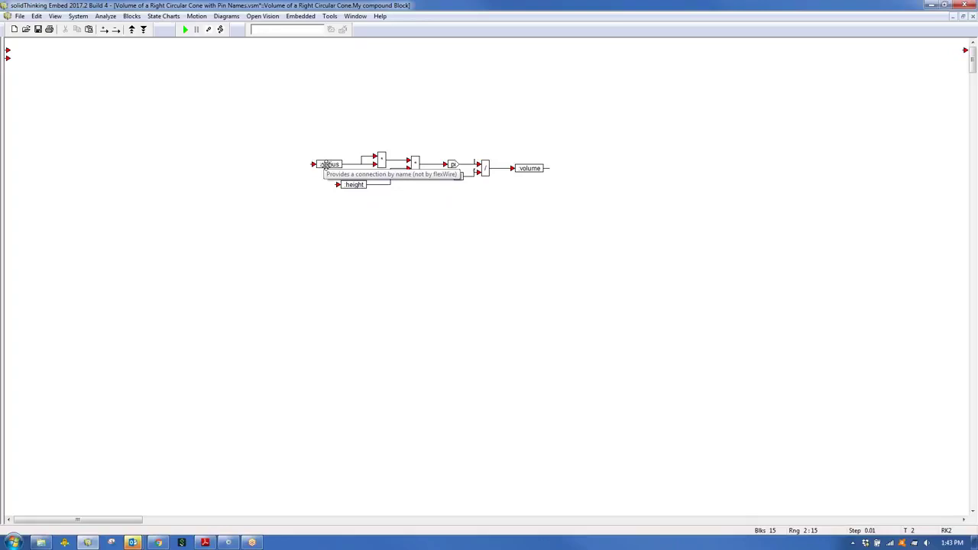
pyautogui.moveTo(325, 165); pyautogui.dragTo(8, 50)
pyautogui.moveTo(140, 74); pyautogui.dragTo(36, 53)
pyautogui.click(357, 184)
pyautogui.hotkey('ctrl', 'c')
pyautogui.hotkey('ctrl', 'v')
pyautogui.click(26, 57)
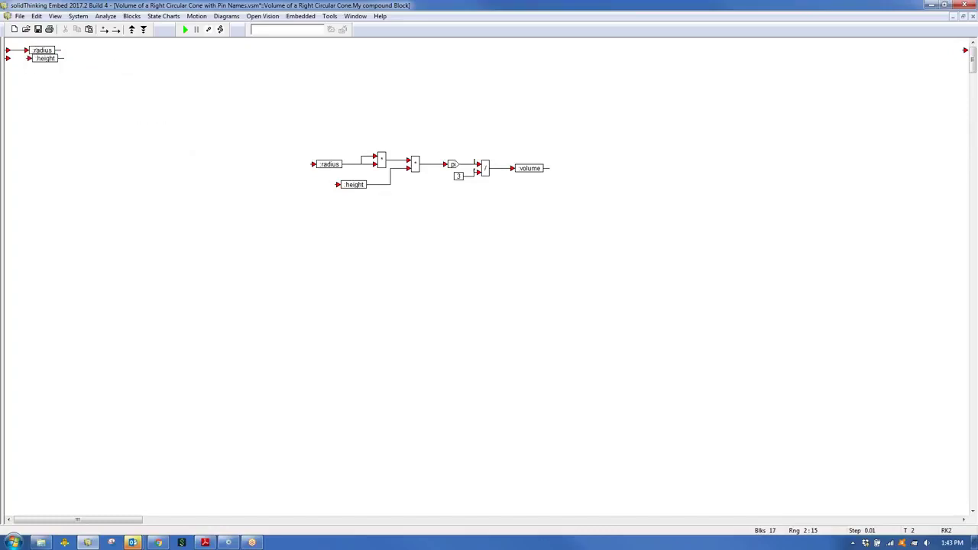
pyautogui.moveTo(38, 59); pyautogui.dragTo(35, 59)
# Place a copy of the volume variable at the compound's output pin, wire it to the pin and return to the parent level.
pyautogui.click(531, 167)
pyautogui.hotkey('ctrl', 'c')
pyautogui.hotkey('ctrl', 'v')
pyautogui.click(905, 51)
pyautogui.moveTo(967, 50); pyautogui.dragTo(927, 50)
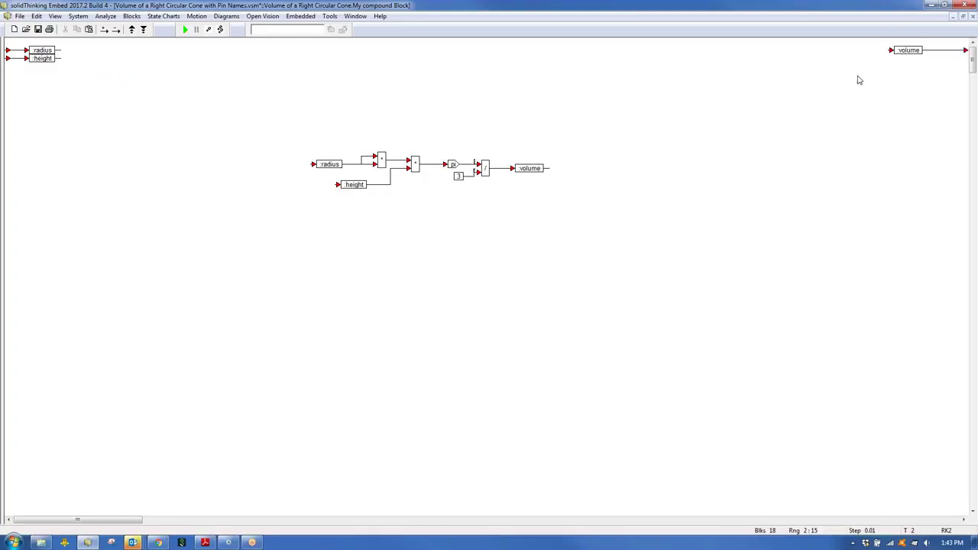
pyautogui.rightClick(358, 136)
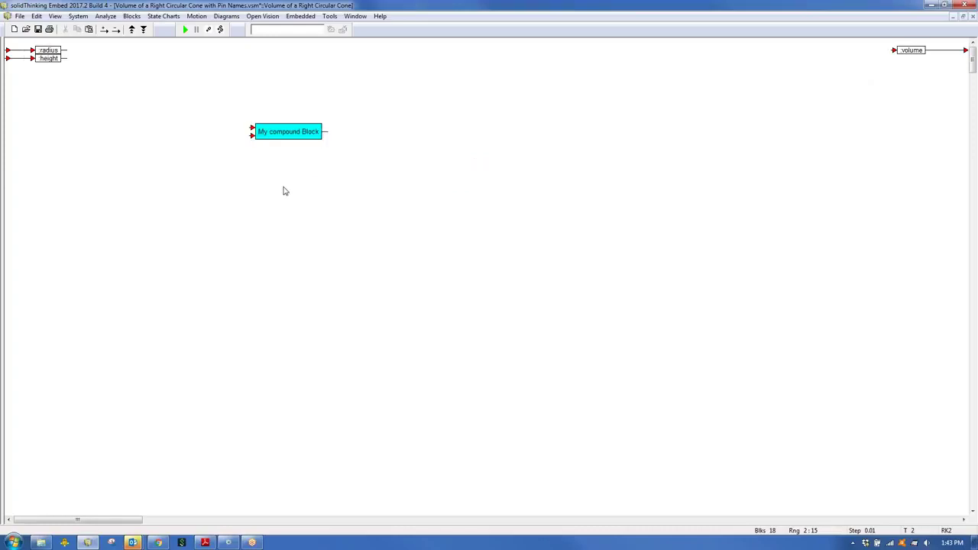
# Move My compound Block lower and to the right, and check its contents.
pyautogui.moveTo(285, 132); pyautogui.dragTo(357, 181)
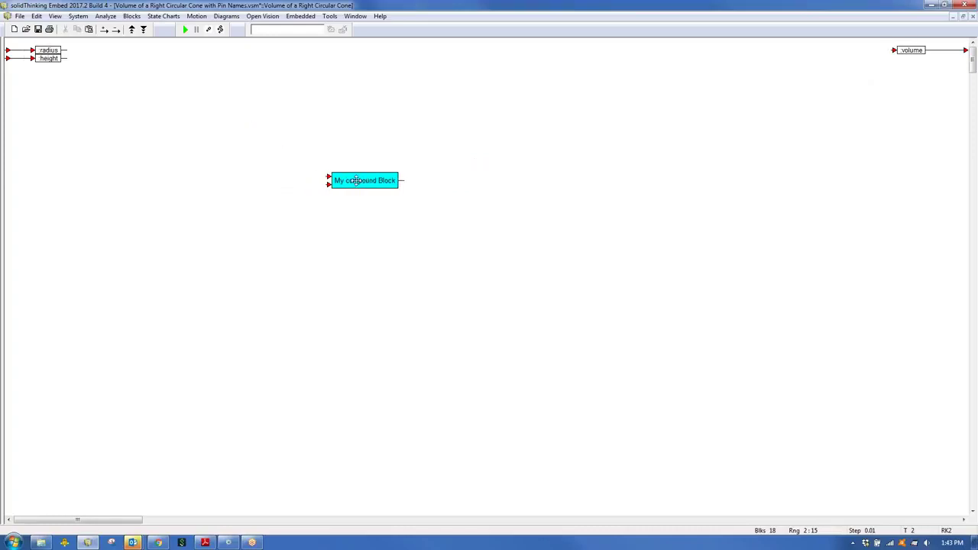
pyautogui.rightClick(356, 180)
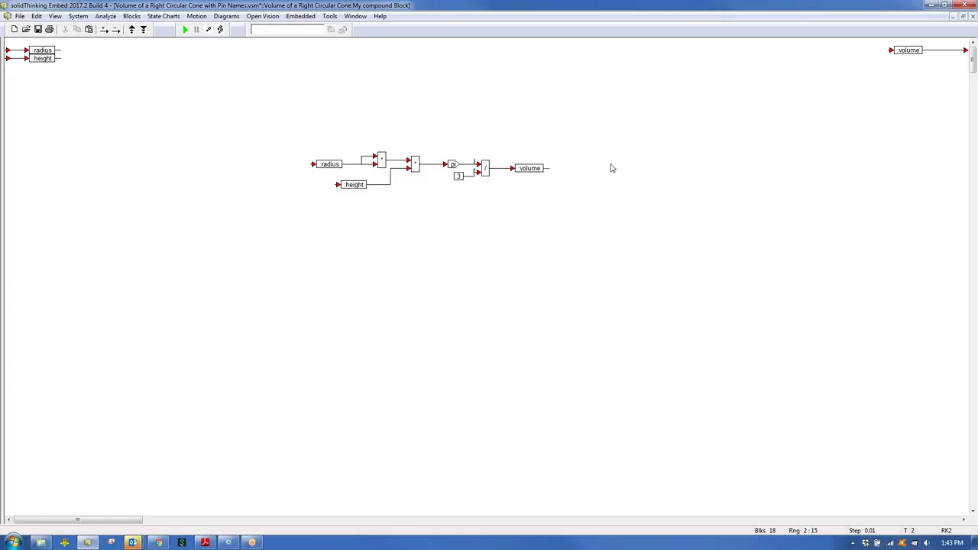
pyautogui.rightClick(291, 142)
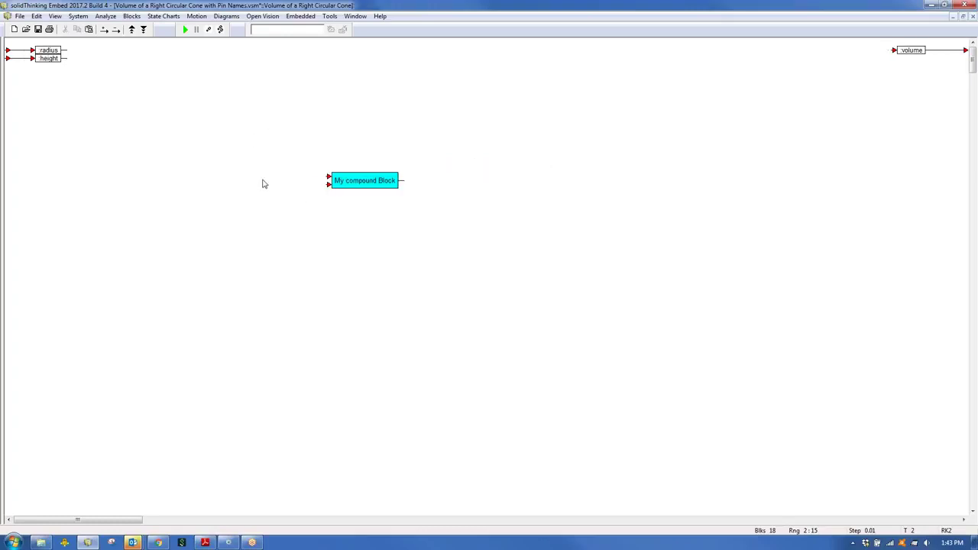
# Add a const block wired to the lower input of My compound Block and set its value to 2.2.
pyautogui.click(132, 16)
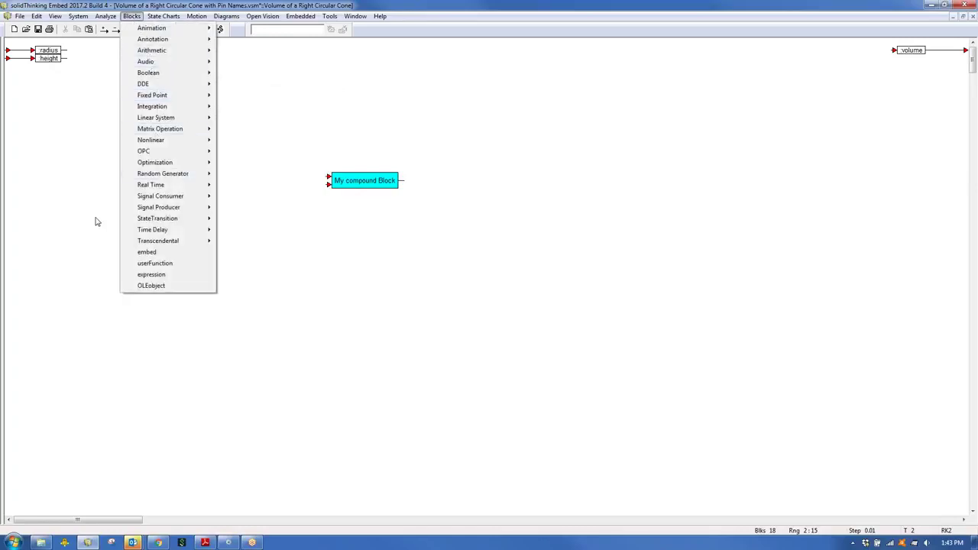
pyautogui.moveTo(142, 208)
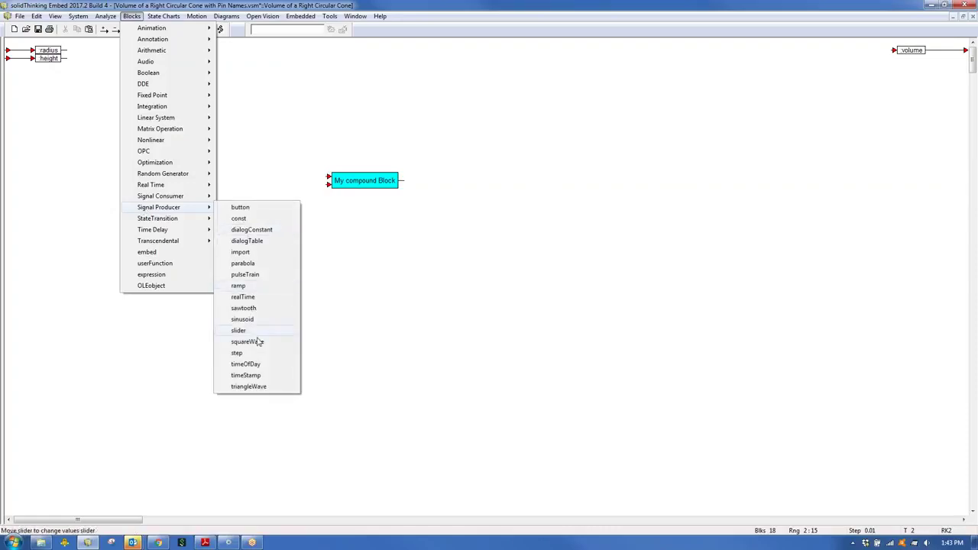
pyautogui.click(238, 217)
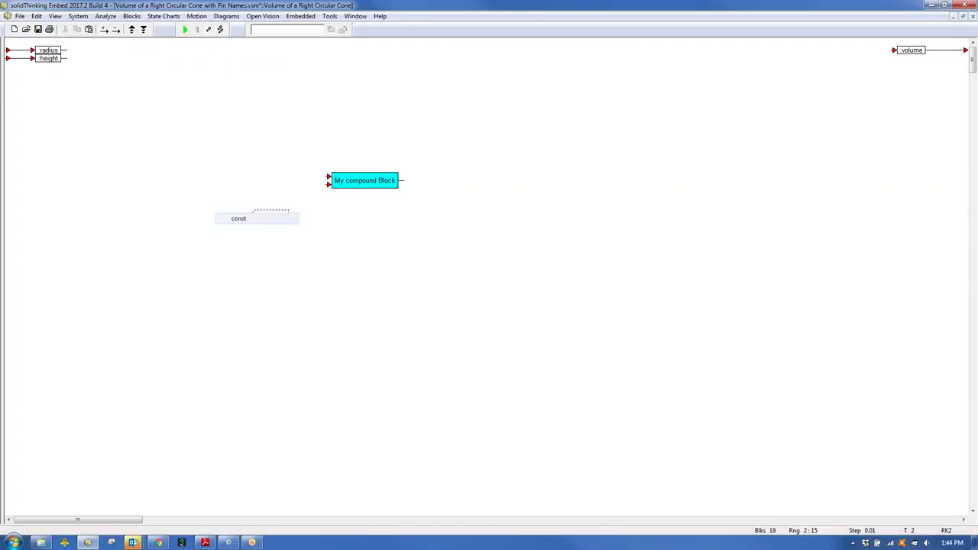
pyautogui.click(293, 184)
pyautogui.moveTo(319, 189); pyautogui.dragTo(328, 184)
pyautogui.doubleClick(294, 185)
pyautogui.write('2.2')
pyautogui.click(312, 203)
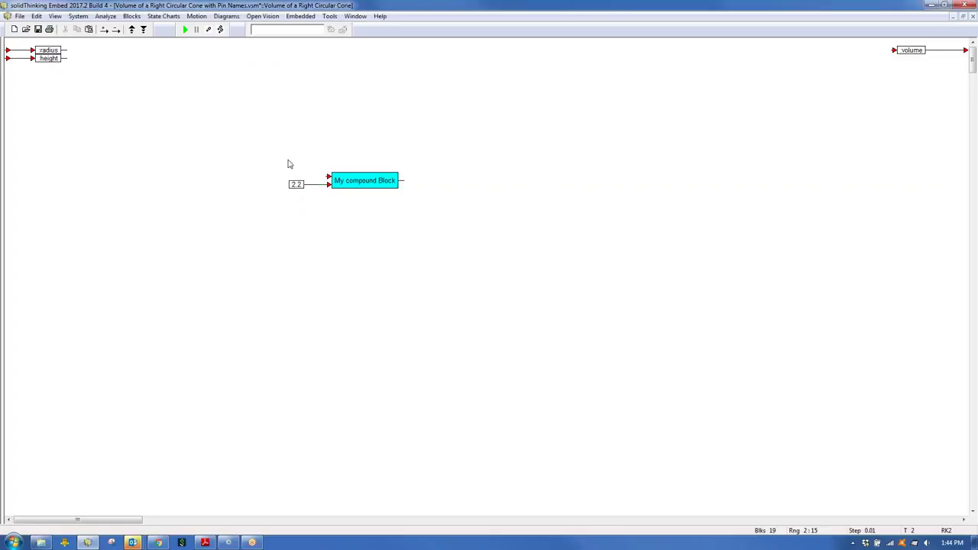
# Add a plot block, wire the output of My compound Block to its first input, and enlarge and reposition the plot.
pyautogui.click(132, 16)
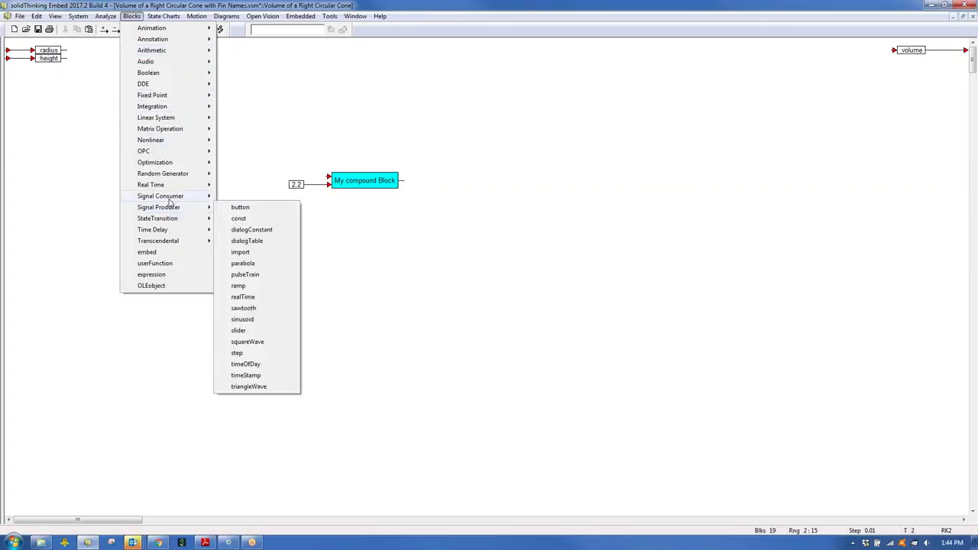
pyautogui.moveTo(172, 199)
pyautogui.click(237, 297)
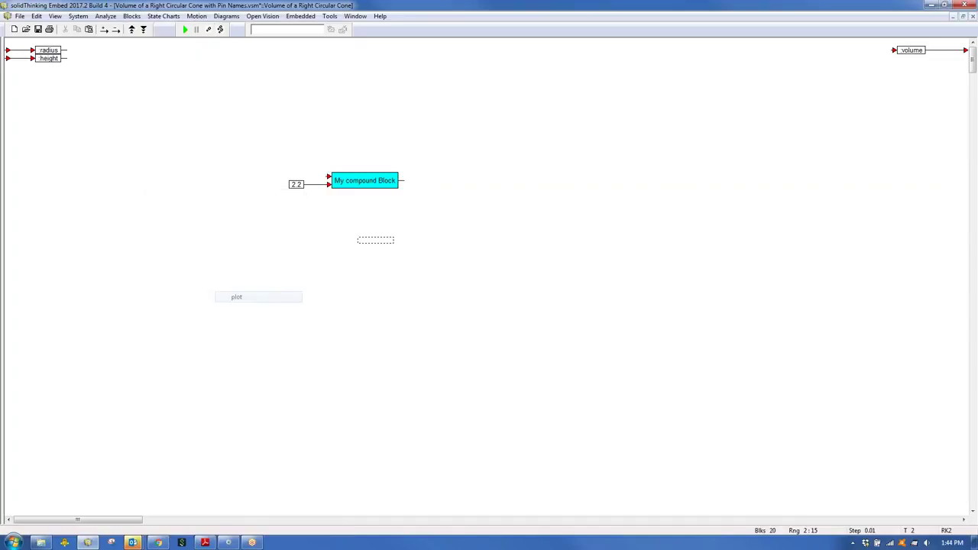
pyautogui.click(453, 160)
pyautogui.moveTo(400, 180); pyautogui.dragTo(451, 161)
pyautogui.moveTo(495, 205); pyautogui.dragTo(483, 225)
pyautogui.moveTo(532, 253); pyautogui.dragTo(772, 324)
pyautogui.moveTo(651, 262); pyautogui.dragTo(648, 258)
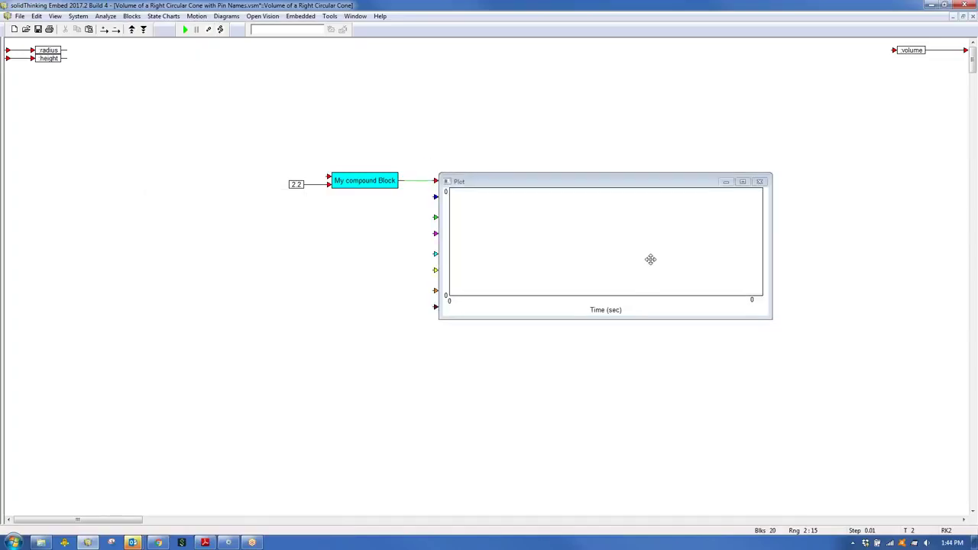
# Check the order of the radius and height inputs inside My compound Block and return to the parent level.
pyautogui.rightClick(370, 179)
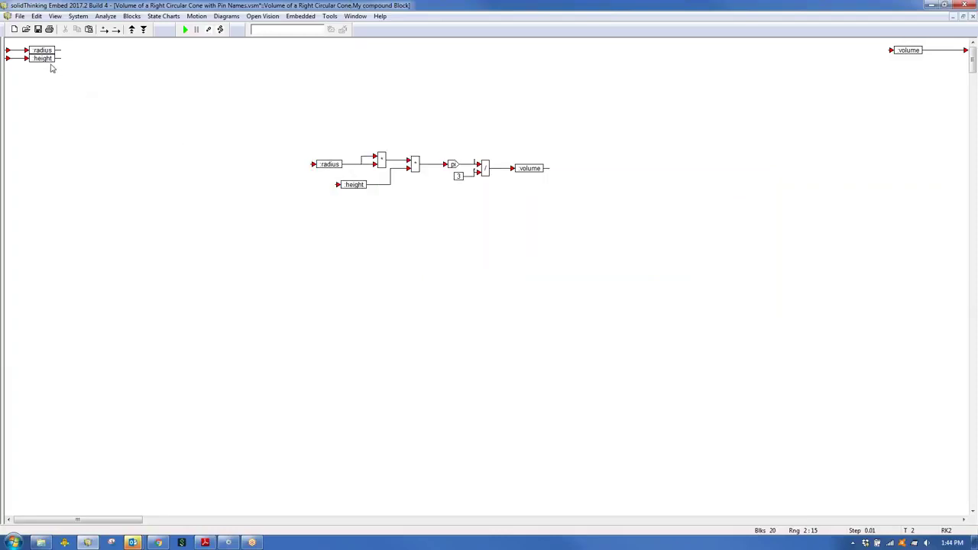
pyautogui.rightClick(117, 114)
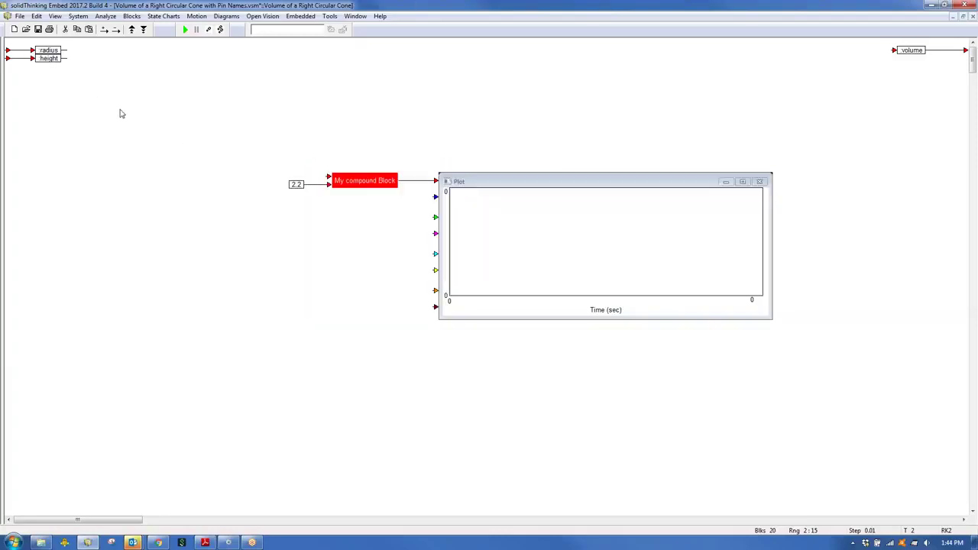
pyautogui.click(223, 114)
# Add a slider block wired to the upper input of My compound Block and set its lower bound to 1.
pyautogui.click(138, 18)
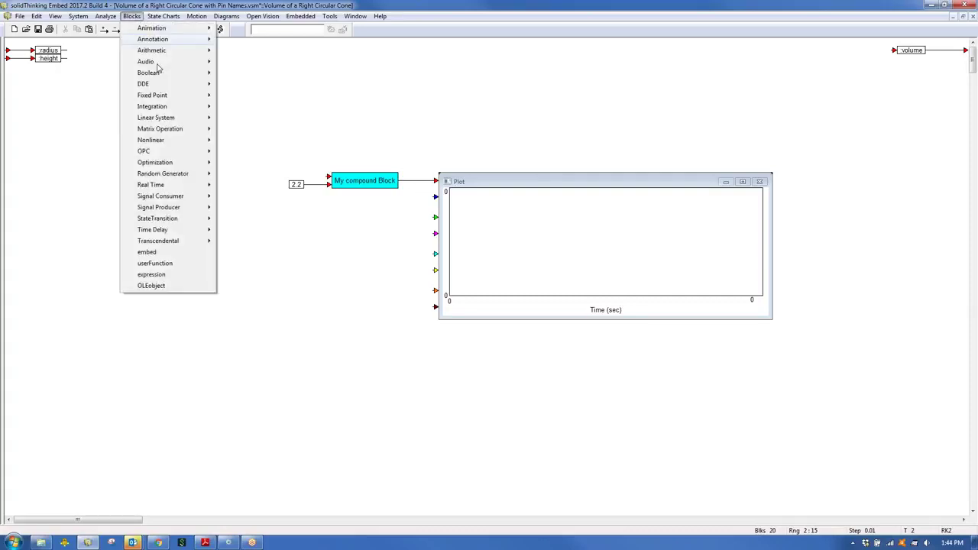
pyautogui.moveTo(172, 212)
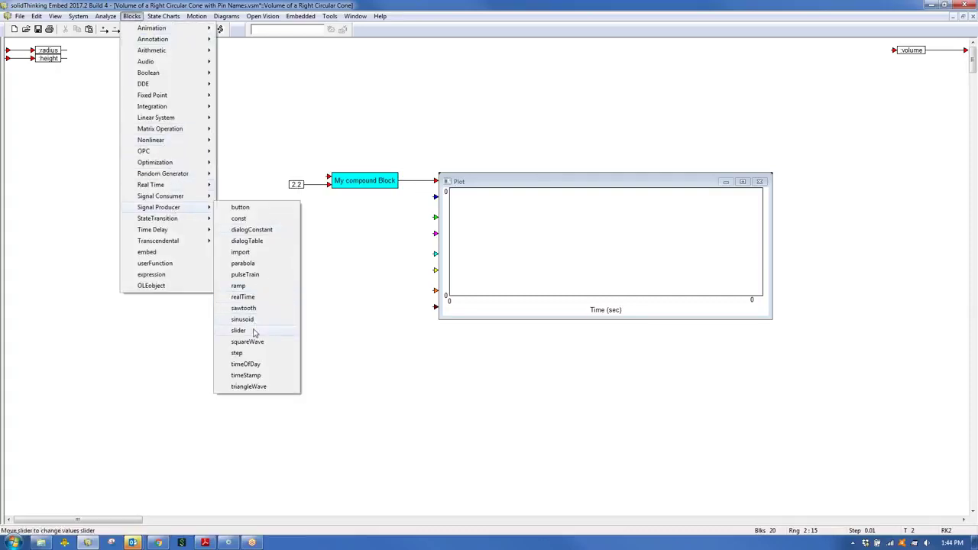
pyautogui.click(249, 332)
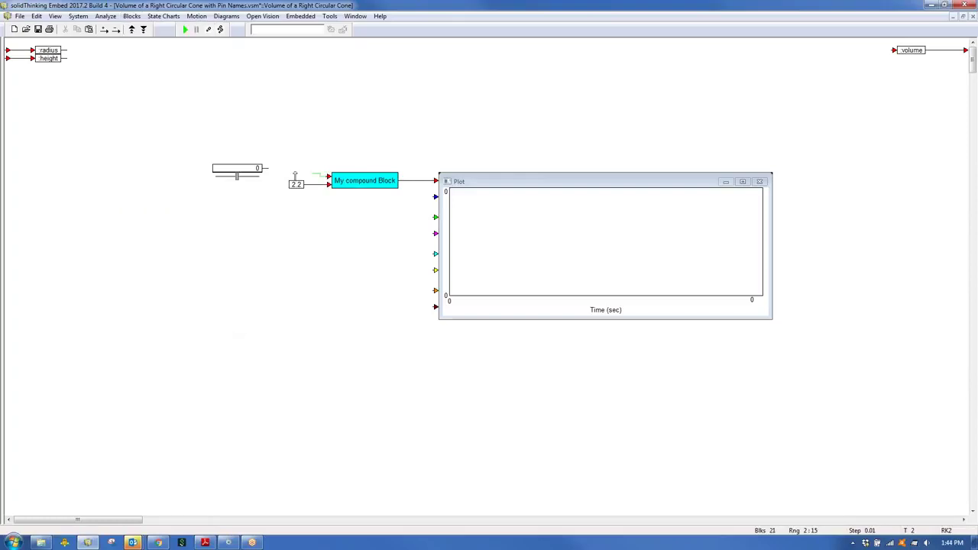
pyautogui.moveTo(260, 172); pyautogui.dragTo(248, 180)
pyautogui.doubleClick(248, 180)
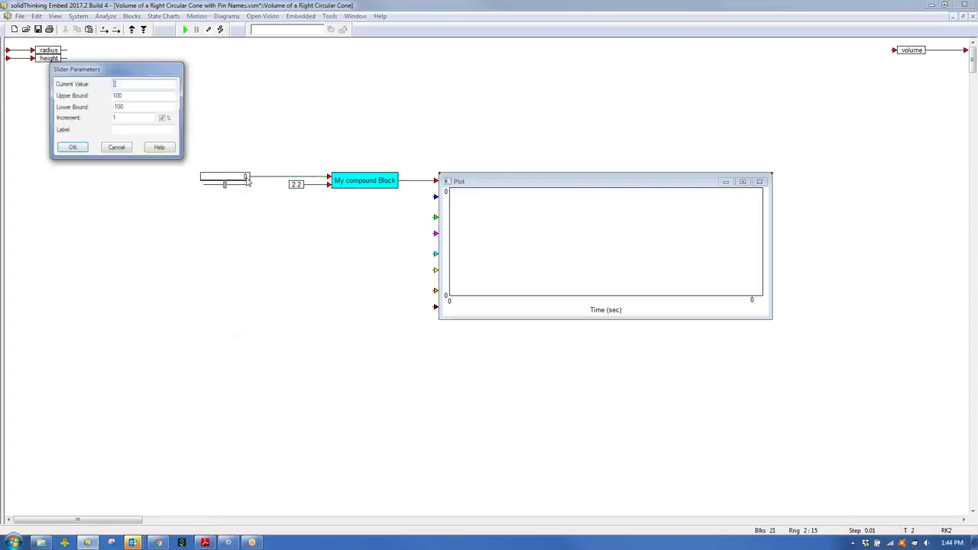
pyautogui.press('Tab')
pyautogui.press('Tab')
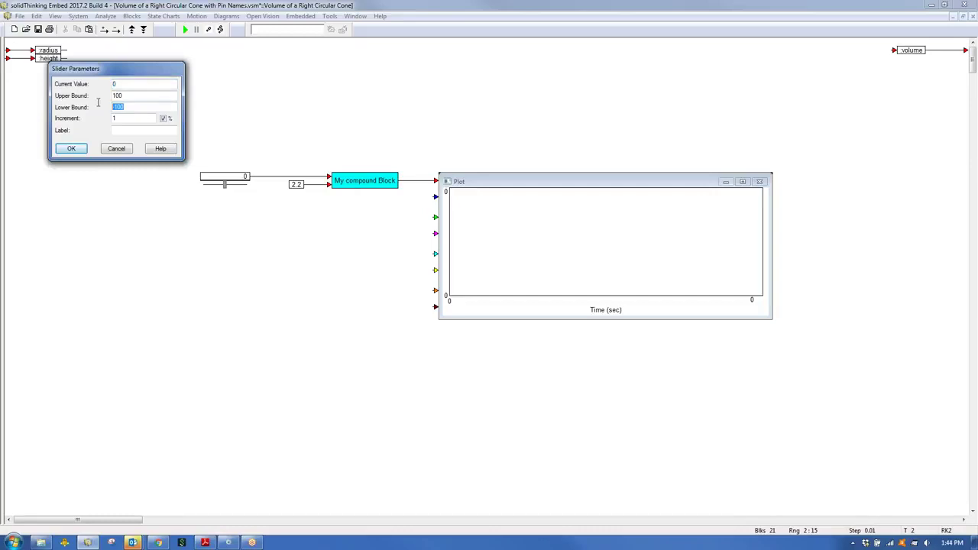
pyautogui.click(81, 150)
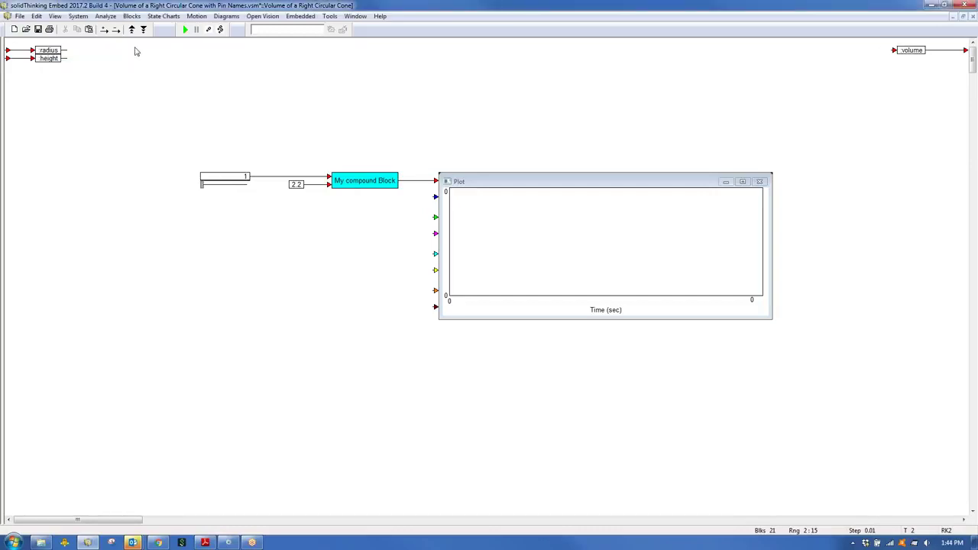
# Enable Run in Real Time in the system properties.
pyautogui.click(79, 16)
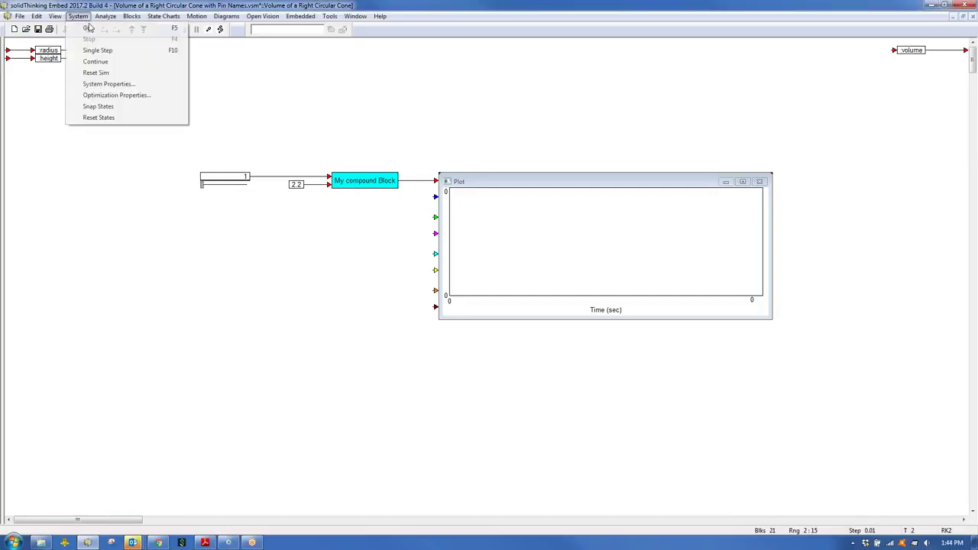
pyautogui.click(108, 86)
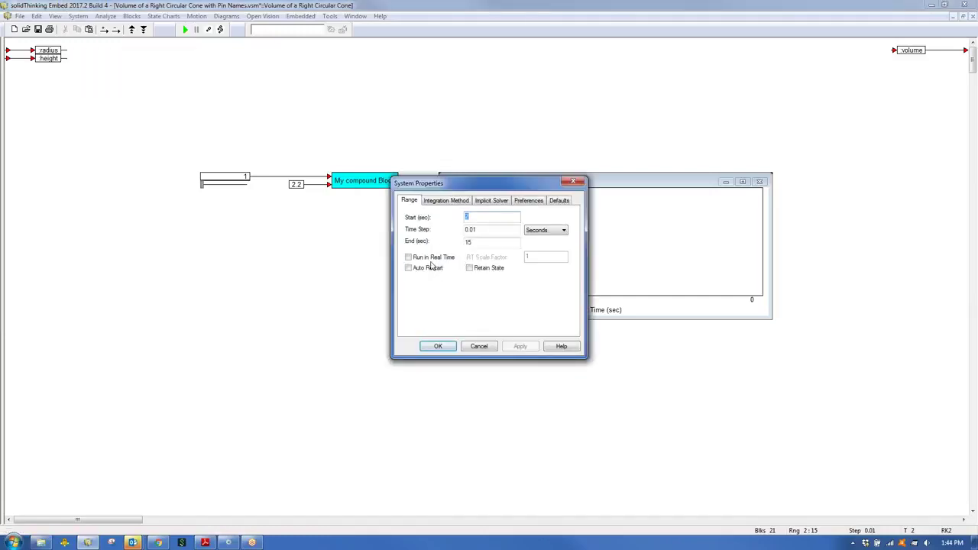
pyautogui.click(419, 259)
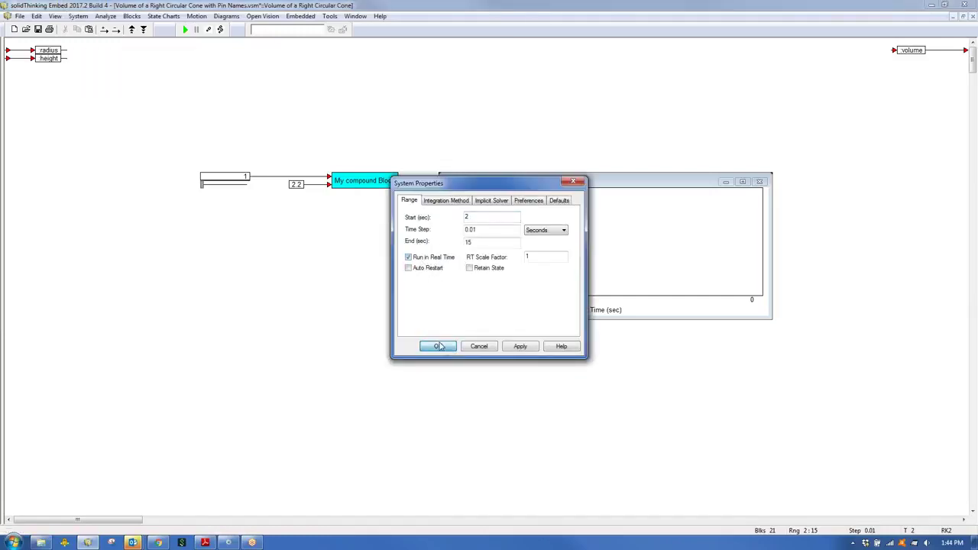
pyautogui.click(438, 346)
# Run the simulation while varying the radius slider, and open My compound Block once the run ends.
pyautogui.press('F5')
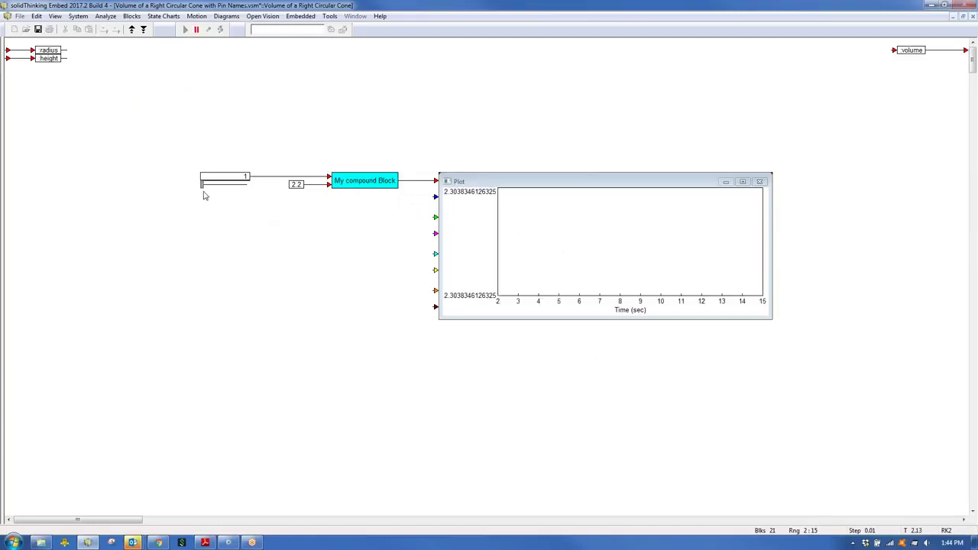
pyautogui.moveTo(204, 189)
pyautogui.mouseDown()
pyautogui.moveTo(241, 192)
pyautogui.moveTo(186, 196)
pyautogui.moveTo(219, 194)
pyautogui.mouseUp()
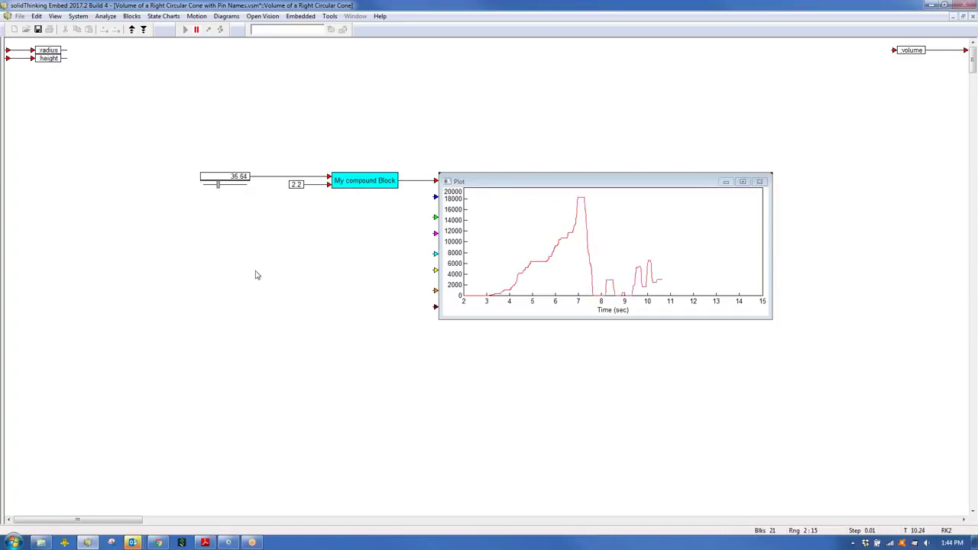
pyautogui.doubleClick(374, 181)
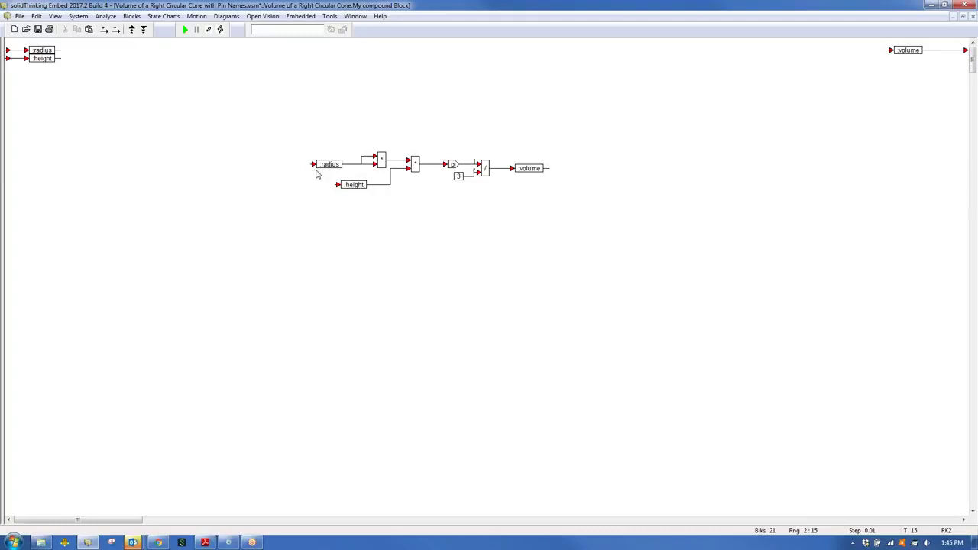
# Place two copies of My compound Block below the original and feed the first copy's lower input with a constant of 2.3.
pyautogui.rightClick(390, 234)
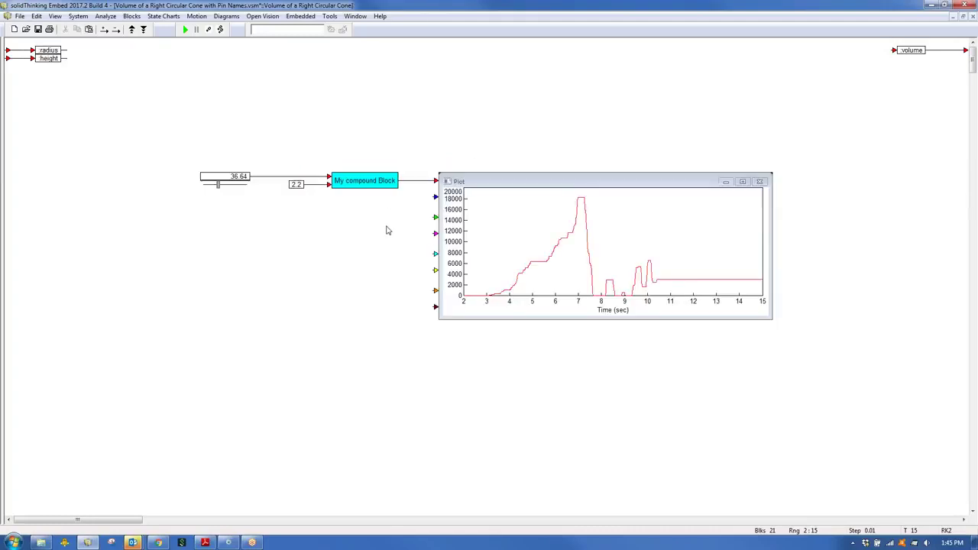
pyautogui.moveTo(360, 178); pyautogui.dragTo(349, 235)
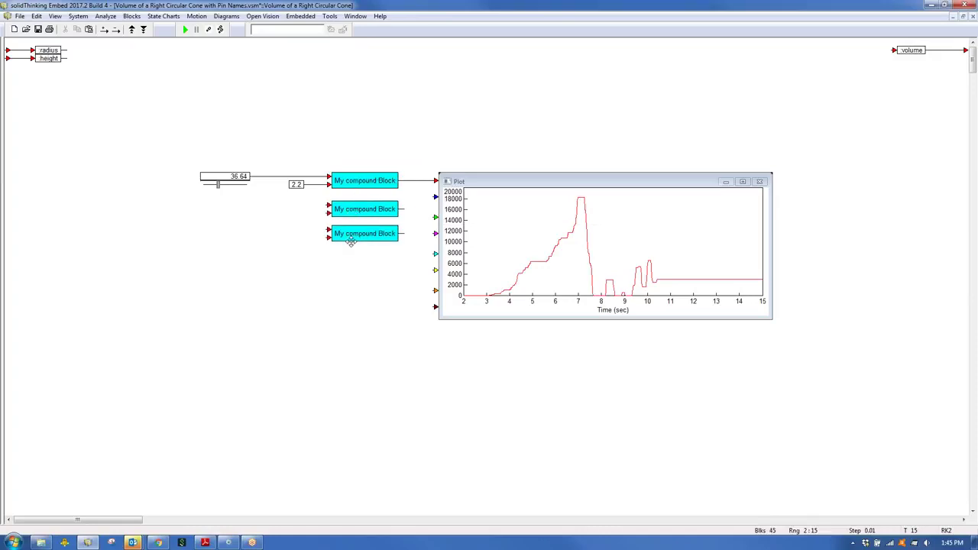
pyautogui.moveTo(297, 185); pyautogui.dragTo(295, 213)
pyautogui.doubleClick(294, 213)
pyautogui.click(306, 215)
pyautogui.press('BackSpace')
pyautogui.write('3')
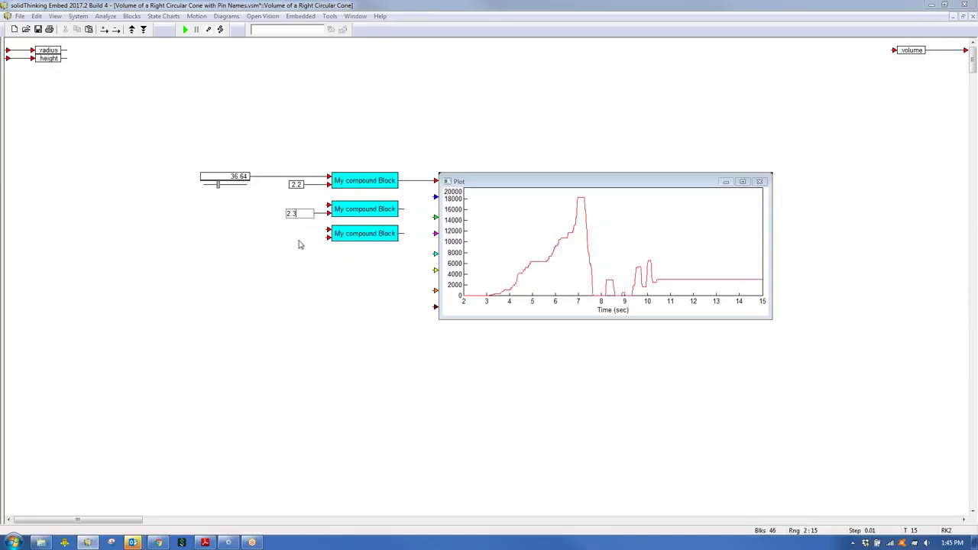
pyautogui.press('Return')
# Copy the constant for the second copy of My compound Block and set it to 2.4.
pyautogui.moveTo(293, 213); pyautogui.dragTo(295, 237)
pyautogui.doubleClick(296, 238)
pyautogui.write('2.4')
pyautogui.press('Return')
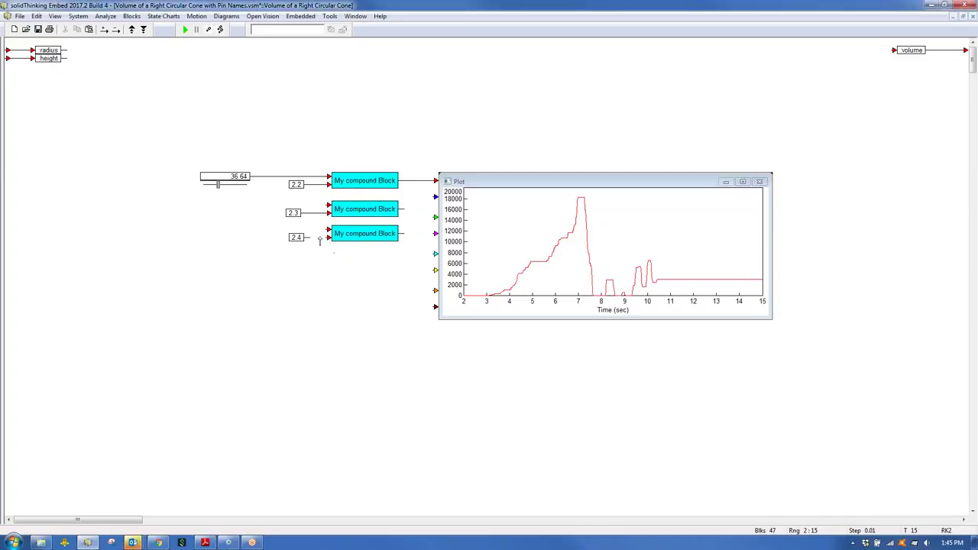
# Add a gain block fed by the radius slider and set its gain to 2.
pyautogui.click(131, 16)
pyautogui.moveTo(161, 50)
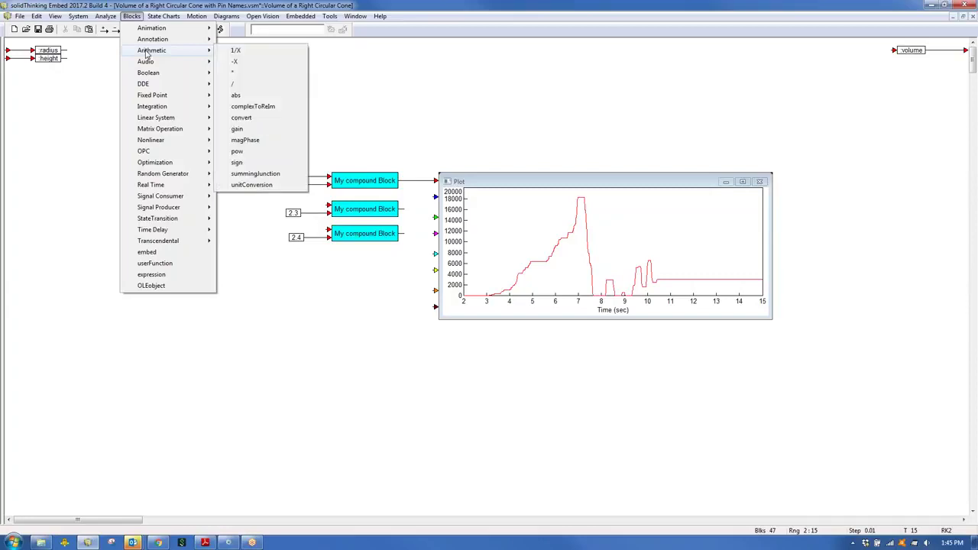
pyautogui.click(237, 129)
pyautogui.click(257, 202)
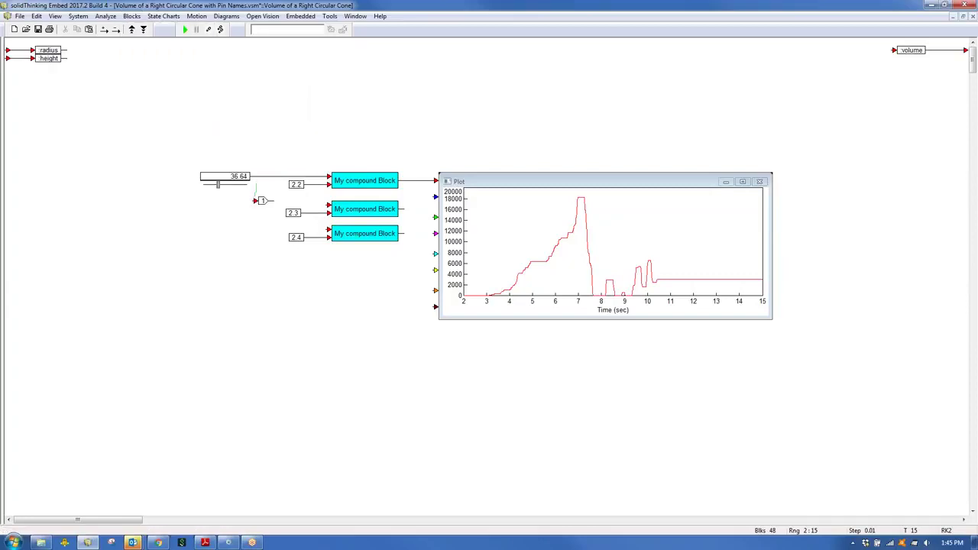
pyautogui.doubleClick(262, 200)
pyautogui.write('2')
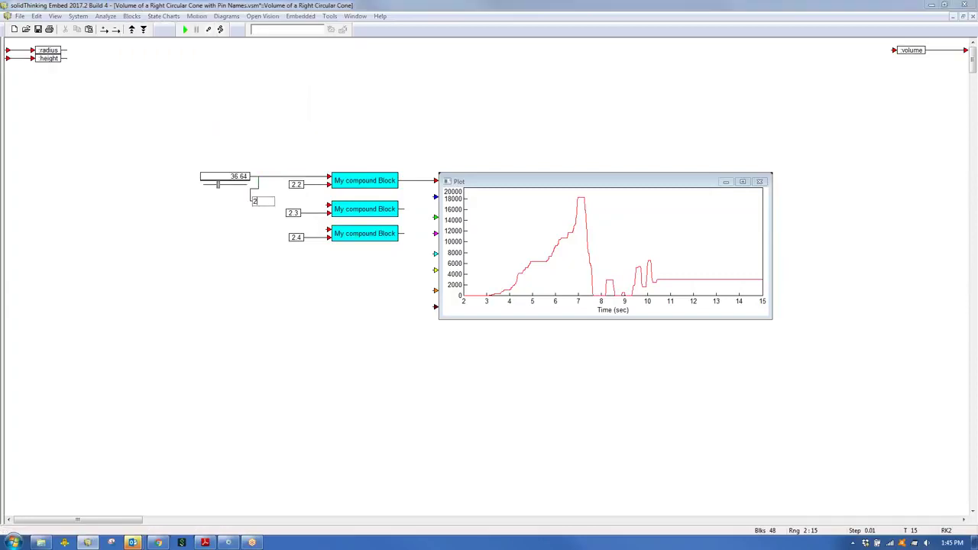
pyautogui.press('Return')
# Copy the gain block, set the copy's gain to .7, and wire it between the first gain and the lowest My compound Block.
pyautogui.moveTo(261, 201); pyautogui.dragTo(267, 221)
pyautogui.write('7')
pyautogui.press('Return')
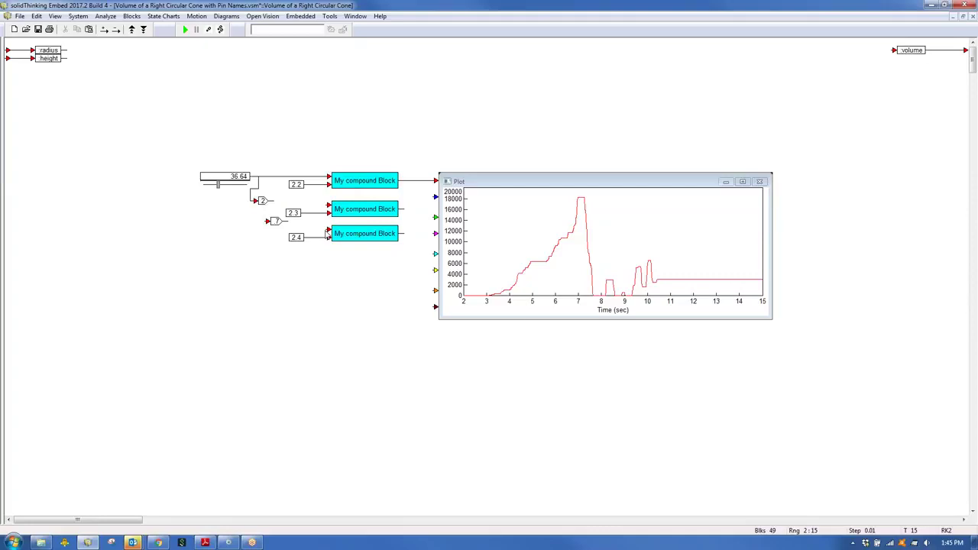
pyautogui.moveTo(328, 229)
pyautogui.mouseDown()
pyautogui.moveTo(280, 222)
pyautogui.moveTo(281, 230)
pyautogui.moveTo(277, 201)
pyautogui.mouseUp()
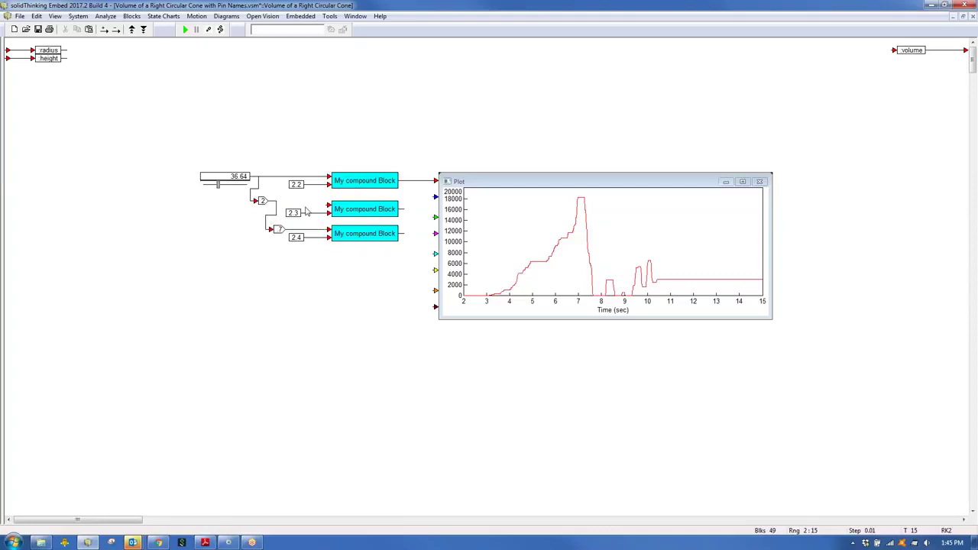
# Complete the wiring of both My compound Block copies through to the plot's second and third inputs, and enlarge the plot.
pyautogui.doubleClick(344, 179)
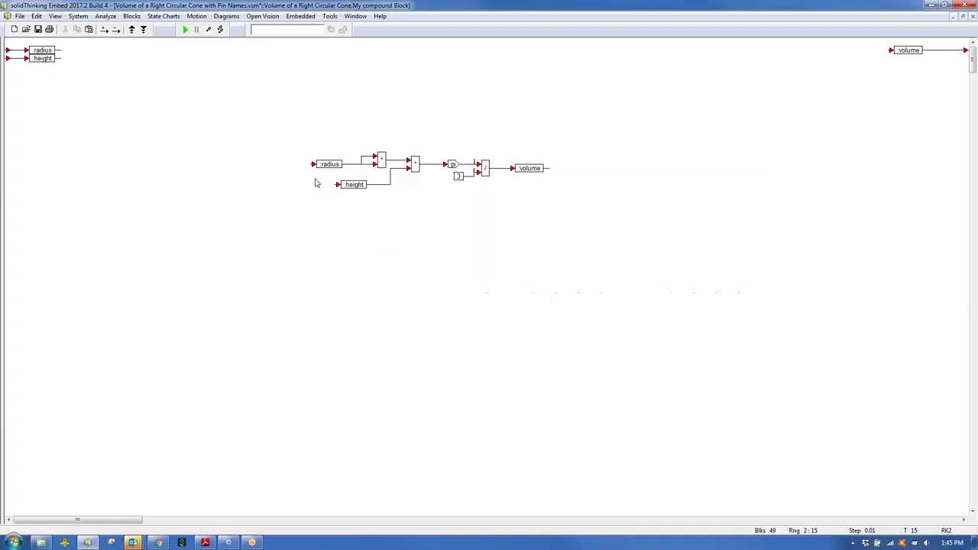
pyautogui.rightClick(149, 153)
pyautogui.moveTo(425, 204); pyautogui.dragTo(436, 197)
pyautogui.moveTo(401, 233); pyautogui.dragTo(435, 219)
pyautogui.moveTo(581, 319); pyautogui.dragTo(634, 454)
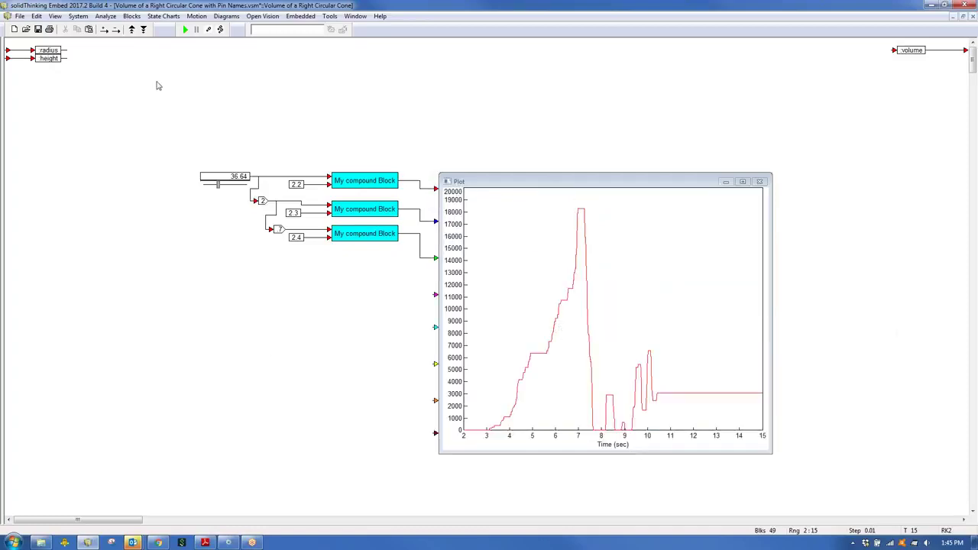
# Run the three-block simulation while varying the radius slider, and open the uppermost My compound Block.
pyautogui.click(184, 29)
pyautogui.moveTo(218, 188); pyautogui.dragTo(225, 188)
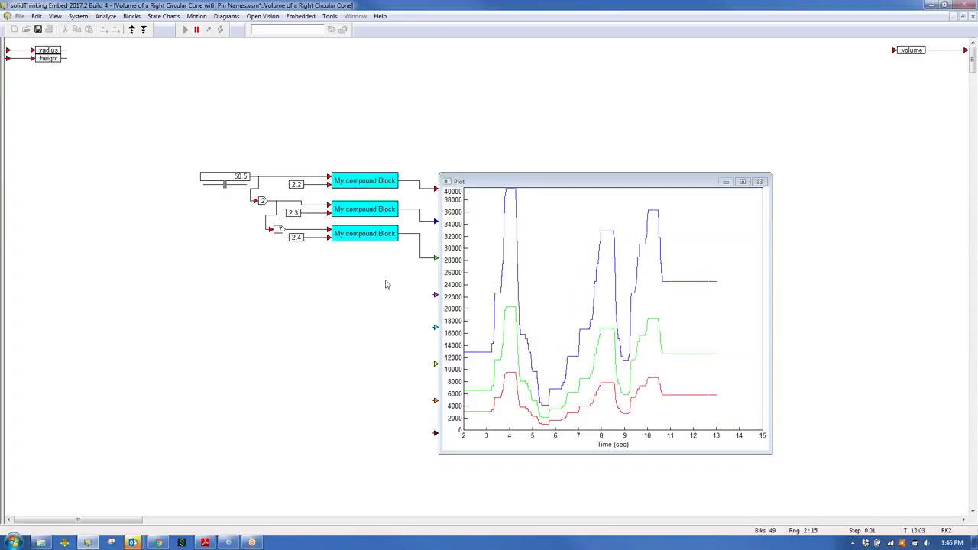
pyautogui.rightClick(361, 178)
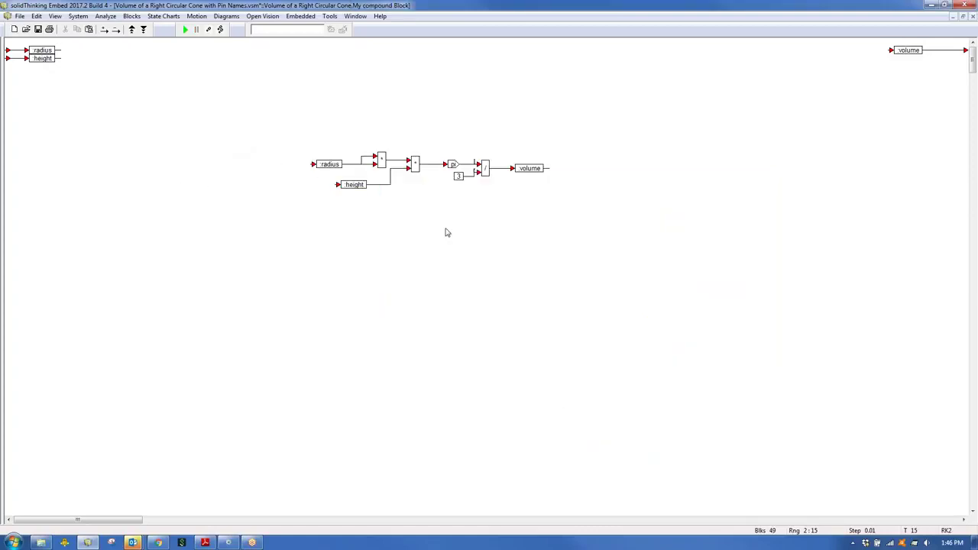
# Return to the top level, move the Volume of a Right Circular Cone block down slightly, and reopen it.
pyautogui.rightClick(568, 109)
pyautogui.rightClick(539, 130)
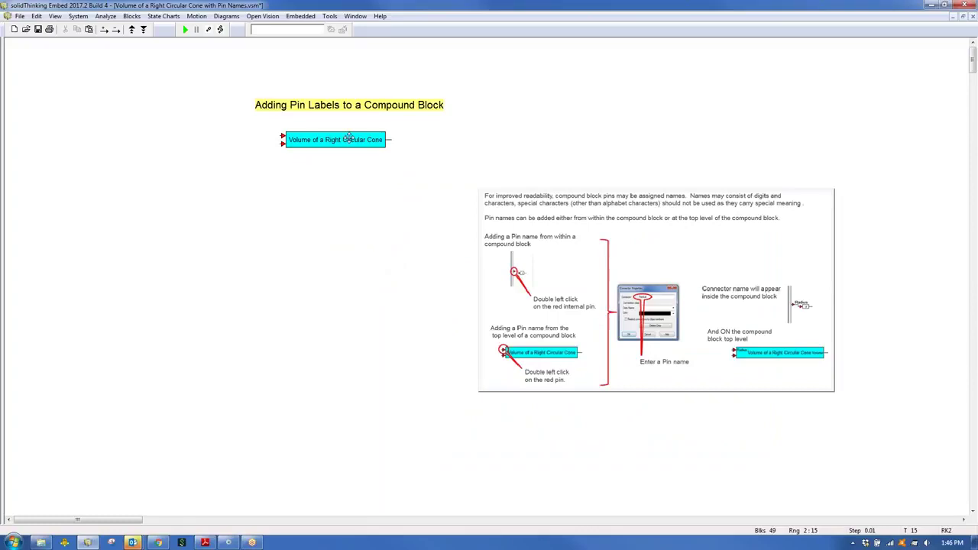
pyautogui.moveTo(350, 138); pyautogui.dragTo(356, 158)
pyautogui.doubleClick(375, 161)
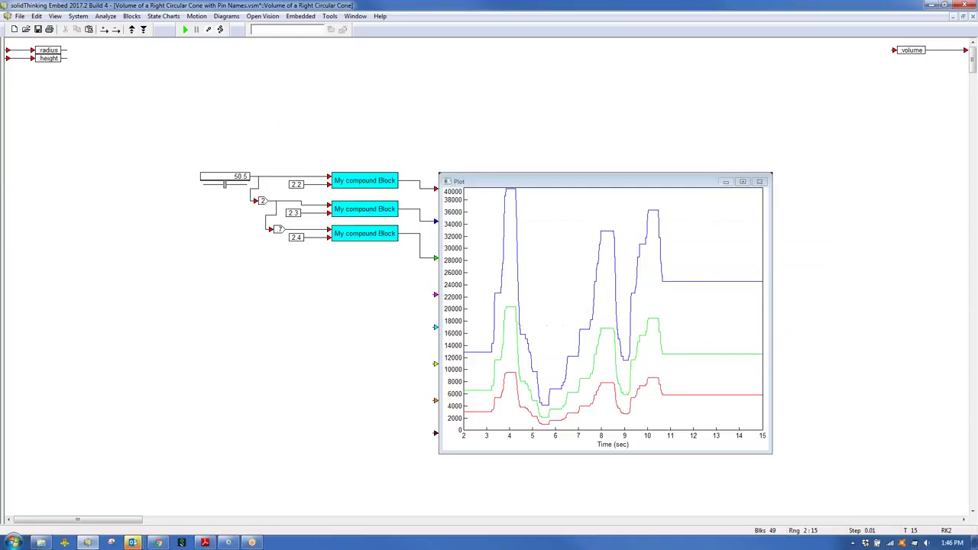
# Move the first My compound Block well above the other two and check the order of its inputs inside.
pyautogui.moveTo(382, 177); pyautogui.dragTo(379, 71)
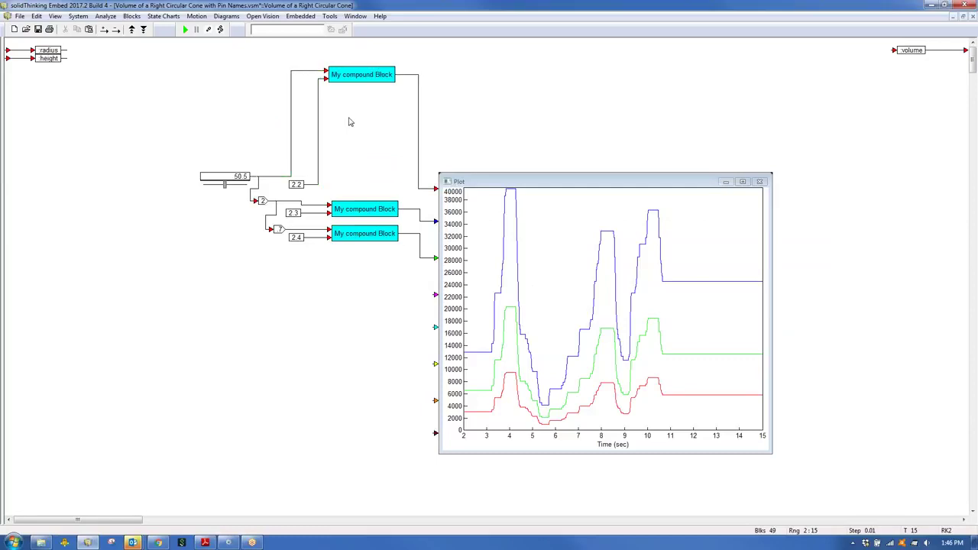
pyautogui.doubleClick(349, 75)
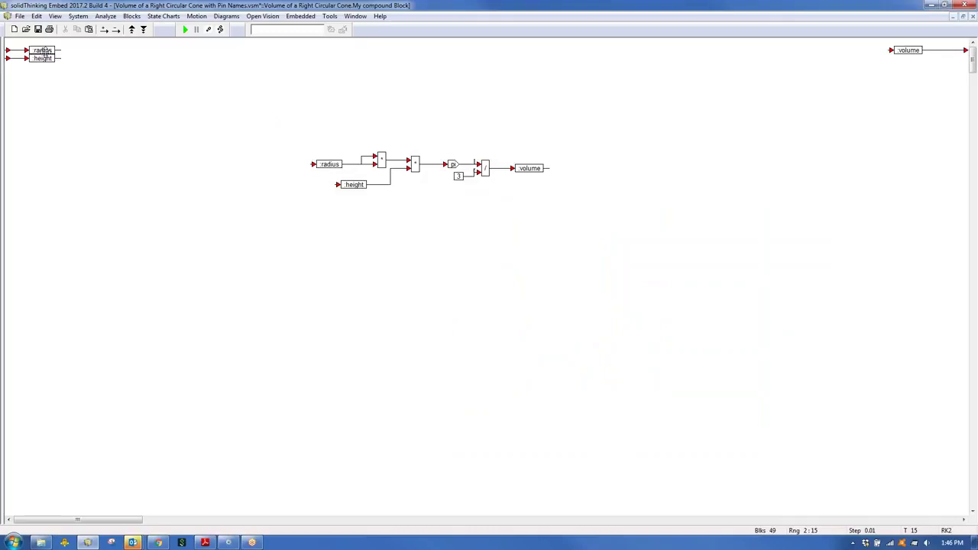
pyautogui.rightClick(124, 97)
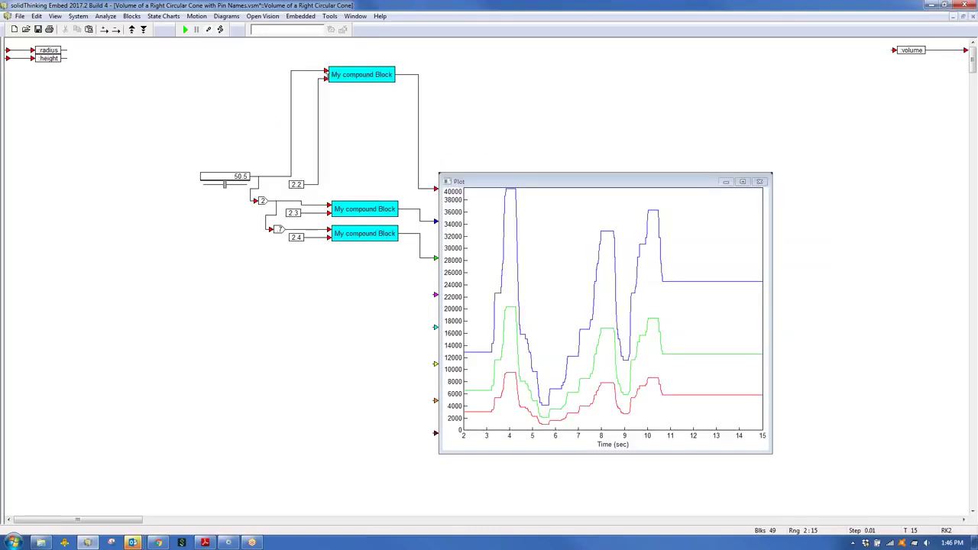
# Name the upper input pin of the uppermost My compound Block "Radius, inches".
pyautogui.doubleClick(326, 74)
pyautogui.moveTo(459, 214); pyautogui.dragTo(311, 100)
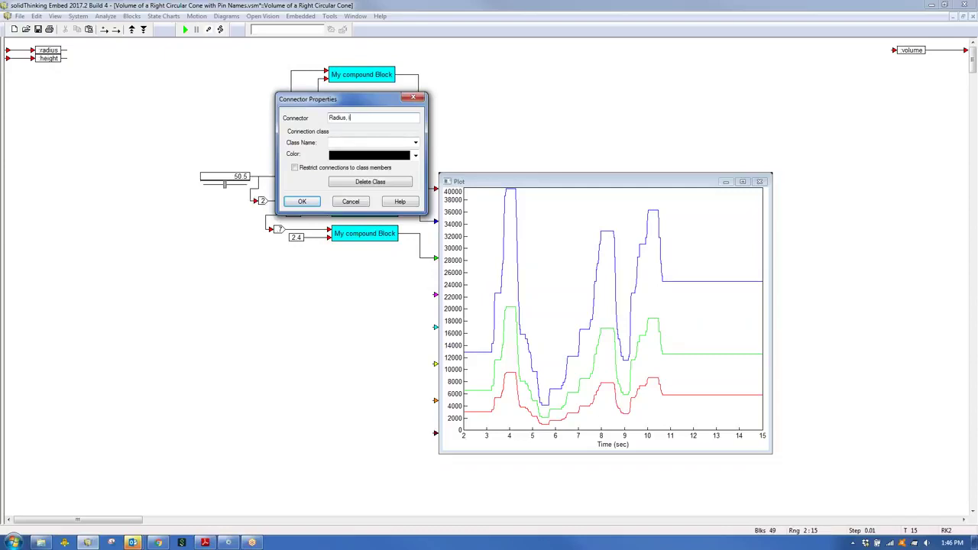
pyautogui.press('Return')
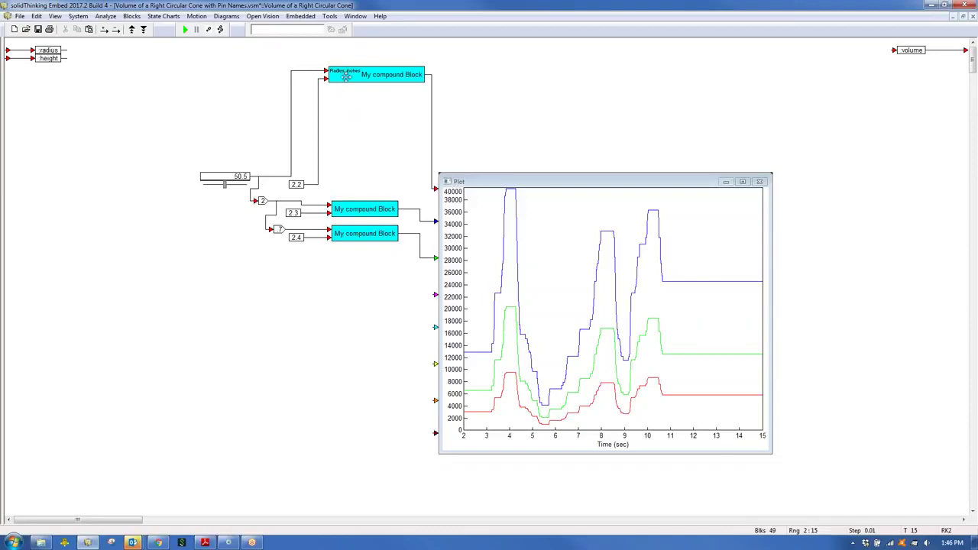
# Name the lower input pin of the uppermost My compound Block "height, meters".
pyautogui.rightClick(342, 71)
pyautogui.rightClick(100, 108)
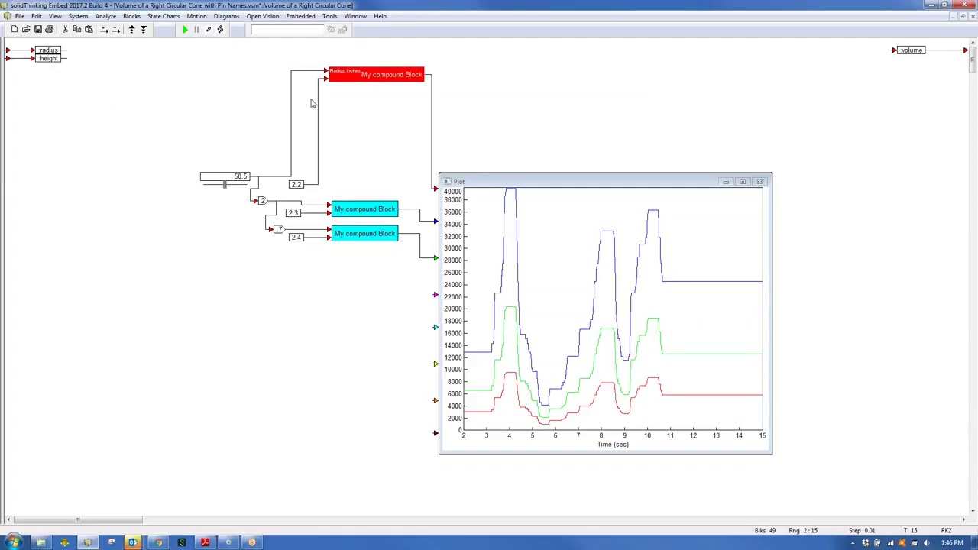
pyautogui.rightClick(327, 81)
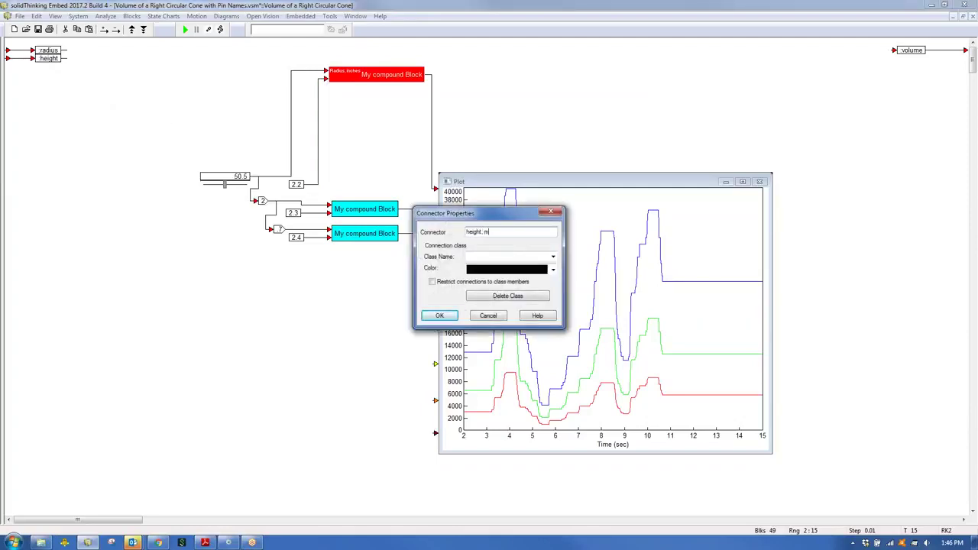
pyautogui.write('height, meters')
pyautogui.press('Return')
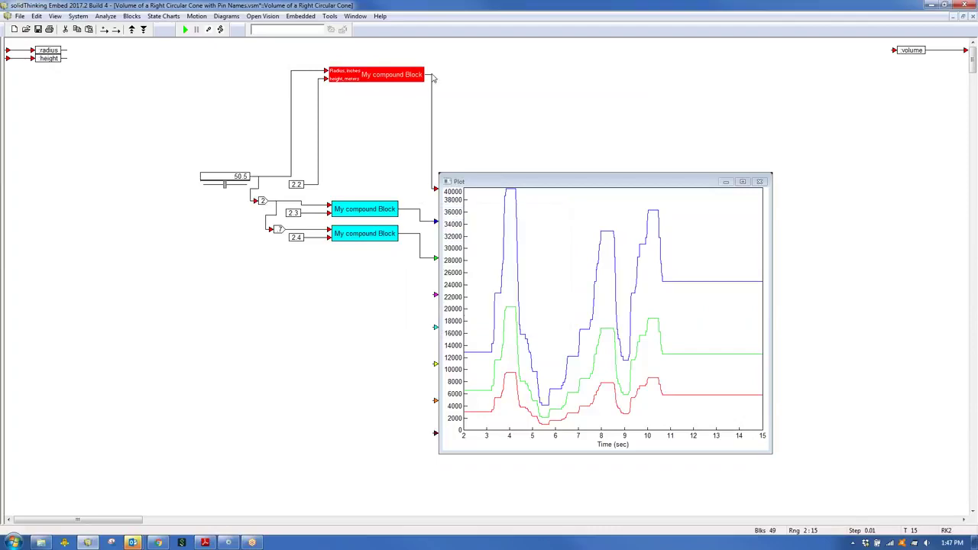
# Name the output pin of the uppermost My compound Block "Volume, m^3".
pyautogui.rightClick(433, 78)
pyautogui.click(412, 152)
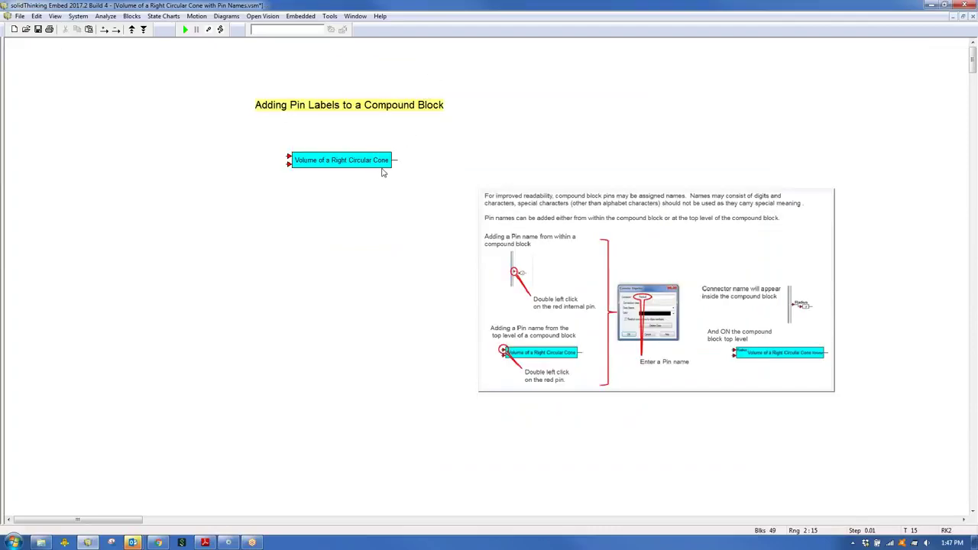
pyautogui.rightClick(377, 161)
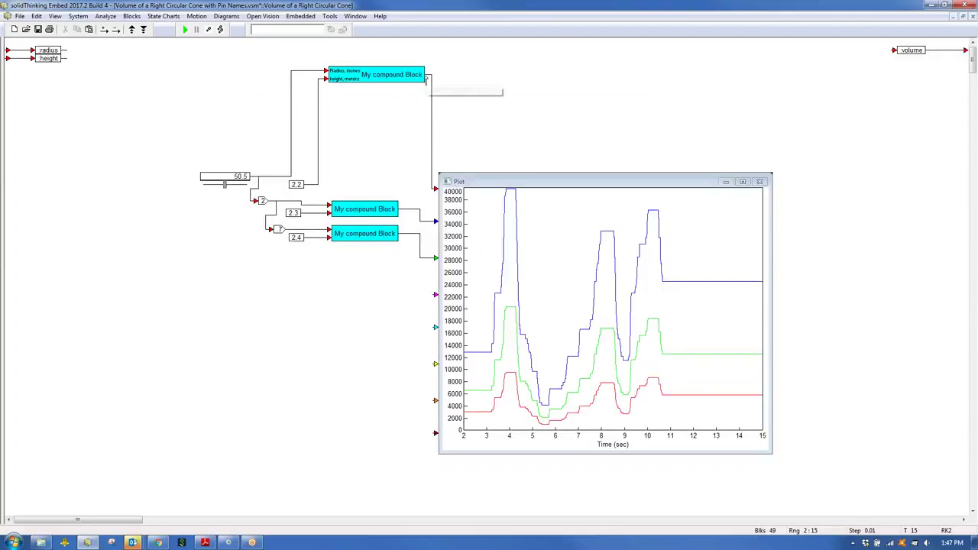
pyautogui.rightClick(426, 76)
pyautogui.moveTo(457, 217); pyautogui.dragTo(380, 104)
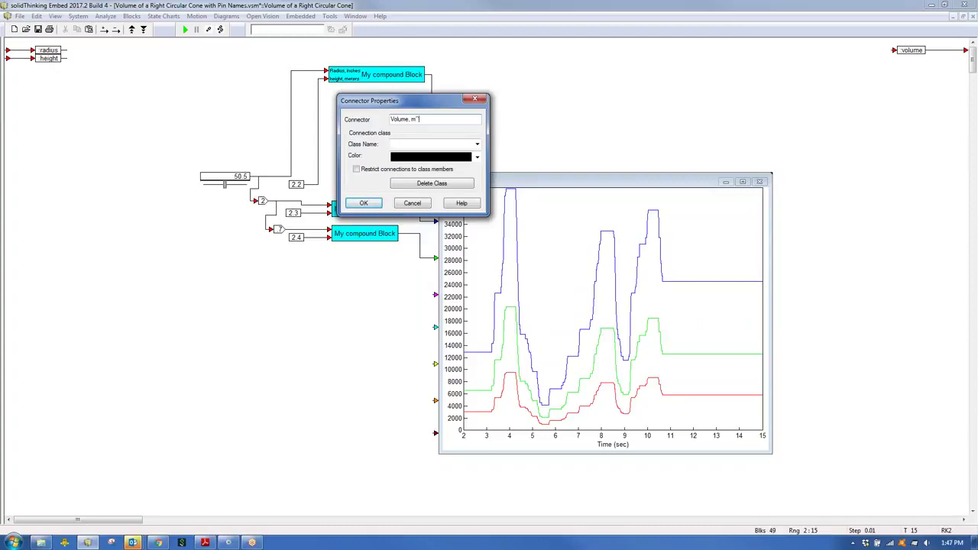
pyautogui.click(365, 205)
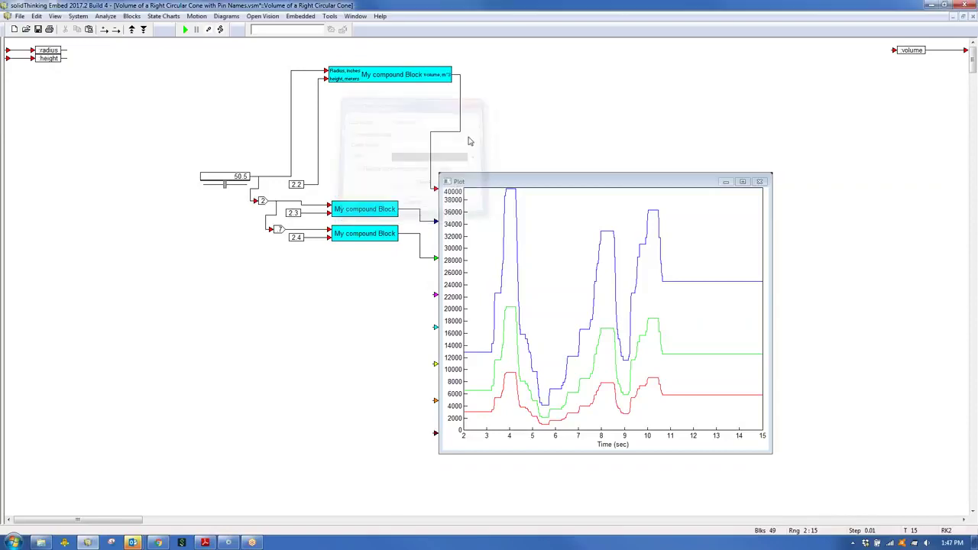
# Shift the labelled My compound Block slightly and paste three copies of it above the plot.
pyautogui.moveTo(389, 75); pyautogui.dragTo(376, 80)
pyautogui.hotkey('ctrl', 'c')
pyautogui.hotkey('ctrl', 'v')
pyautogui.hotkey('ctrl', 'v')
pyautogui.moveTo(516, 122); pyautogui.dragTo(540, 140)
pyautogui.hotkey('ctrl', 'v')
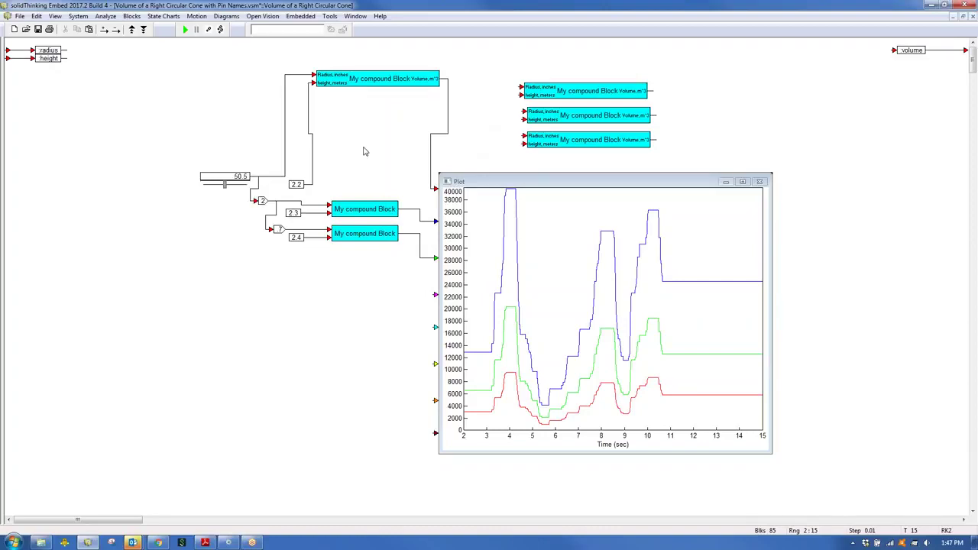
# Return to the top level and close the program without saving changes to the cone volume diagram.
pyautogui.rightClick(831, 69)
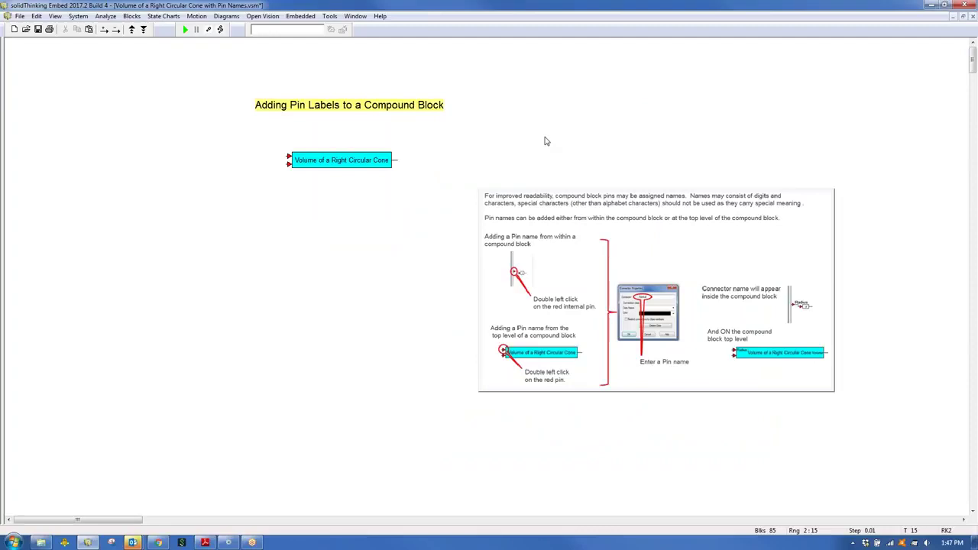
pyautogui.click(965, 5)
pyautogui.click(549, 295)
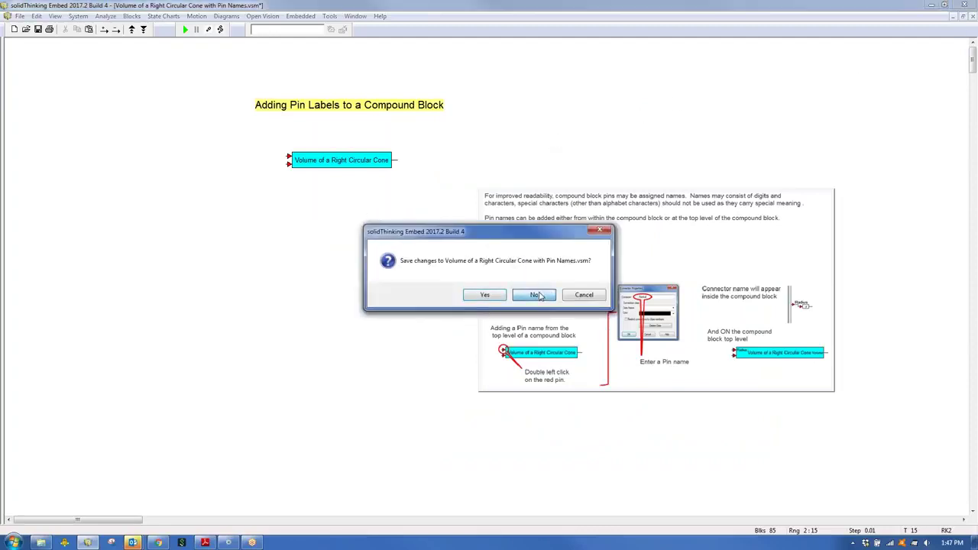
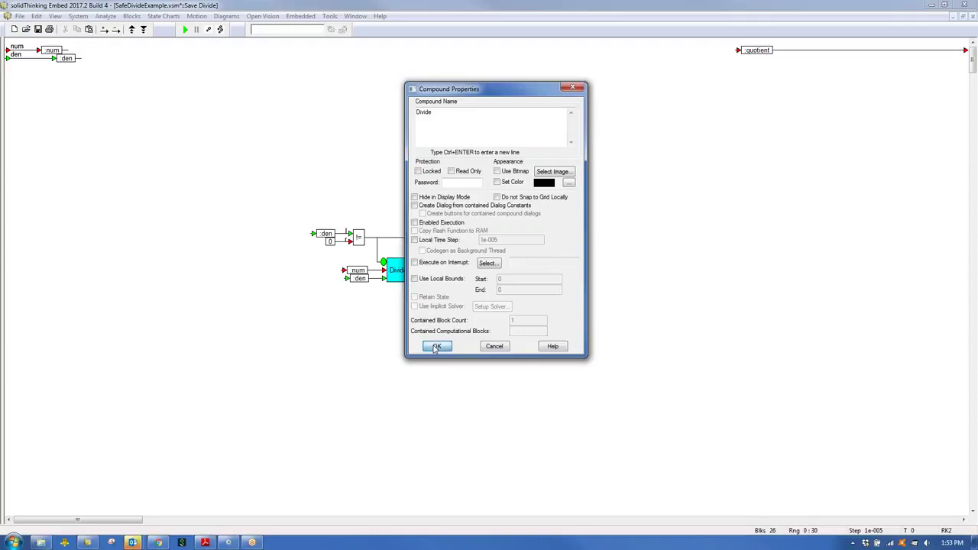
# Move the Divide compound block slightly inside Save Divide and turn on Enabled Execution in its compound properties.
pyautogui.moveTo(395, 266); pyautogui.dragTo(398, 274)
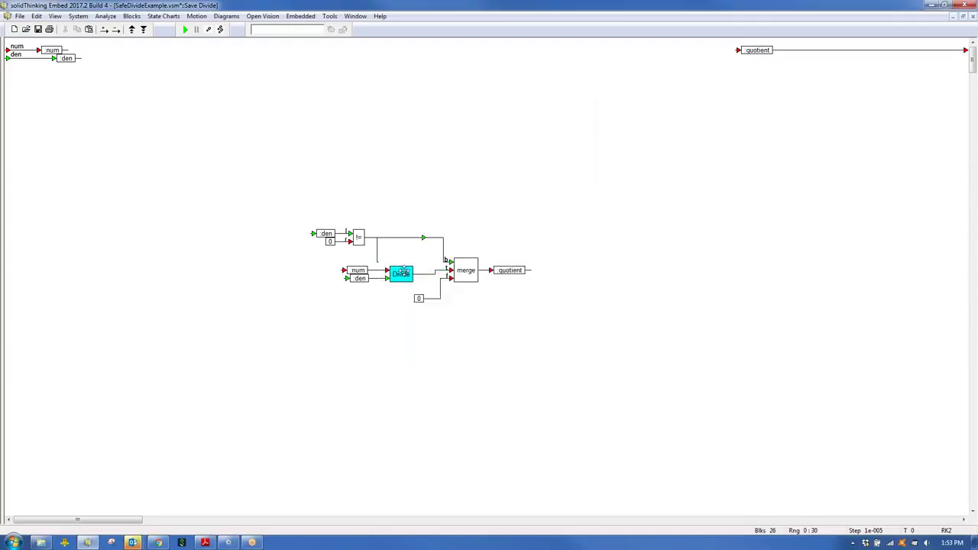
pyautogui.doubleClick(405, 275)
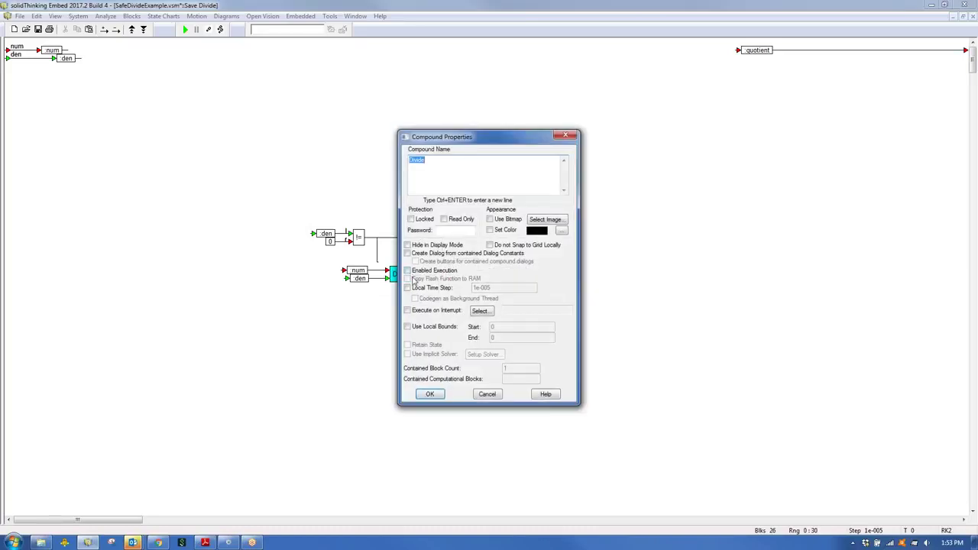
pyautogui.click(408, 271)
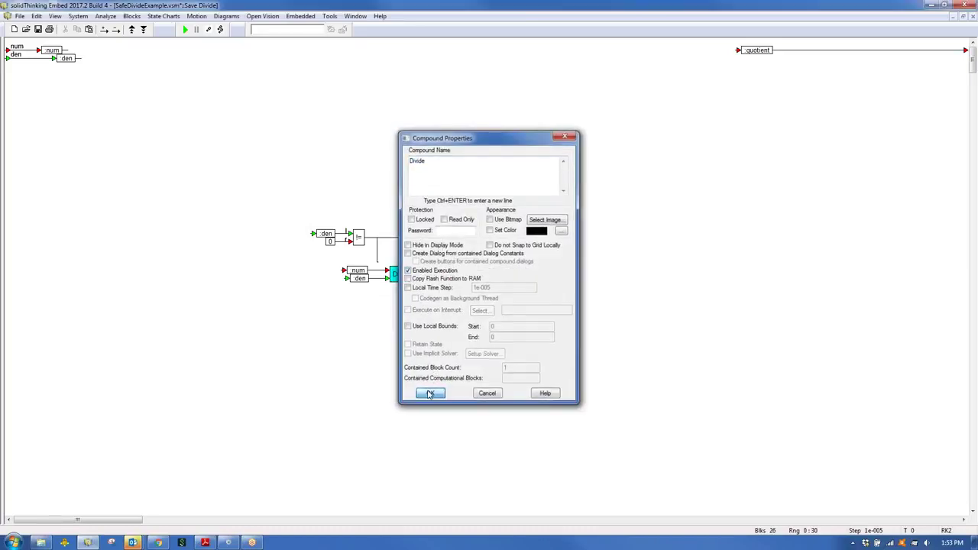
pyautogui.click(430, 394)
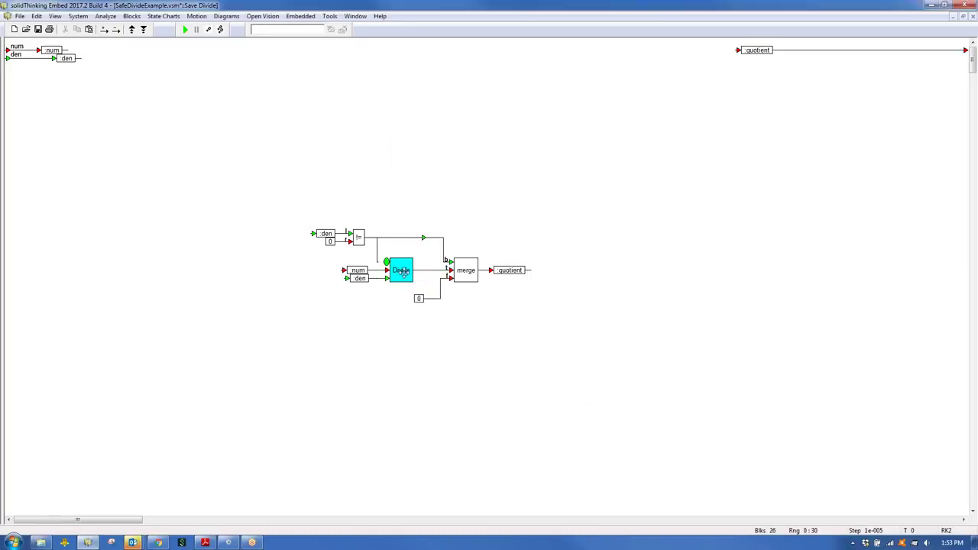
# Wire the != comparison output to the Divide block's enable pin, and step out to the top level and back into Save Divide.
pyautogui.moveTo(376, 254); pyautogui.dragTo(386, 261)
pyautogui.rightClick(120, 122)
pyautogui.moveTo(205, 155)
pyautogui.mouseDown()
pyautogui.moveTo(204, 132)
pyautogui.moveTo(202, 154)
pyautogui.mouseUp()
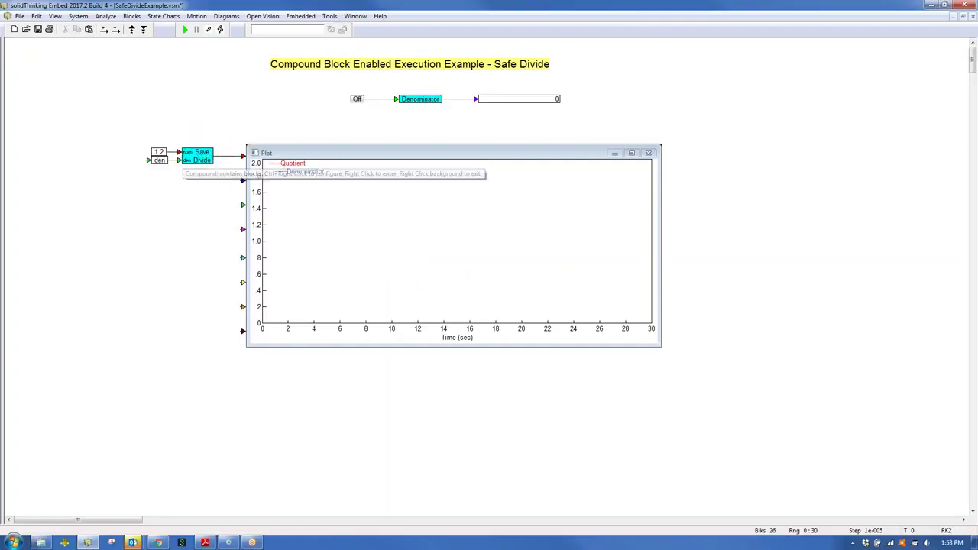
pyautogui.rightClick(192, 157)
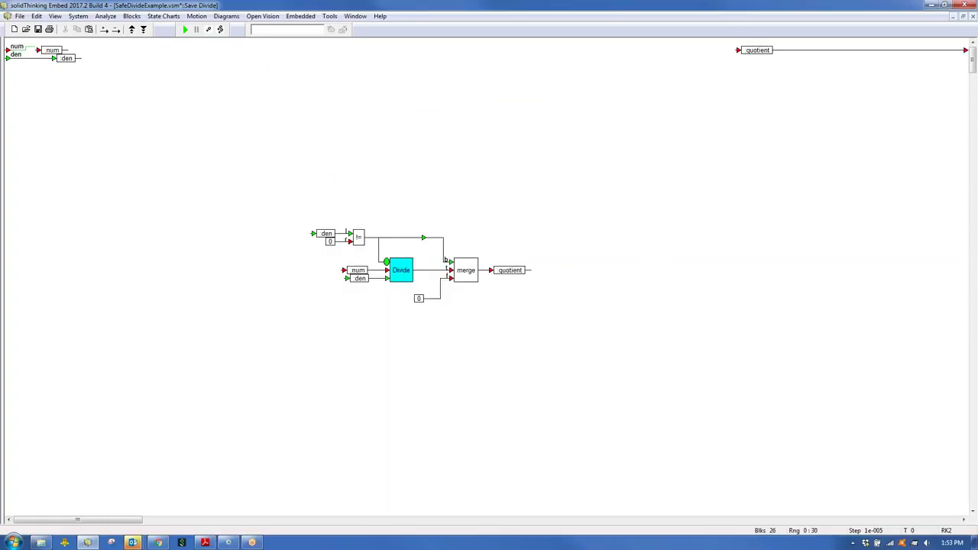
# Align the num variable with den at the compound inputs, and the den variable with num at the Divide block's inputs.
pyautogui.moveTo(48, 50); pyautogui.dragTo(83, 64)
pyautogui.click(322, 242)
pyautogui.moveTo(321, 231); pyautogui.dragTo(493, 262)
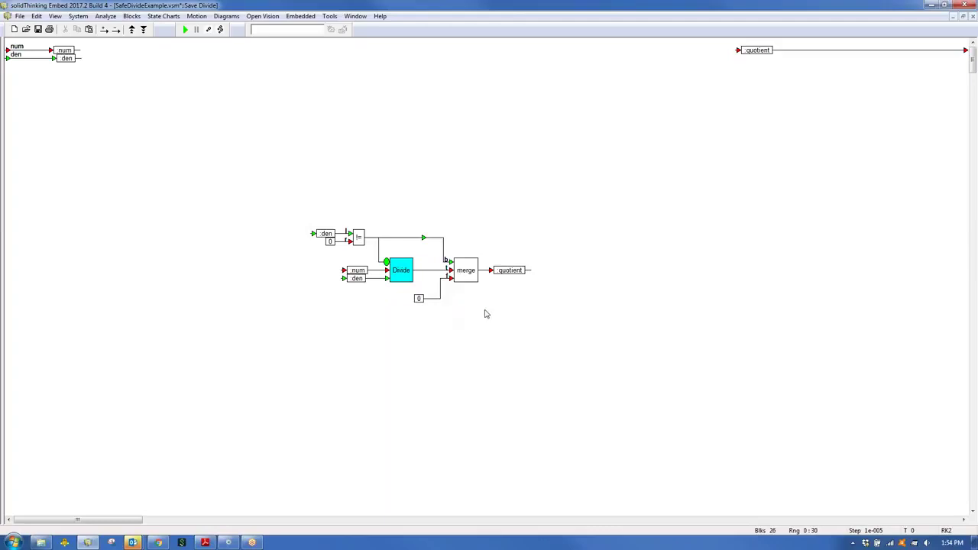
# Examine the inside of the Divide block and the comparison blocks that drive its enable pin in Save Divide.
pyautogui.doubleClick(405, 276)
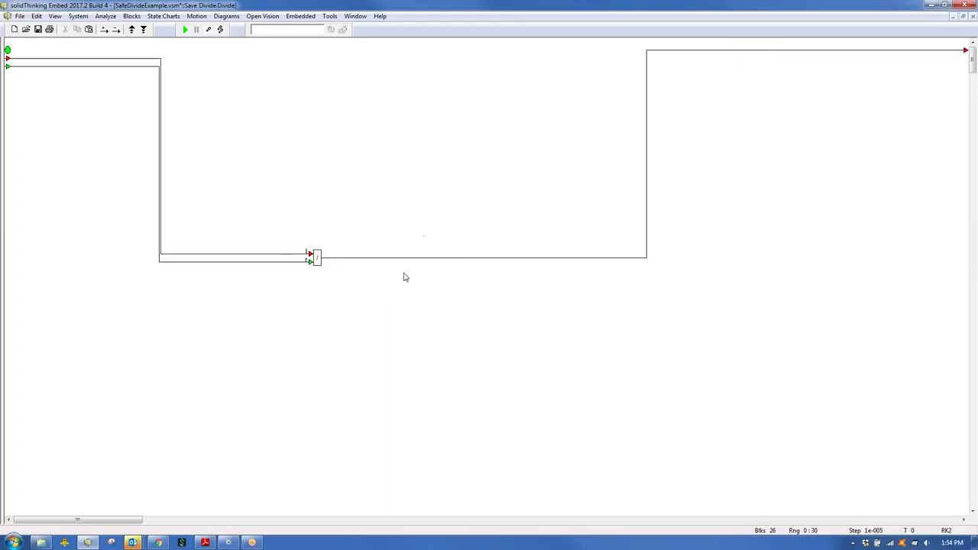
pyautogui.rightClick(370, 294)
pyautogui.moveTo(302, 211); pyautogui.dragTo(364, 254)
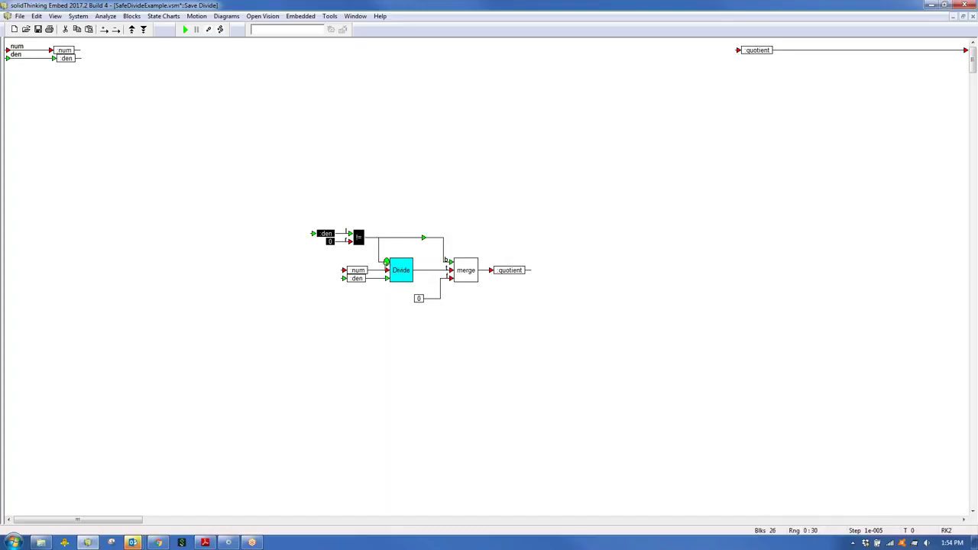
pyautogui.moveTo(387, 263)
# Shift the quotient variable slightly away from the merge block and return to the top level.
pyautogui.moveTo(518, 270)
pyautogui.mouseDown()
pyautogui.moveTo(523, 255)
pyautogui.moveTo(525, 271)
pyautogui.mouseUp()
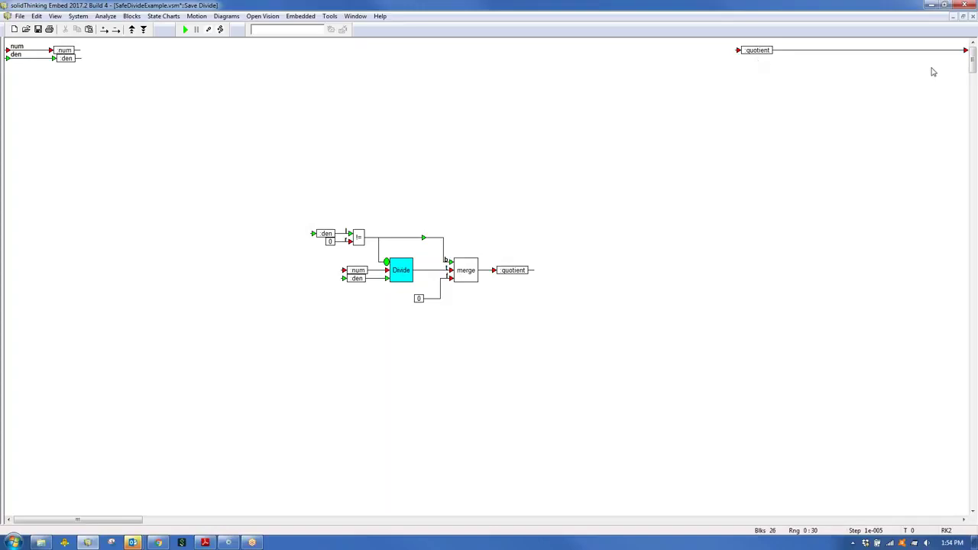
pyautogui.rightClick(670, 129)
pyautogui.click(129, 243)
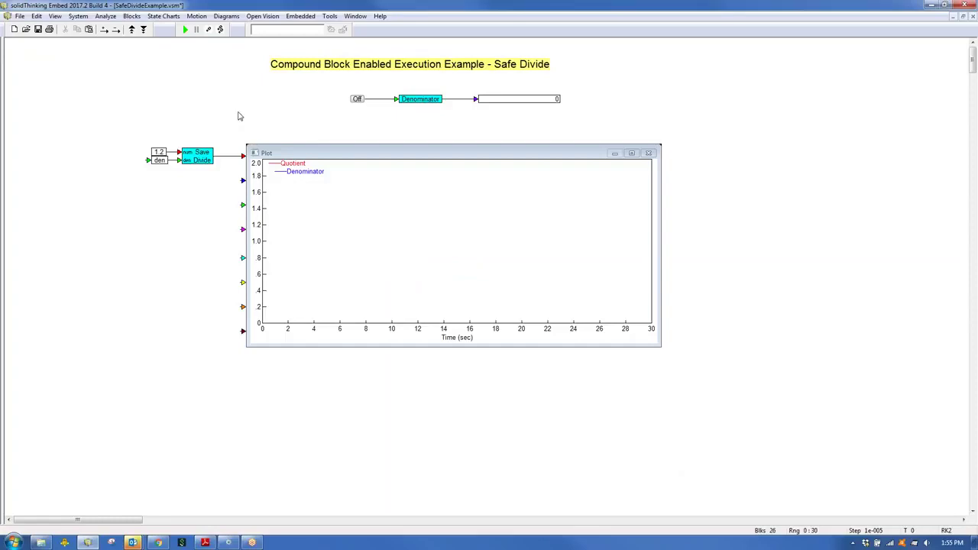
# Review the simulation range and real-time settings in the system properties and accept them unchanged.
pyautogui.click(78, 16)
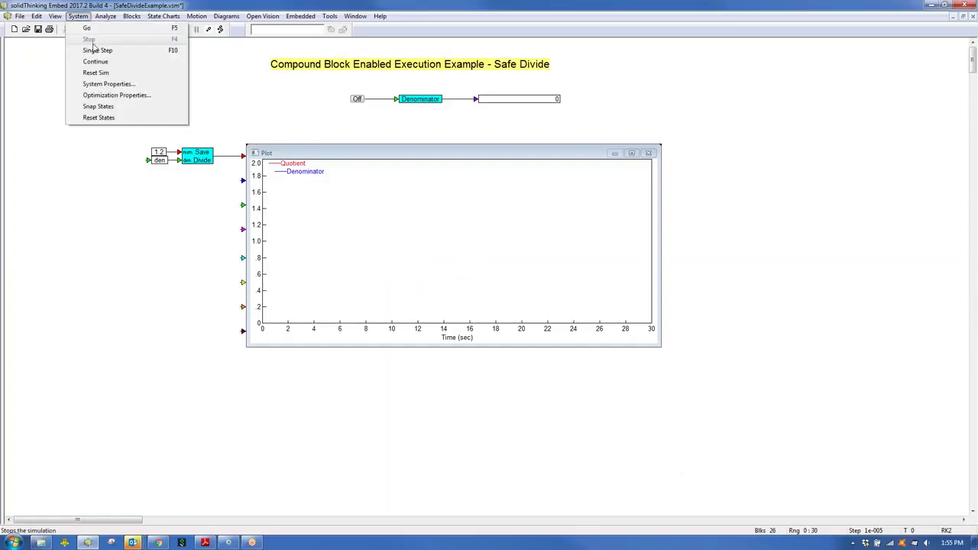
pyautogui.click(100, 83)
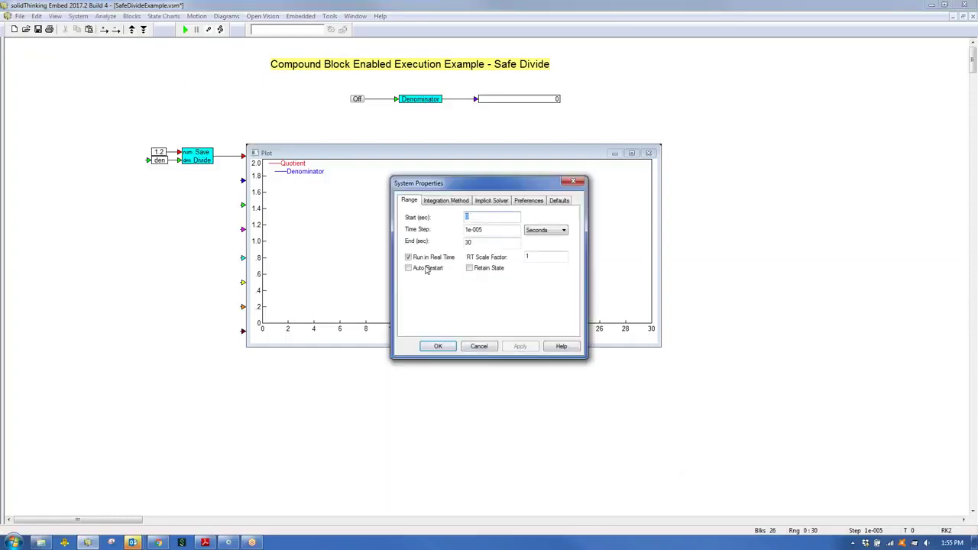
pyautogui.click(448, 350)
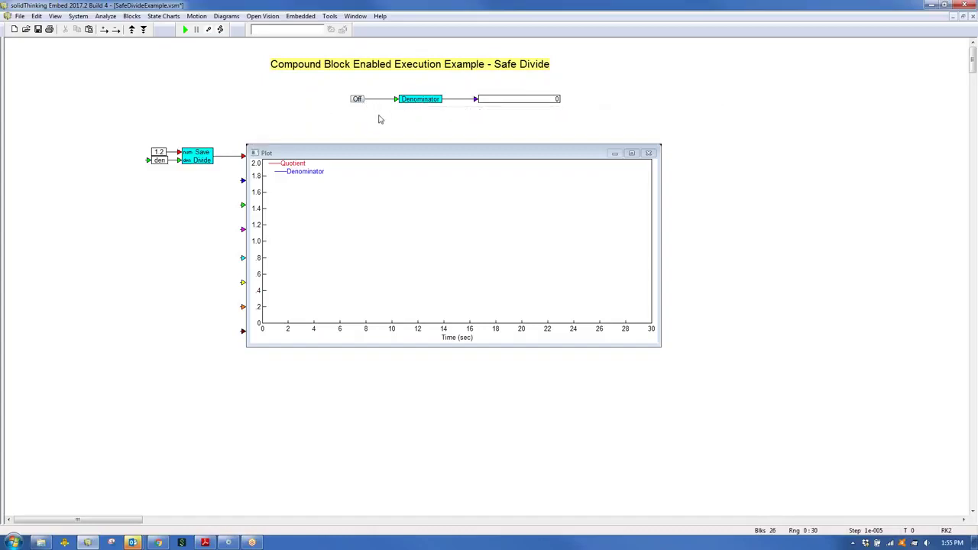
# Run the simulation and toggle the button feeding the Denominator block on and off several times, leaving it on.
pyautogui.click(185, 30)
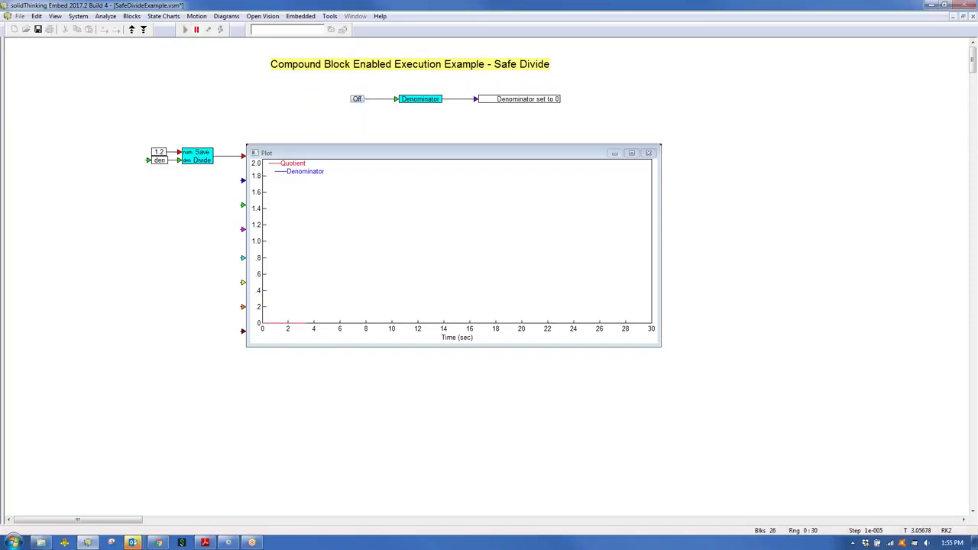
pyautogui.moveTo(244, 157)
pyautogui.click(358, 100)
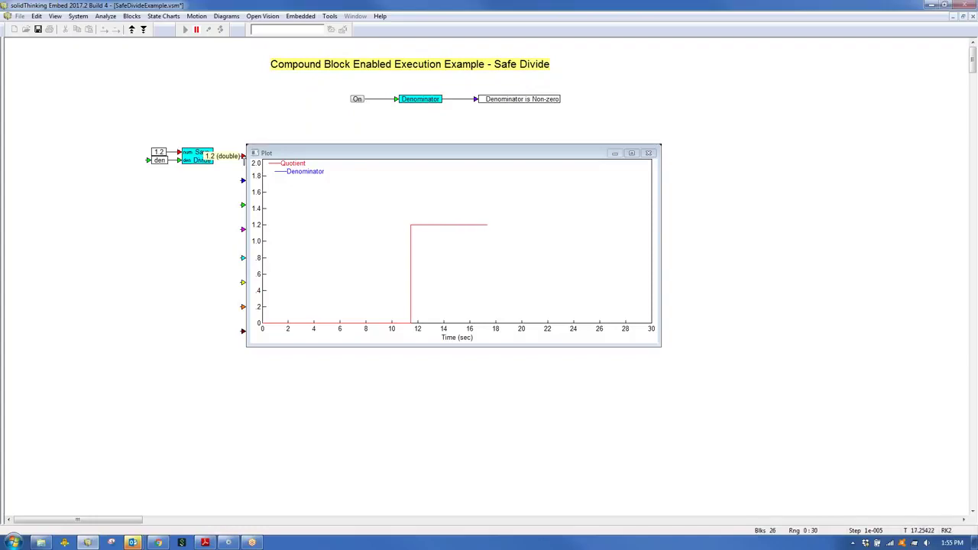
pyautogui.moveTo(178, 165)
pyautogui.click(357, 99)
pyautogui.click(358, 100)
pyautogui.click(357, 100)
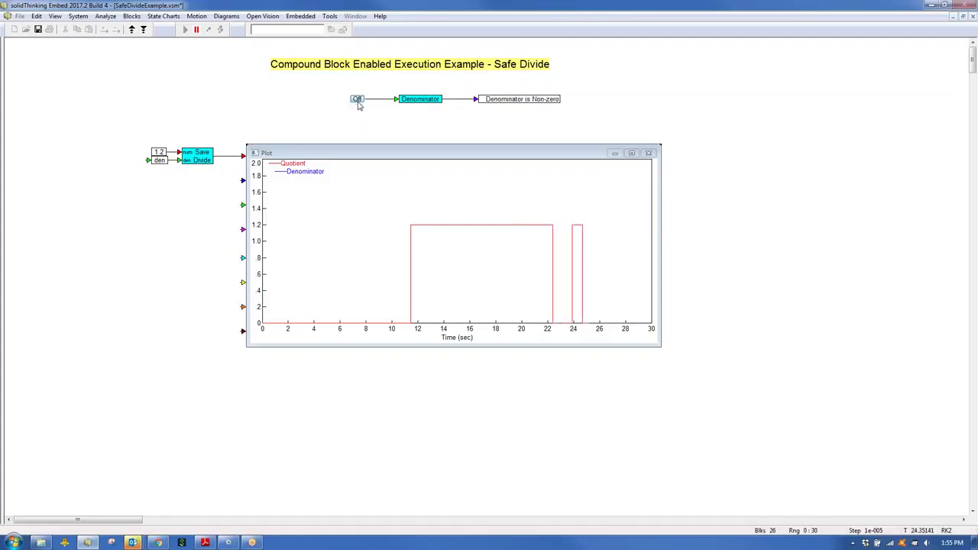
pyautogui.click(358, 101)
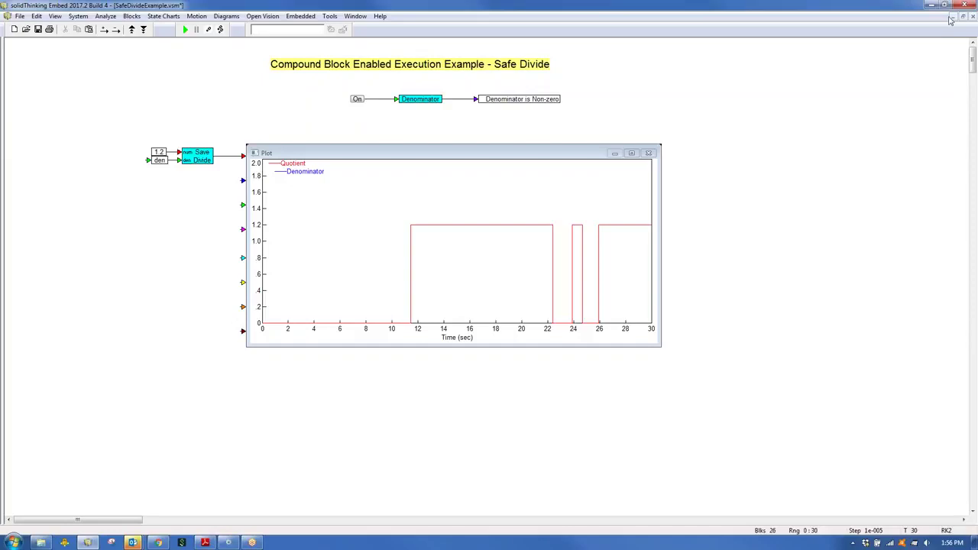
# Close SafeDivideExample.vsm without saving changes and advance the training PDF in Adobe Reader to the Local Time Step page.
pyautogui.click(973, 5)
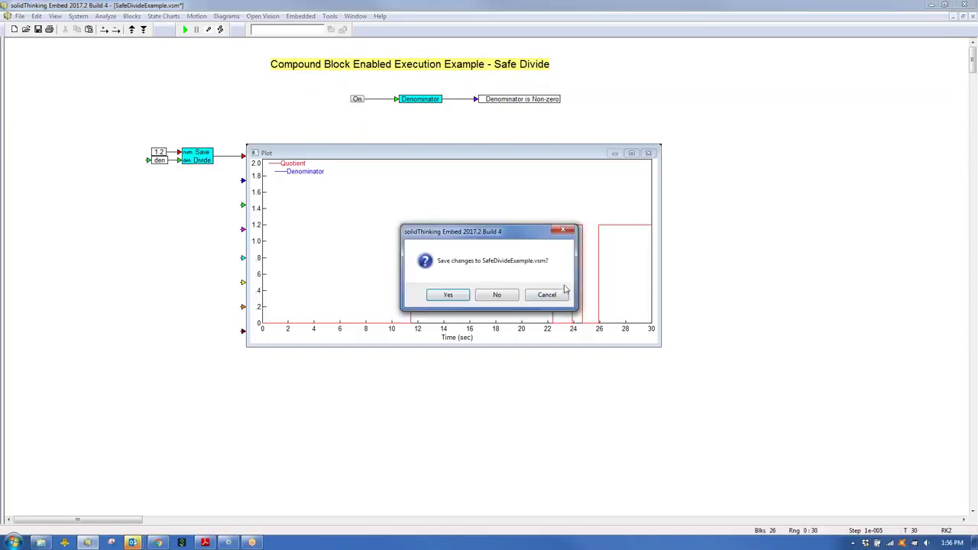
pyautogui.click(495, 298)
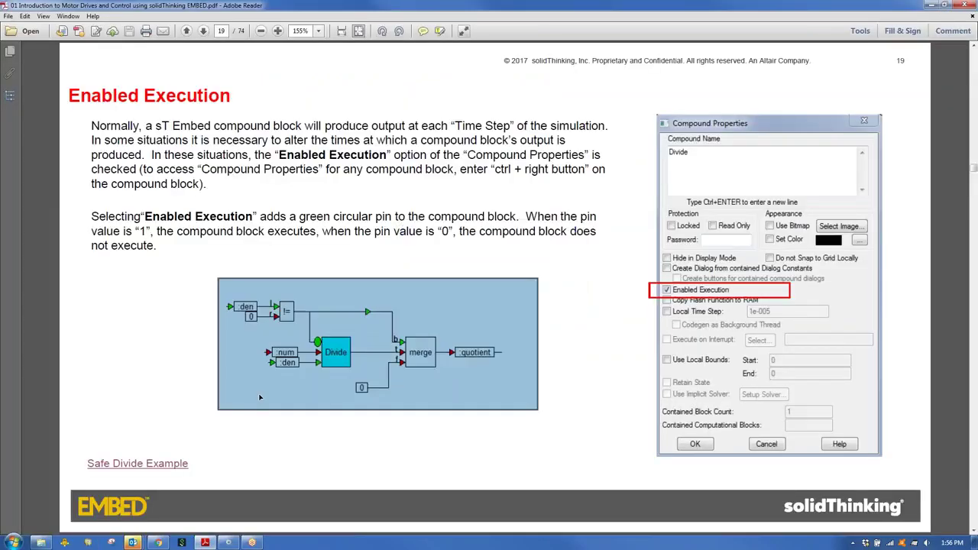
pyautogui.scroll(-1, 202, 391)
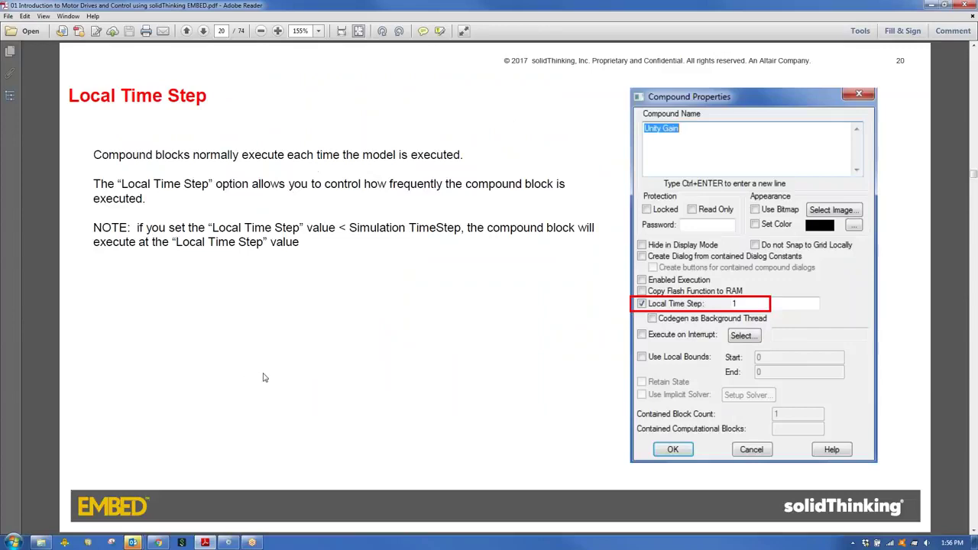
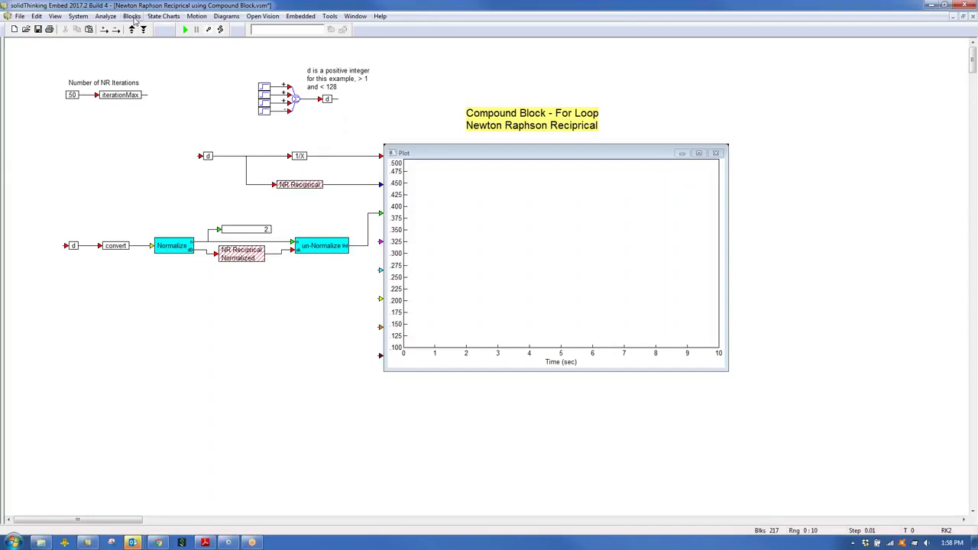
pyautogui.moveTo(159, 66)
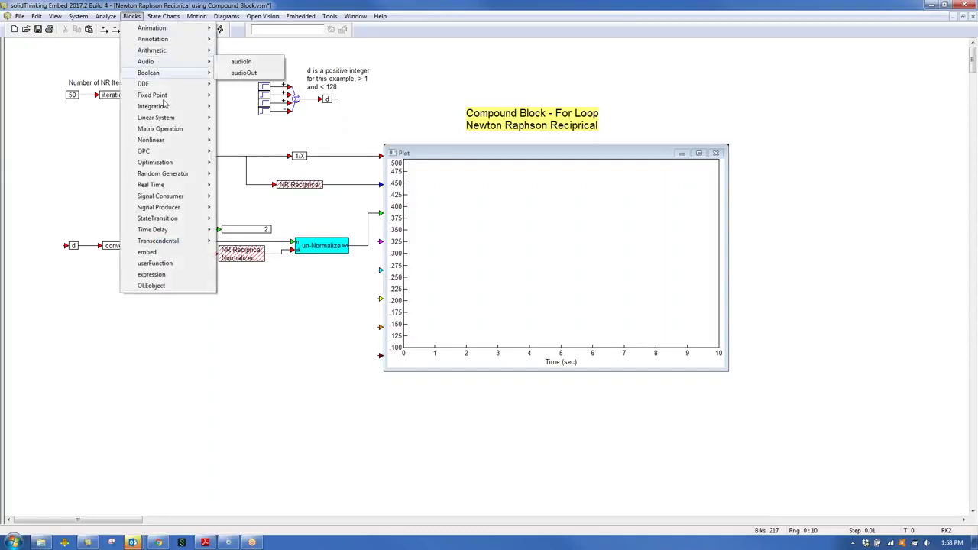
pyautogui.moveTo(169, 197)
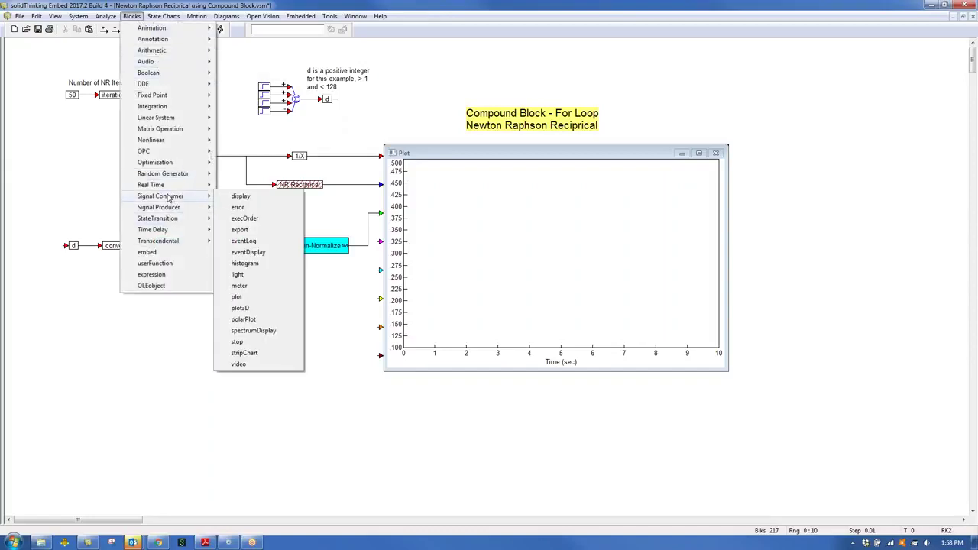
pyautogui.click(237, 294)
pyautogui.click(467, 71)
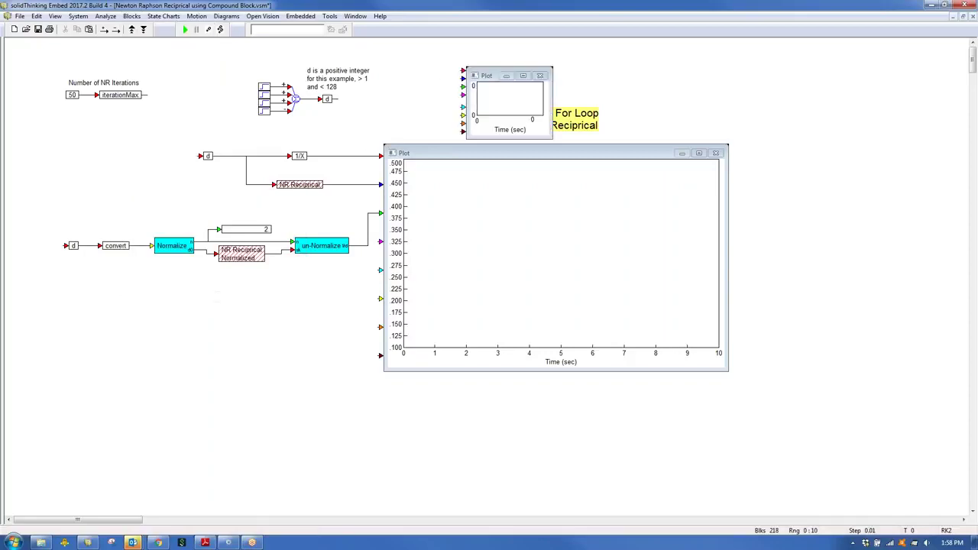
pyautogui.moveTo(462, 70); pyautogui.dragTo(337, 99)
pyautogui.moveTo(497, 75)
pyautogui.mouseDown()
pyautogui.moveTo(379, 445)
pyautogui.moveTo(374, 495)
pyautogui.mouseUp()
pyautogui.scroll(-3, 280, 439)
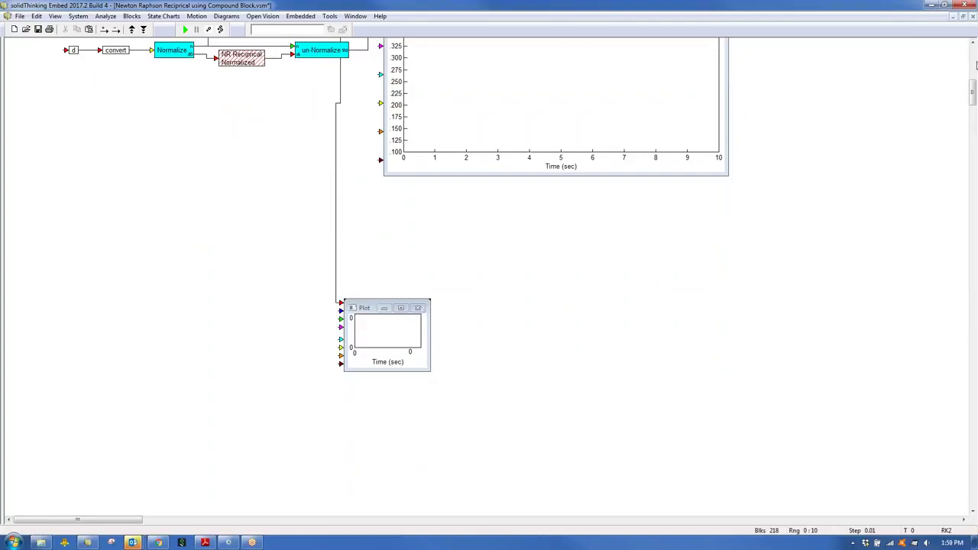
pyautogui.scroll(5, 965, 86)
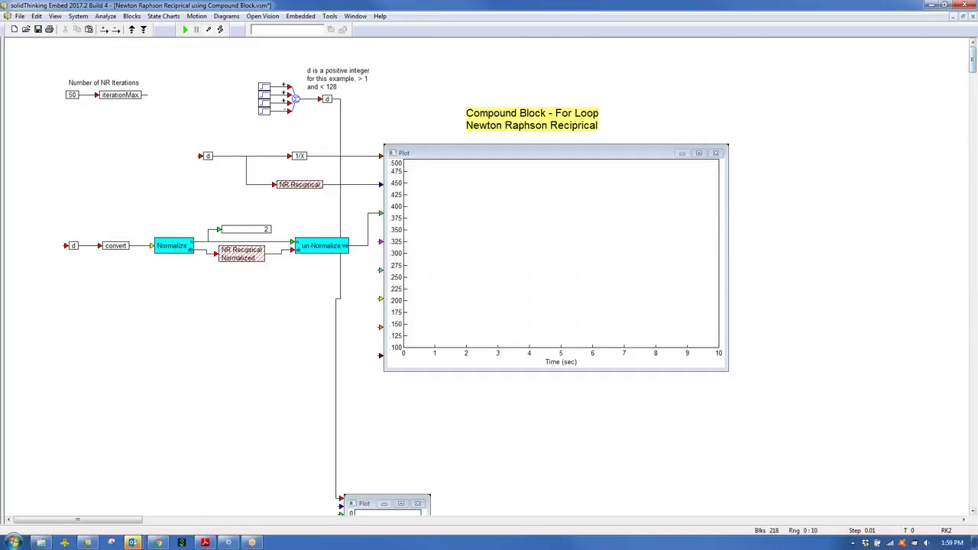
pyautogui.press('Delete')
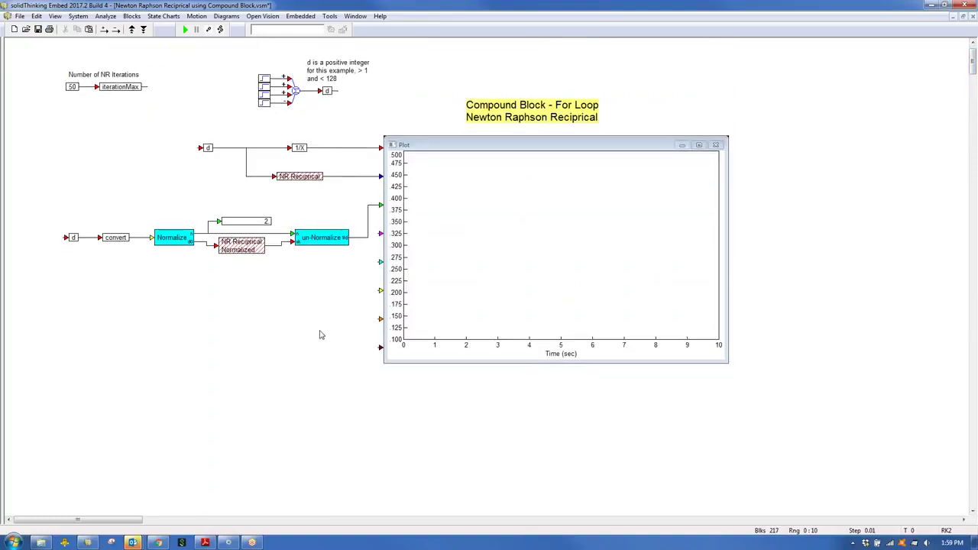
# Place a copy of the large plot, wired to the d variable, below the diagram and keep its plot properties unchanged.
pyautogui.hotkey('ctrl', 'z')
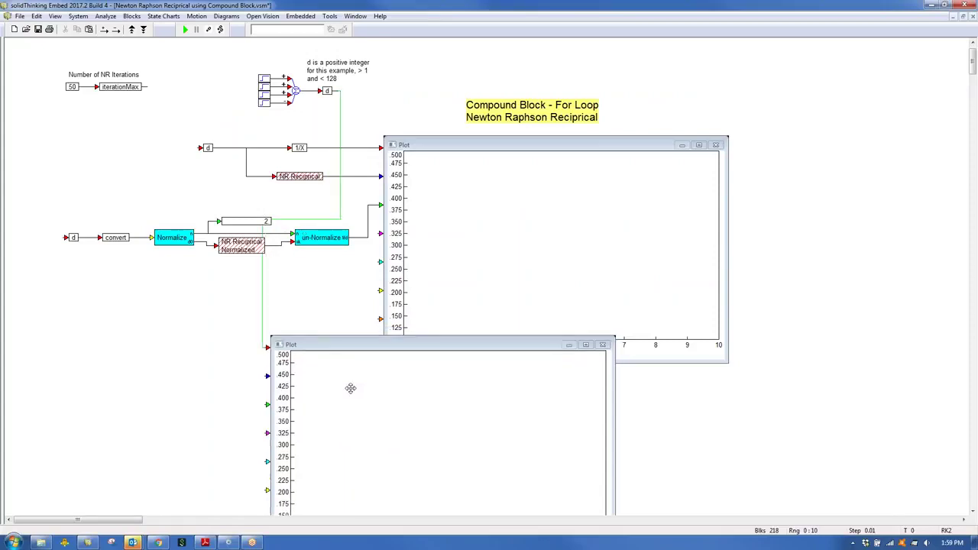
pyautogui.moveTo(350, 389); pyautogui.dragTo(221, 462)
pyautogui.scroll(-6, 323, 393)
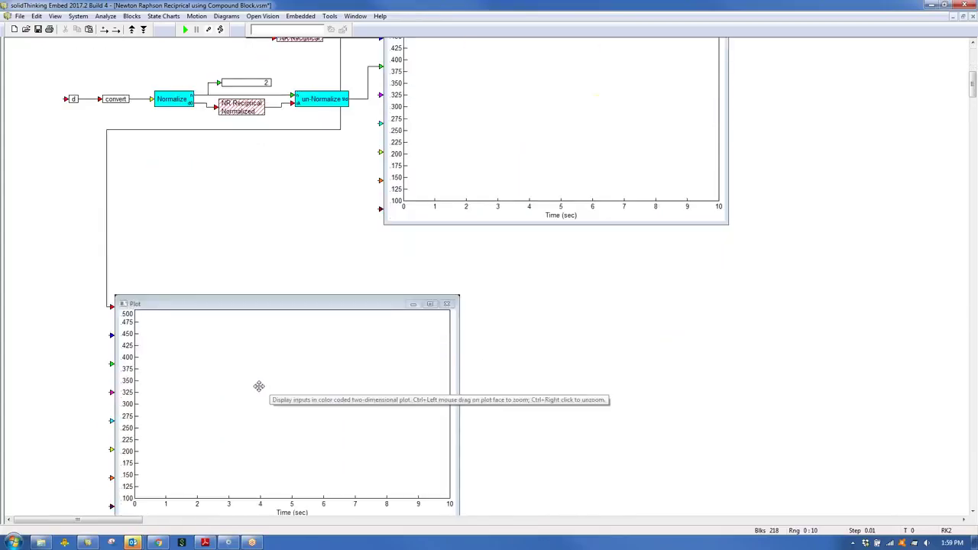
pyautogui.rightClick(258, 387)
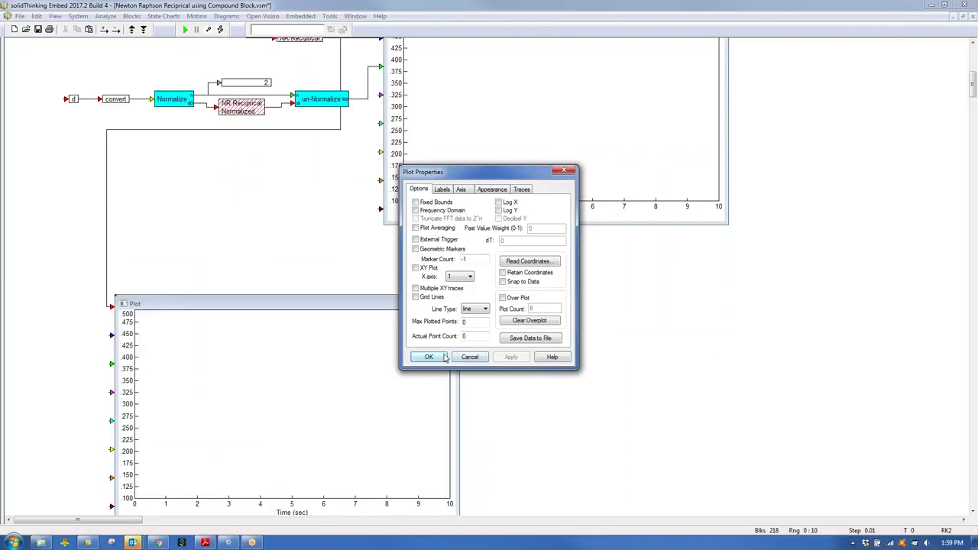
pyautogui.press('Return')
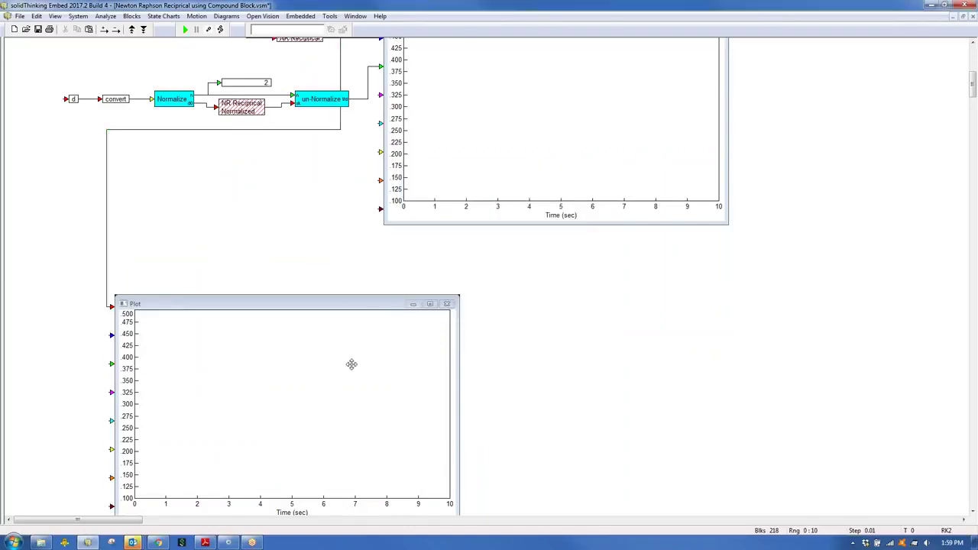
# Run the simulation and remove the extra plot of d.
pyautogui.press('F5')
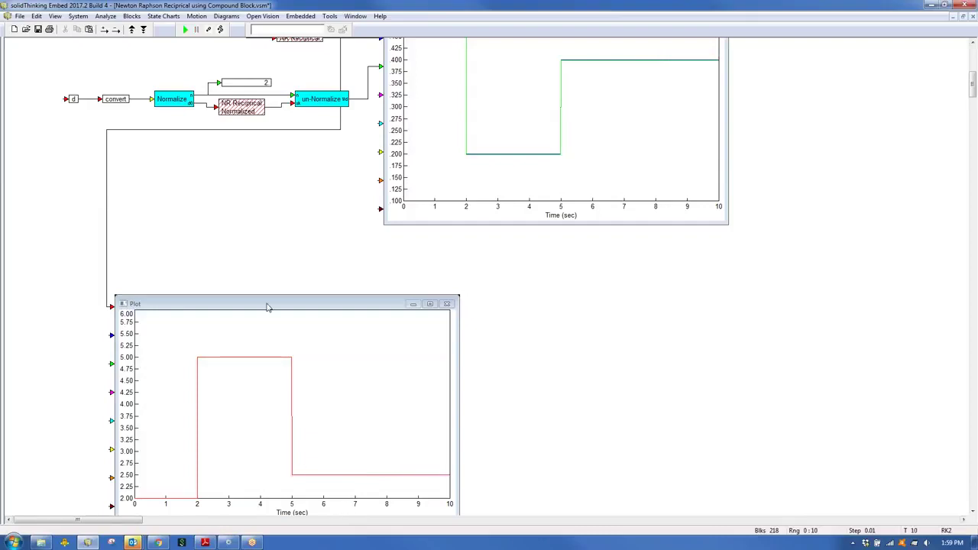
pyautogui.click(447, 304)
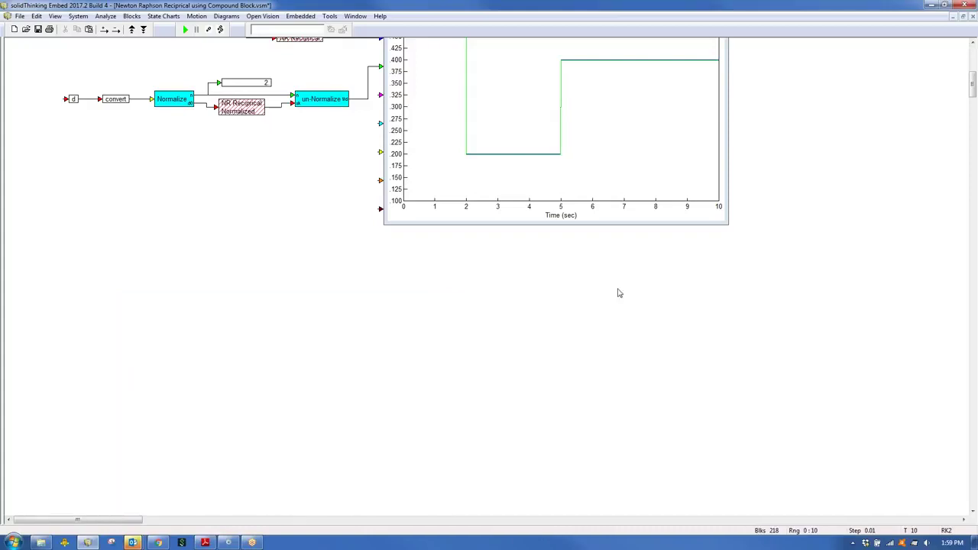
pyautogui.scroll(3, 974, 86)
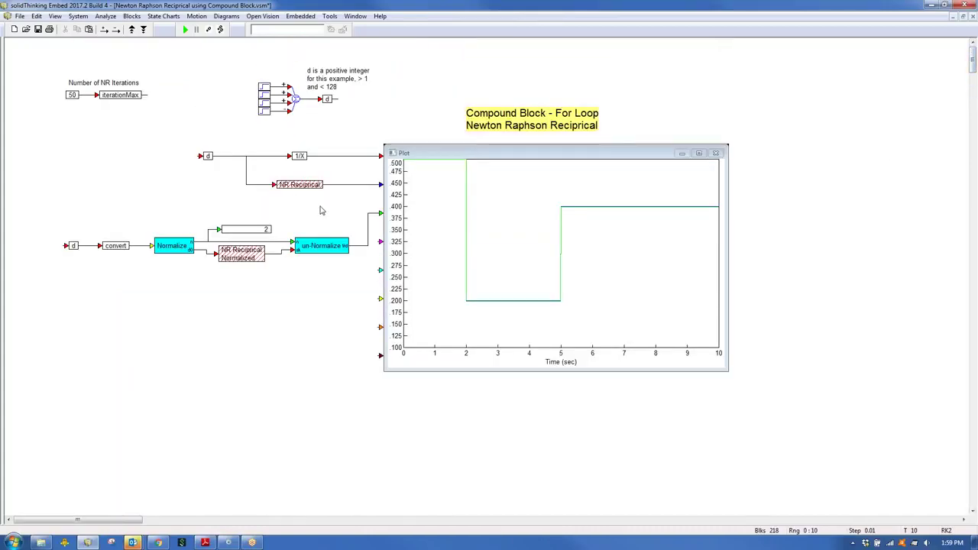
# Disconnect the un-Normalize output from the plot and move the whole normalized reciprocal chain lower in the diagram.
pyautogui.moveTo(380, 213); pyautogui.dragTo(366, 216)
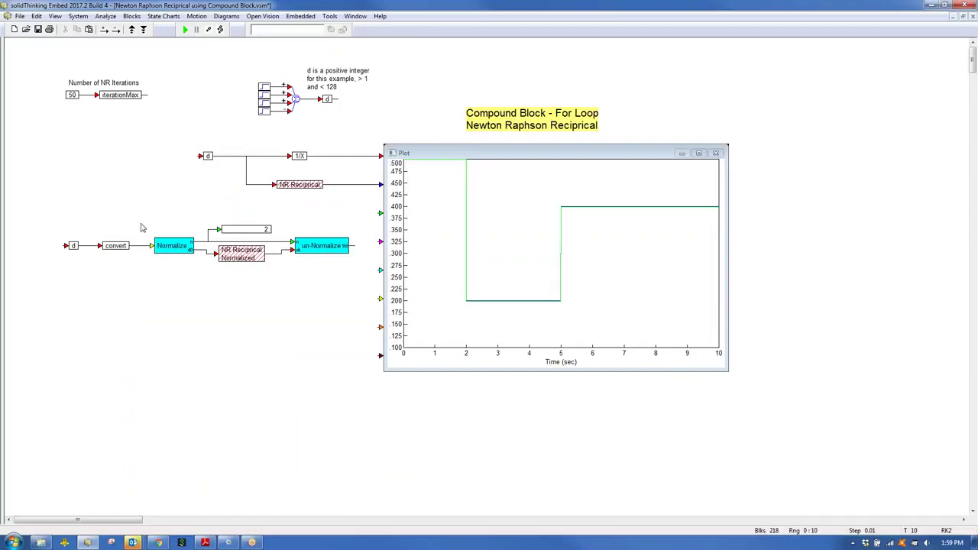
pyautogui.moveTo(39, 207); pyautogui.dragTo(312, 283)
pyautogui.moveTo(324, 247); pyautogui.dragTo(290, 292)
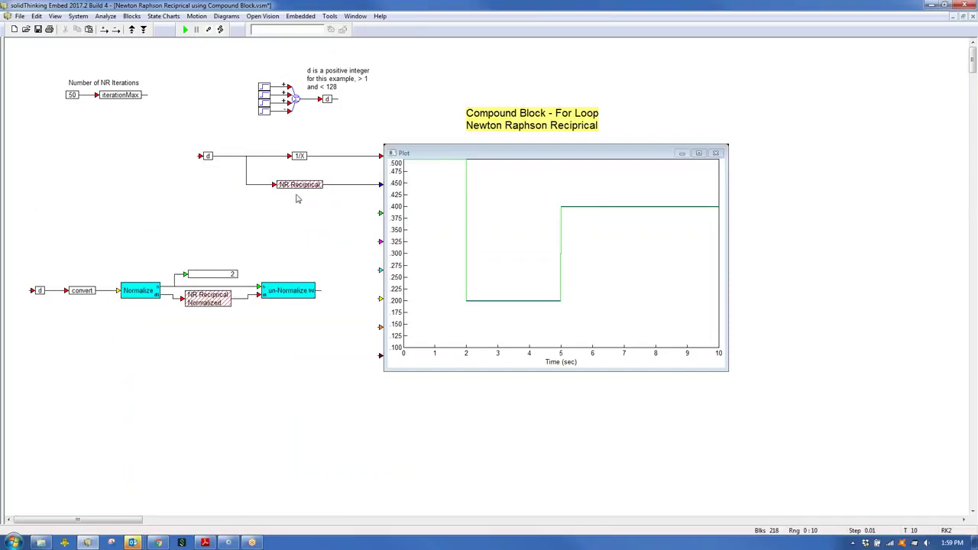
# Look inside the NR Reciprical compound block and select its iteration blocks around merge and 1/Z.
pyautogui.click(299, 156)
pyautogui.click(321, 171)
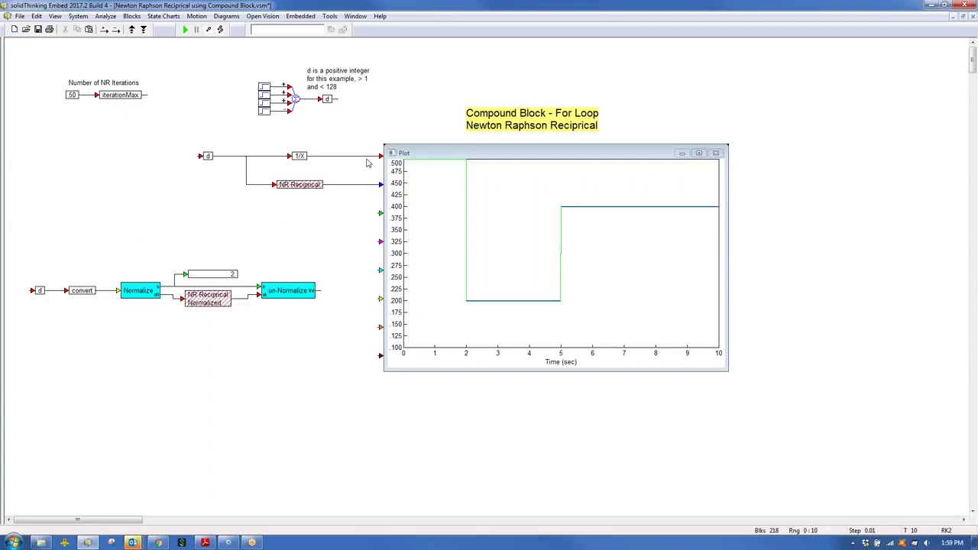
pyautogui.rightClick(295, 186)
pyautogui.moveTo(164, 88); pyautogui.dragTo(584, 202)
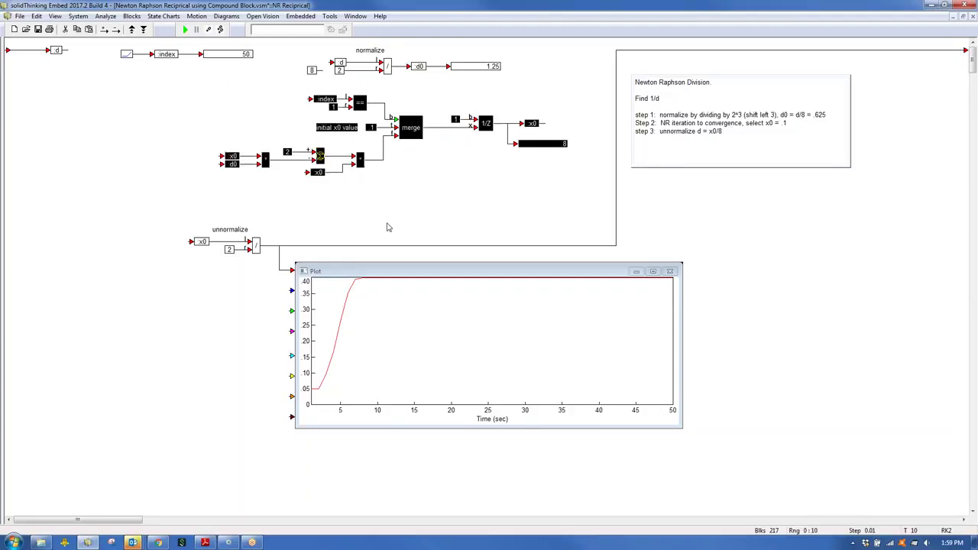
# Return to the top-level diagram and inspect the NR Reciprical compound's local time step and local bounds, leaving them unchanged.
pyautogui.click(287, 213)
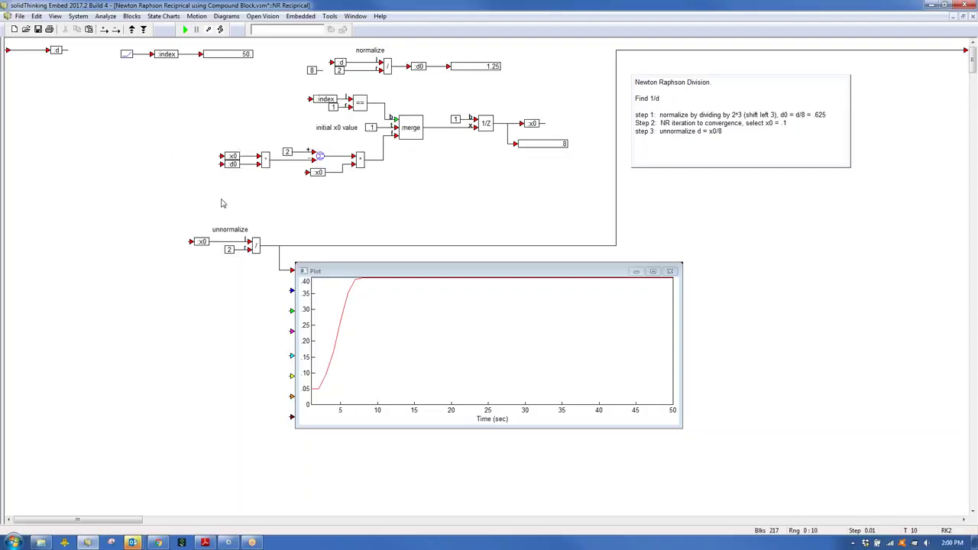
pyautogui.rightClick(336, 200)
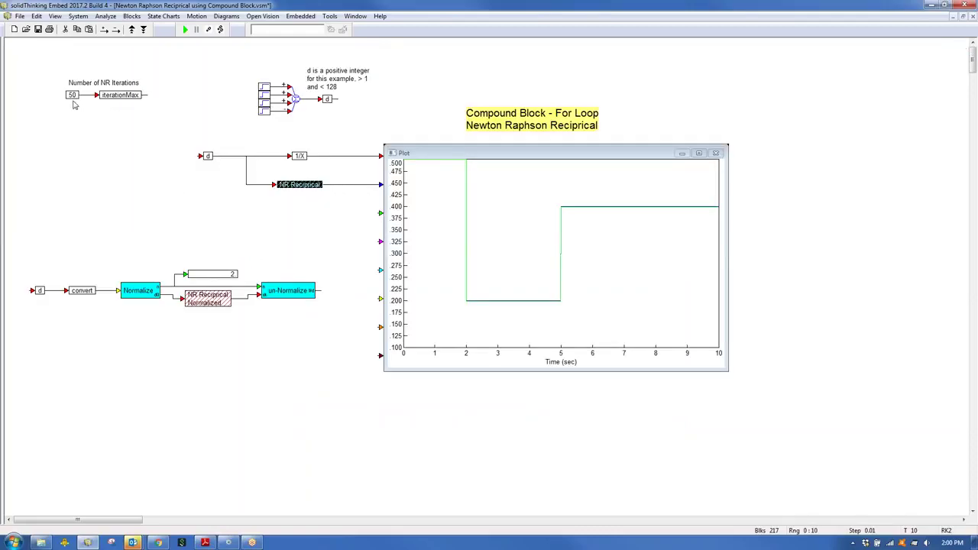
pyautogui.click(299, 211)
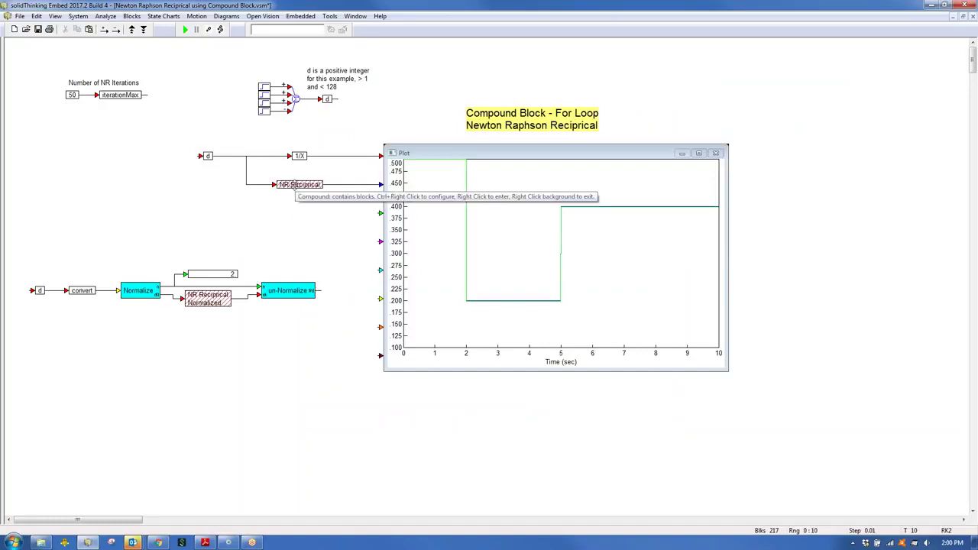
pyautogui.keyDown('ctrl'); pyautogui.rightClick(295, 185); pyautogui.keyUp('ctrl')
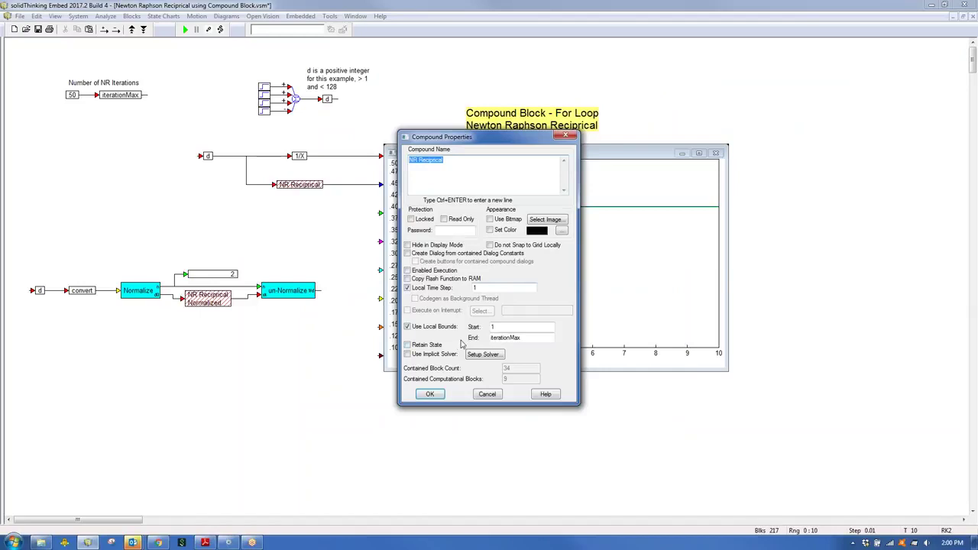
pyautogui.doubleClick(494, 328)
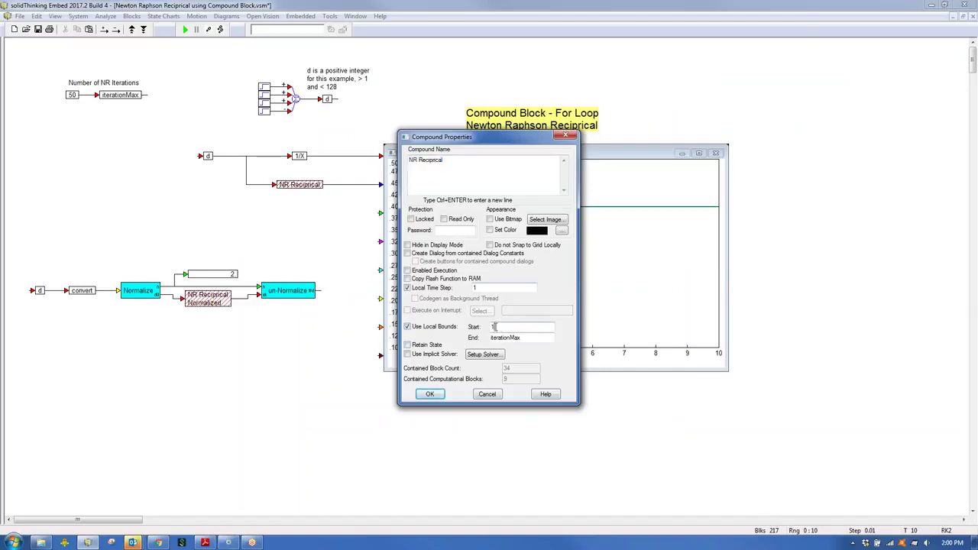
pyautogui.moveTo(522, 337); pyautogui.dragTo(483, 336)
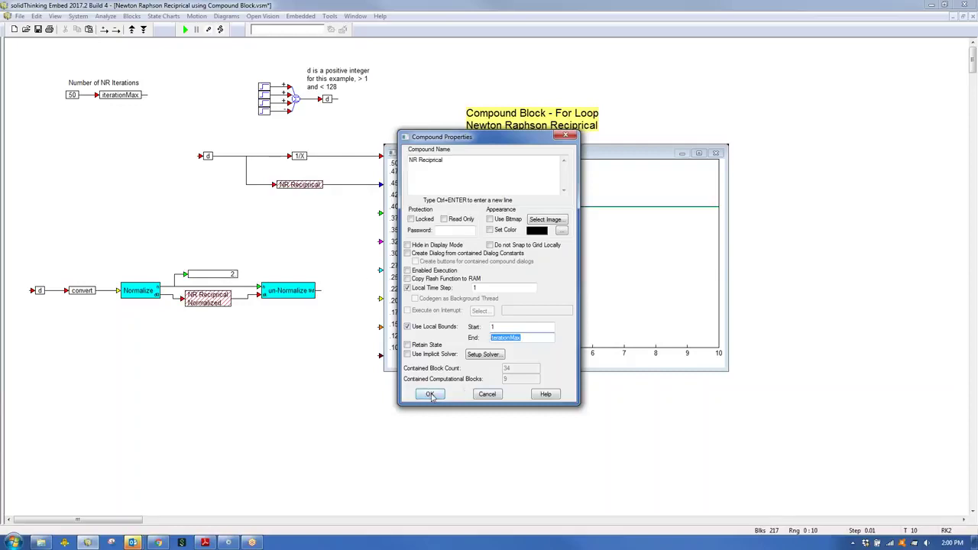
pyautogui.click(493, 399)
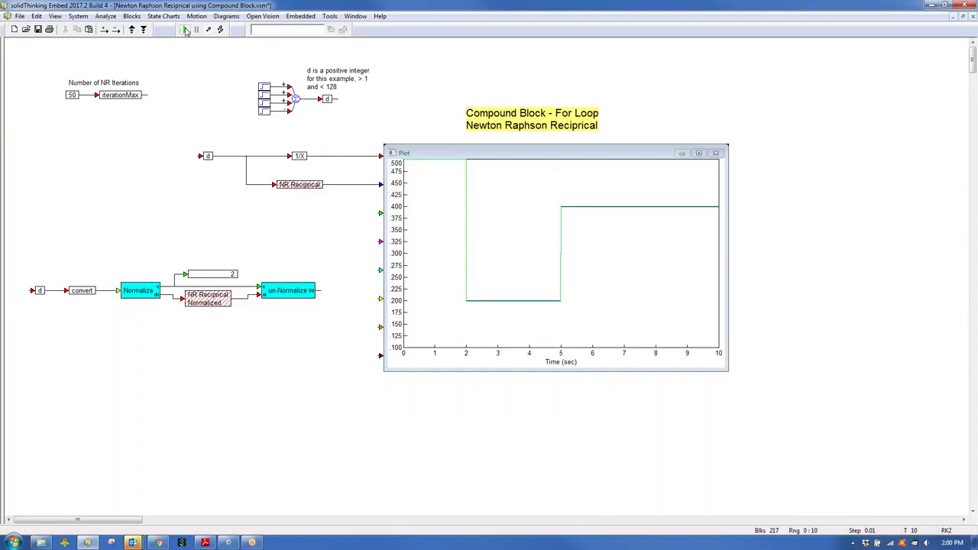
# Run the simulation, set the number of NR iterations to 5, and rerun it to compare the plotted reciprocals.
pyautogui.click(185, 30)
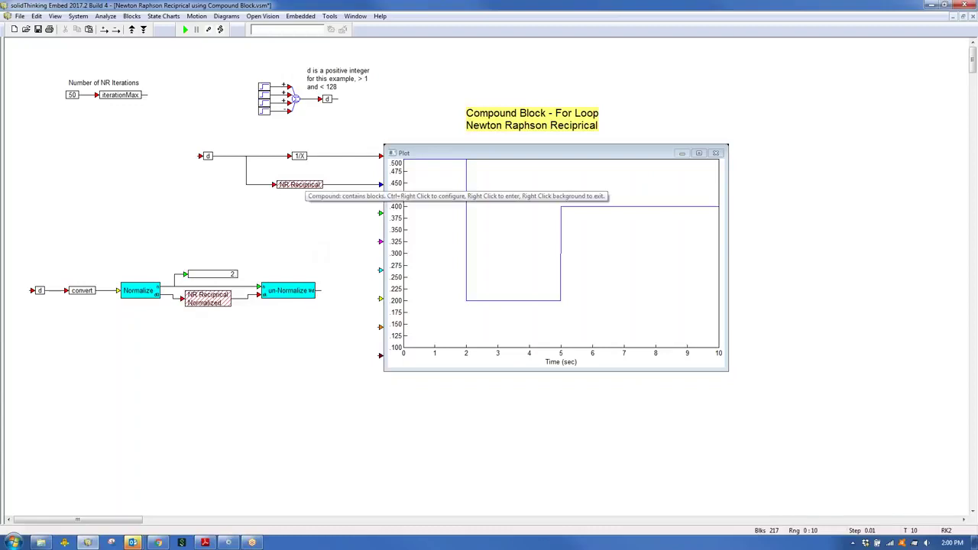
pyautogui.click(75, 94)
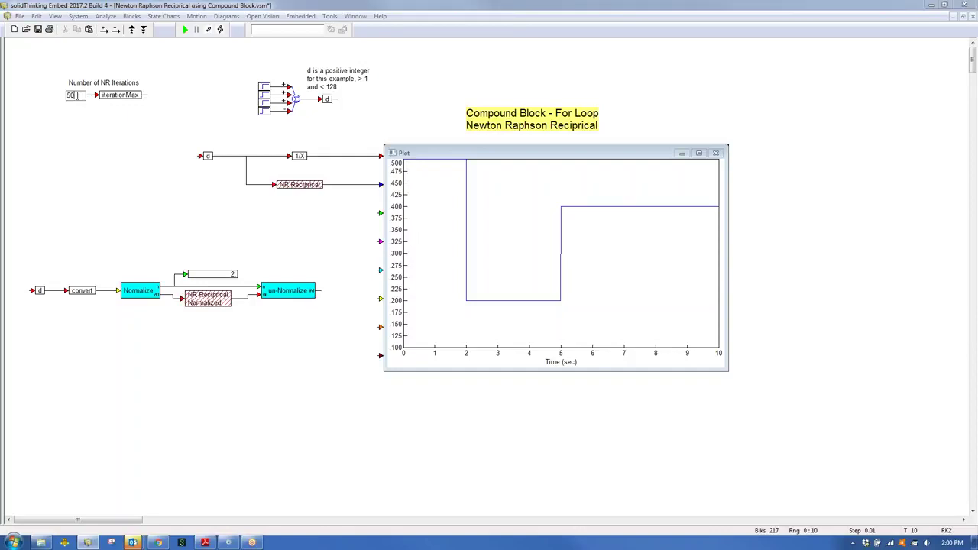
pyautogui.press('BackSpace')
pyautogui.press('Return')
pyautogui.click(185, 30)
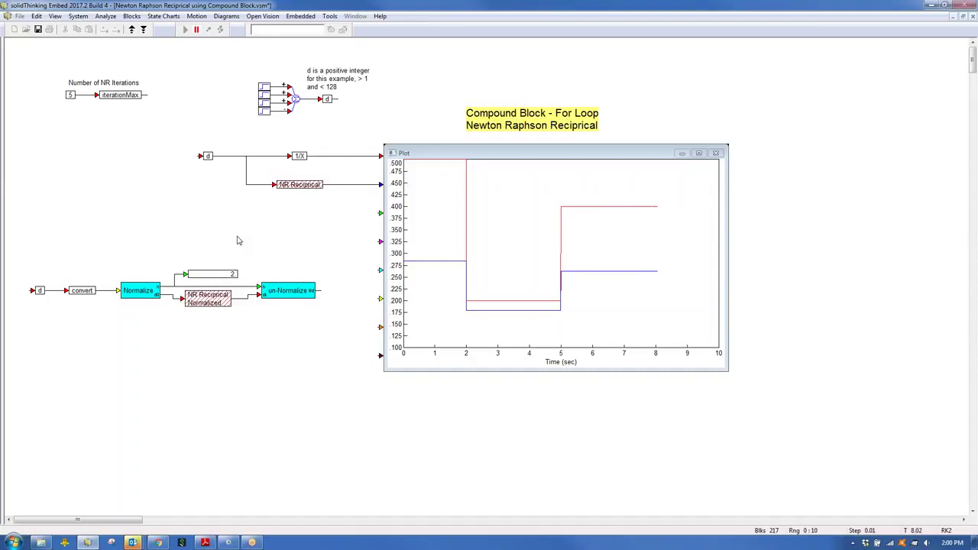
pyautogui.click(196, 29)
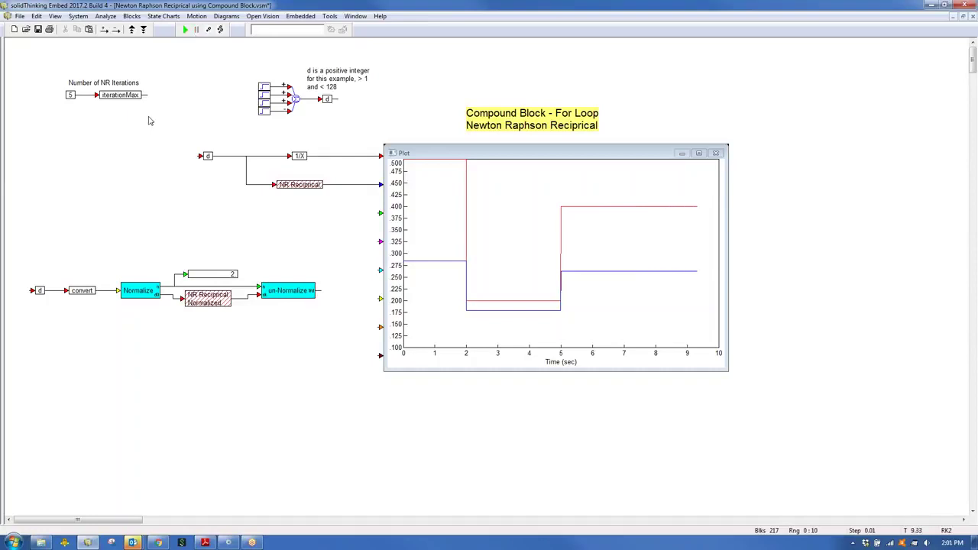
# Set the number of NR iterations to 22, run the simulation again and stop it.
pyautogui.doubleClick(70, 94)
pyautogui.write('22')
pyautogui.press('Return')
pyautogui.click(184, 31)
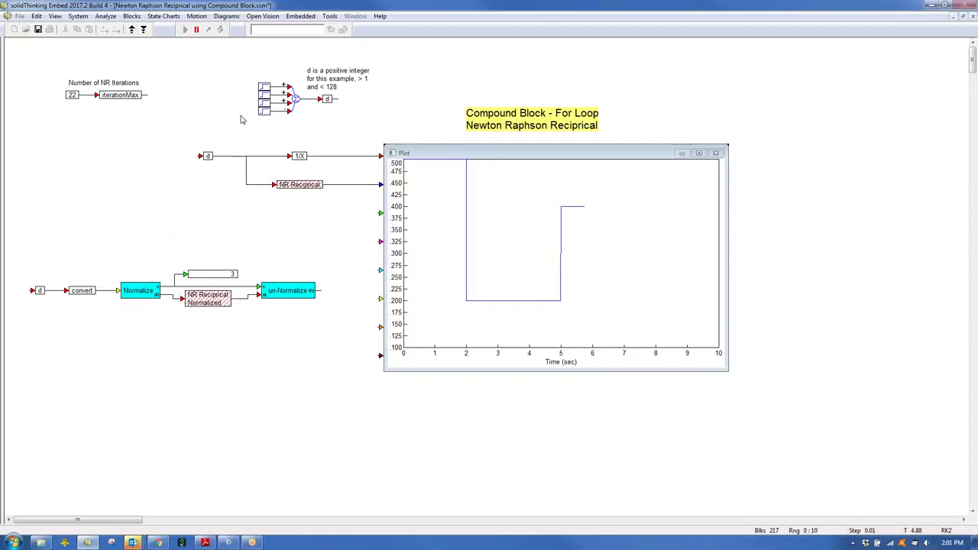
pyautogui.click(196, 29)
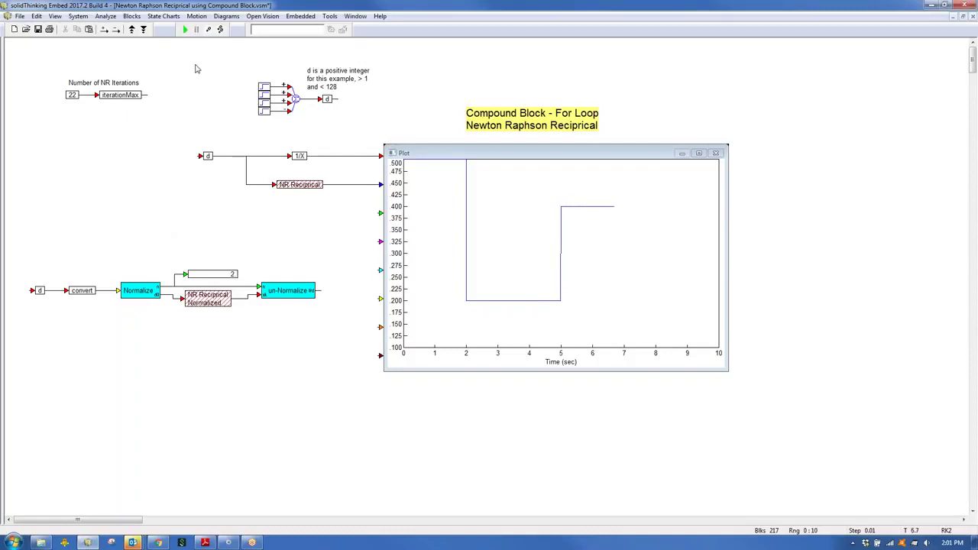
# Look inside the NR Reciprical compound at its convergence plot and review the compound's local bounds settings without changing them.
pyautogui.rightClick(298, 188)
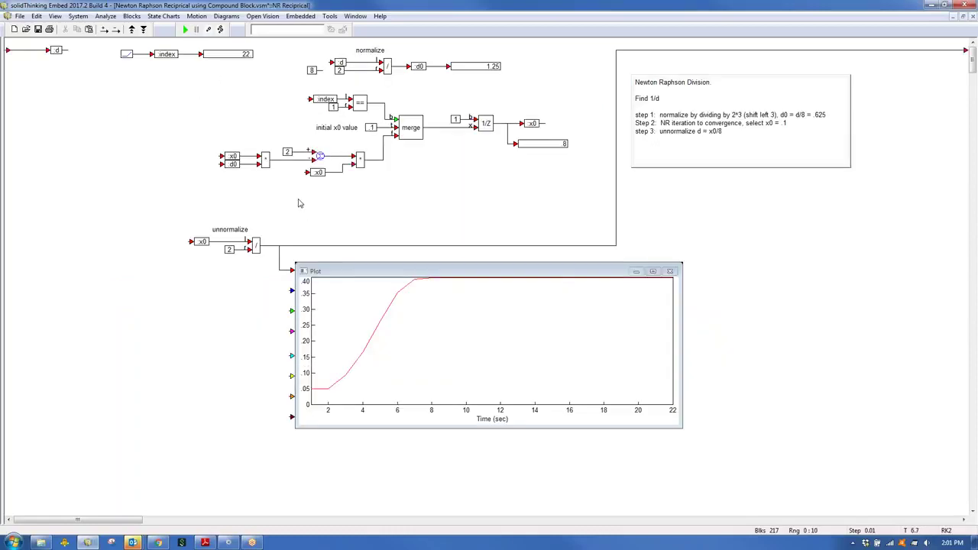
pyautogui.rightClick(299, 204)
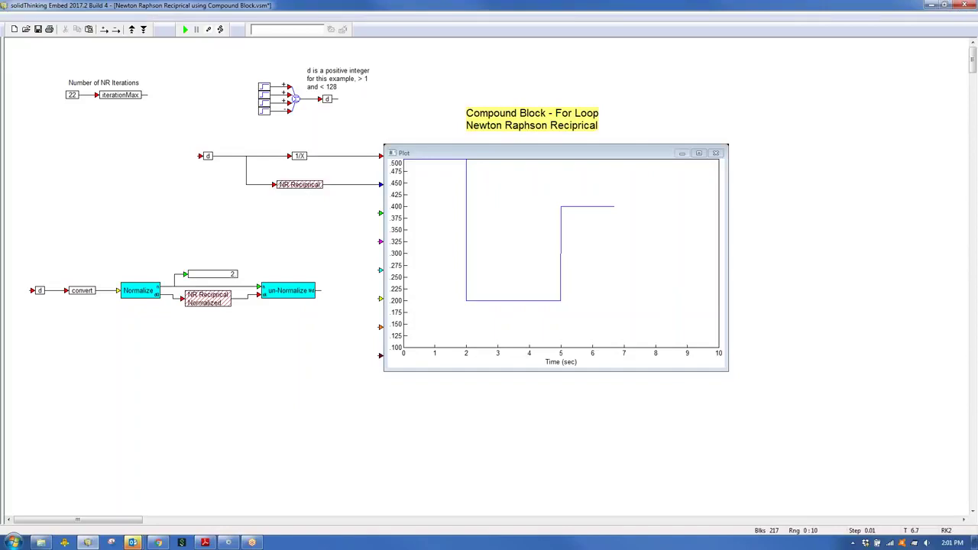
pyautogui.keyDown('ctrl'); pyautogui.rightClick(307, 191); pyautogui.keyUp('ctrl')
pyautogui.click(408, 327)
pyautogui.click(494, 399)
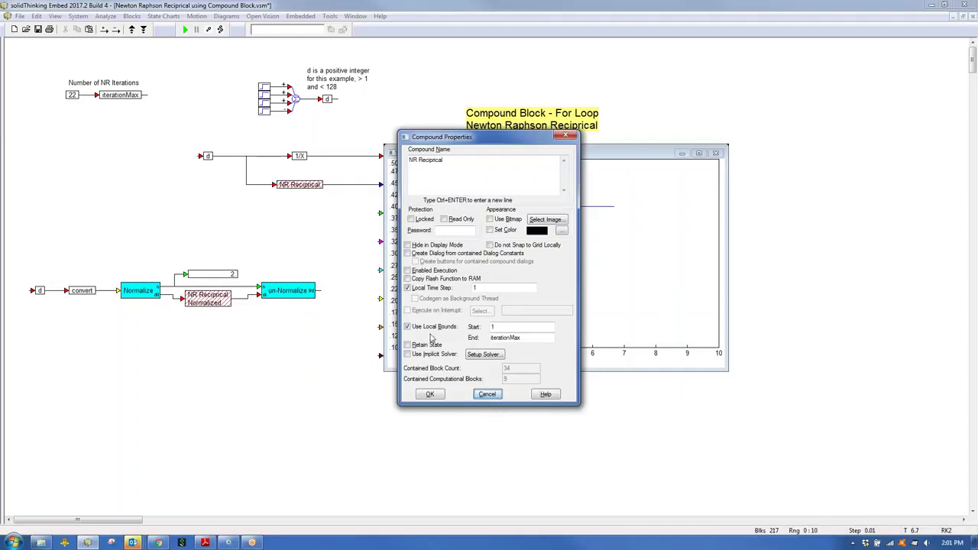
pyautogui.click(430, 394)
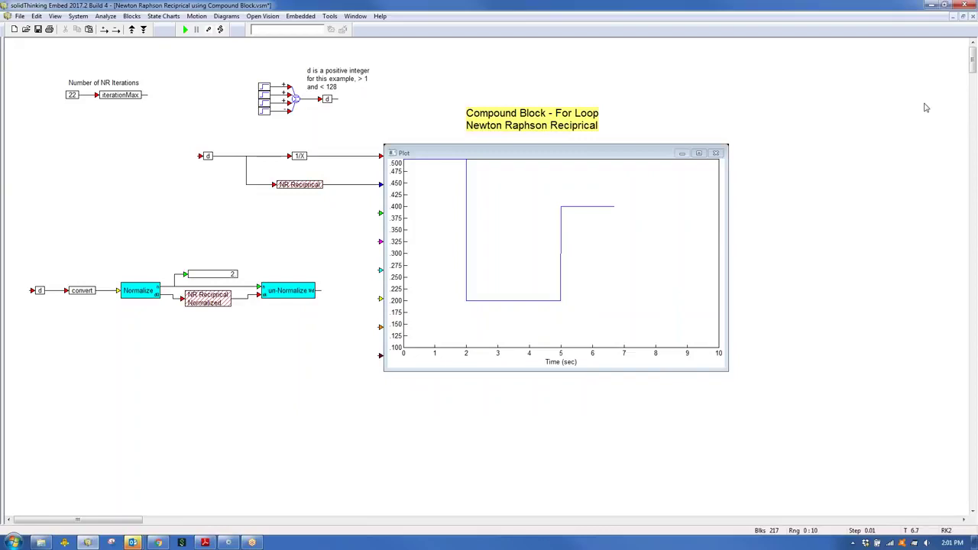
# Close Embed without saving the Newton Raphson diagram and return to the For Loops page of the training PDF in Adobe Reader.
pyautogui.click(966, 5)
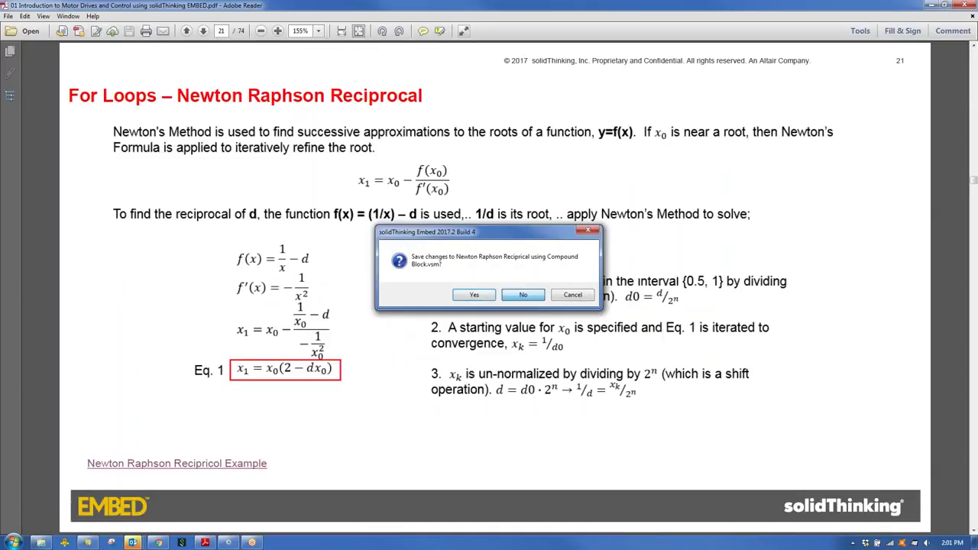
pyautogui.click(523, 294)
pyautogui.scroll(-1, 535, 440)
pyautogui.scroll(-1, 521, 435)
pyautogui.scroll(1, 510, 430)
pyautogui.scroll(1, 508, 428)
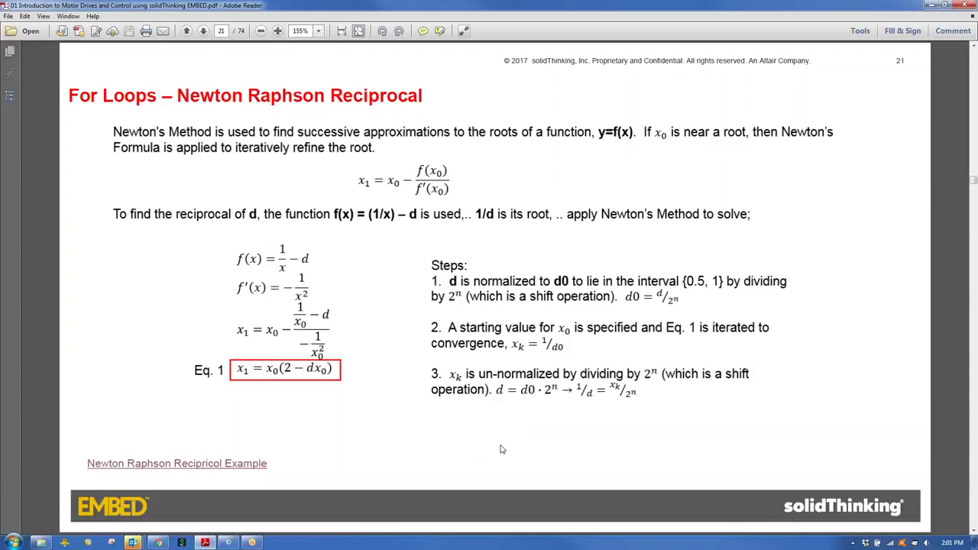
# Advance the training PDF to the F28069M LaunchPad Develop Kit page and view the board in Logitech Webcam Software.
pyautogui.press('Right')
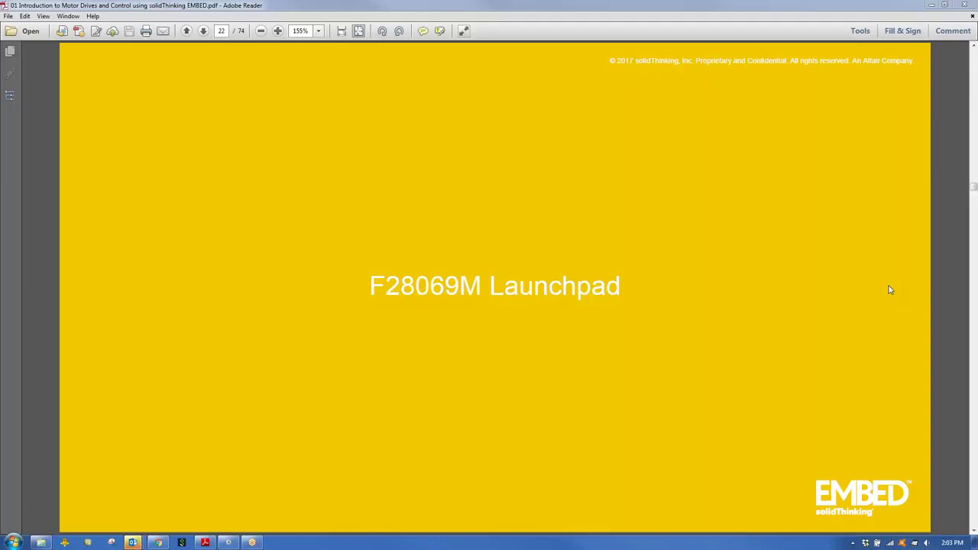
pyautogui.click(649, 213)
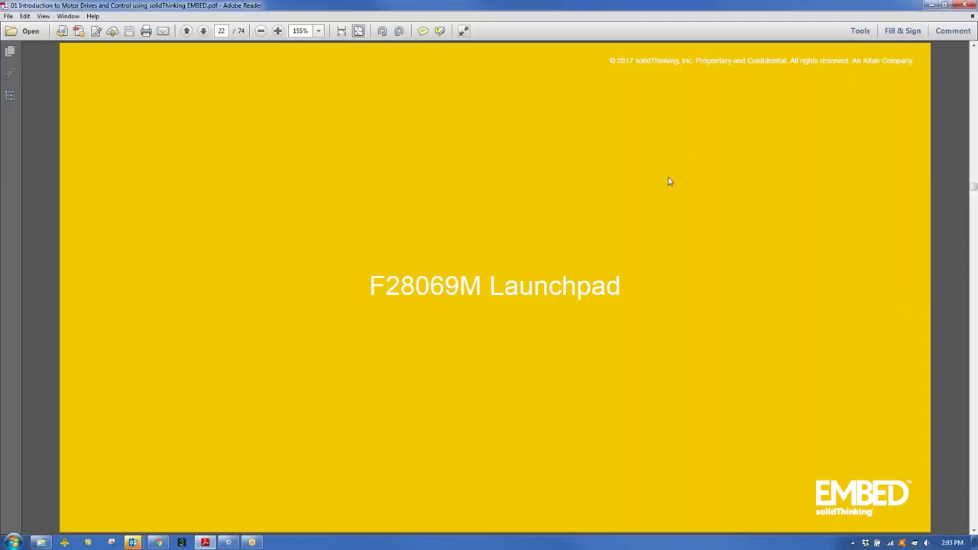
pyautogui.scroll(-1, 585, 271)
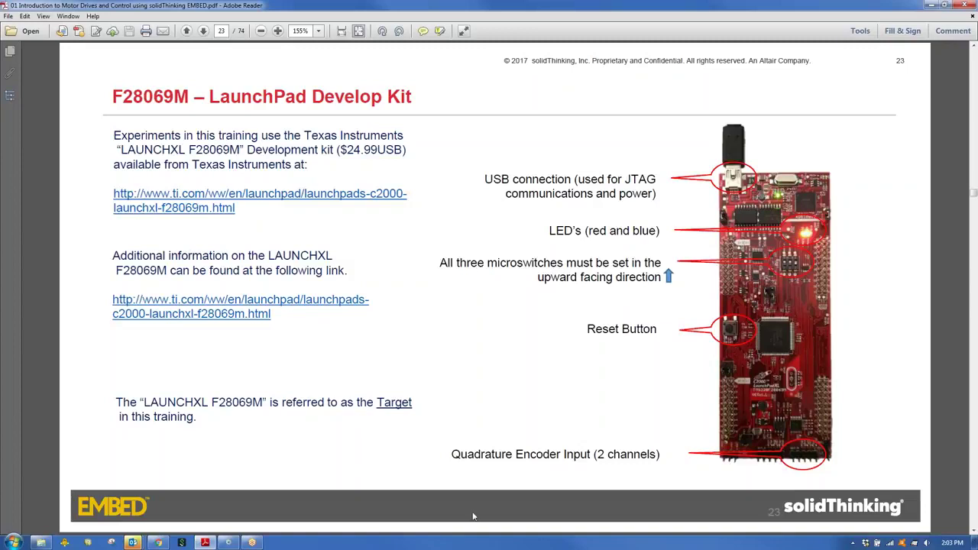
pyautogui.click(228, 542)
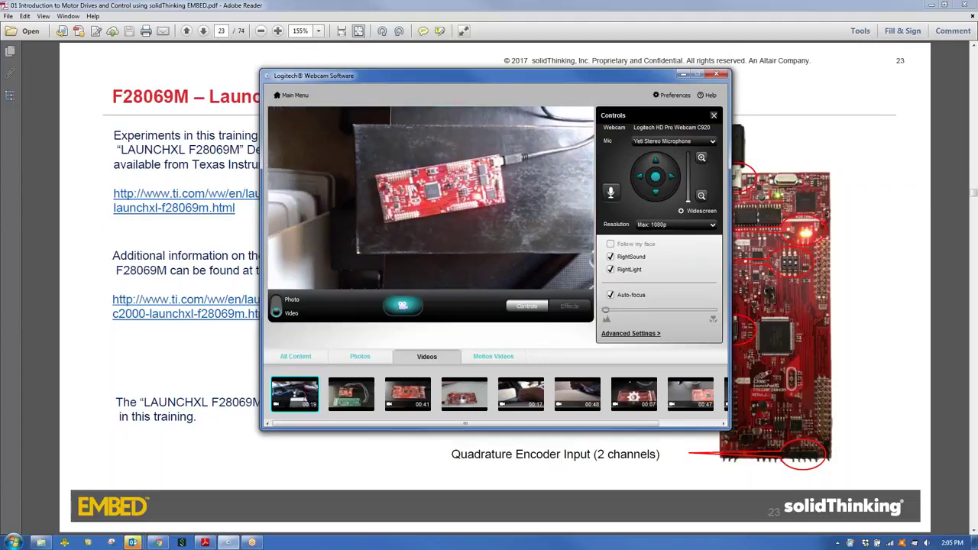
pyautogui.click(686, 77)
# Advance the PDF to the LED Blink Example (1/3) page and view the board in the webcam window once more.
pyautogui.scroll(-1, 483, 390)
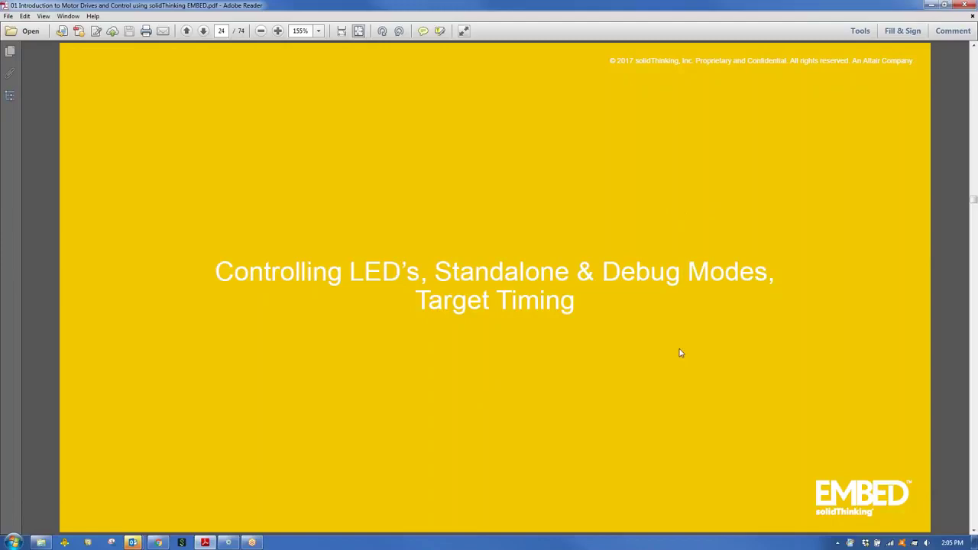
pyautogui.scroll(-1, 681, 353)
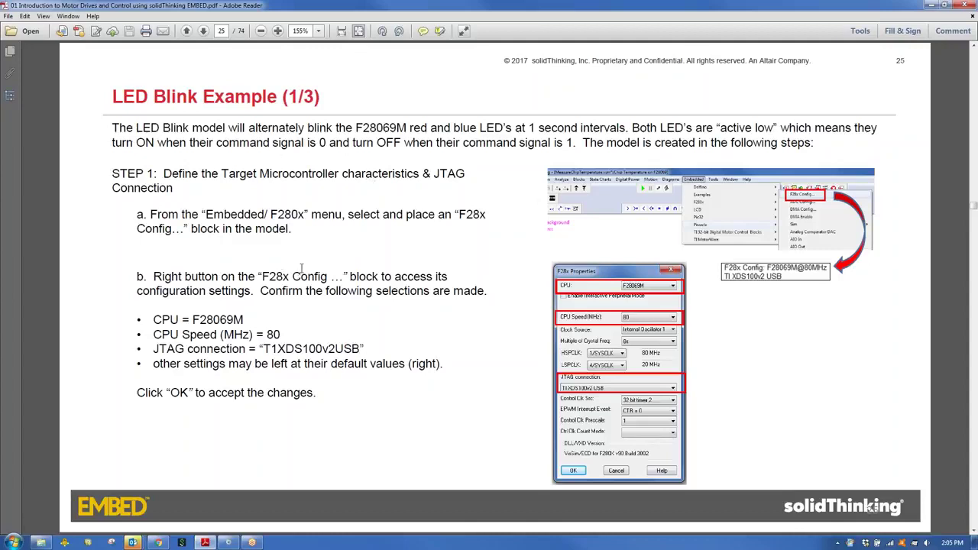
pyautogui.click(228, 542)
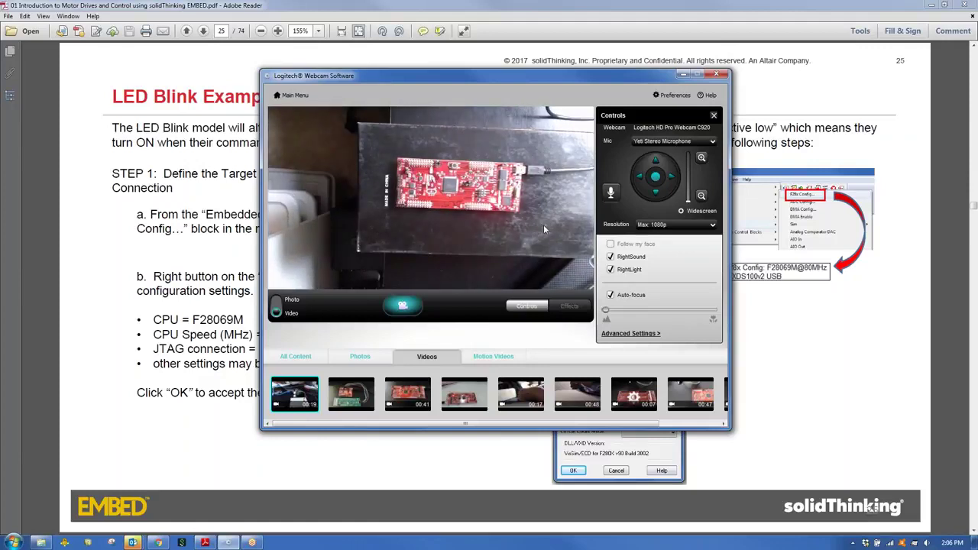
pyautogui.moveTo(583, 81); pyautogui.dragTo(571, 108)
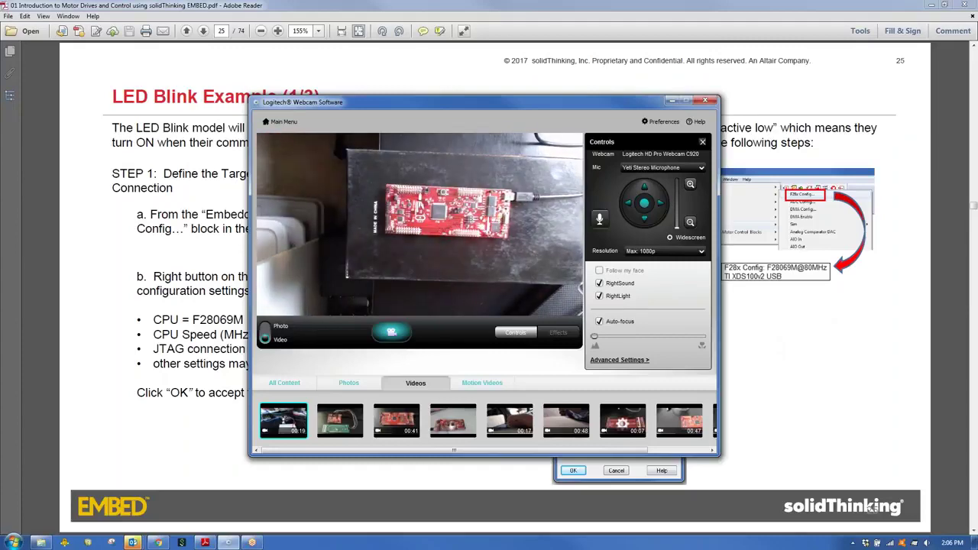
pyautogui.click(673, 101)
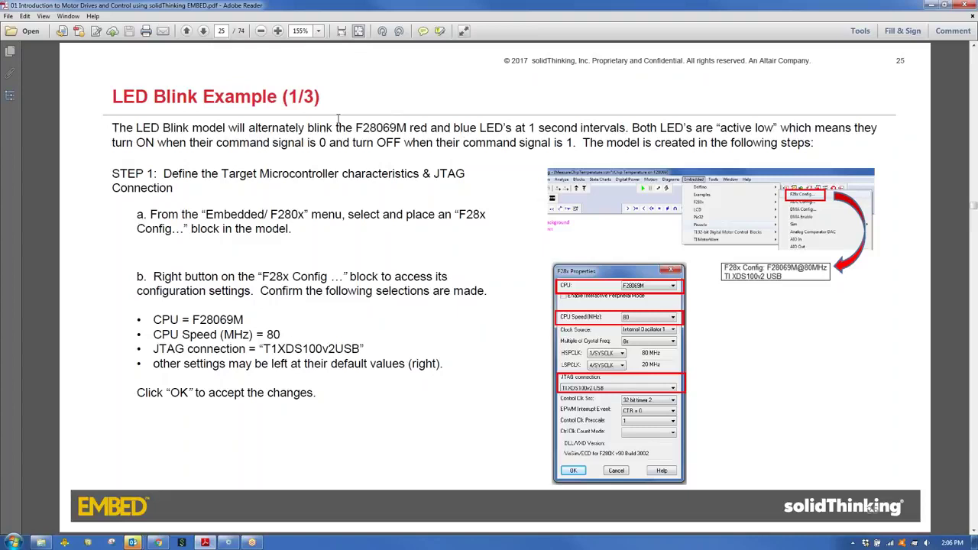
# Highlight the phrase about alternately blinking the red and blue LEDs, clear the selection and advance to LED Blink Example (3/3).
pyautogui.moveTo(250, 129); pyautogui.dragTo(602, 131)
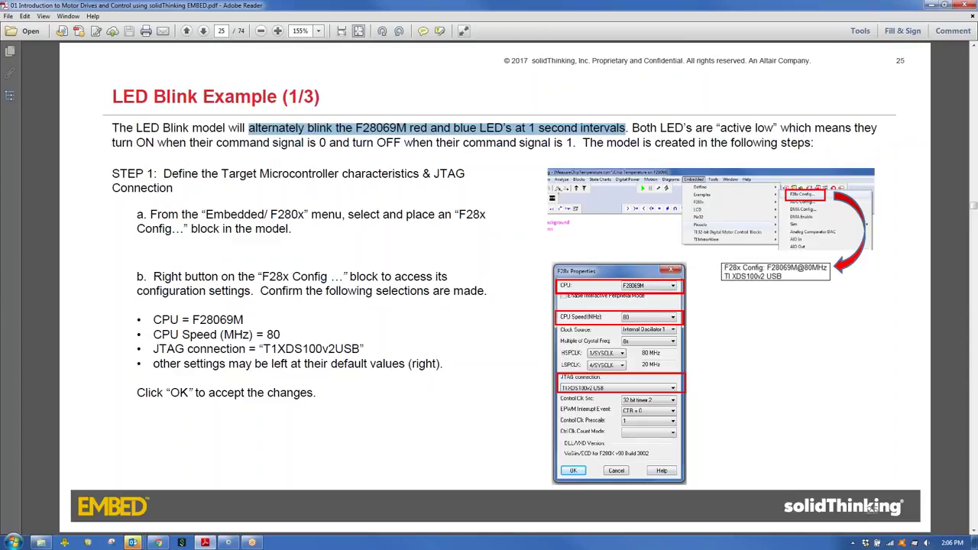
pyautogui.click(377, 252)
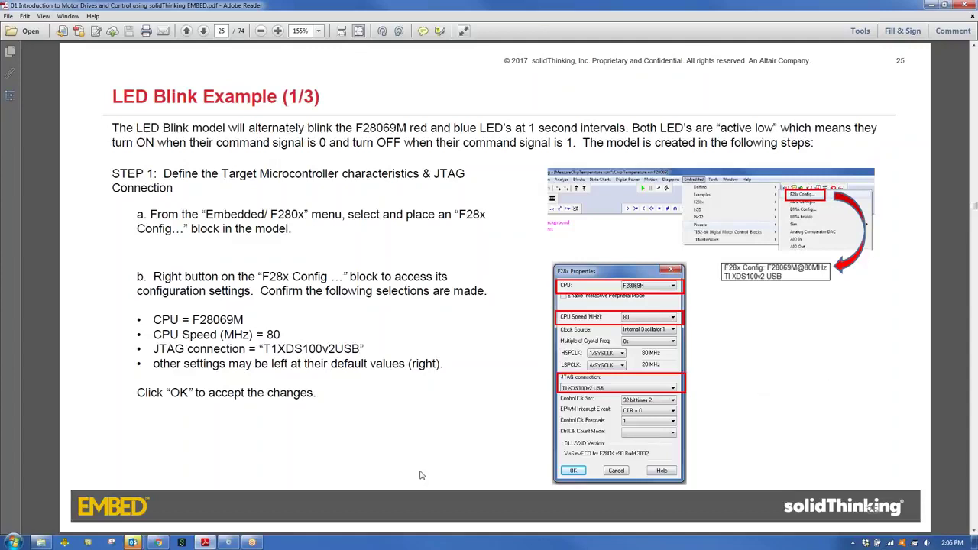
pyautogui.scroll(-1, 776, 389)
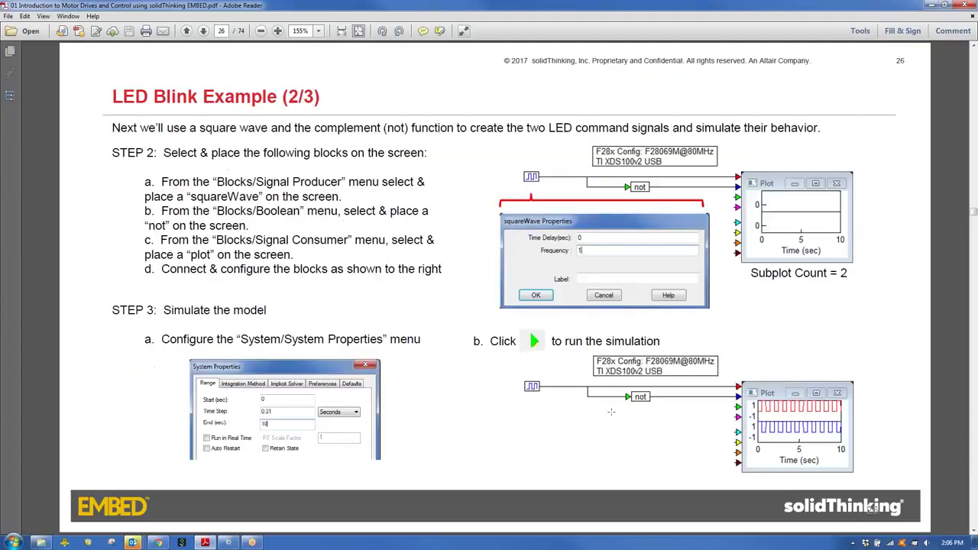
pyautogui.scroll(-1, 611, 412)
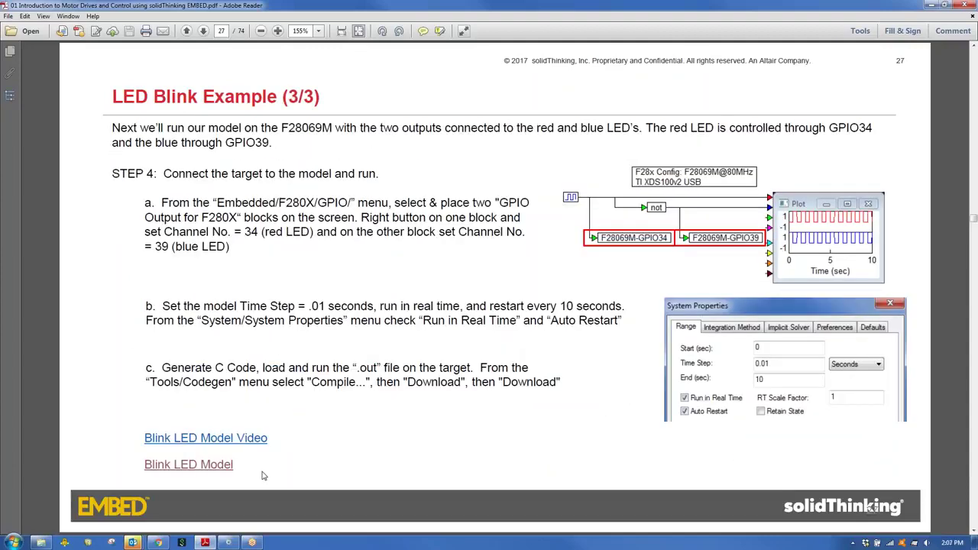
# Open the linked Blink LED Model in Embed, allowing the PDF's connection to BlinkLEDs.vsm.
pyautogui.click(221, 466)
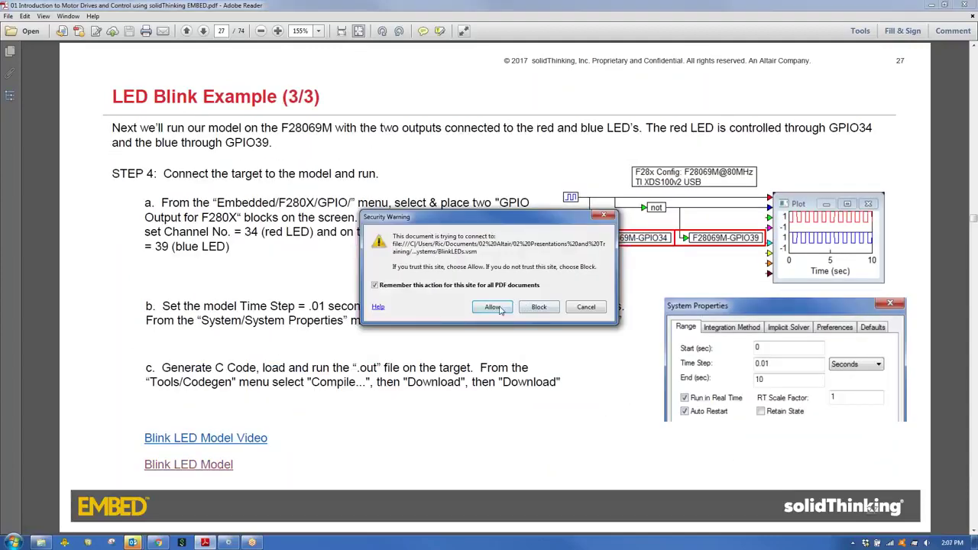
pyautogui.click(497, 309)
pyautogui.click(537, 326)
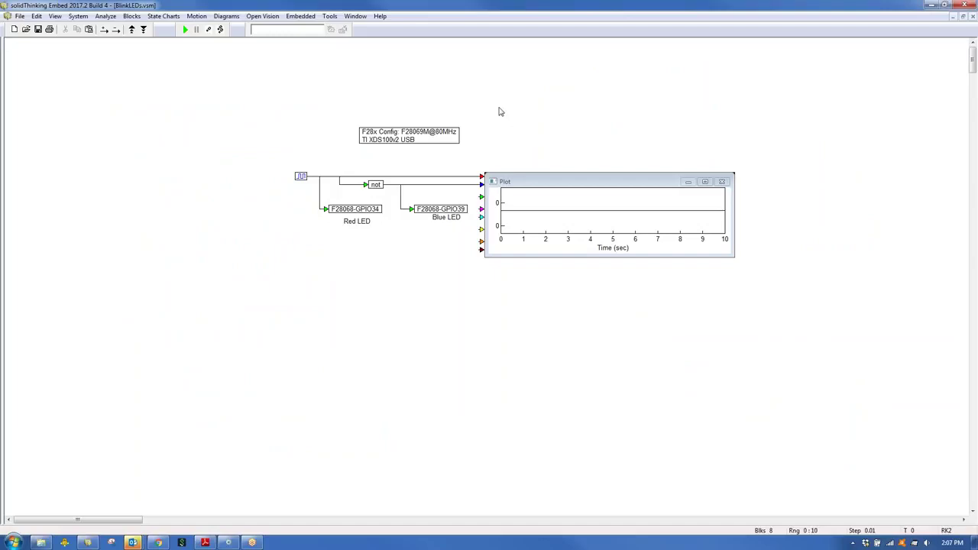
# Move the whole LED blink diagram up and to the left on the canvas and deselect it.
pyautogui.moveTo(278, 105); pyautogui.dragTo(727, 235)
pyautogui.moveTo(543, 215); pyautogui.dragTo(435, 190)
pyautogui.click(196, 177)
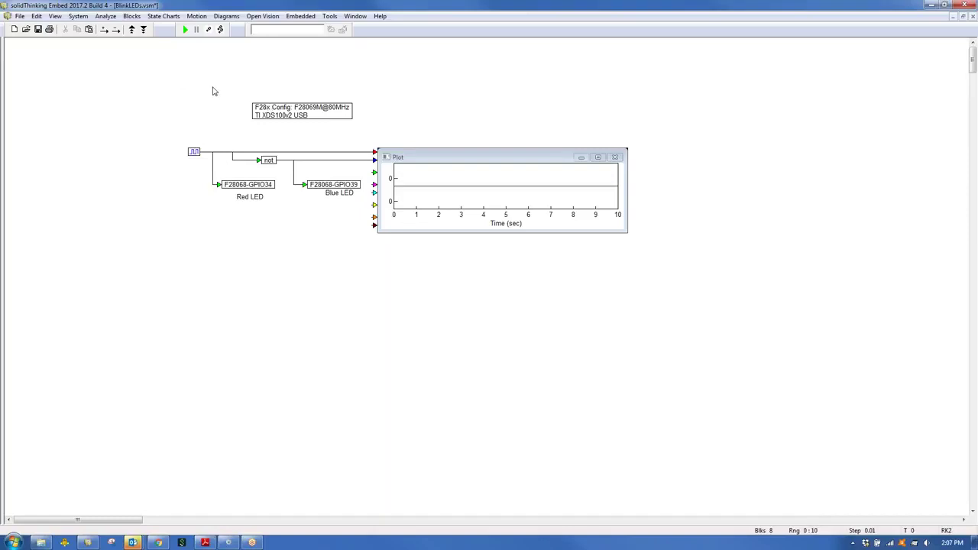
# Move the F28x Config block up slightly, open the Piccolo F28x Config properties and place the dialog beneath that block.
pyautogui.moveTo(280, 113)
pyautogui.mouseDown()
pyautogui.moveTo(279, 98)
pyautogui.moveTo(290, 97)
pyautogui.mouseUp()
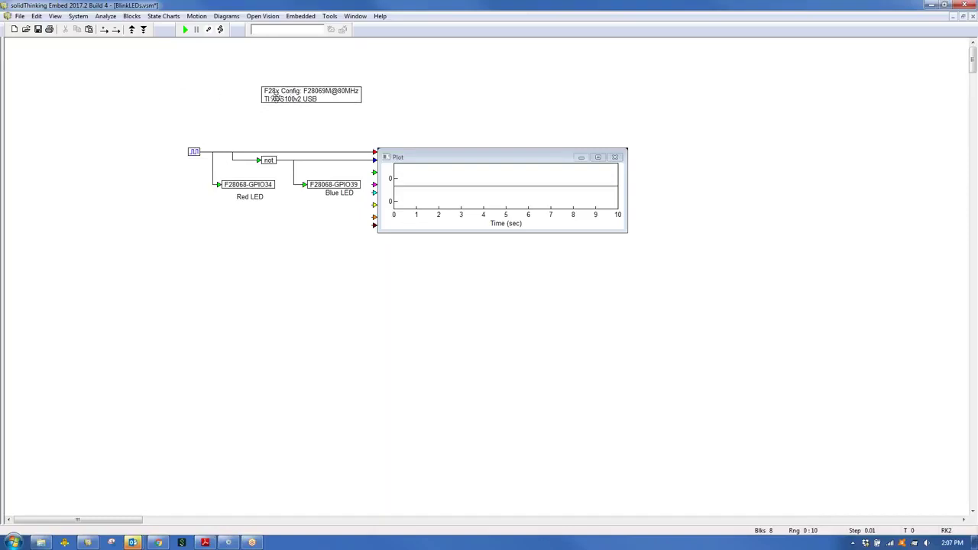
pyautogui.click(299, 16)
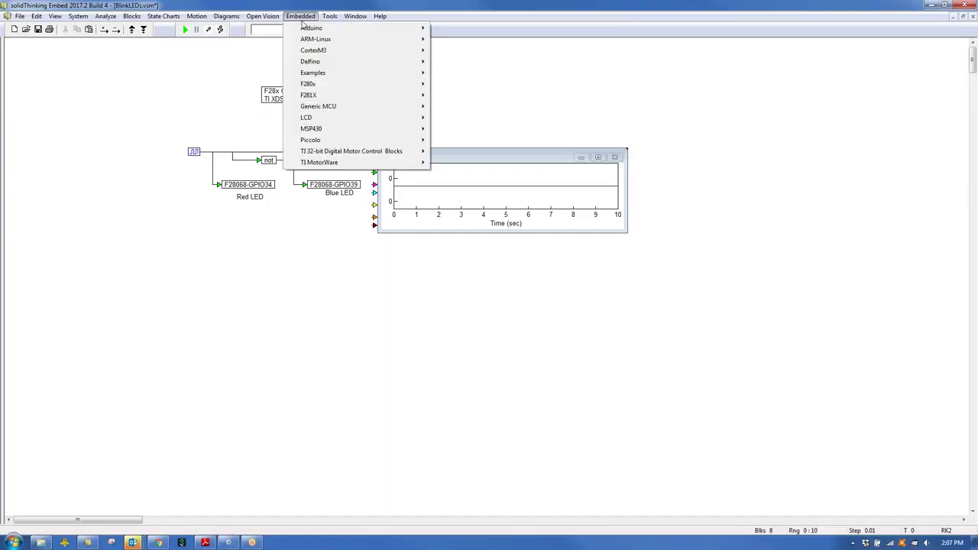
pyautogui.moveTo(305, 143)
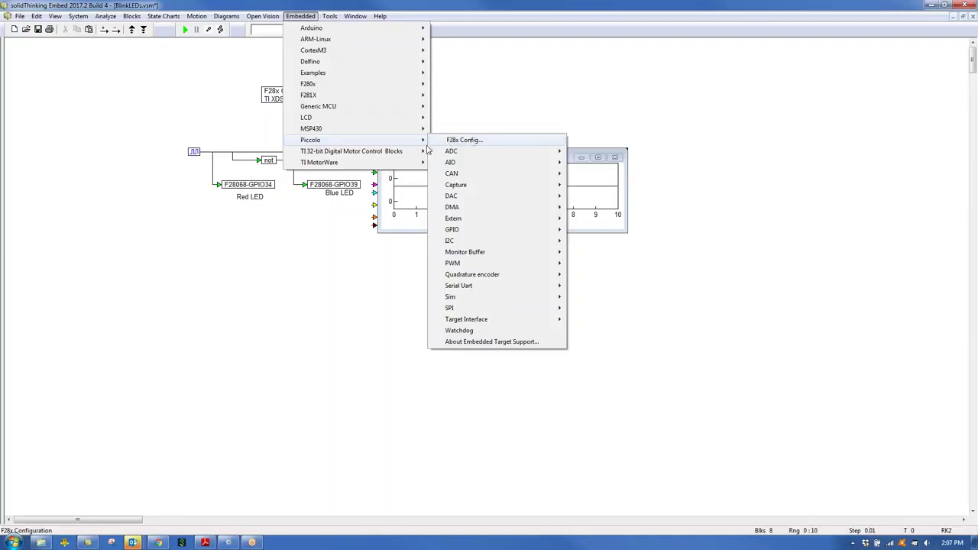
pyautogui.moveTo(422, 135)
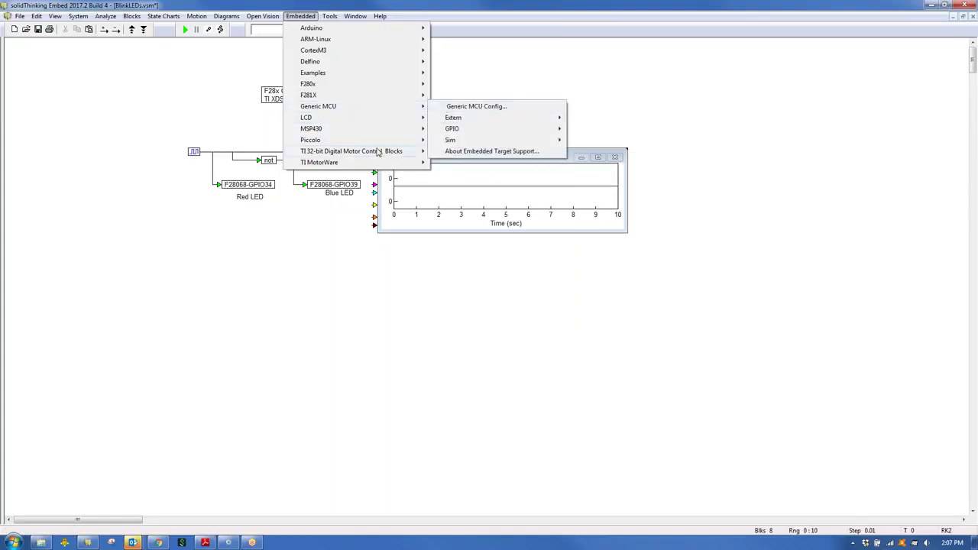
pyautogui.click(458, 139)
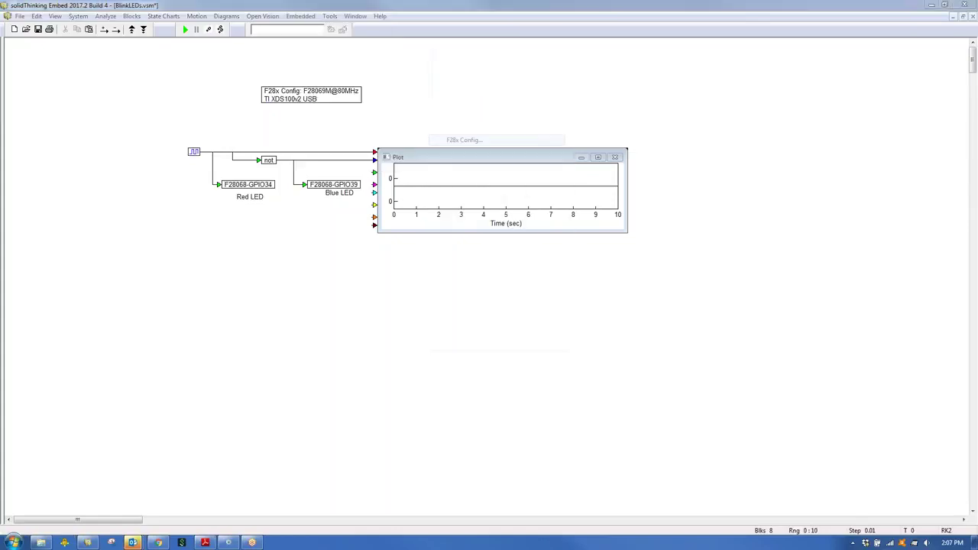
pyautogui.moveTo(456, 147); pyautogui.dragTo(285, 115)
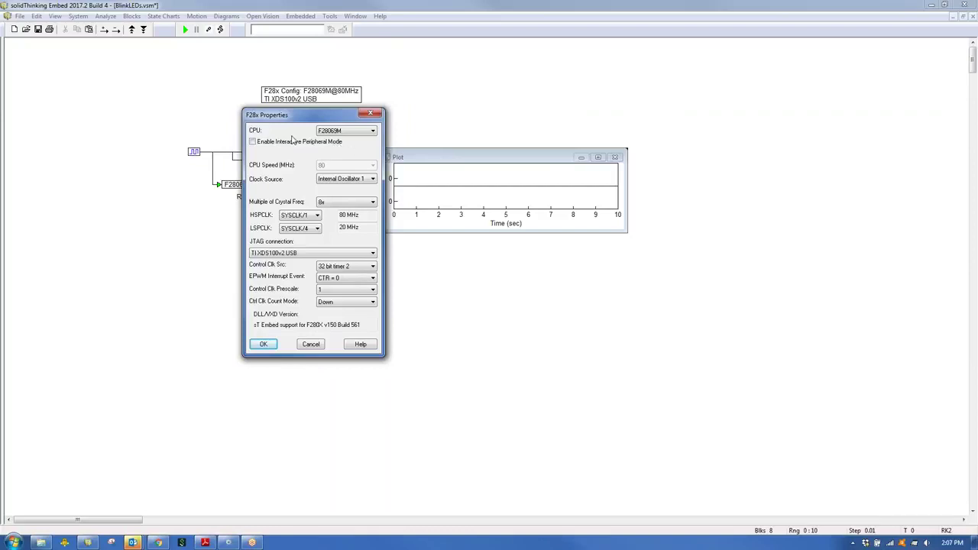
# Examine the full list of supported CPUs without changing F28069M, toggling Interactive Peripheral Mode on and off again.
pyautogui.click(348, 143)
pyautogui.click(348, 133)
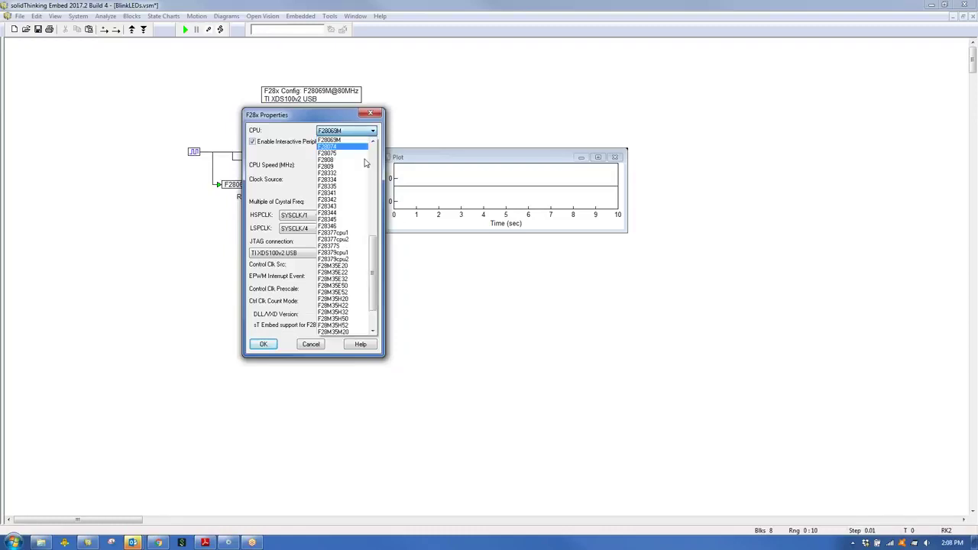
pyautogui.scroll(-2, 375, 253)
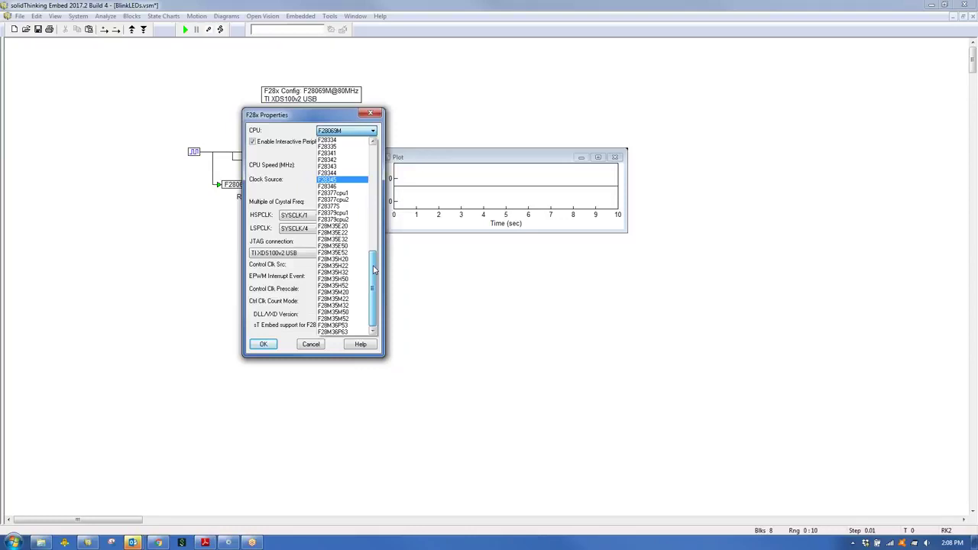
pyautogui.scroll(12, 363, 153)
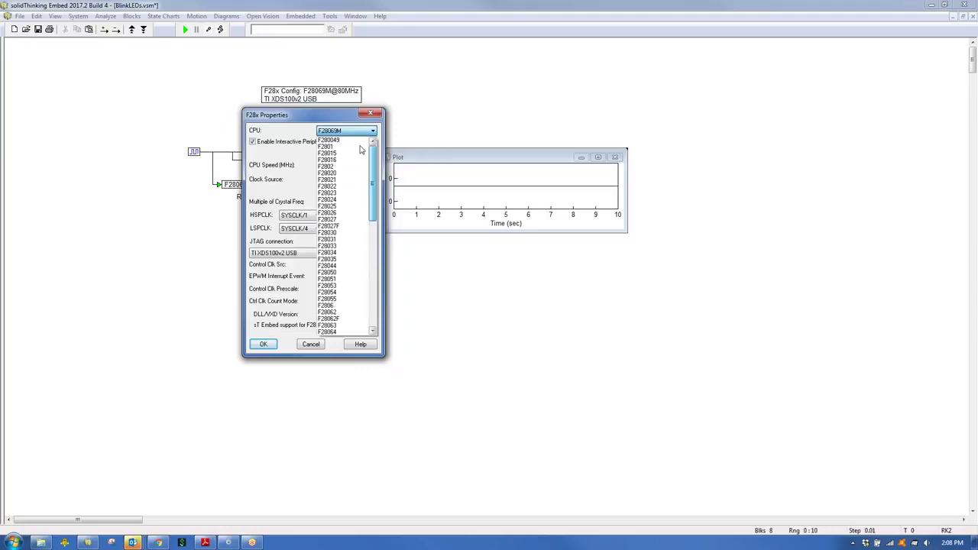
pyautogui.scroll(-12, 360, 176)
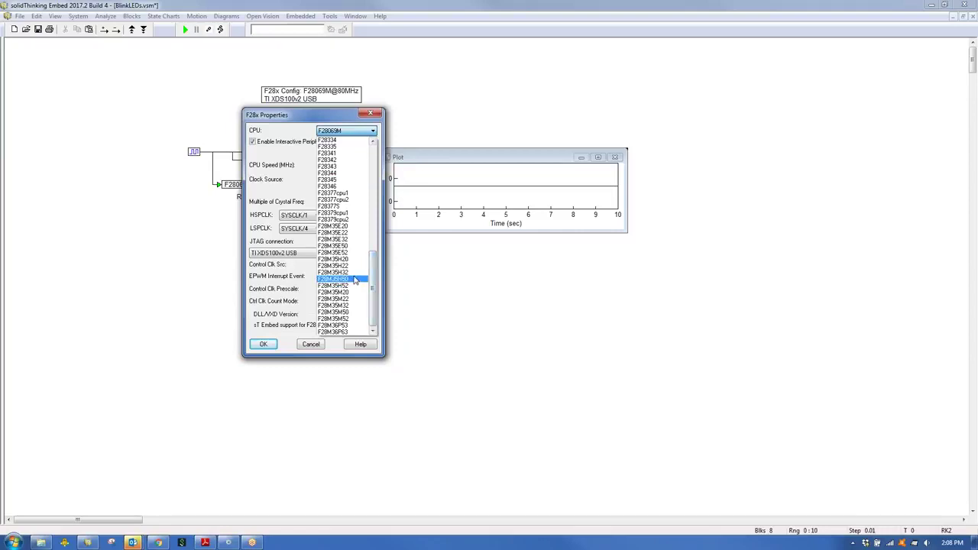
pyautogui.click(310, 345)
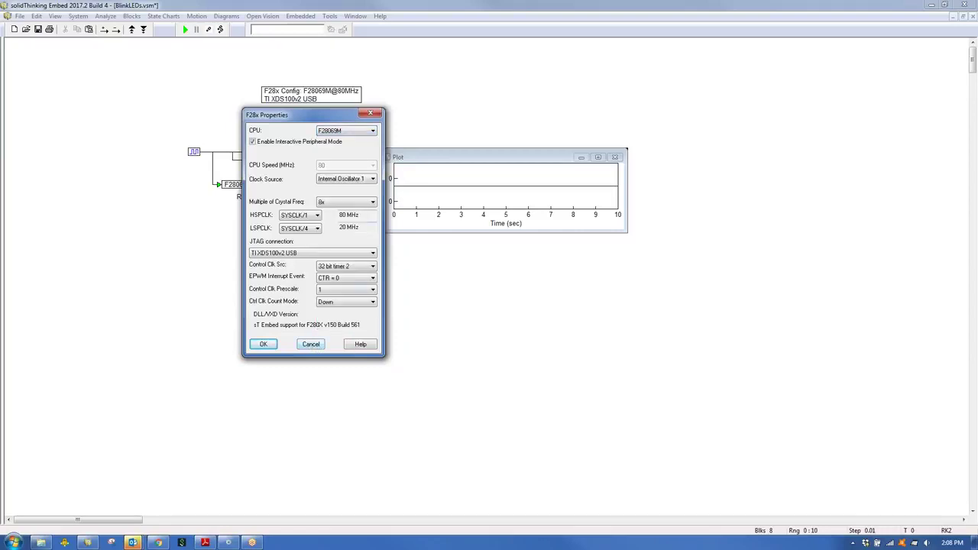
pyautogui.click(252, 142)
# Review the clock source and crystal frequency multiple options, keeping Internal Oscillator 1, and view the board in the Logitech Webcam Software.
pyautogui.click(373, 179)
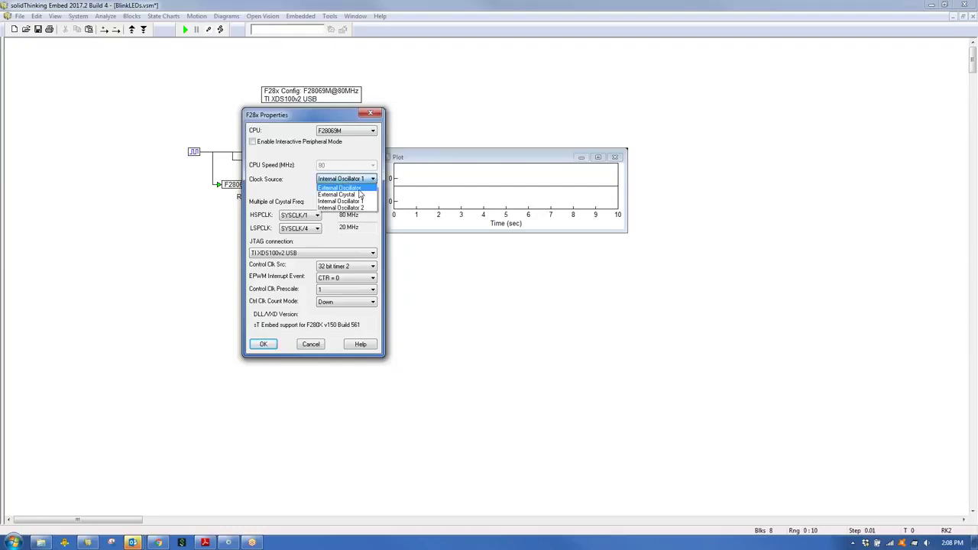
pyautogui.click(348, 201)
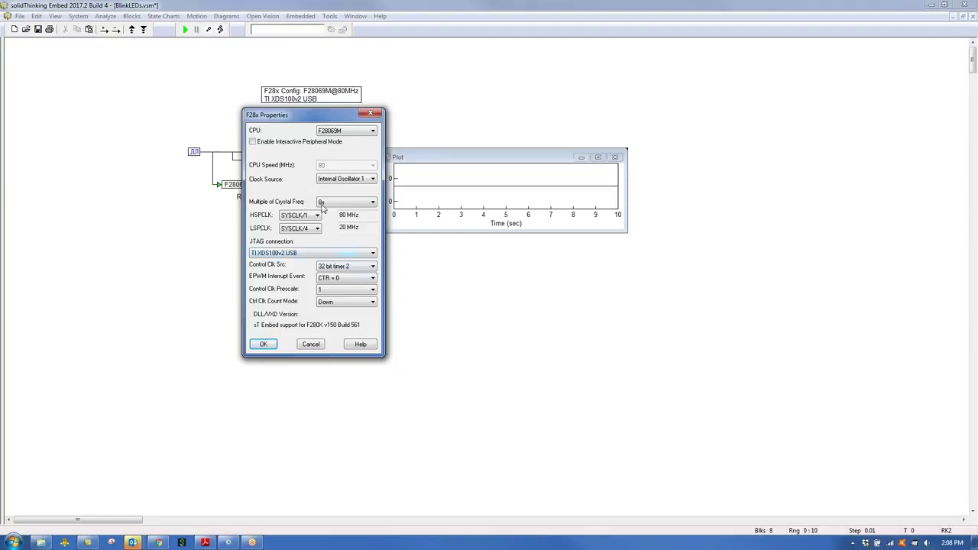
pyautogui.click(328, 204)
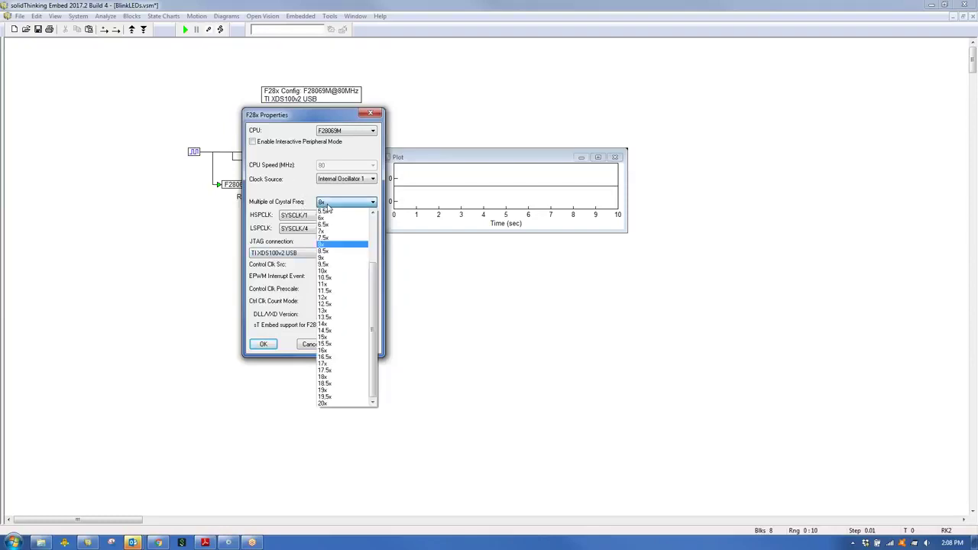
pyautogui.click(327, 205)
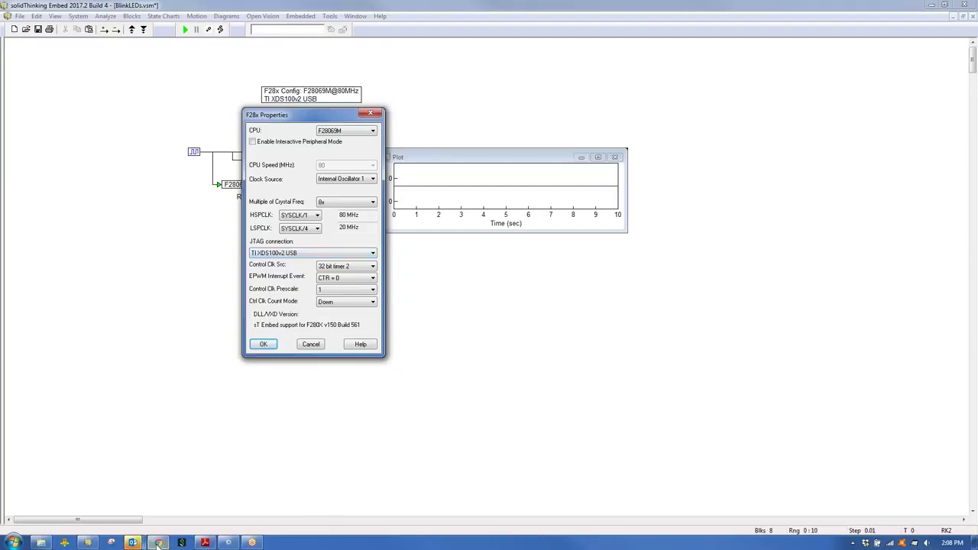
pyautogui.click(228, 543)
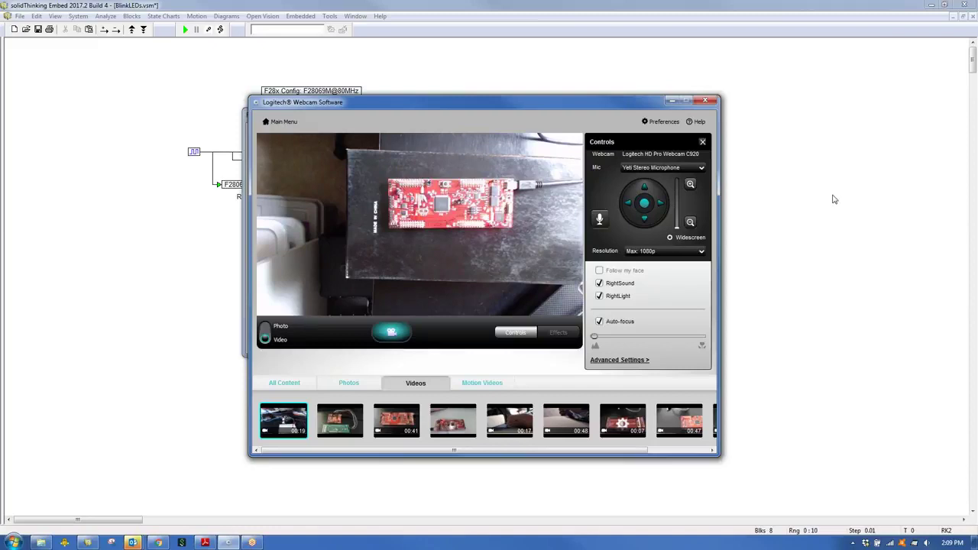
pyautogui.hotkey('alt', 'Tab')
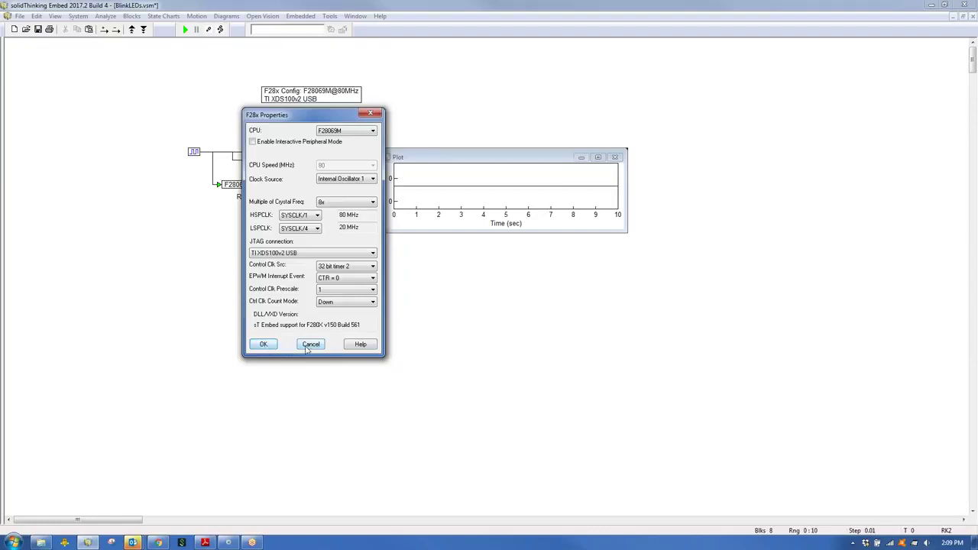
# Accept the F28x properties, place the second F28x Config block beside the original and delete it.
pyautogui.click(265, 345)
pyautogui.click(341, 329)
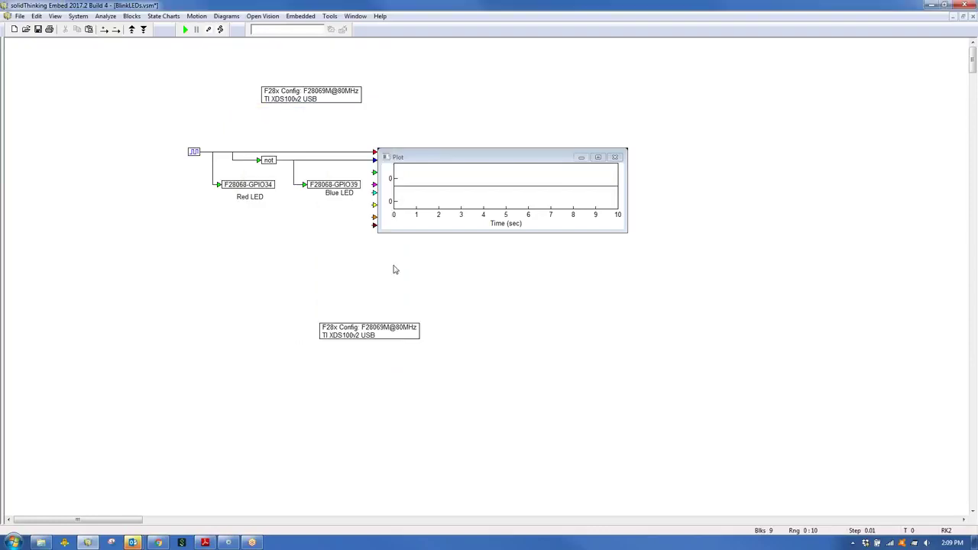
pyautogui.moveTo(348, 332); pyautogui.dragTo(428, 99)
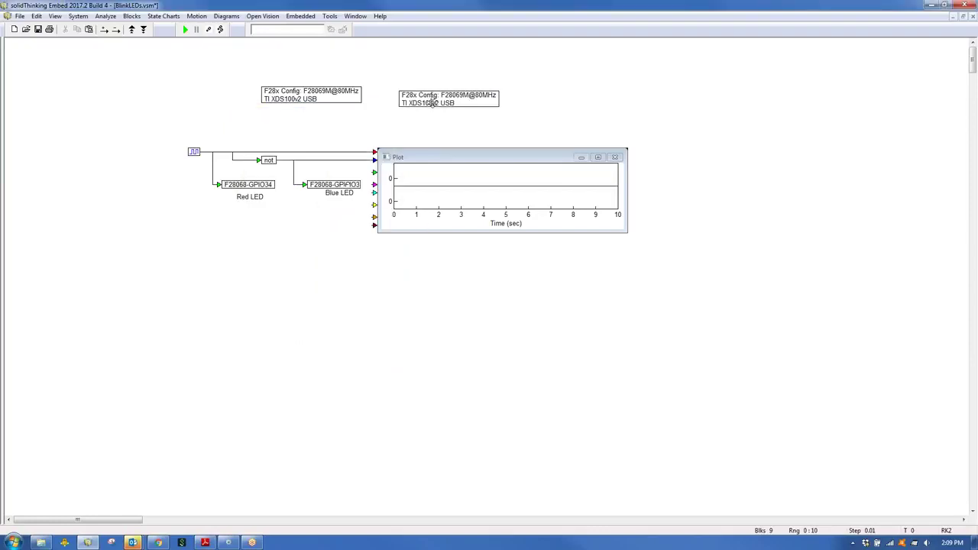
pyautogui.click(425, 100)
pyautogui.press('Delete')
# Move the remaining F28x Config block up and to the right, well above the LED diagram.
pyautogui.moveTo(327, 94); pyautogui.dragTo(336, 66)
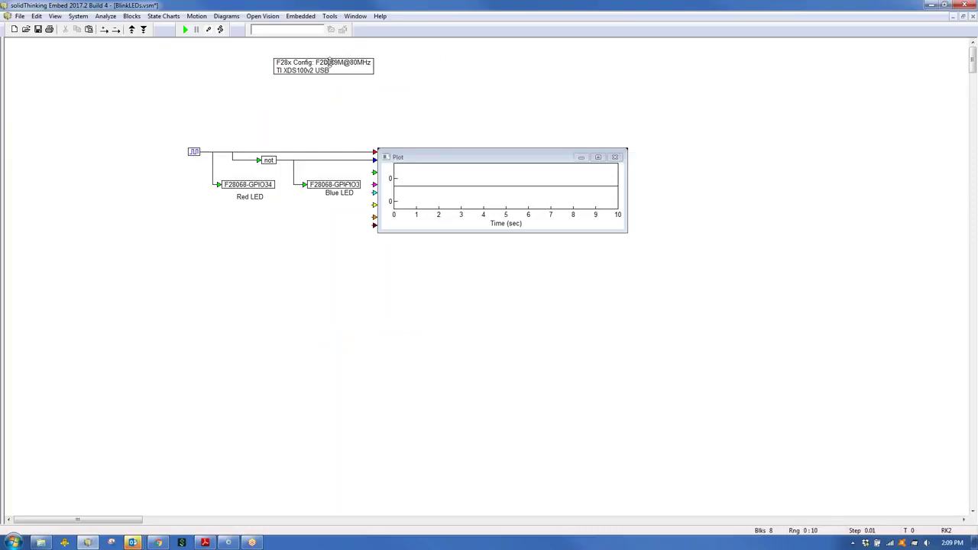
pyautogui.moveTo(330, 64); pyautogui.dragTo(348, 56)
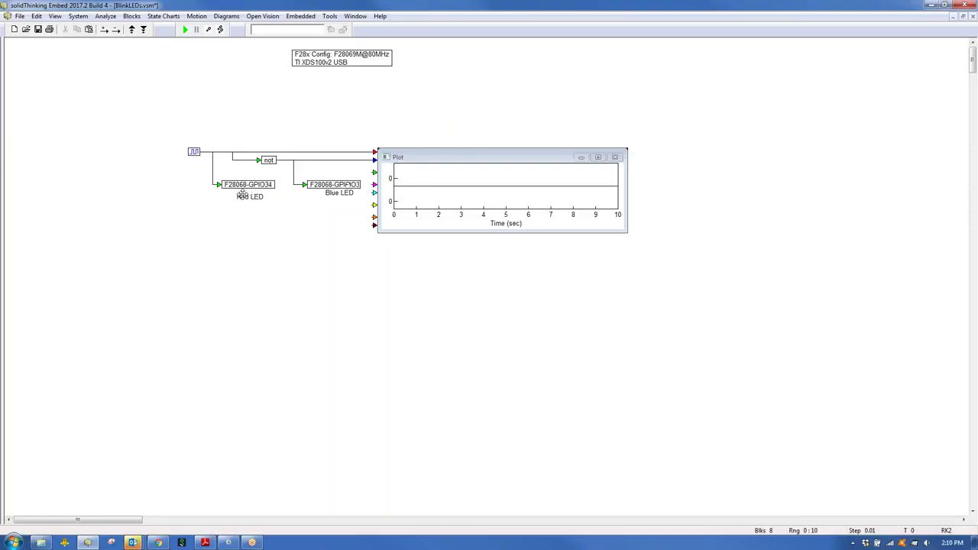
# Add a squareWave signal producer block in the empty area below the LED diagram.
pyautogui.click(194, 151)
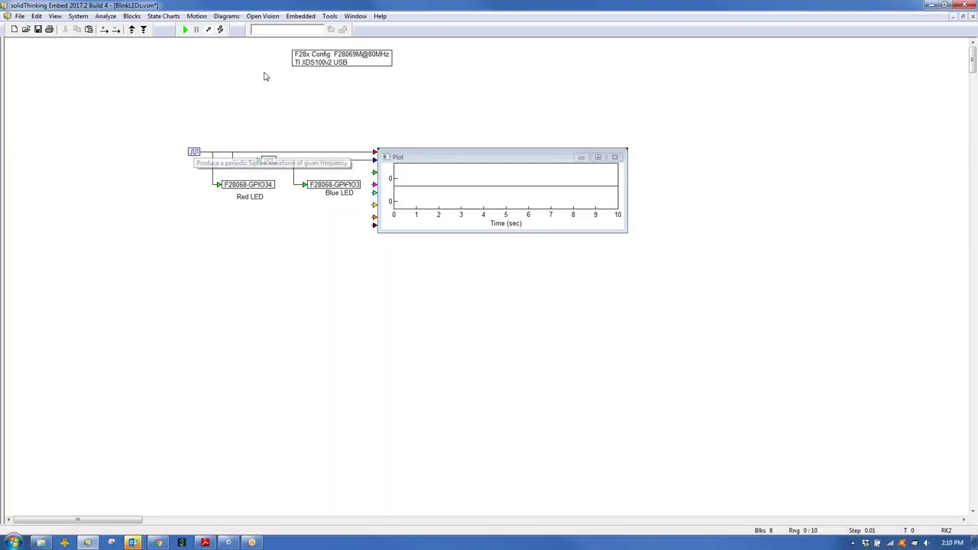
pyautogui.click(132, 16)
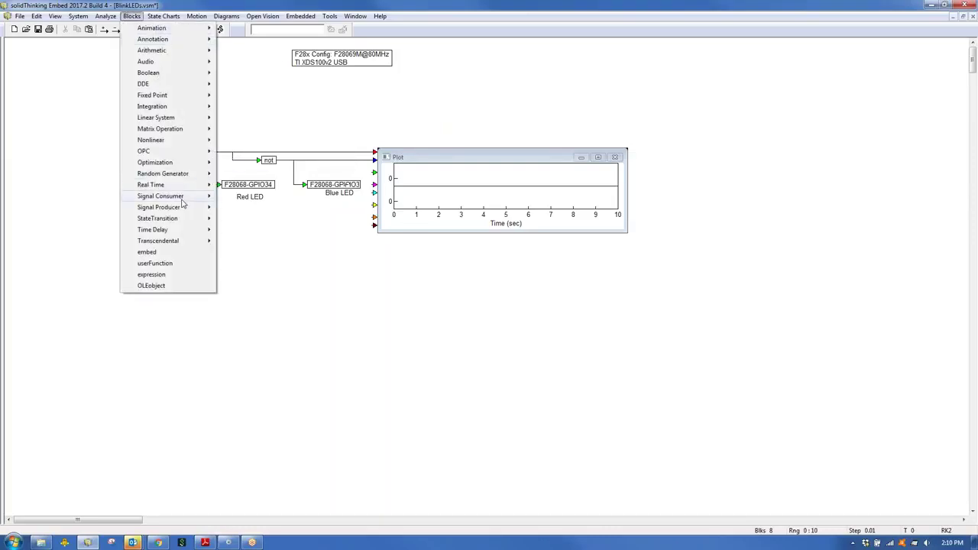
pyautogui.moveTo(178, 209)
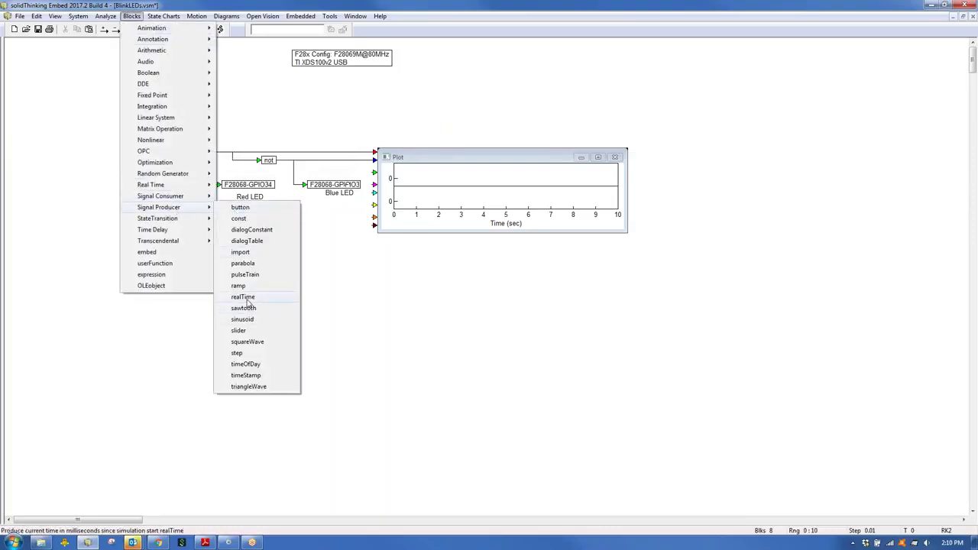
pyautogui.click(248, 342)
pyautogui.click(230, 303)
pyautogui.moveTo(230, 303); pyautogui.dragTo(204, 279)
# Check the time delay and frequency settings of the square wave block that feeds the LEDs.
pyautogui.doubleClick(195, 151)
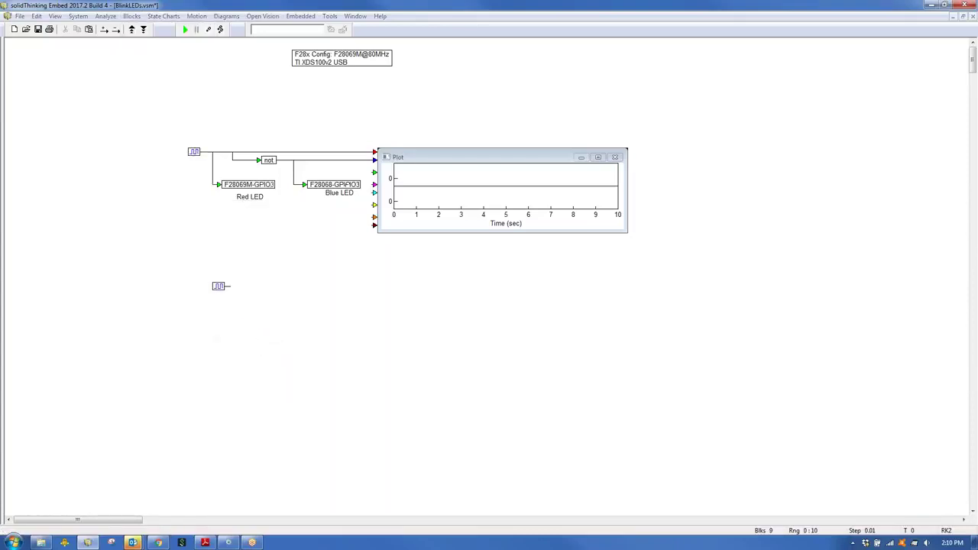
pyautogui.press('Tab')
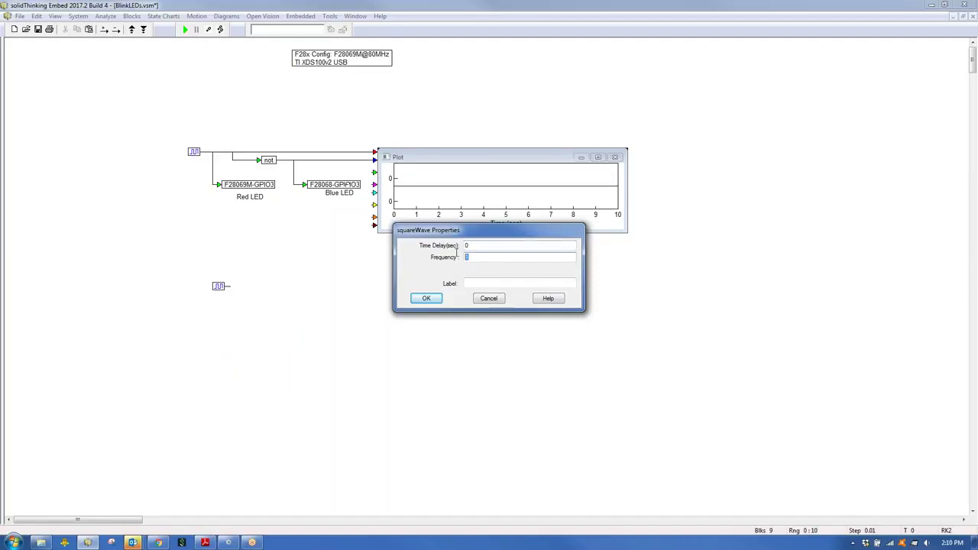
pyautogui.click(441, 298)
# Delete the extra square wave block below the LED diagram.
pyautogui.click(216, 287)
pyautogui.click(252, 302)
pyautogui.moveTo(184, 273); pyautogui.dragTo(243, 306)
pyautogui.press('Delete')
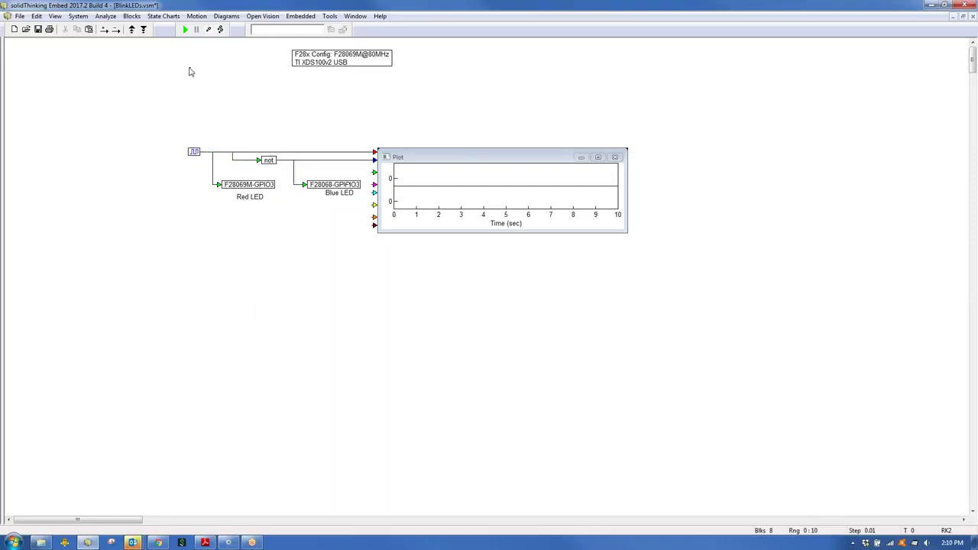
# Locate the not block among the Boolean blocks and look over the embedded target families without adding anything.
pyautogui.click(132, 16)
pyautogui.moveTo(151, 75)
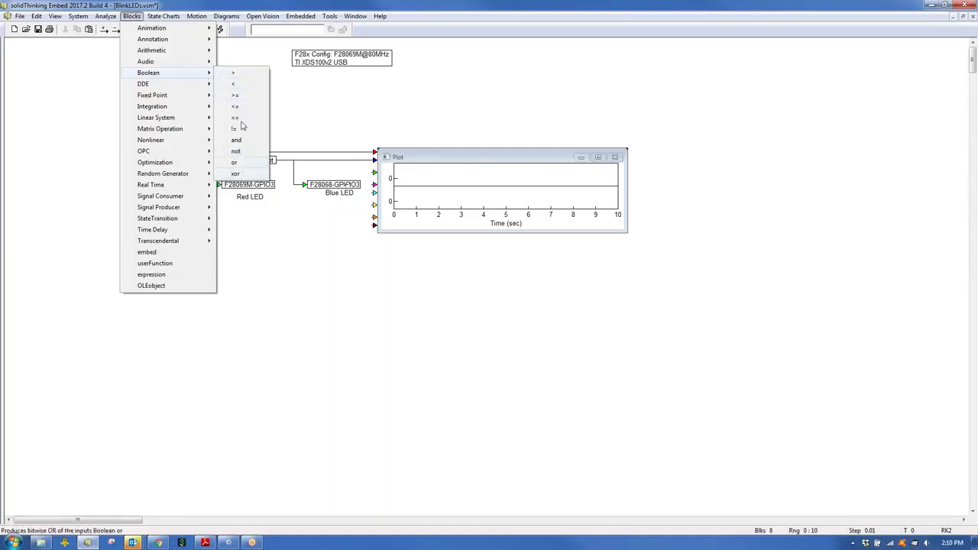
pyautogui.click(237, 152)
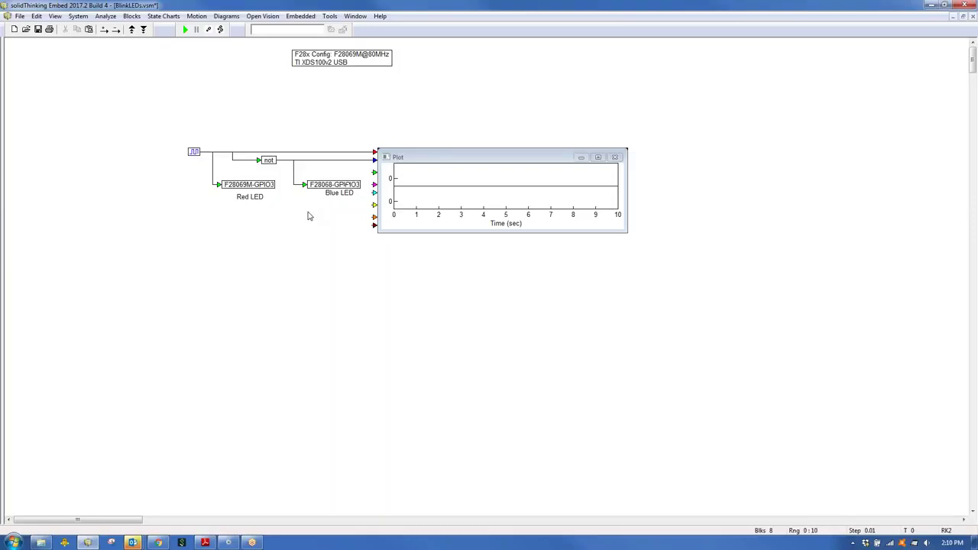
pyautogui.click(131, 16)
pyautogui.click(246, 78)
pyautogui.click(303, 18)
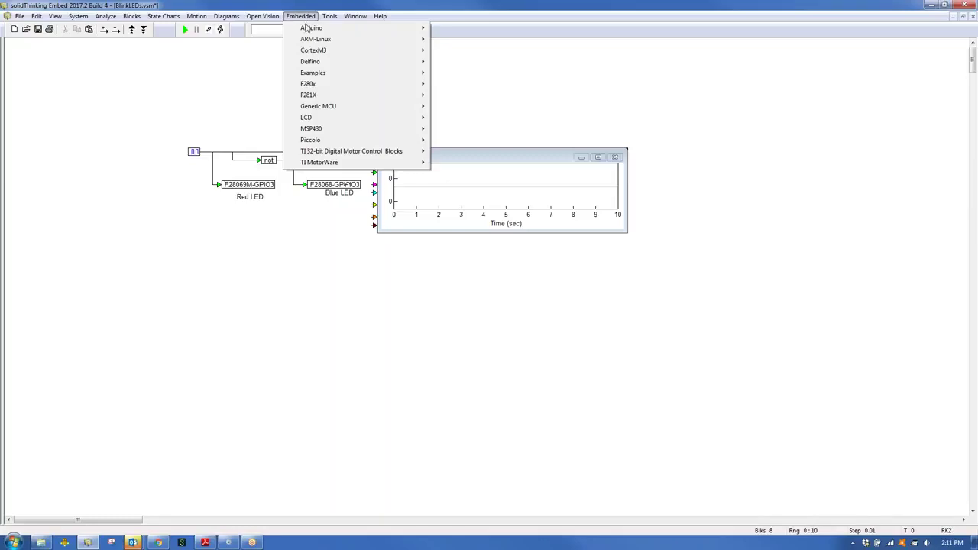
pyautogui.click(252, 92)
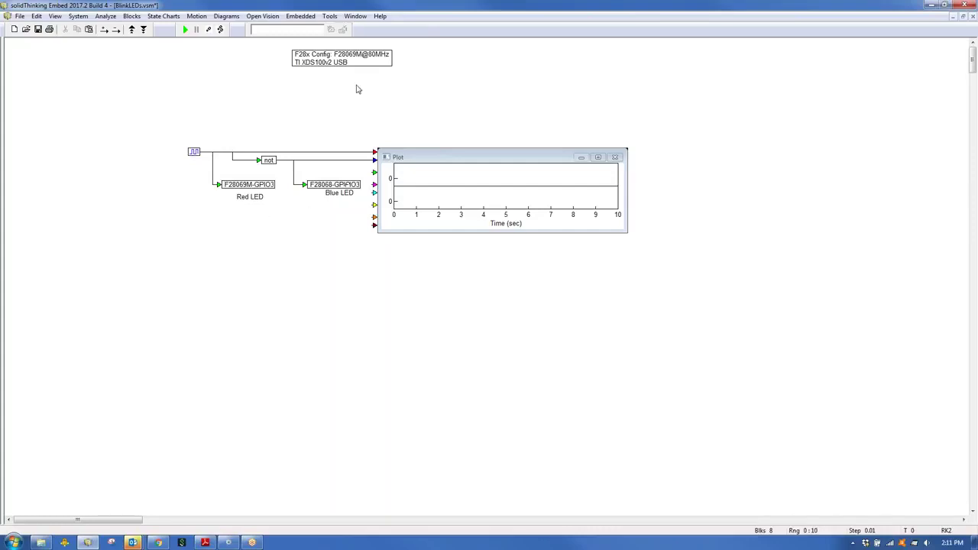
# Move the F28x Config block down so it sits closer above the LED diagram.
pyautogui.moveTo(336, 62); pyautogui.dragTo(324, 89)
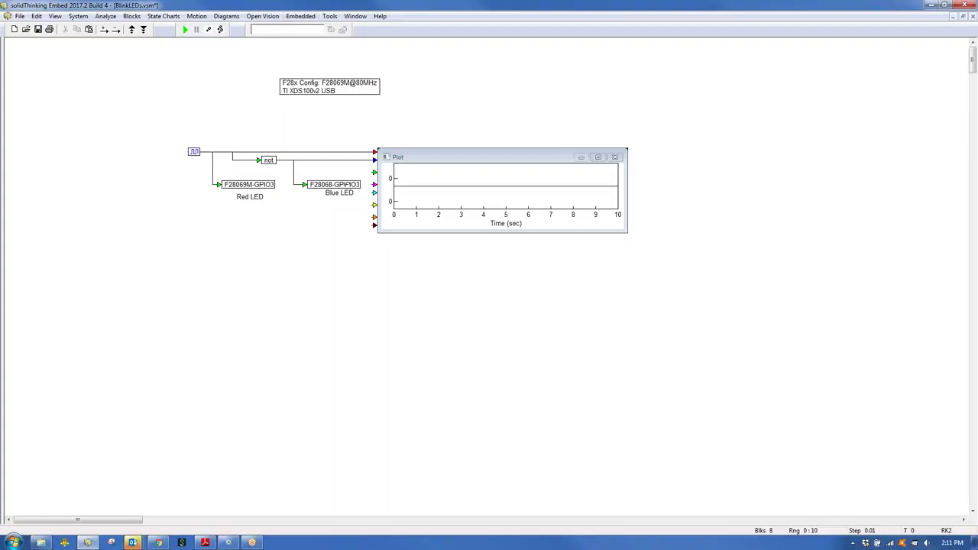
# Add a Piccolo GPIO Output for F280X block and place it unconnected below the Red LED label.
pyautogui.click(306, 17)
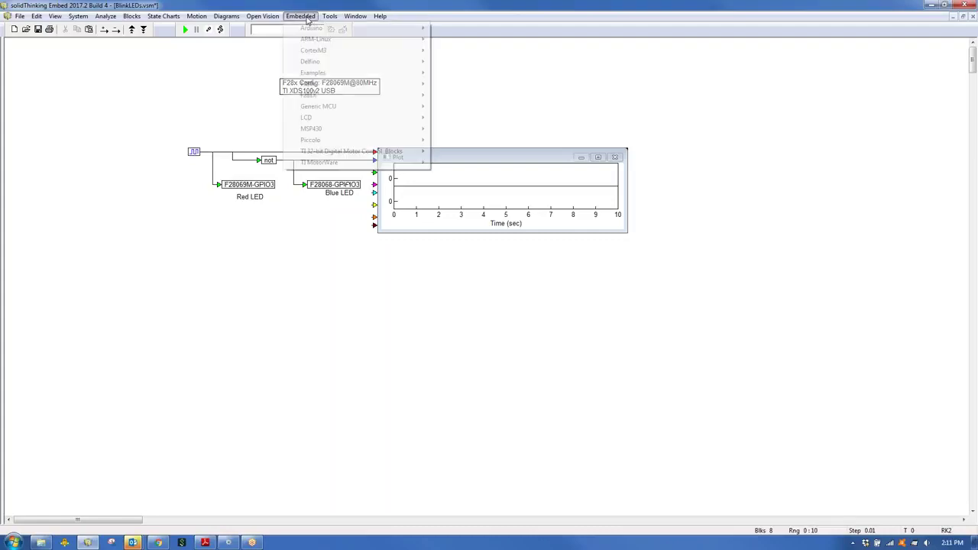
pyautogui.moveTo(325, 142)
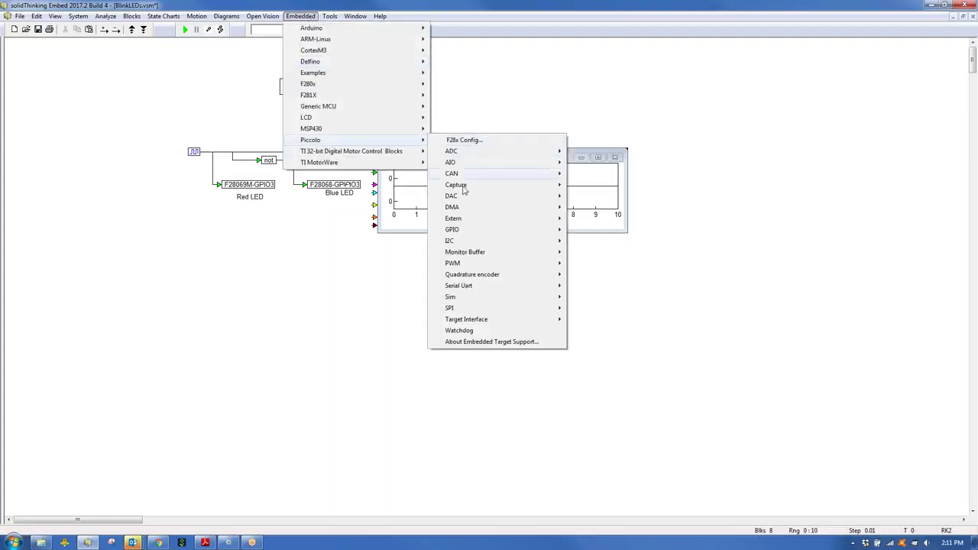
pyautogui.moveTo(464, 232)
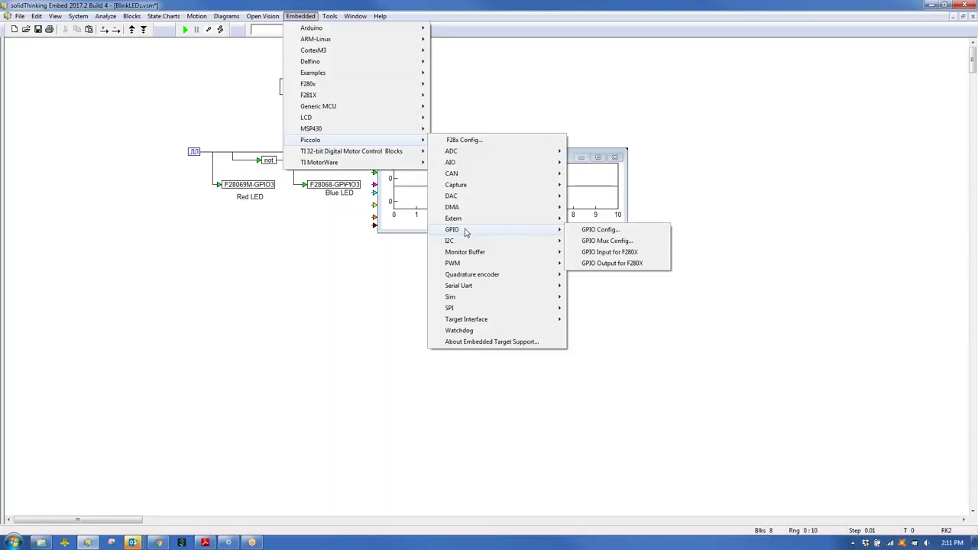
pyautogui.click(611, 263)
pyautogui.click(460, 265)
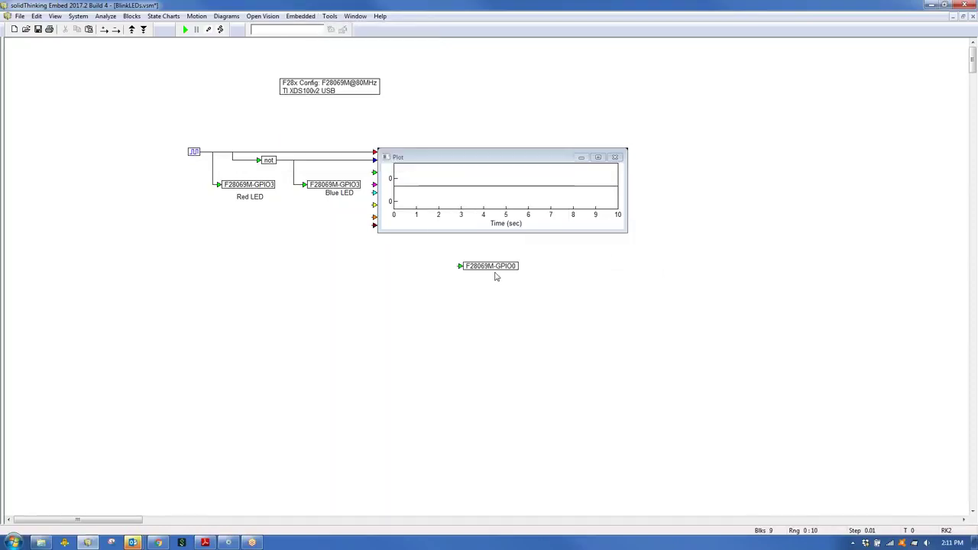
pyautogui.moveTo(489, 266); pyautogui.dragTo(248, 229)
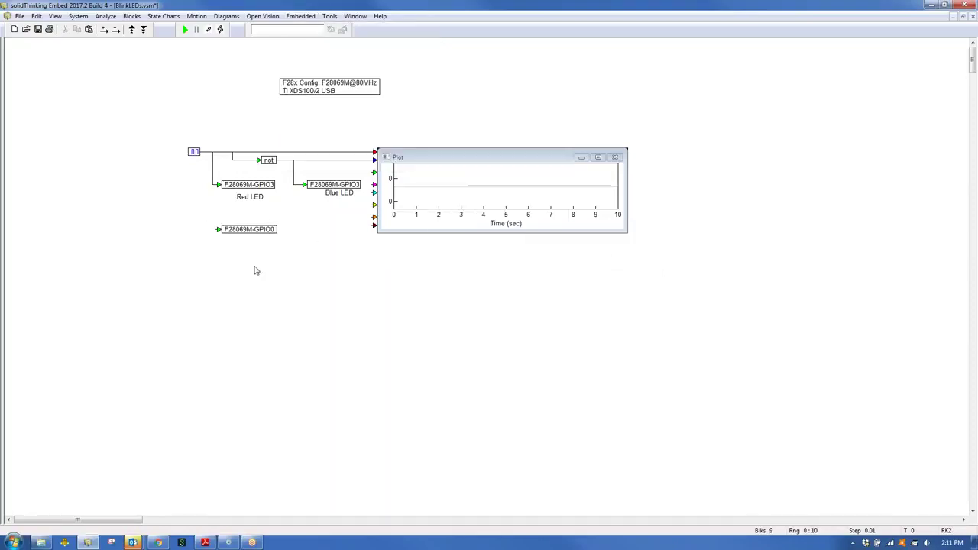
# View the output settings of the unconnected GPIO block without changing them and delete the block.
pyautogui.doubleClick(248, 229)
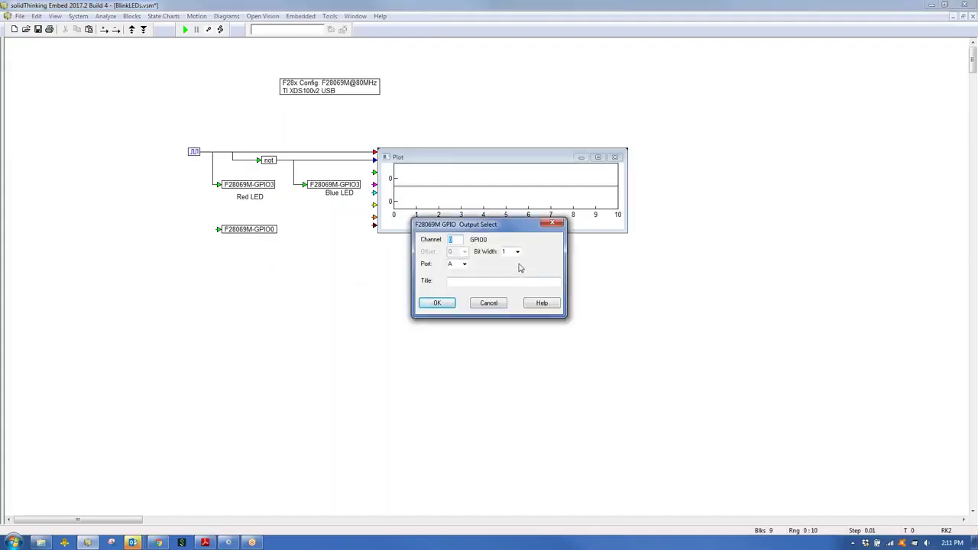
pyautogui.click(494, 305)
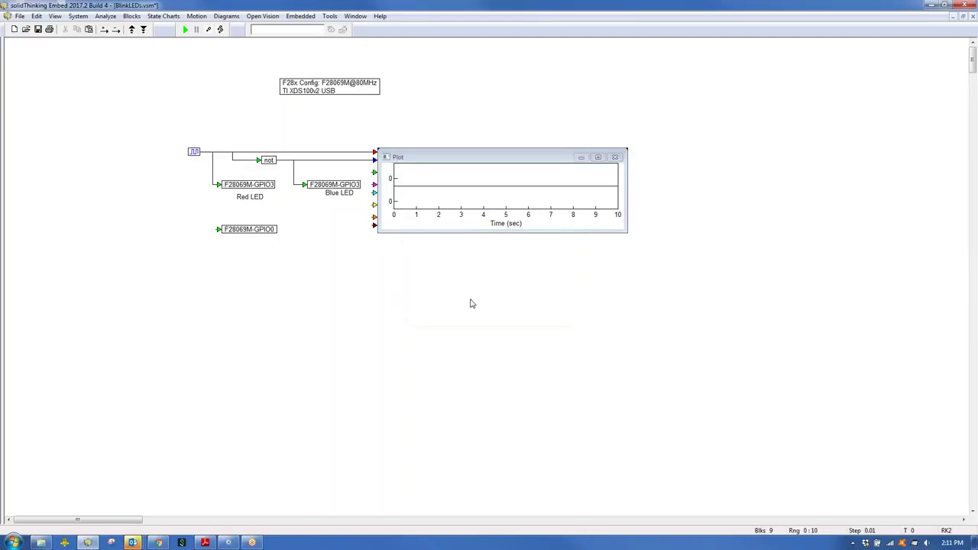
pyautogui.press('Delete')
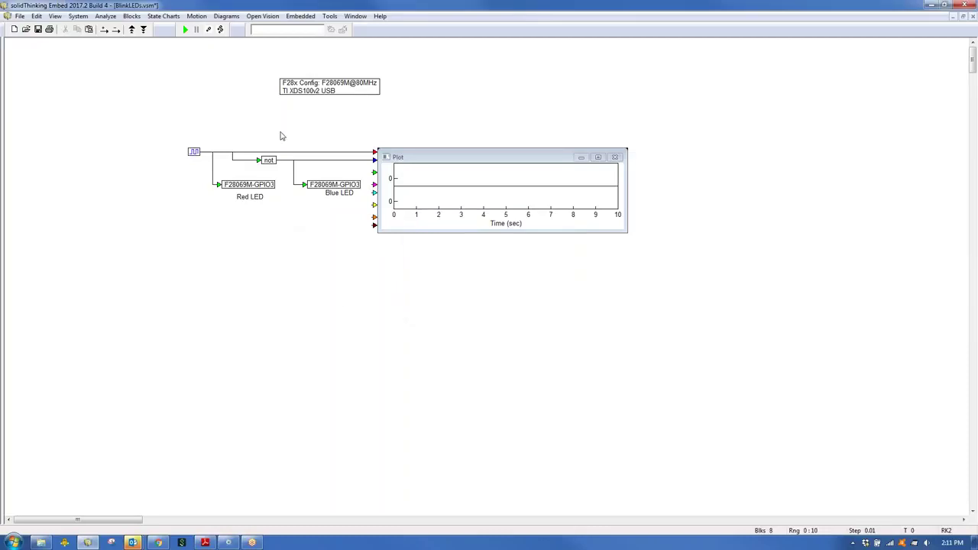
# Add a comment block below the LED diagram reading "GPIO 34 = RED LED" and "GPIO 39 = BLUE LED", and shrink its frame to fit.
pyautogui.click(130, 16)
pyautogui.moveTo(146, 39)
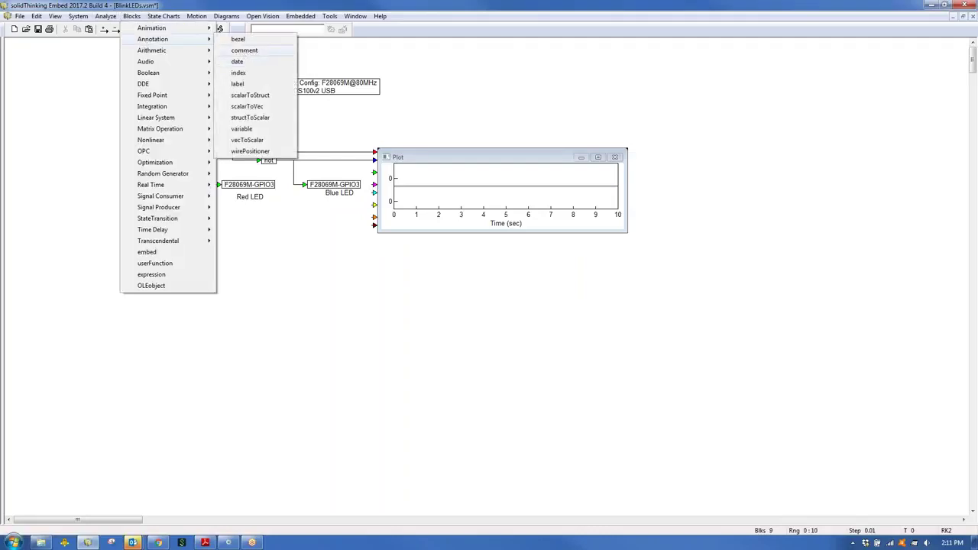
pyautogui.click(243, 48)
pyautogui.click(306, 299)
pyautogui.moveTo(304, 284); pyautogui.dragTo(437, 377)
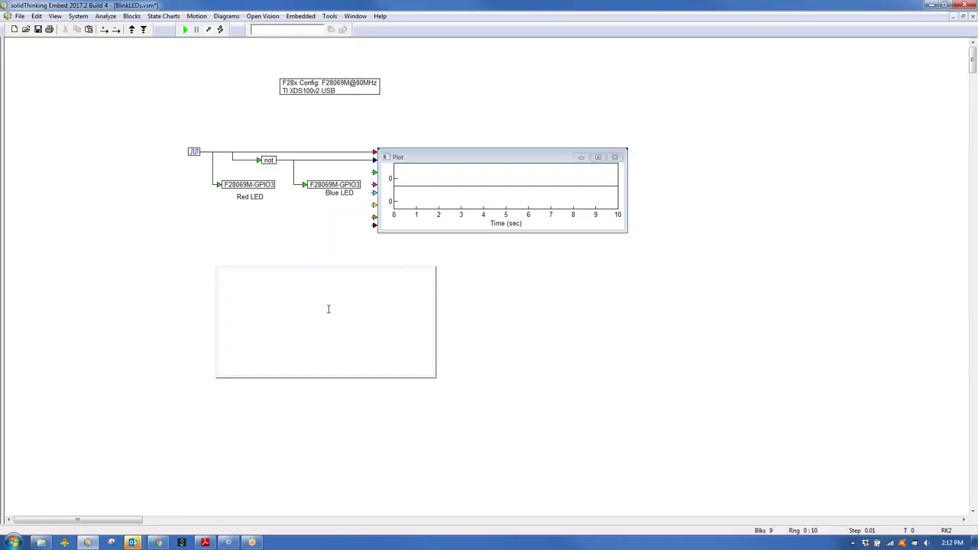
pyautogui.write('GPIO 34 = RED')
pyautogui.write('LED')
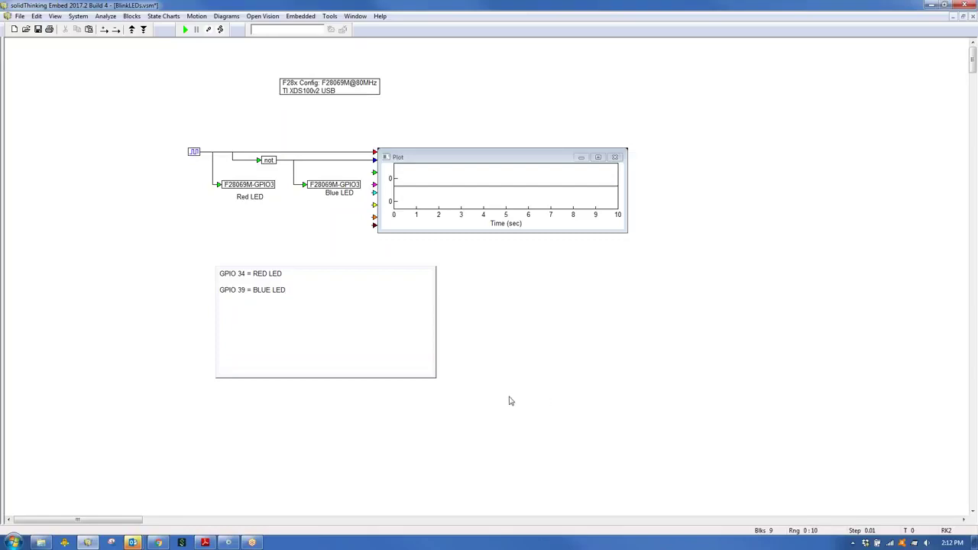
pyautogui.moveTo(432, 383); pyautogui.dragTo(377, 321)
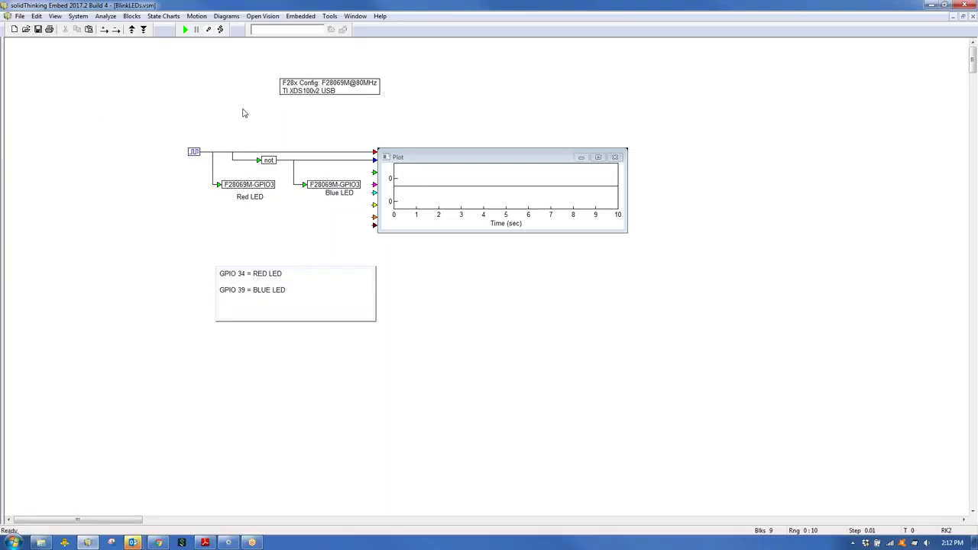
# Place another Piccolo GPIO Output for F280X block in the empty area beside the comment.
pyautogui.click(300, 16)
pyautogui.moveTo(322, 141)
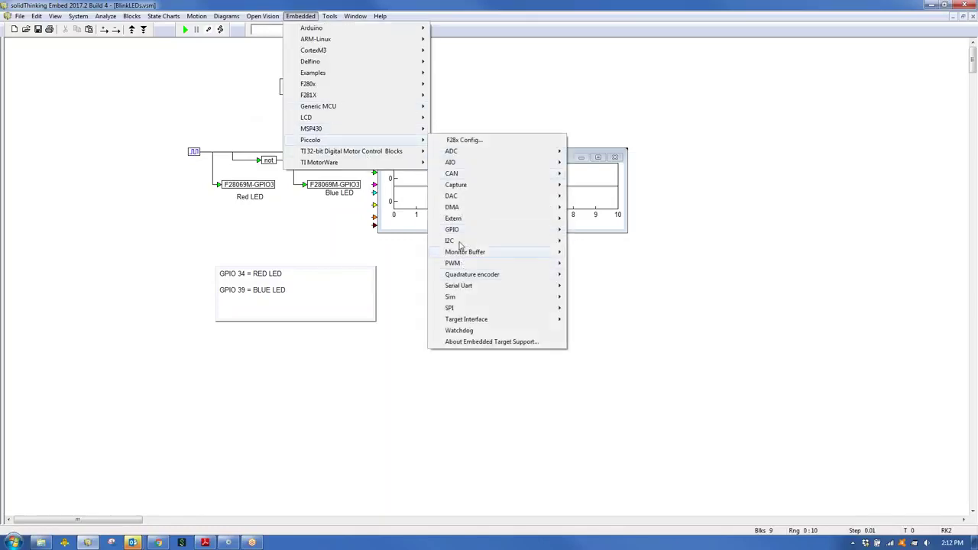
pyautogui.moveTo(459, 229)
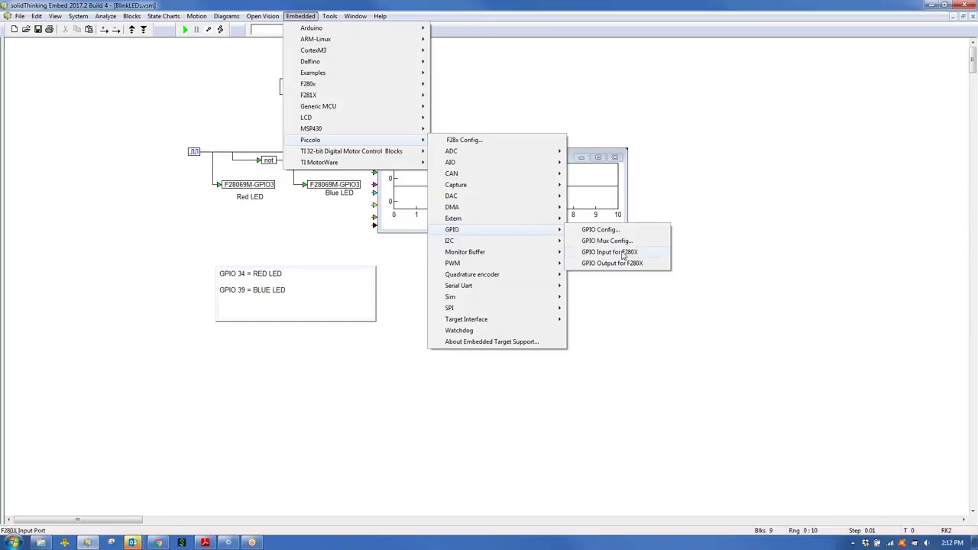
pyautogui.click(624, 262)
pyautogui.click(540, 286)
pyautogui.moveTo(563, 289); pyautogui.dragTo(499, 298)
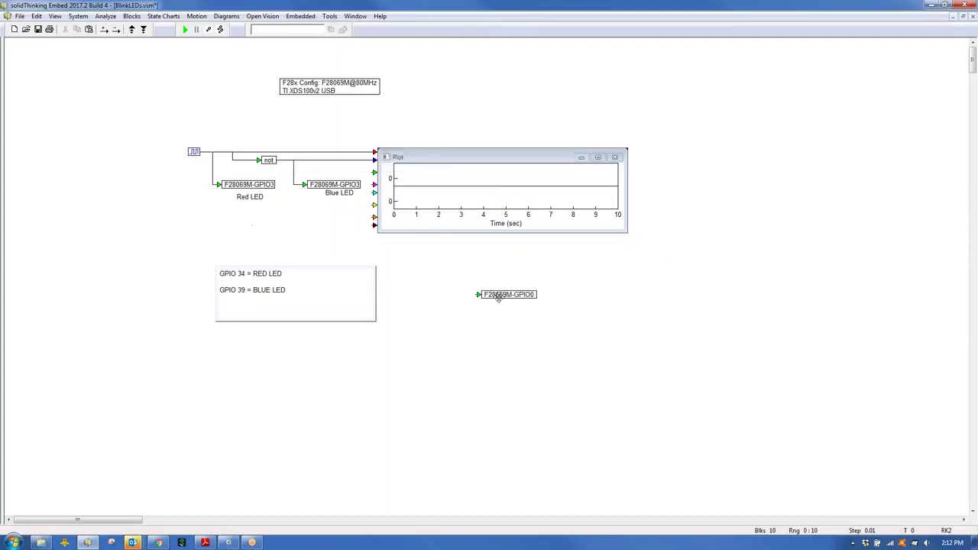
# Check the channel and port settings of the GPIO output block above the Red LED label.
pyautogui.doubleClick(266, 195)
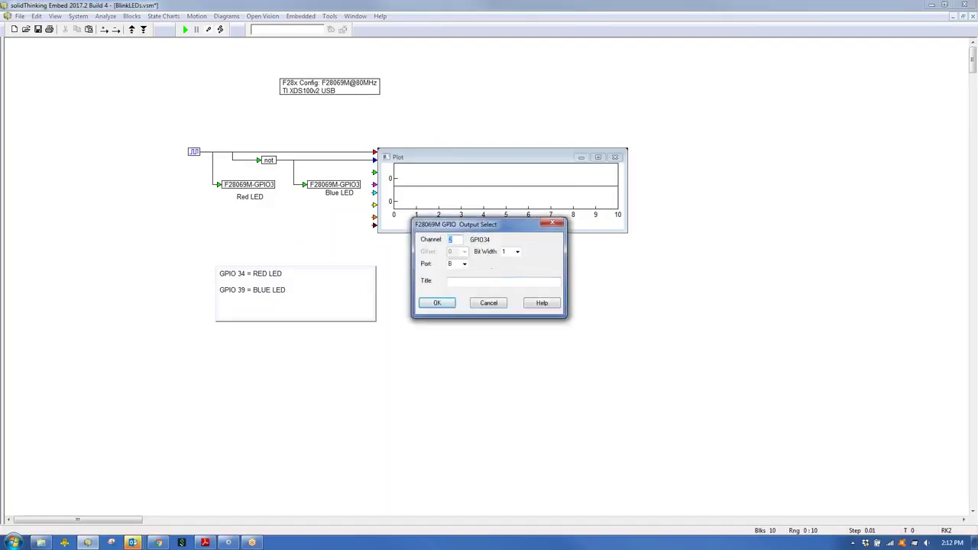
pyautogui.click(489, 303)
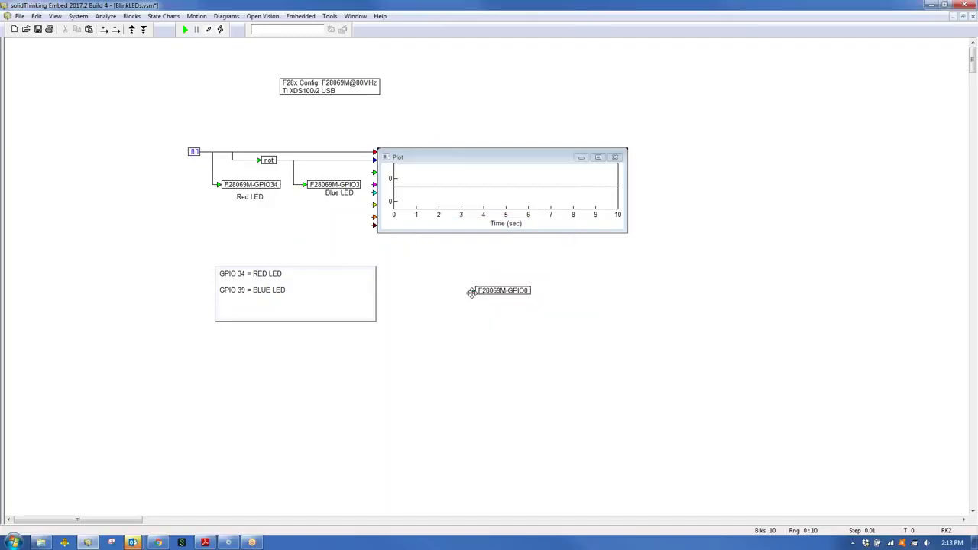
# Move the unconnected GPIO block to just above the comment and set its channel to 34.
pyautogui.moveTo(471, 293); pyautogui.dragTo(239, 248)
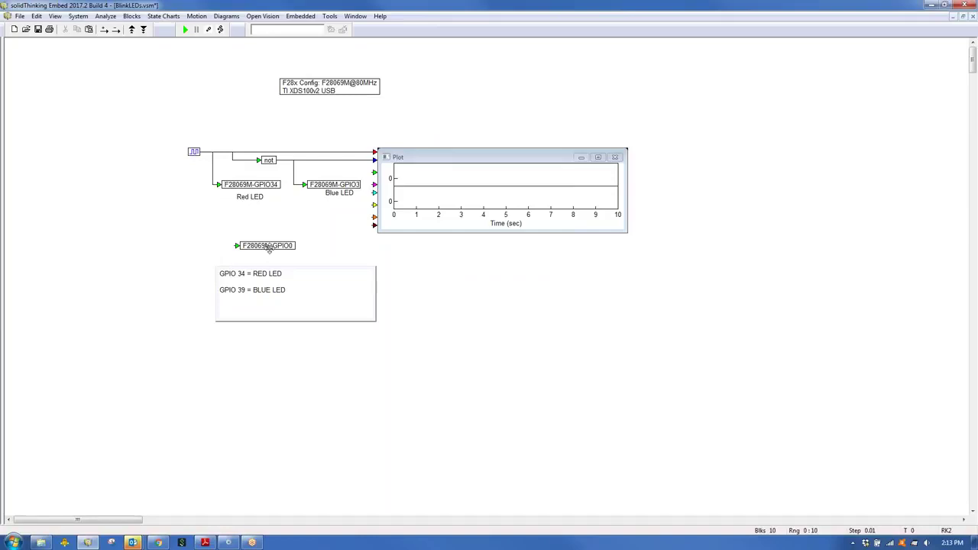
pyautogui.doubleClick(268, 247)
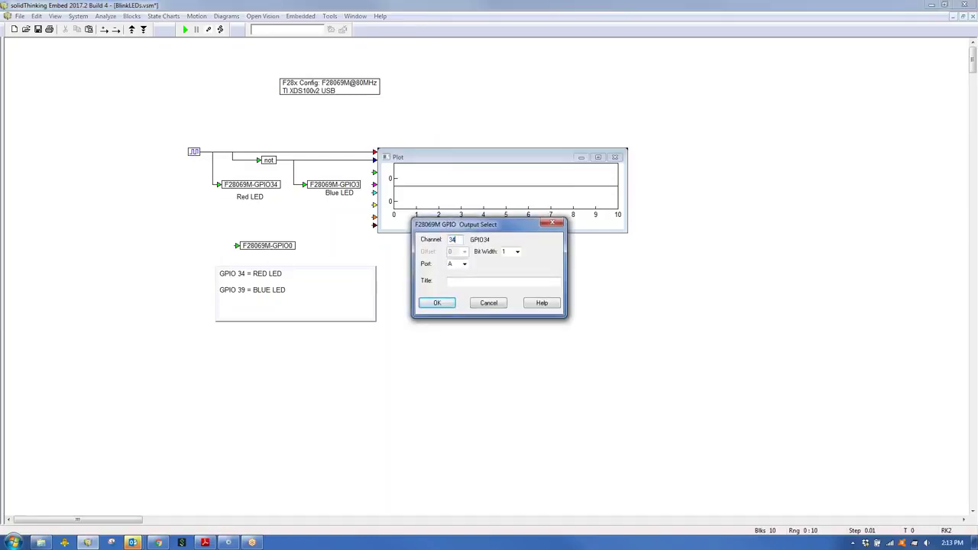
pyautogui.click(438, 303)
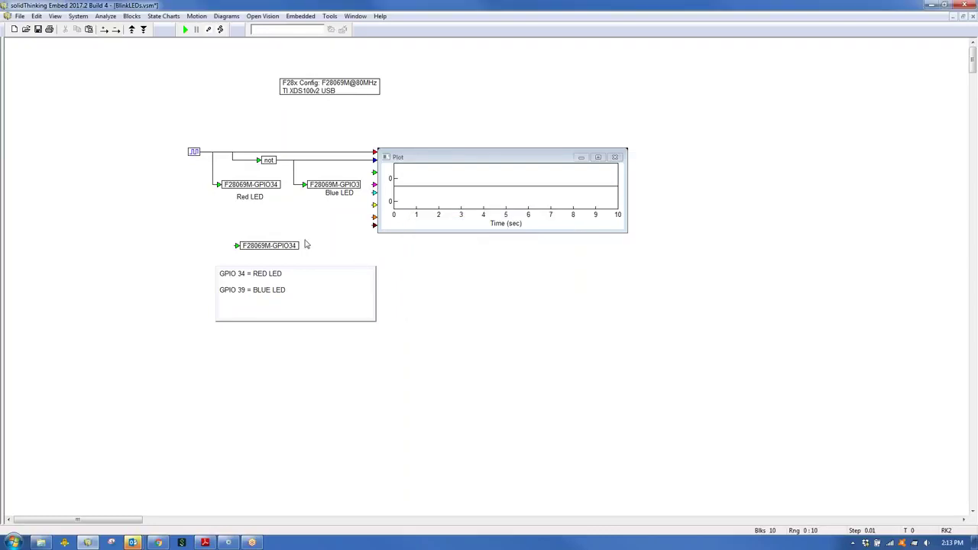
# Compare the channel and port settings of the Red LED and Blue LED output blocks, leaving them unchanged.
pyautogui.doubleClick(252, 185)
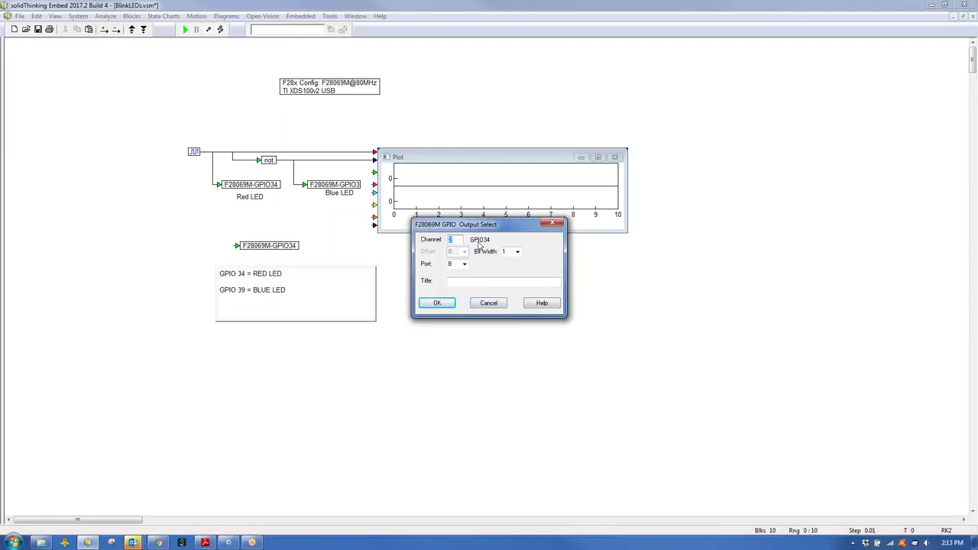
pyautogui.click(487, 304)
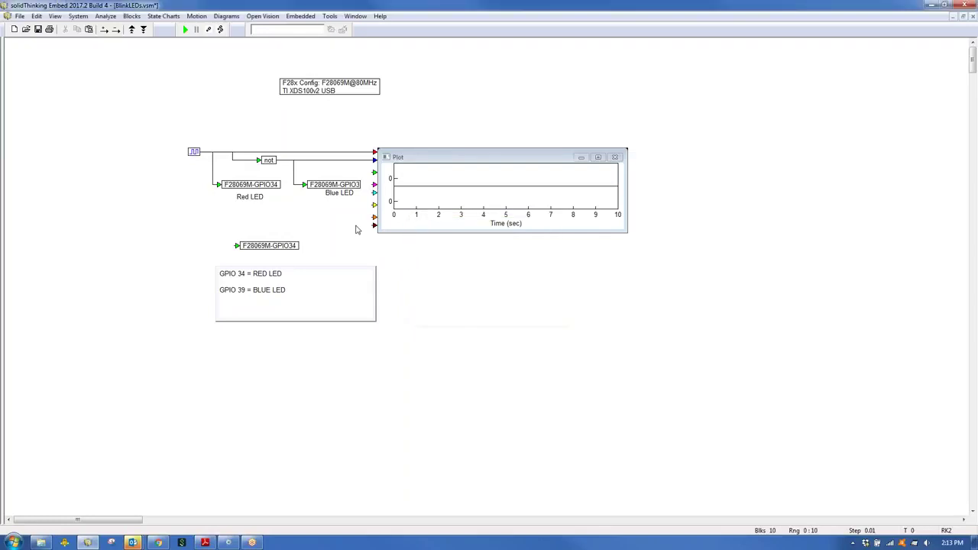
pyautogui.rightClick(334, 186)
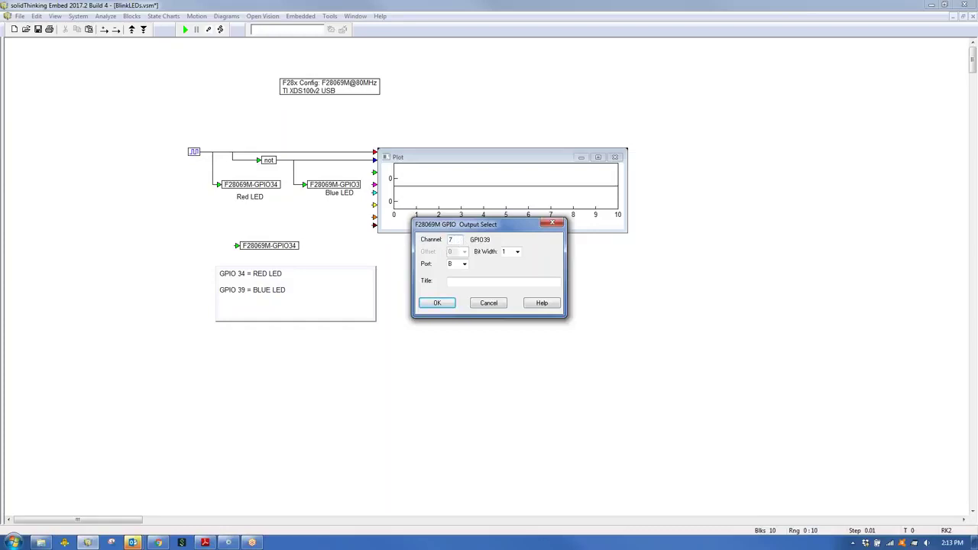
pyautogui.click(488, 304)
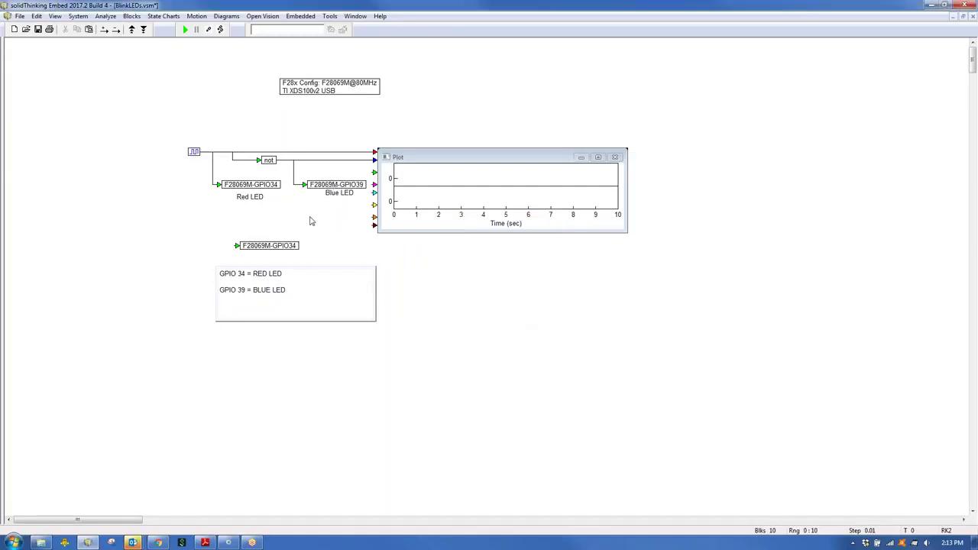
pyautogui.doubleClick(260, 186)
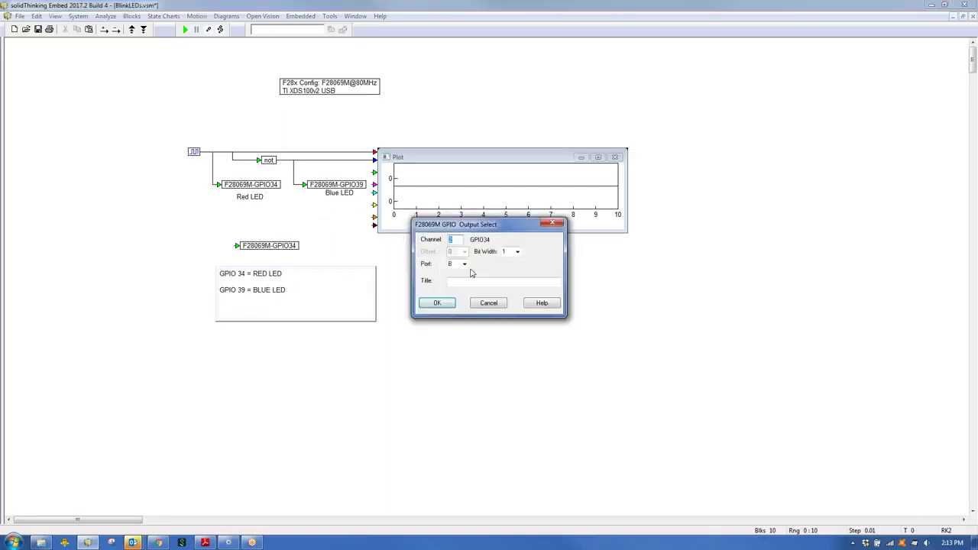
pyautogui.click(493, 305)
# Delete the unconnected GPIO34 output block above the comment.
pyautogui.moveTo(216, 229); pyautogui.dragTo(284, 260)
pyautogui.press('Delete')
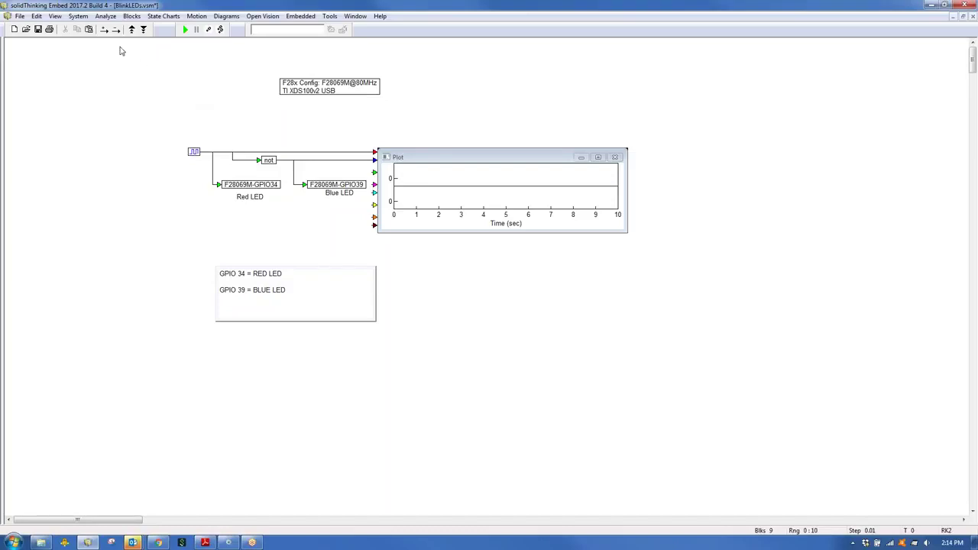
# Review the simulation's start, time step, end, real-time and auto-restart settings in System Properties.
pyautogui.click(76, 21)
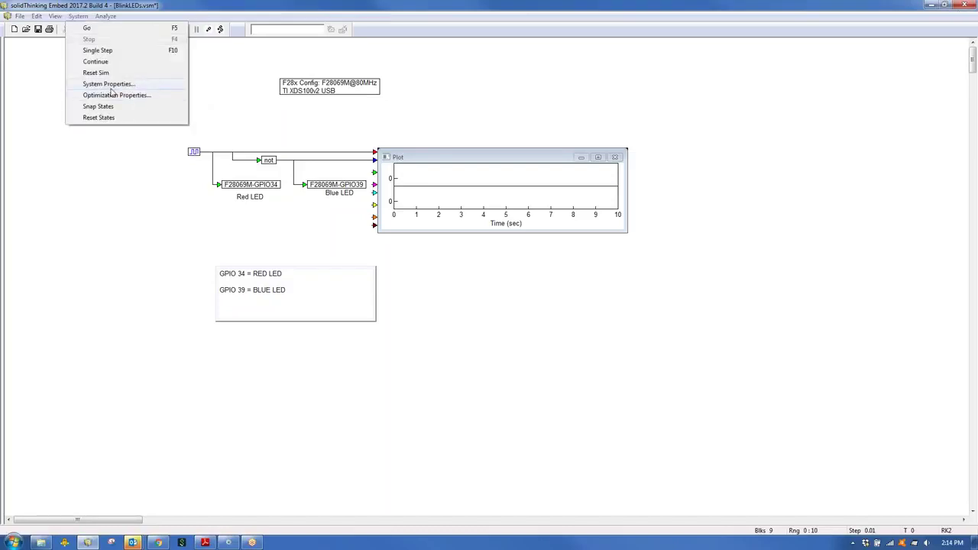
pyautogui.click(107, 84)
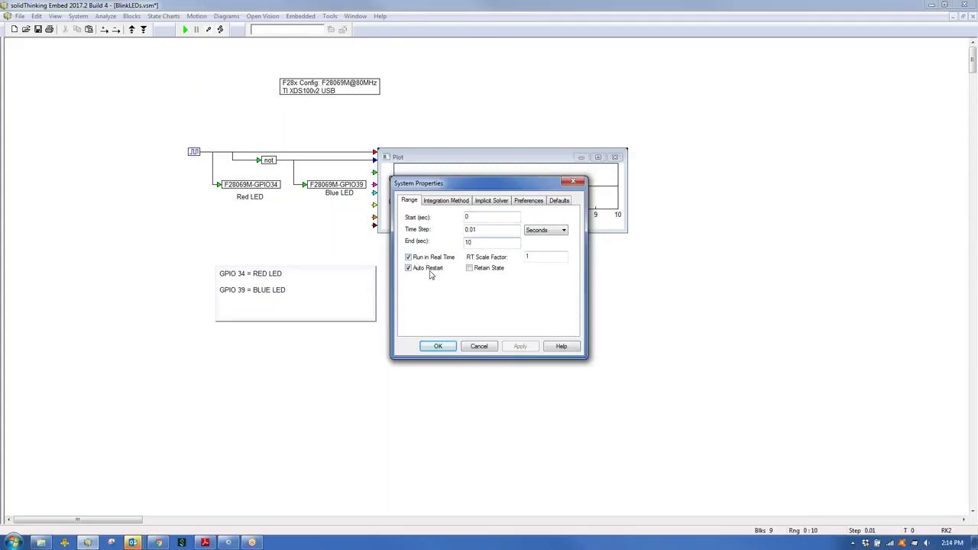
pyautogui.click(438, 346)
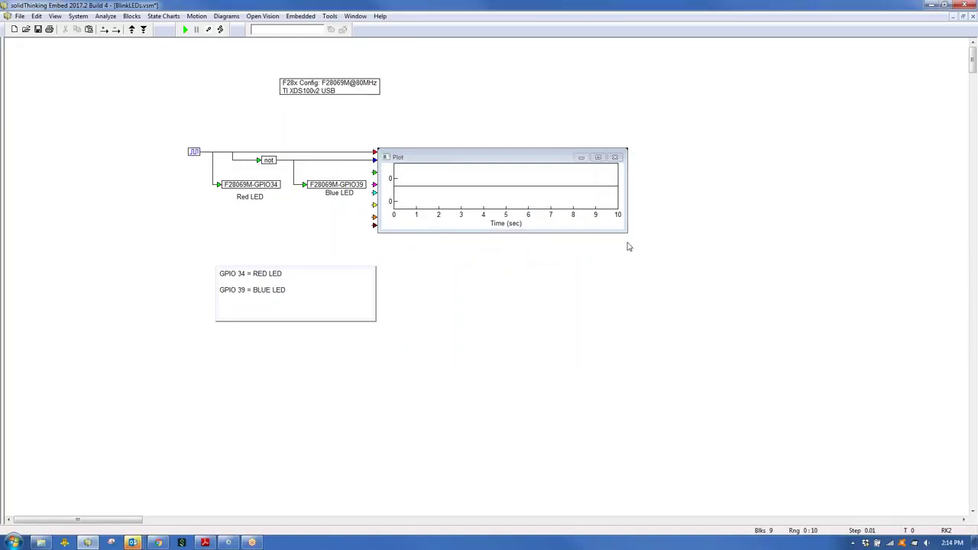
# Enlarge the plot and align the square wave block so its wire runs straight to the first plot input.
pyautogui.moveTo(629, 233); pyautogui.dragTo(706, 292)
pyautogui.moveTo(652, 263); pyautogui.dragTo(669, 251)
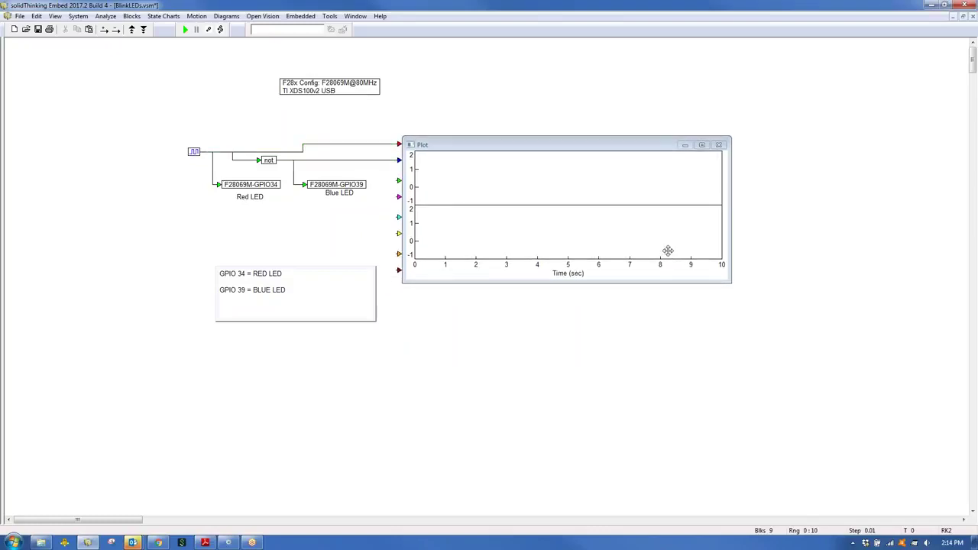
pyautogui.moveTo(196, 155); pyautogui.dragTo(193, 147)
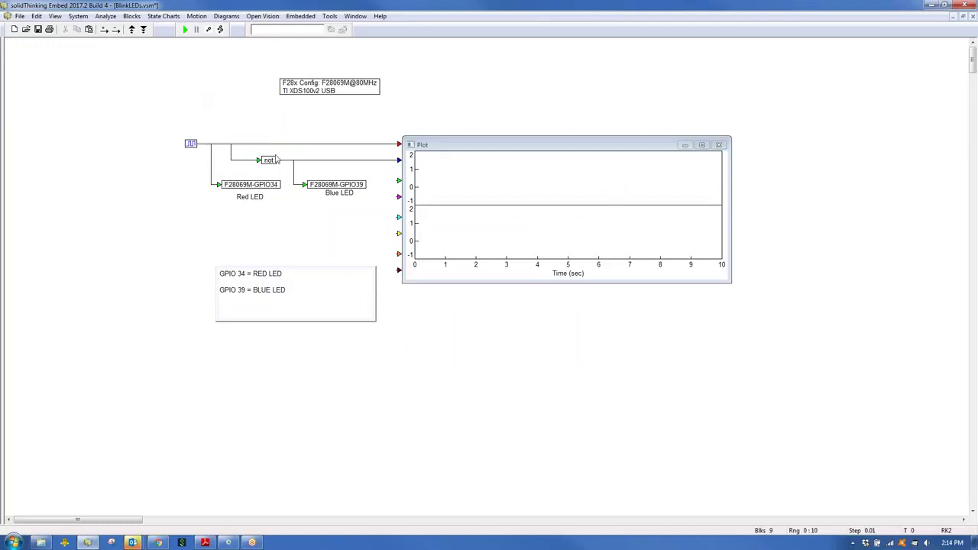
# Run the simulation to plot the square wave and its inverted signal.
pyautogui.click(185, 29)
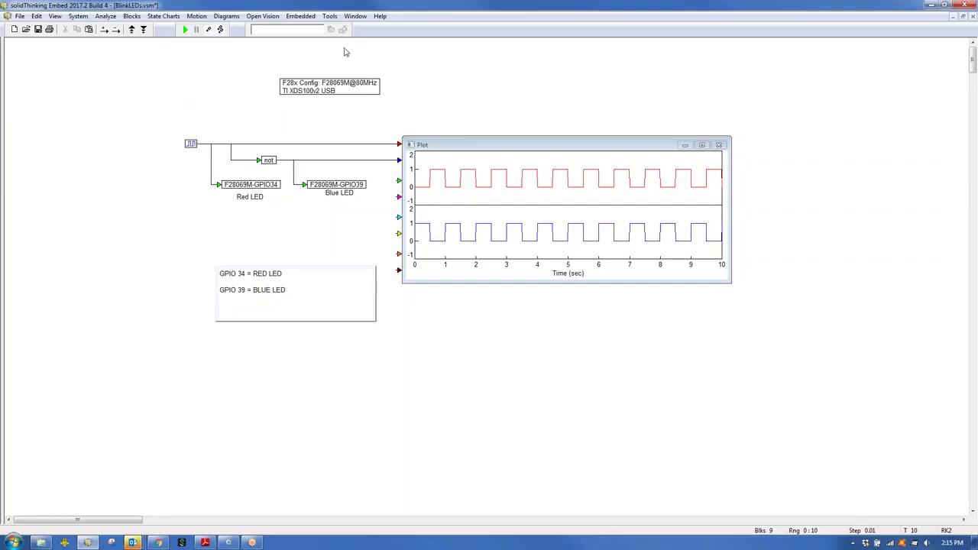
# Compile the model into BlinkLEDs.c for the F280X target using Code Gen and dismiss the compiler console.
pyautogui.click(331, 17)
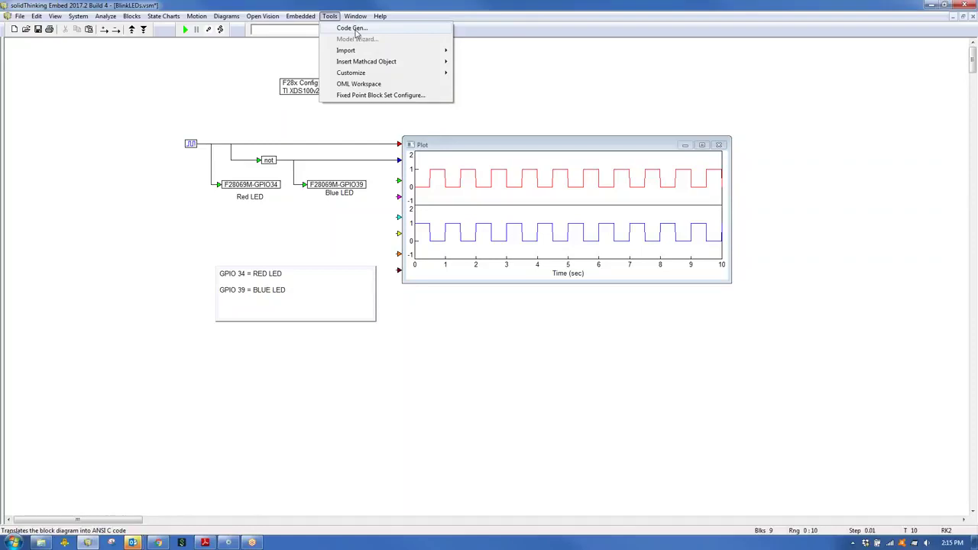
pyautogui.click(355, 29)
pyautogui.moveTo(457, 184); pyautogui.dragTo(466, 97)
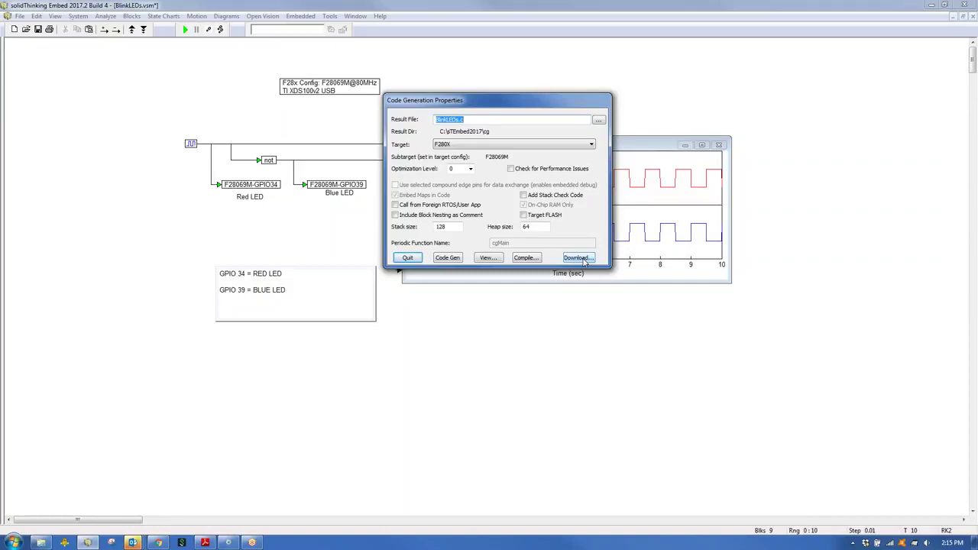
pyautogui.click(527, 259)
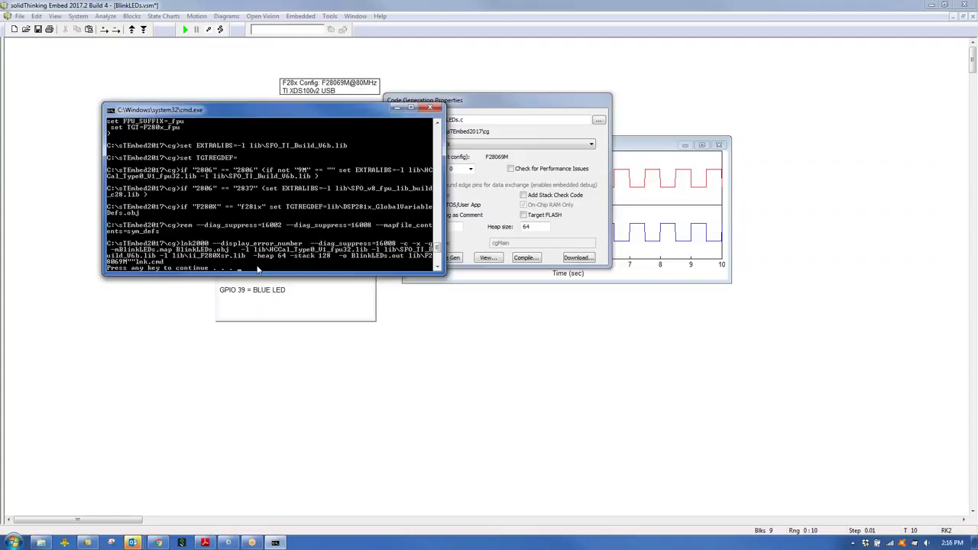
pyautogui.press('Return')
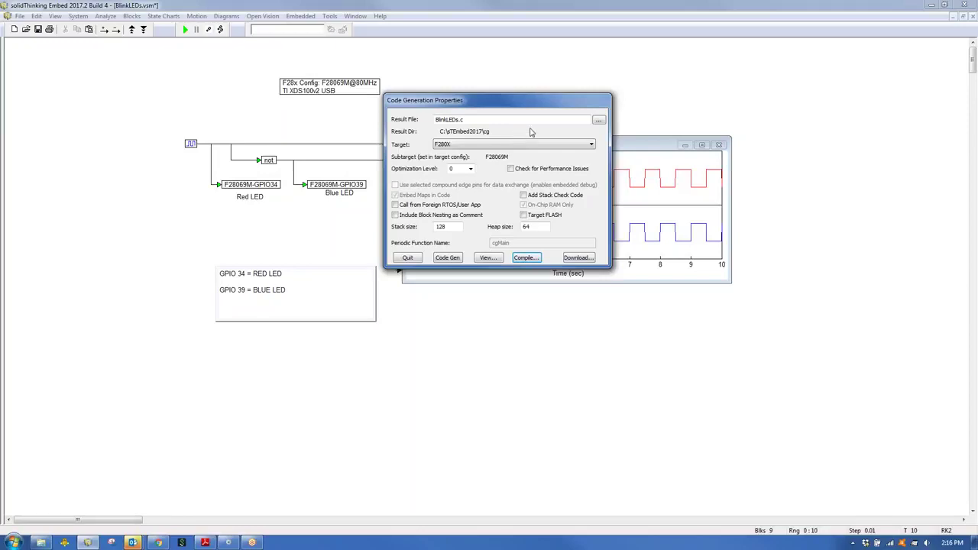
# Download the compiled BlinkLEDs.out file to the F280X target.
pyautogui.click(580, 259)
pyautogui.moveTo(473, 224); pyautogui.dragTo(457, 135)
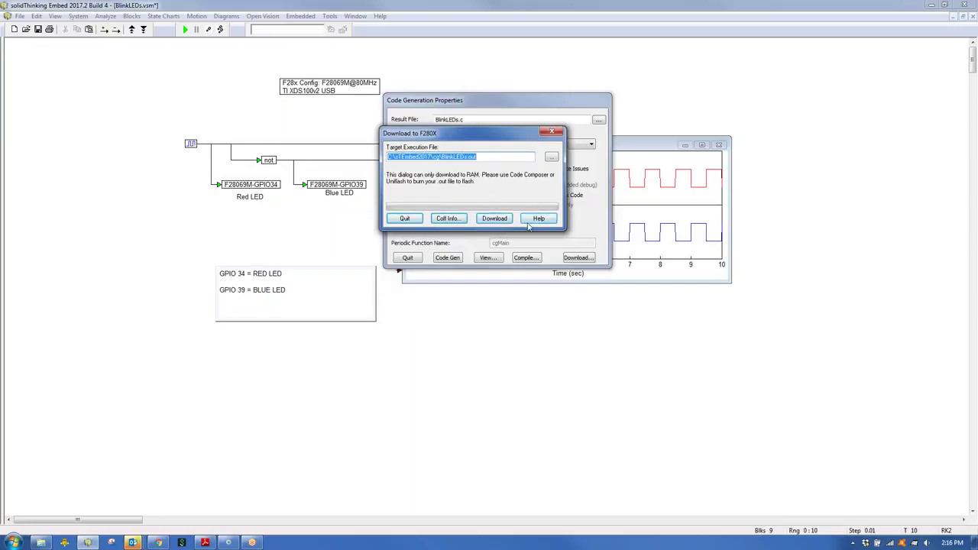
pyautogui.click(495, 219)
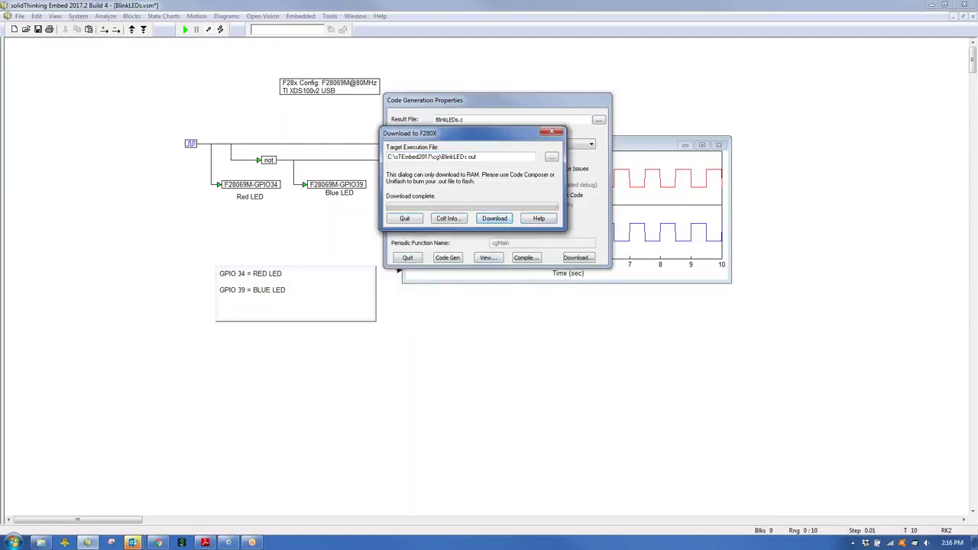
# Switch to Logitech Webcam Software to watch the LEDs on the LaunchPad, and return to Embed to close the download and code generation dialogs.
pyautogui.click(230, 544)
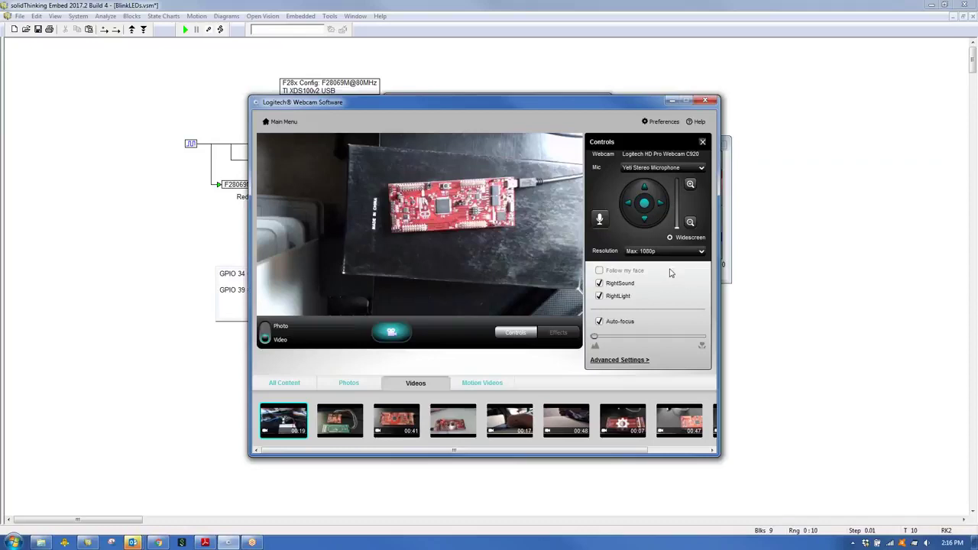
pyautogui.click(672, 100)
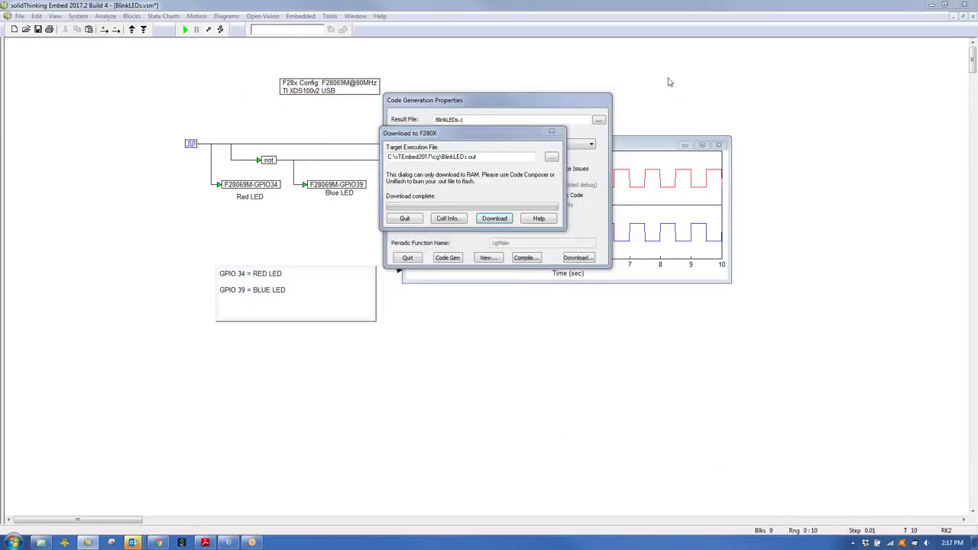
pyautogui.click(404, 219)
pyautogui.click(405, 319)
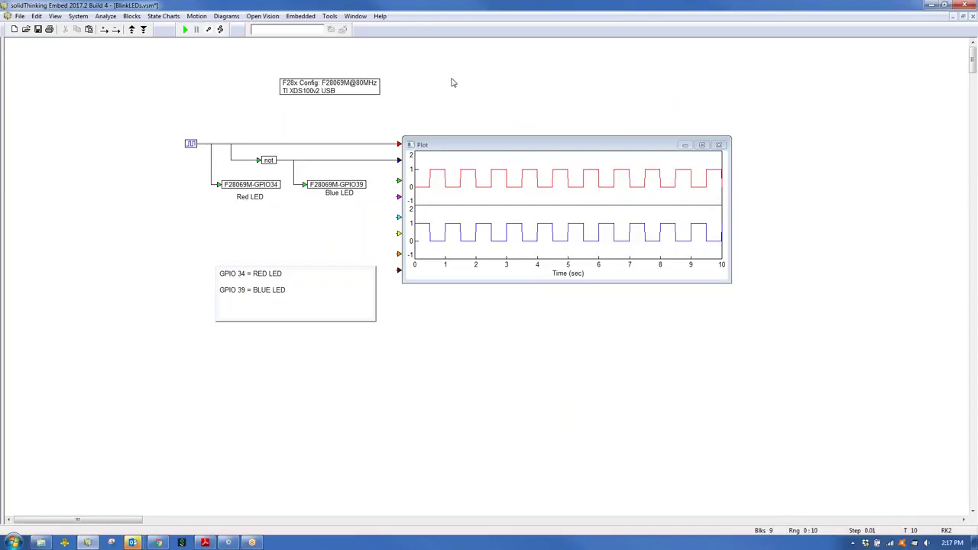
# Set the square wave block's frequency to 5.
pyautogui.doubleClick(191, 145)
pyautogui.press('Tab')
pyautogui.write('5')
pyautogui.click(426, 298)
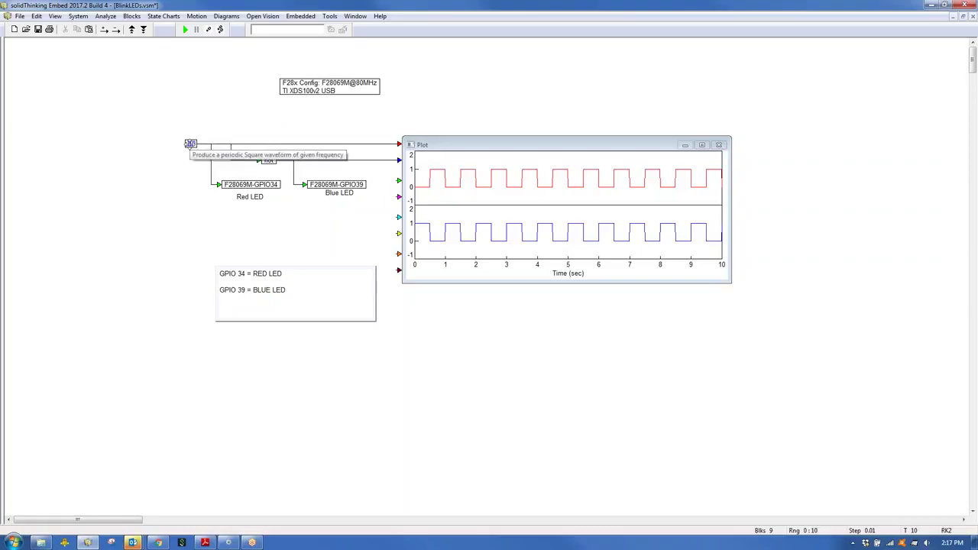
# Recompile the modified blink model and download BlinkLEDs.out to the F280X target again.
pyautogui.click(329, 17)
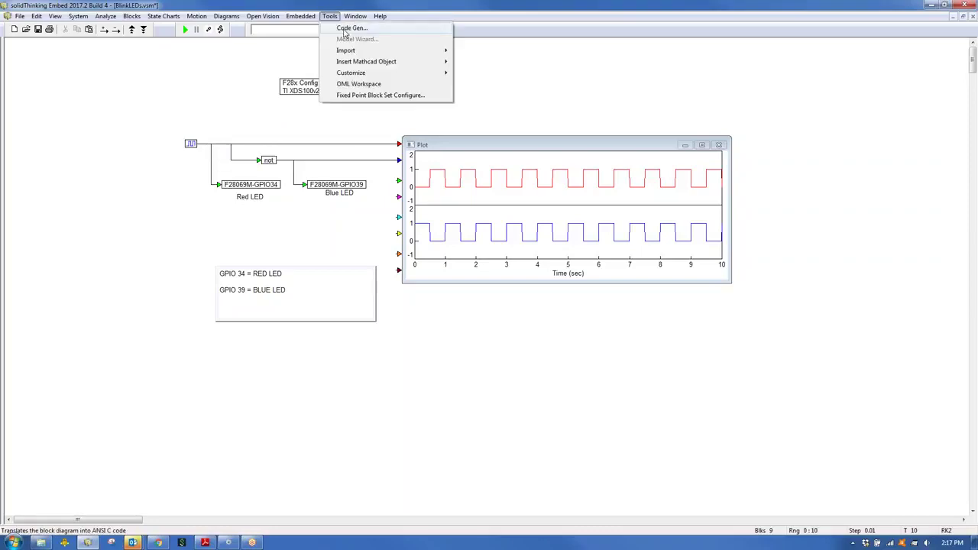
pyautogui.click(345, 28)
pyautogui.click(520, 345)
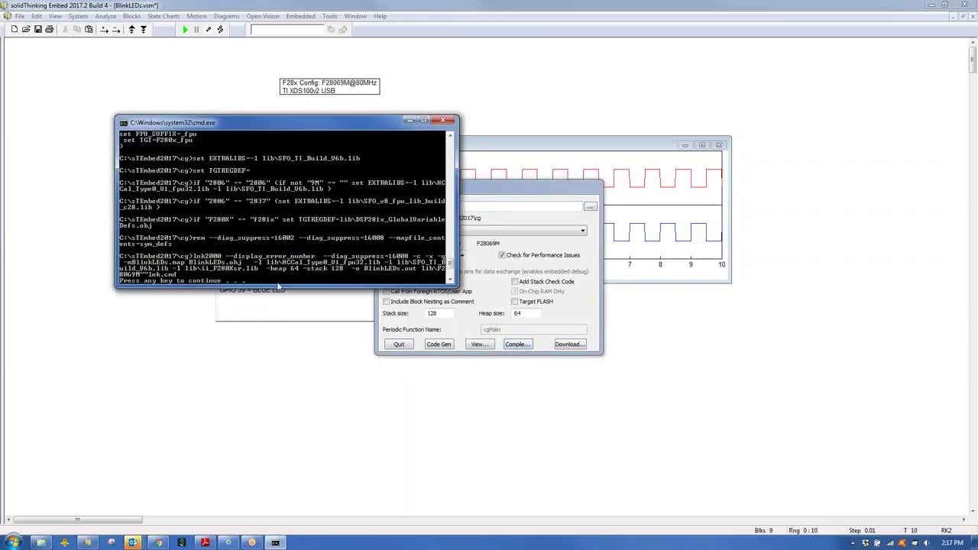
pyautogui.press('Return')
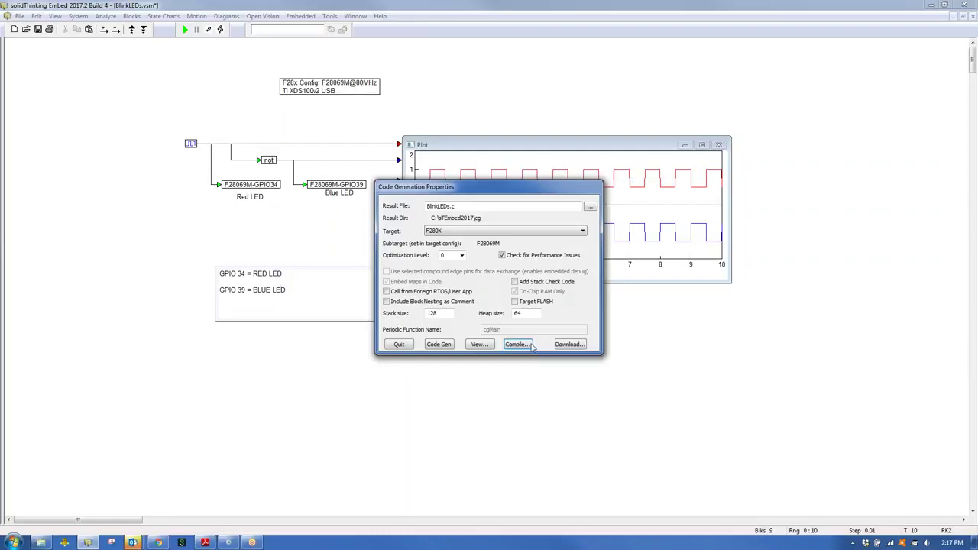
pyautogui.click(570, 344)
pyautogui.click(512, 308)
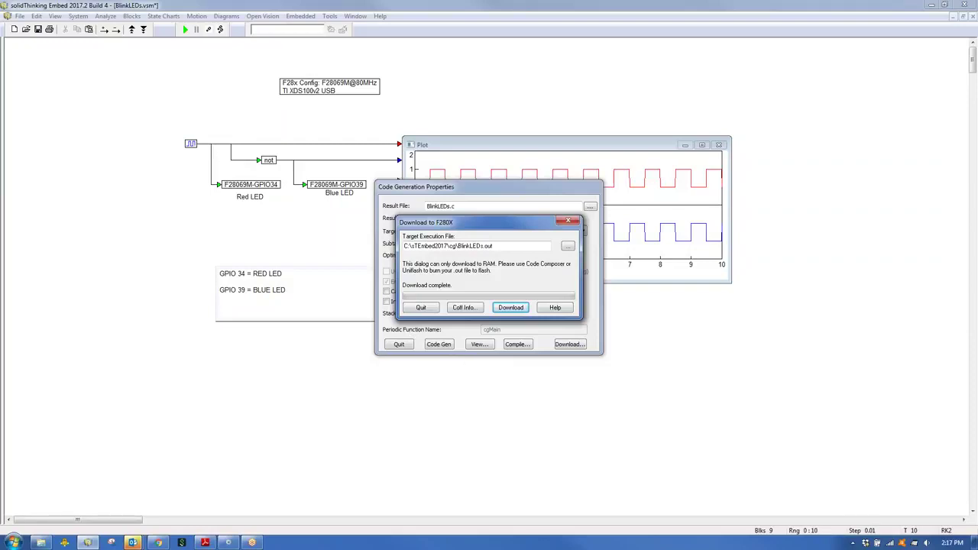
# Check the new blink rate on the board in Logitech Webcam Software, and close both open Embed dialogs.
pyautogui.click(228, 543)
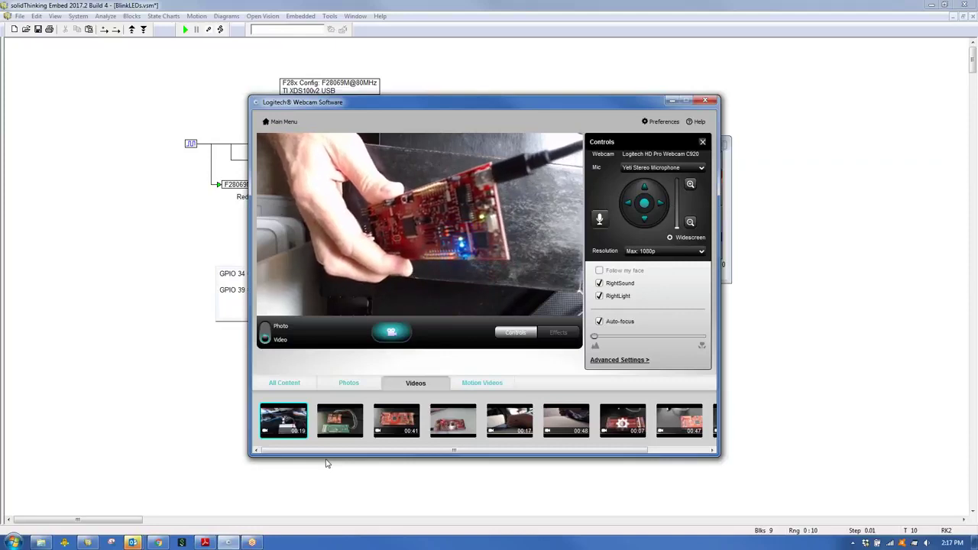
pyautogui.click(672, 101)
pyautogui.click(421, 307)
pyautogui.click(399, 344)
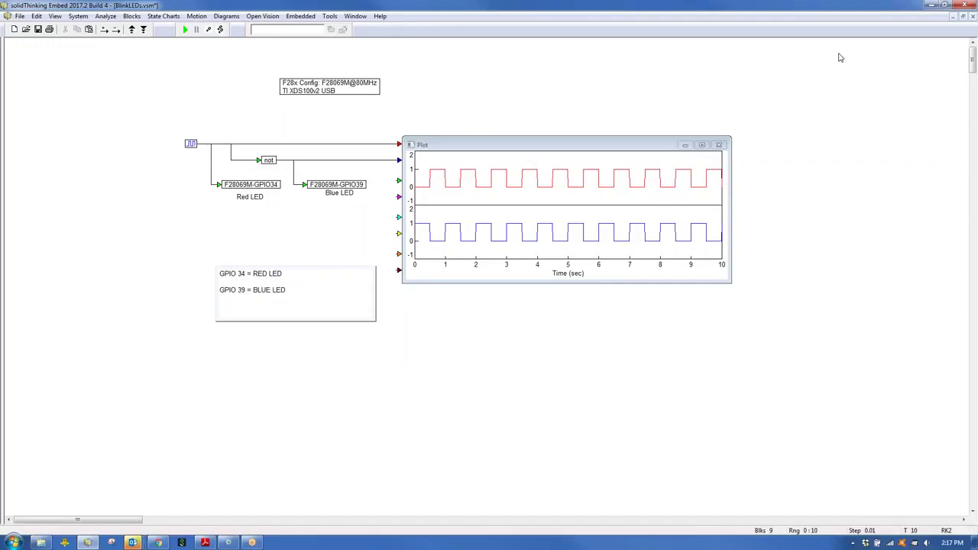
# Exit Embed without saving BlinkLEDs.vsm and advance the training PDF to the Source & Debug Models slide.
pyautogui.click(966, 6)
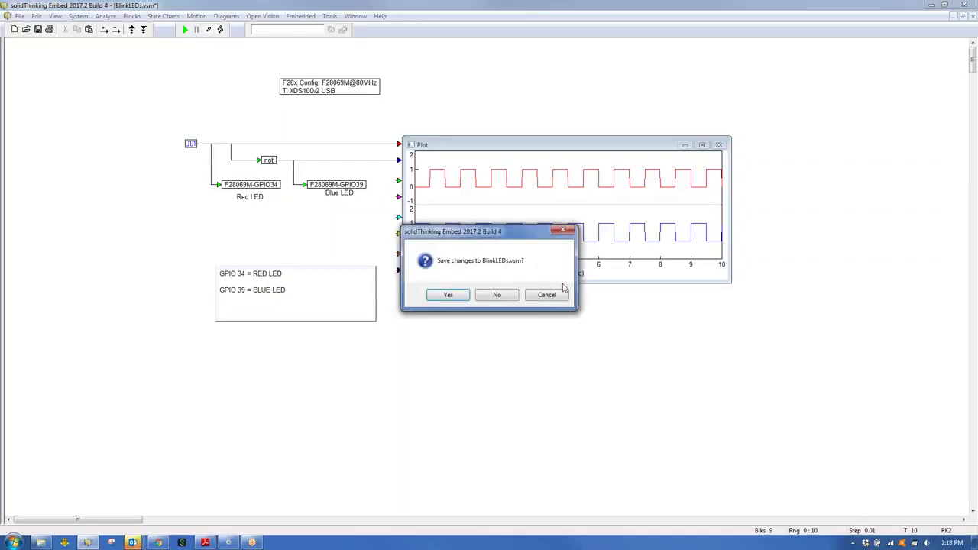
pyautogui.click(496, 295)
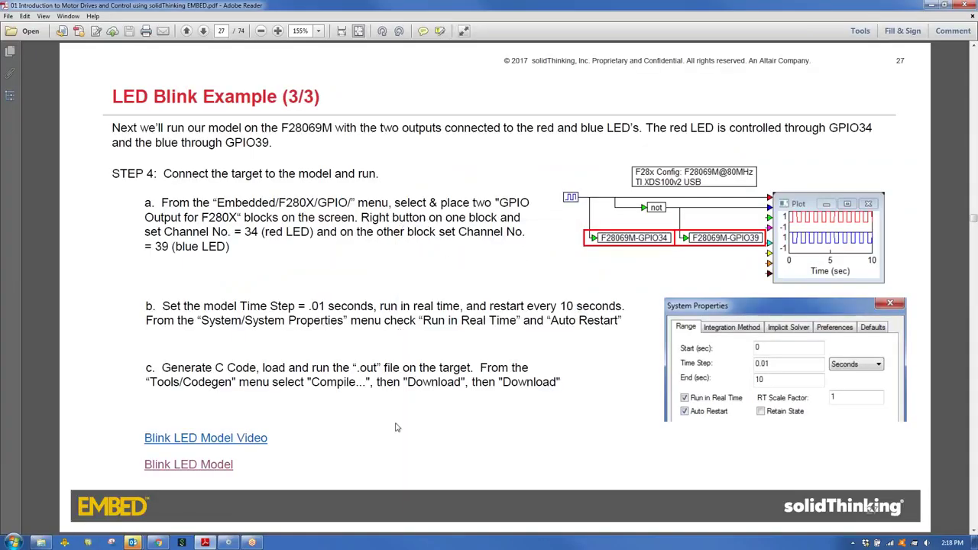
pyautogui.scroll(-1, 396, 427)
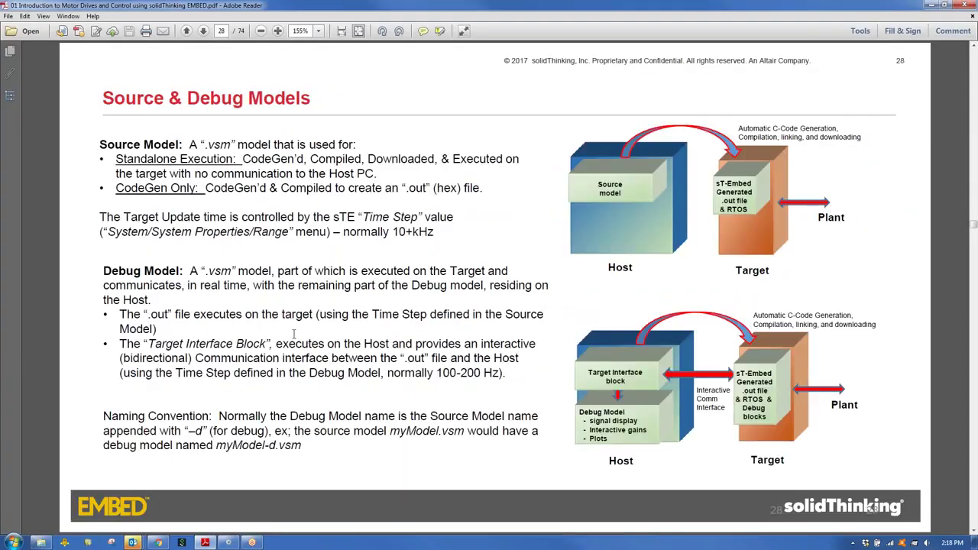
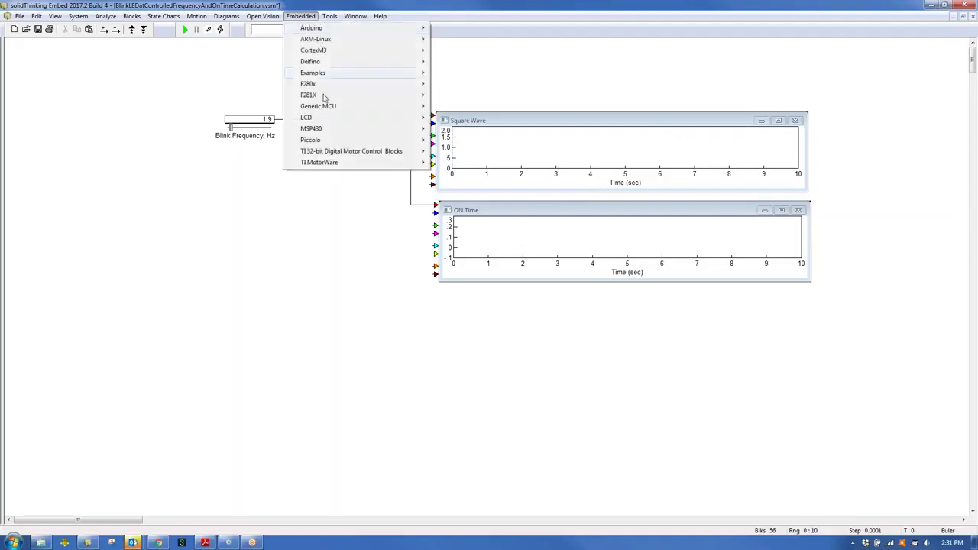
# Review the CPU and JTAG connection settings of the source model's F28x Config block without changing them.
pyautogui.moveTo(321, 141)
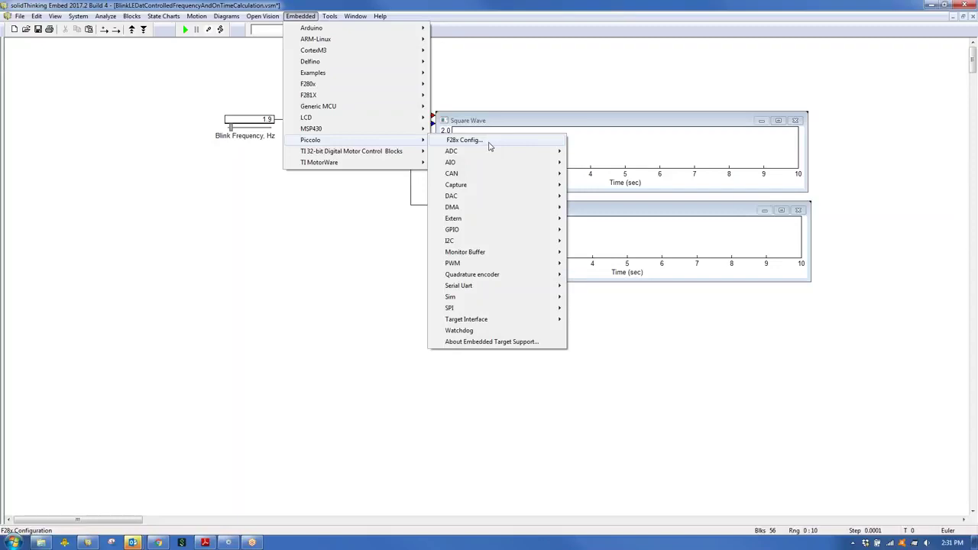
pyautogui.click(347, 203)
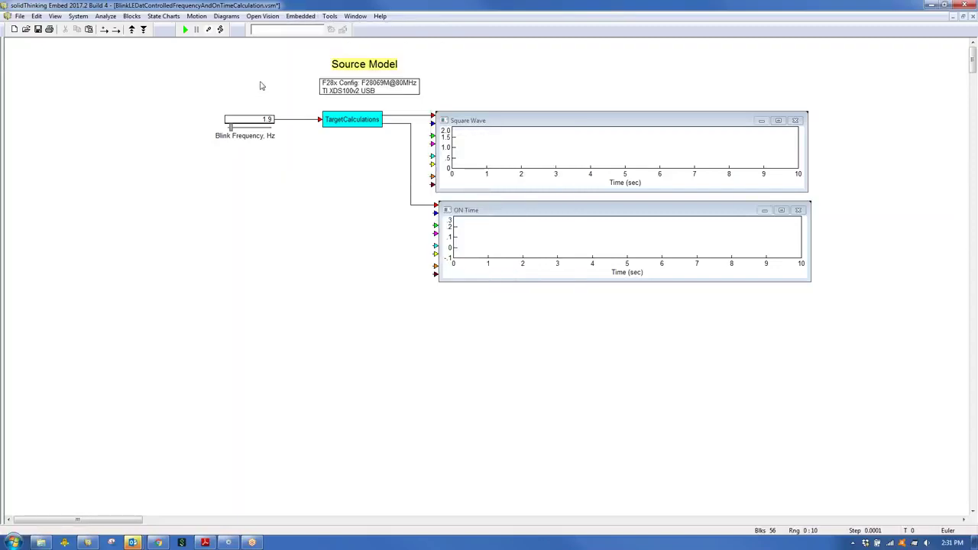
pyautogui.doubleClick(368, 91)
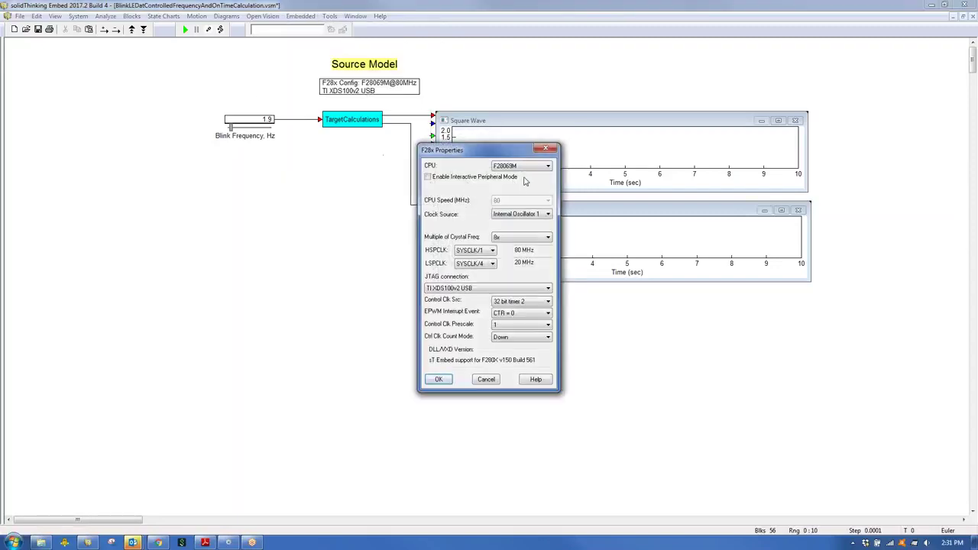
pyautogui.click(444, 290)
pyautogui.click(487, 380)
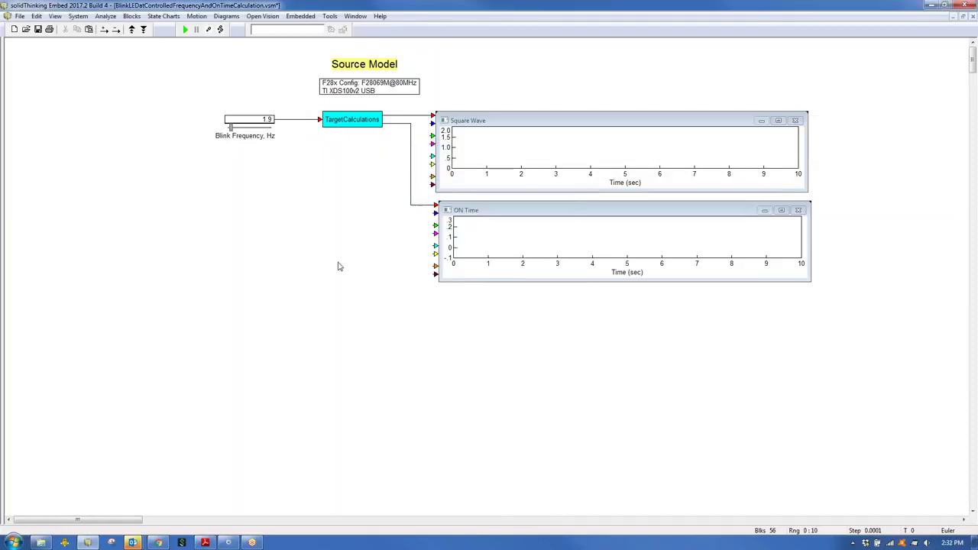
# Open the TargetCalculations compound block and shift its Hz input variable slightly to the right.
pyautogui.click(344, 122)
pyautogui.click(363, 155)
pyautogui.moveTo(232, 129)
pyautogui.mouseDown()
pyautogui.moveTo(267, 127)
pyautogui.moveTo(232, 129)
pyautogui.mouseUp()
pyautogui.doubleClick(360, 119)
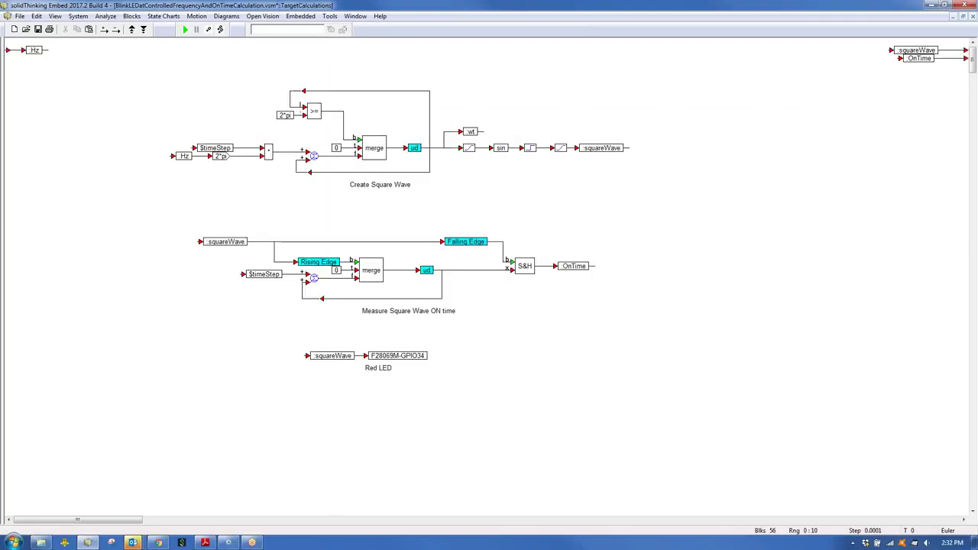
pyautogui.moveTo(40, 53)
pyautogui.mouseDown()
pyautogui.moveTo(67, 69)
pyautogui.moveTo(33, 52)
pyautogui.moveTo(46, 52)
pyautogui.mouseUp()
# Highlight the Create Square Wave blocks and move the wt variable block further above the signal chain.
pyautogui.moveTo(134, 60); pyautogui.dragTo(662, 203)
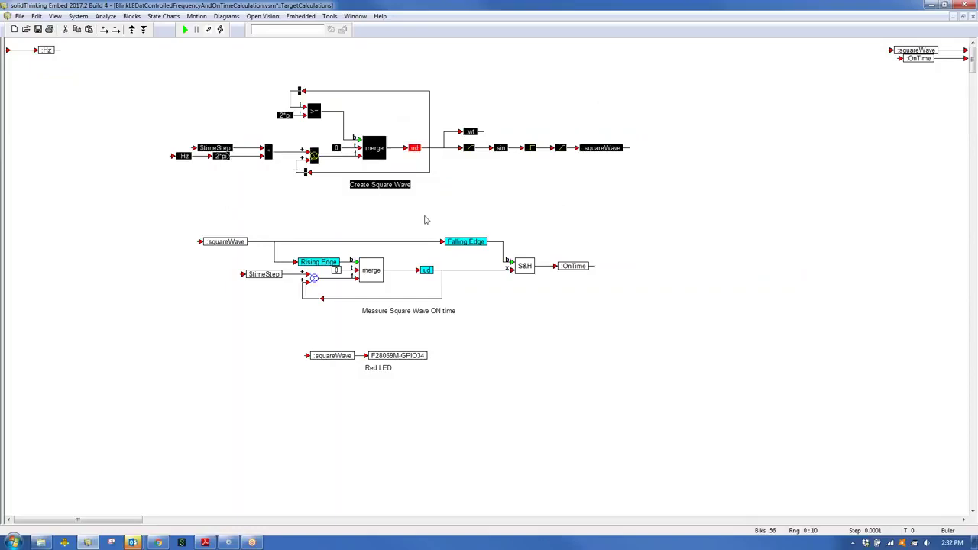
pyautogui.click(296, 218)
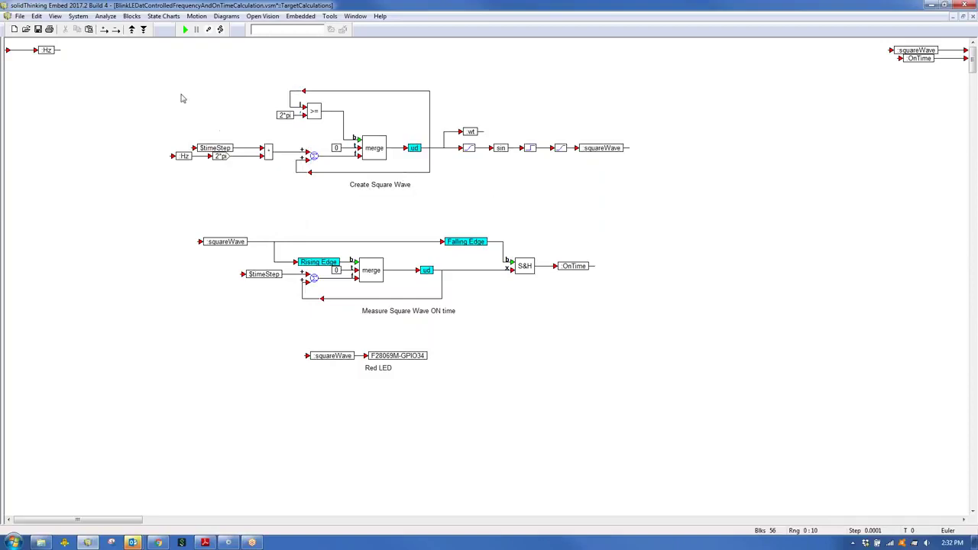
pyautogui.moveTo(134, 57); pyautogui.dragTo(432, 191)
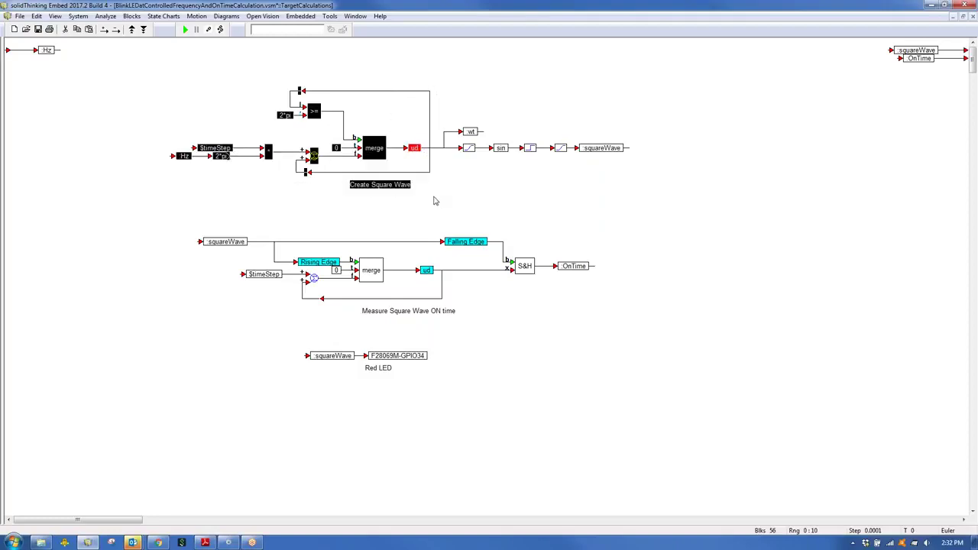
pyautogui.moveTo(470, 132); pyautogui.dragTo(479, 111)
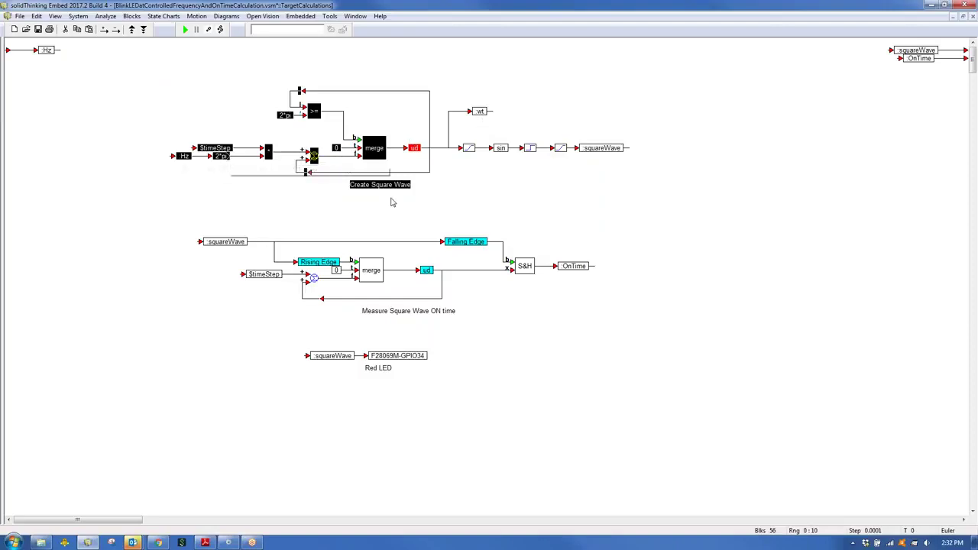
pyautogui.click(475, 207)
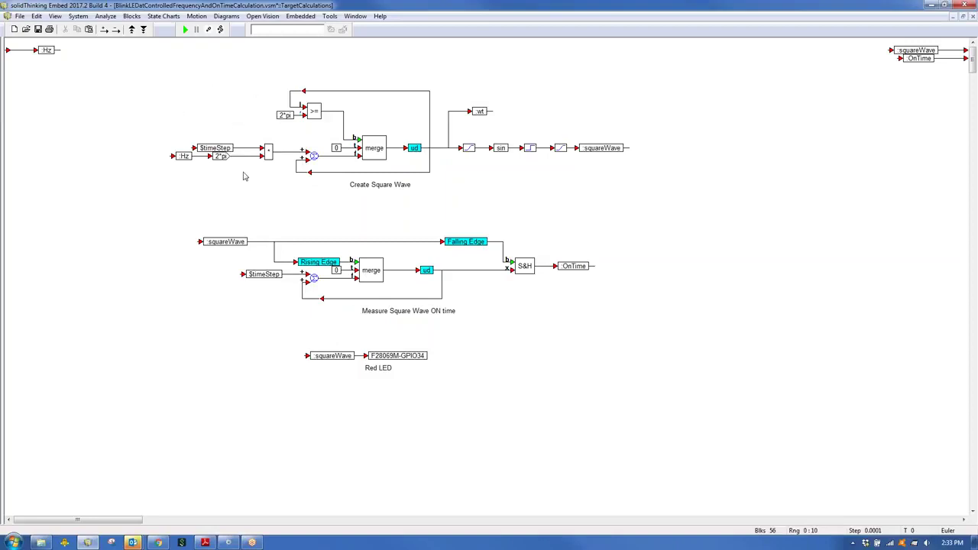
pyautogui.moveTo(189, 68); pyautogui.dragTo(435, 204)
pyautogui.click(410, 220)
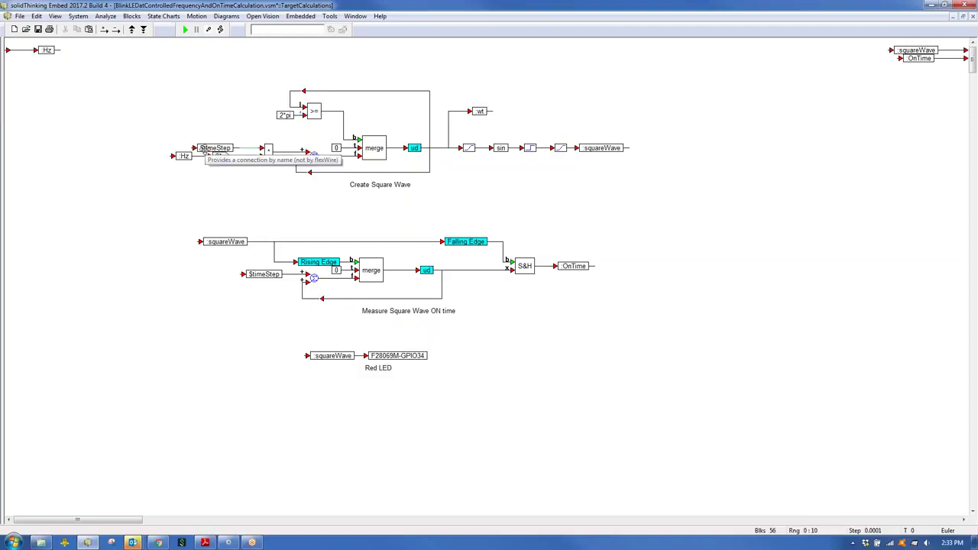
# Move the $timeStep block up from the multiplier input and return it to its row.
pyautogui.moveTo(206, 151); pyautogui.dragTo(202, 135)
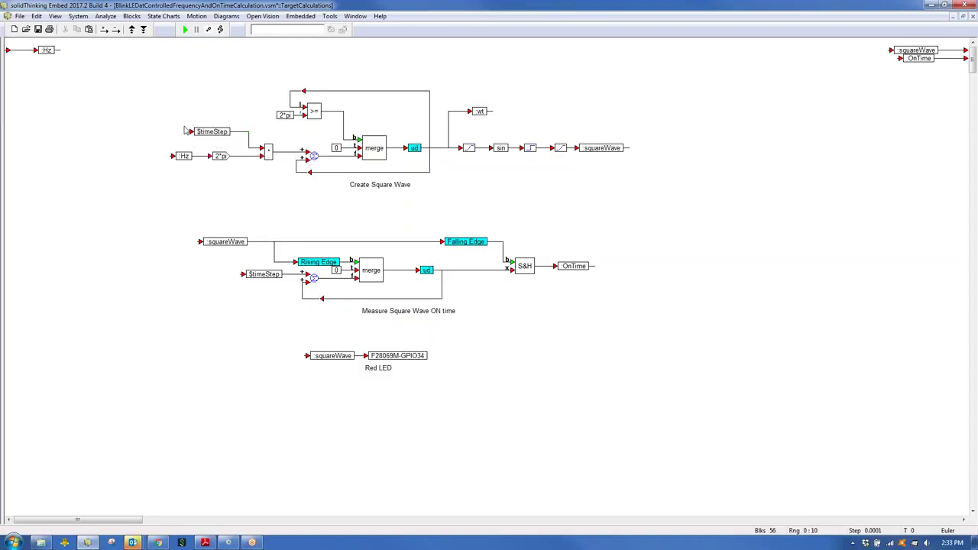
pyautogui.moveTo(210, 131); pyautogui.dragTo(211, 147)
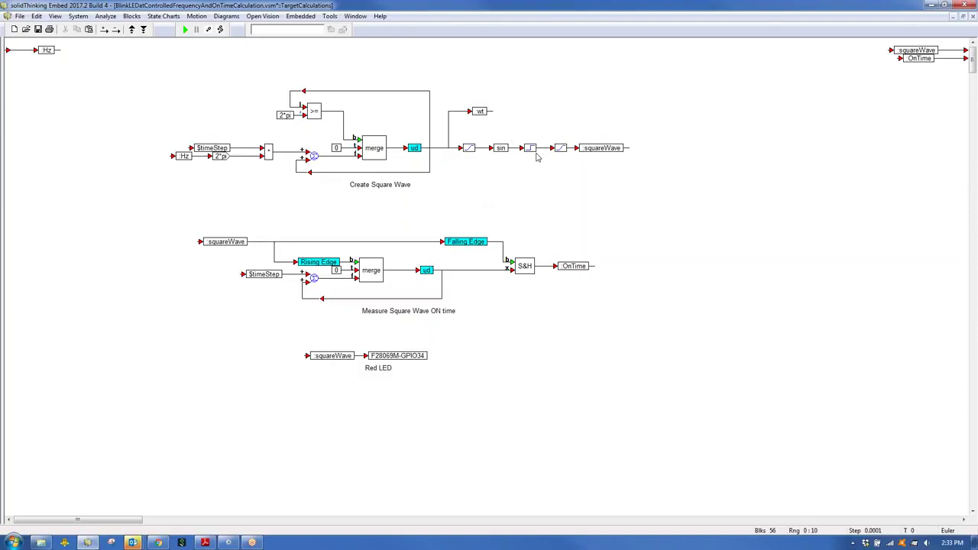
# Move the relay block below the sin block's row and inspect its dead band setting without changing it.
pyautogui.moveTo(529, 148); pyautogui.dragTo(533, 168)
pyautogui.doubleClick(533, 168)
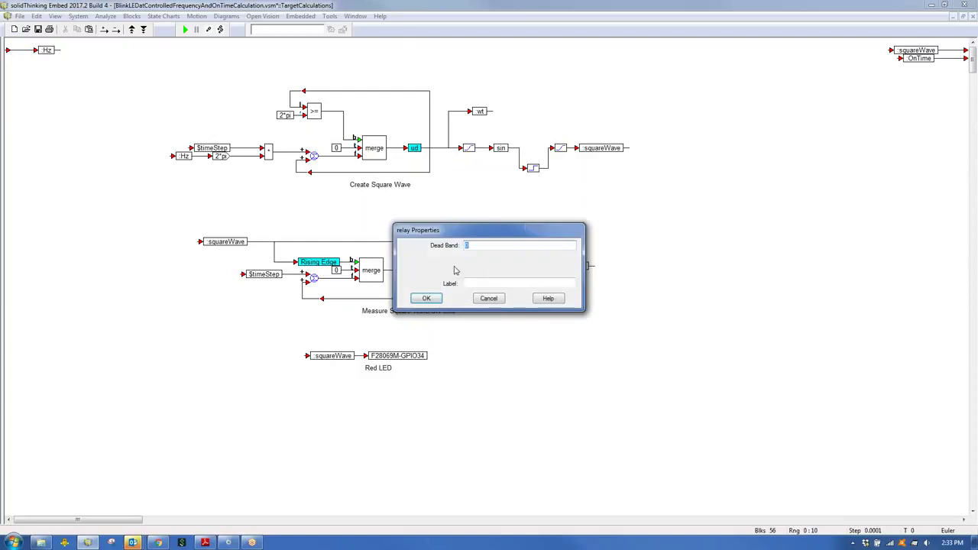
pyautogui.click(489, 299)
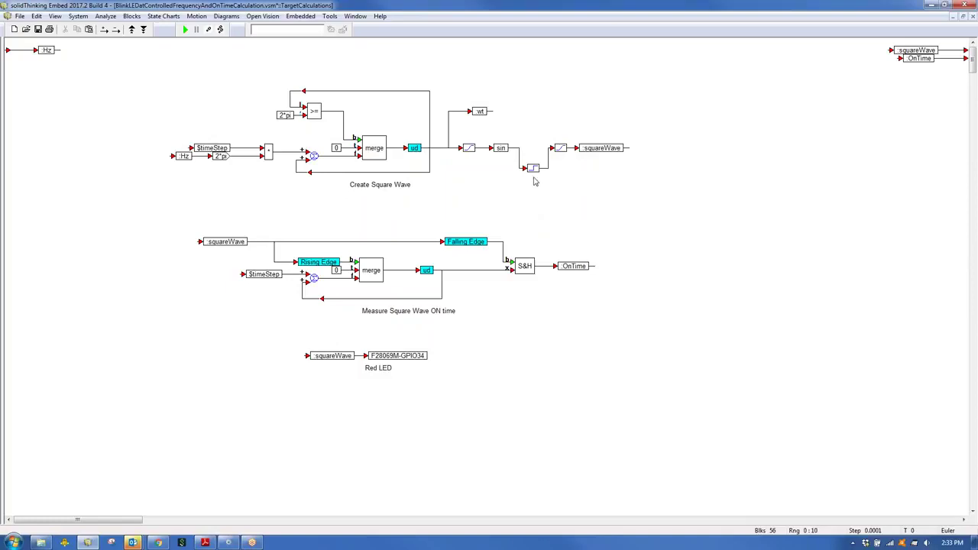
# Return the relay block to the sin block's row and inspect the final limit block's bounds without changing them.
pyautogui.moveTo(535, 170); pyautogui.dragTo(533, 150)
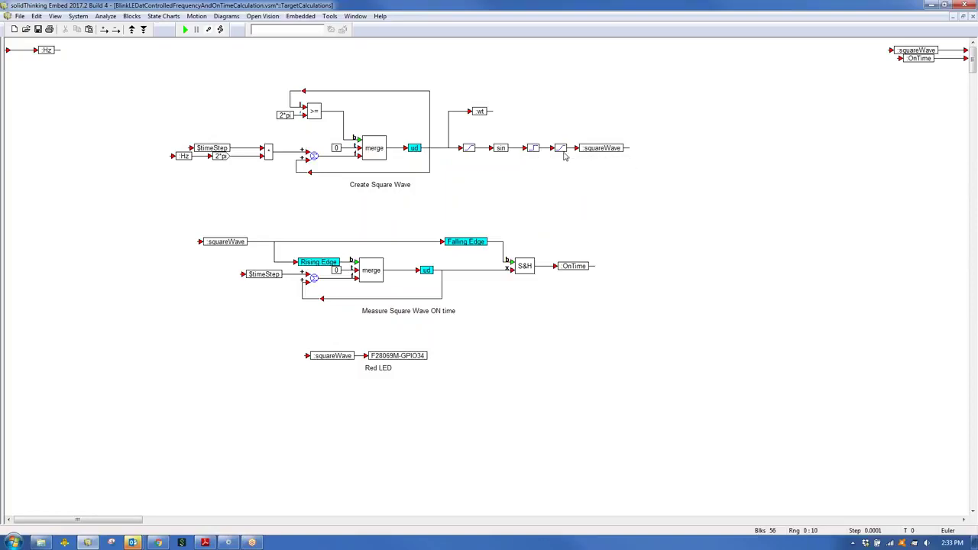
pyautogui.moveTo(562, 156); pyautogui.dragTo(560, 179)
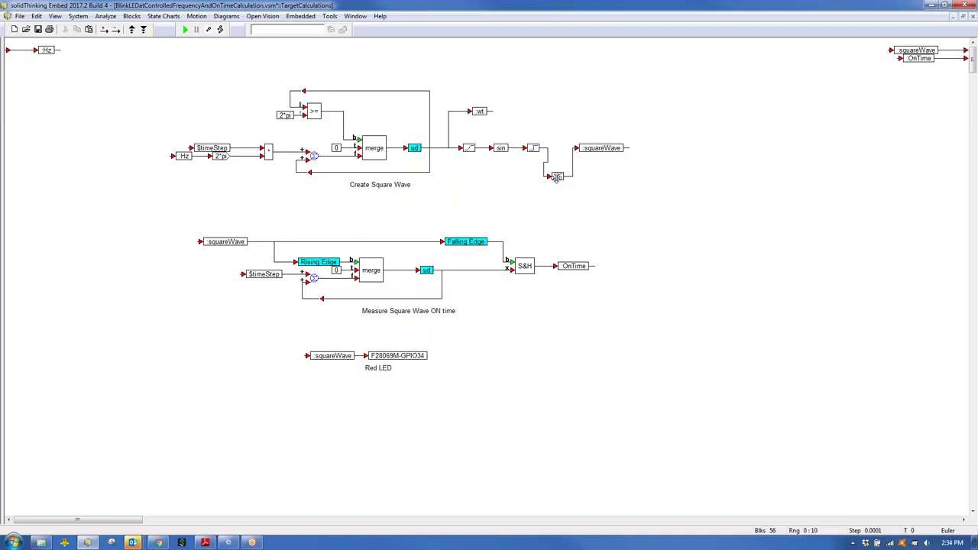
pyautogui.doubleClick(561, 177)
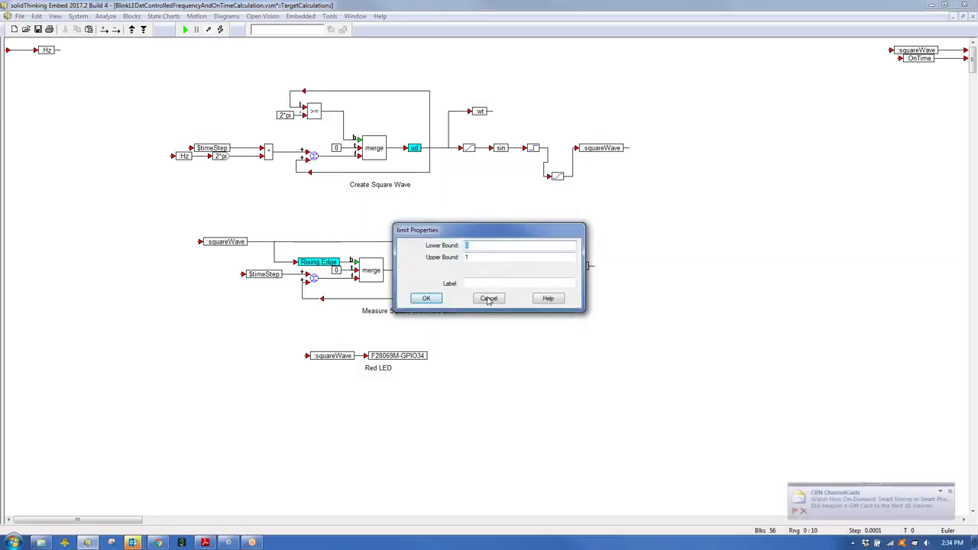
pyautogui.click(488, 299)
pyautogui.moveTo(557, 176); pyautogui.dragTo(558, 151)
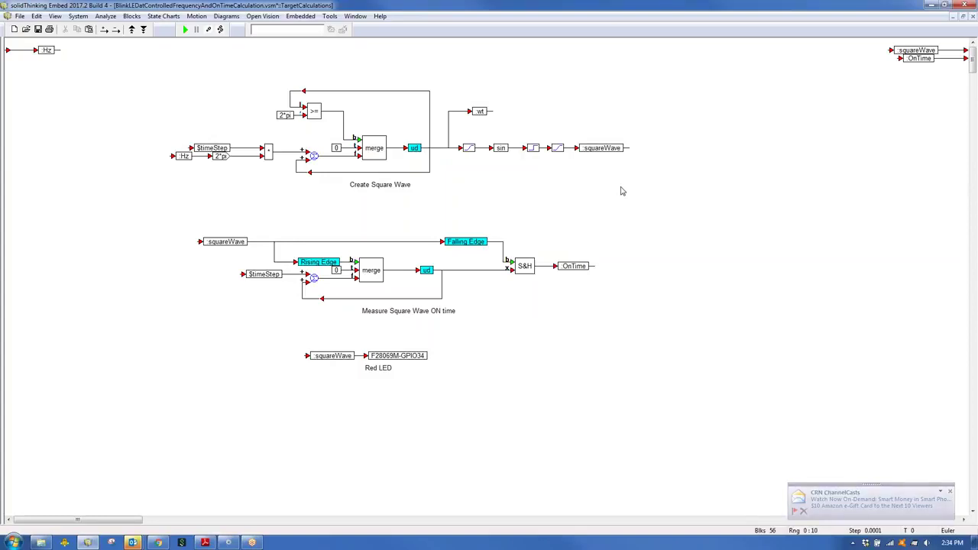
# Run the simulation from the top-level diagram while varying the Blink Frequency slider, leaving it at 4.24 Hz.
pyautogui.rightClick(577, 181)
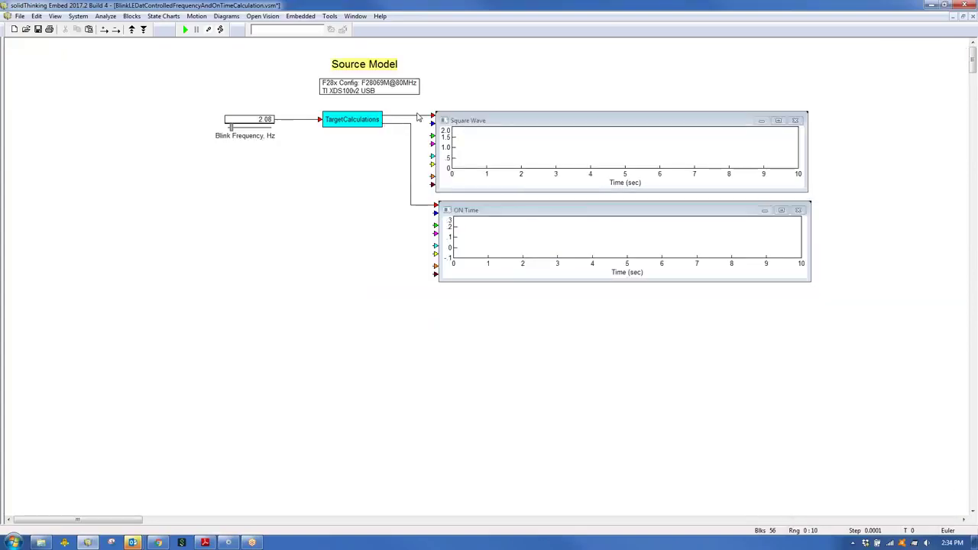
pyautogui.click(185, 31)
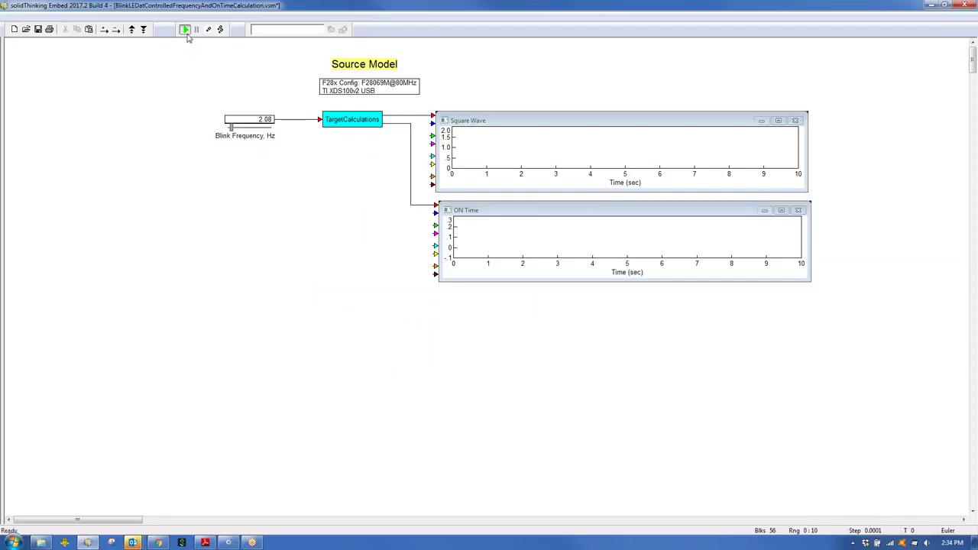
pyautogui.moveTo(234, 129)
pyautogui.mouseDown()
pyautogui.moveTo(256, 130)
pyautogui.moveTo(234, 128)
pyautogui.moveTo(256, 130)
pyautogui.moveTo(242, 130)
pyautogui.mouseUp()
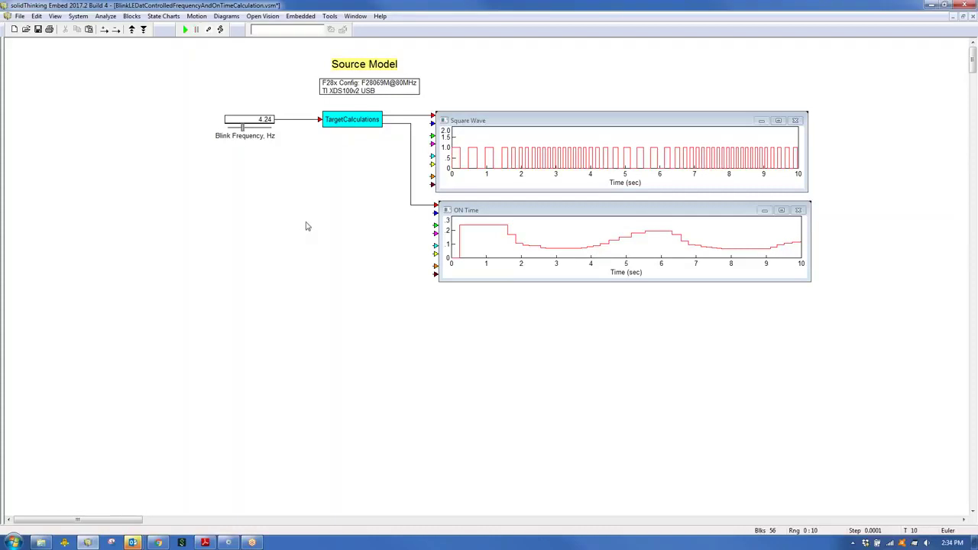
# In TargetCalculations, shift the squareWave output variable slightly right and move the Measure Square Wave ON time label left.
pyautogui.doubleClick(357, 119)
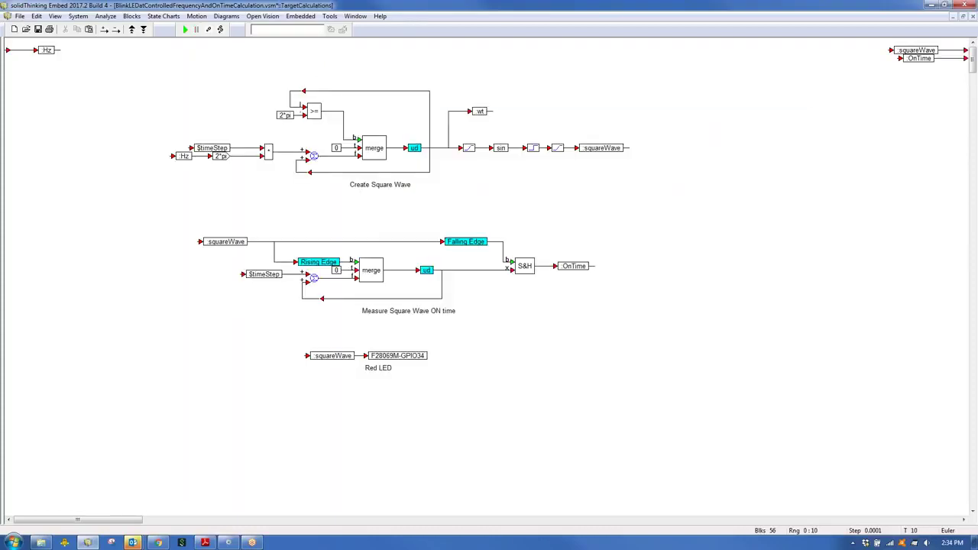
pyautogui.moveTo(600, 148)
pyautogui.mouseDown()
pyautogui.moveTo(626, 129)
pyautogui.moveTo(607, 149)
pyautogui.mouseUp()
pyautogui.moveTo(188, 209); pyautogui.dragTo(620, 328)
pyautogui.click(569, 323)
pyautogui.moveTo(441, 314); pyautogui.dragTo(423, 314)
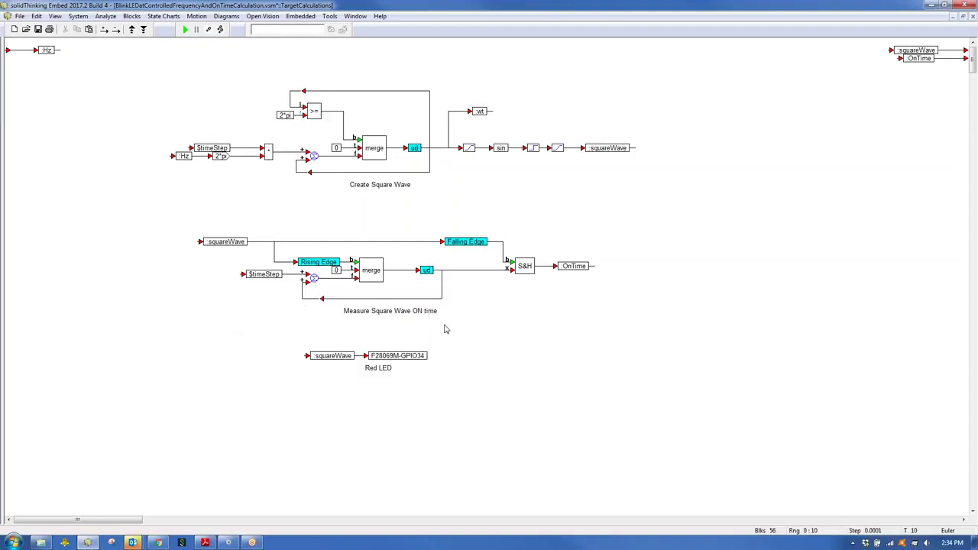
# Shift the squareWave input variable of the ON time section left and nudge its $timeStep block slightly right.
pyautogui.moveTo(217, 243)
pyautogui.mouseDown()
pyautogui.moveTo(208, 206)
pyautogui.moveTo(206, 243)
pyautogui.mouseUp()
pyautogui.click(214, 243)
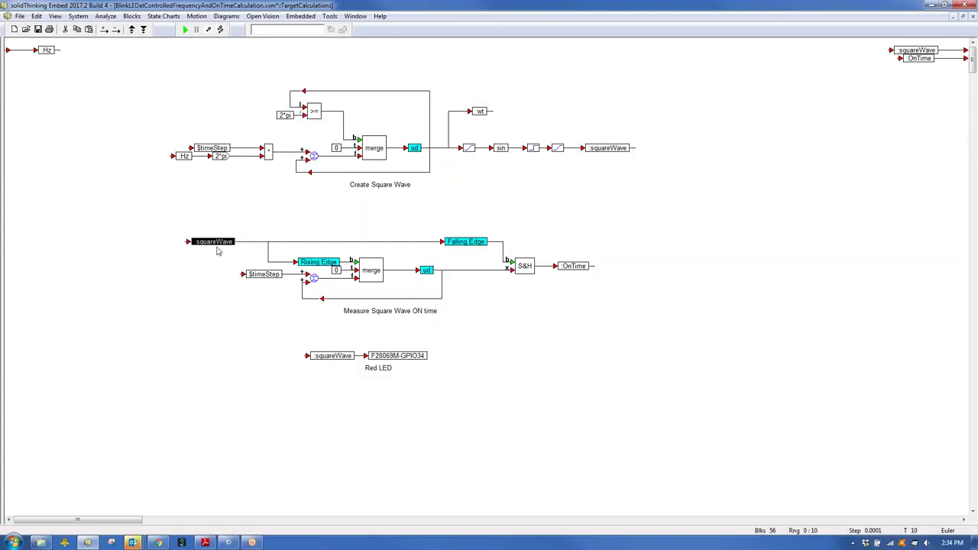
pyautogui.click(237, 325)
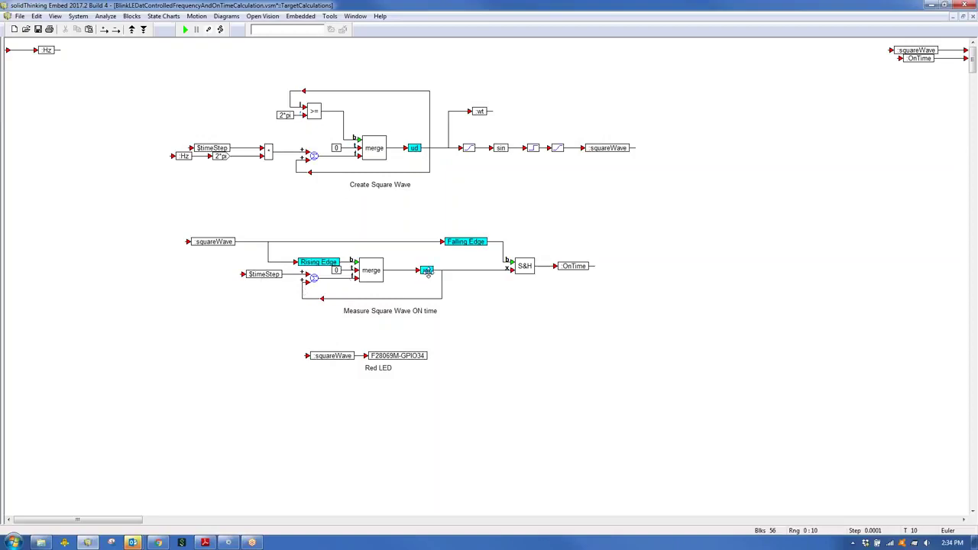
pyautogui.moveTo(263, 276)
pyautogui.mouseDown()
pyautogui.moveTo(246, 276)
pyautogui.moveTo(264, 276)
pyautogui.mouseUp()
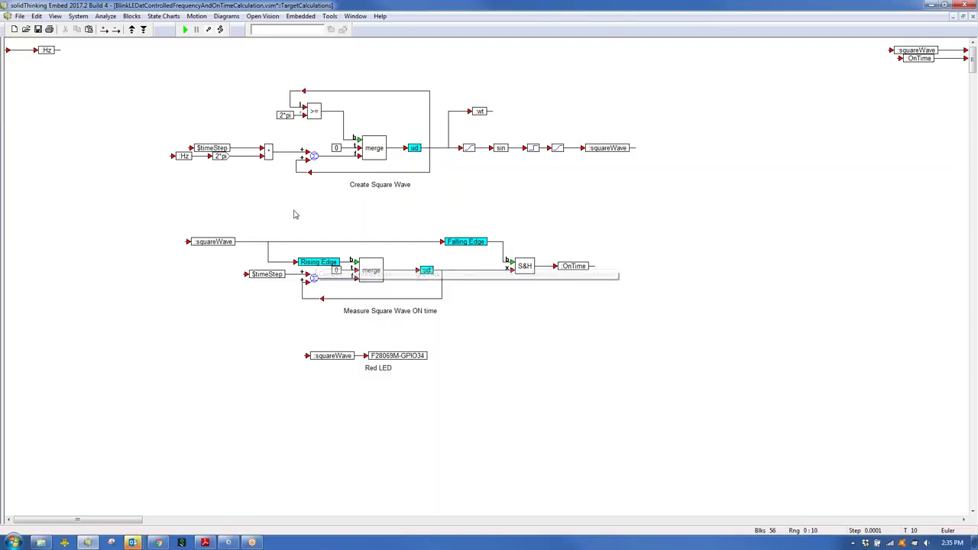
# Add a plot block wired to the squareWave output variable, widen it and place it beside the S&H block.
pyautogui.click(132, 16)
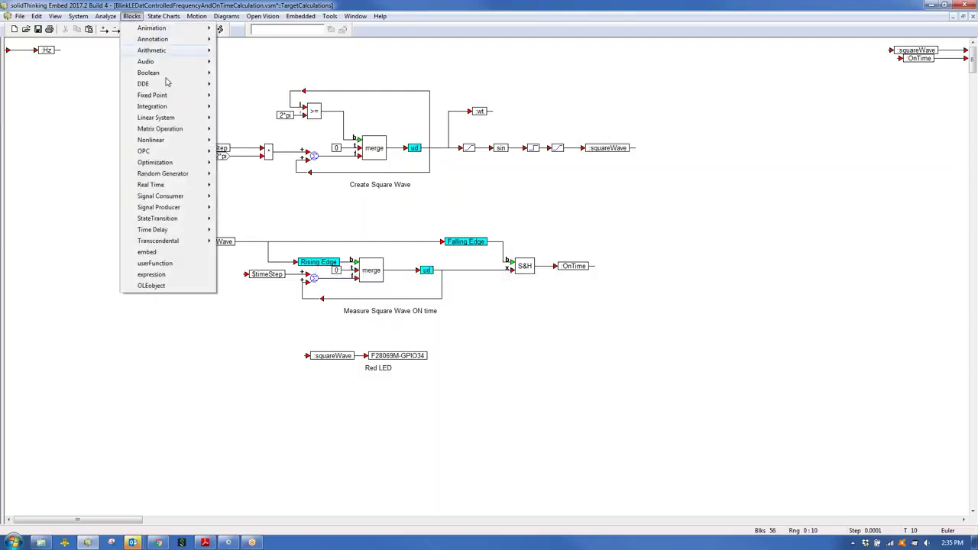
pyautogui.moveTo(175, 197)
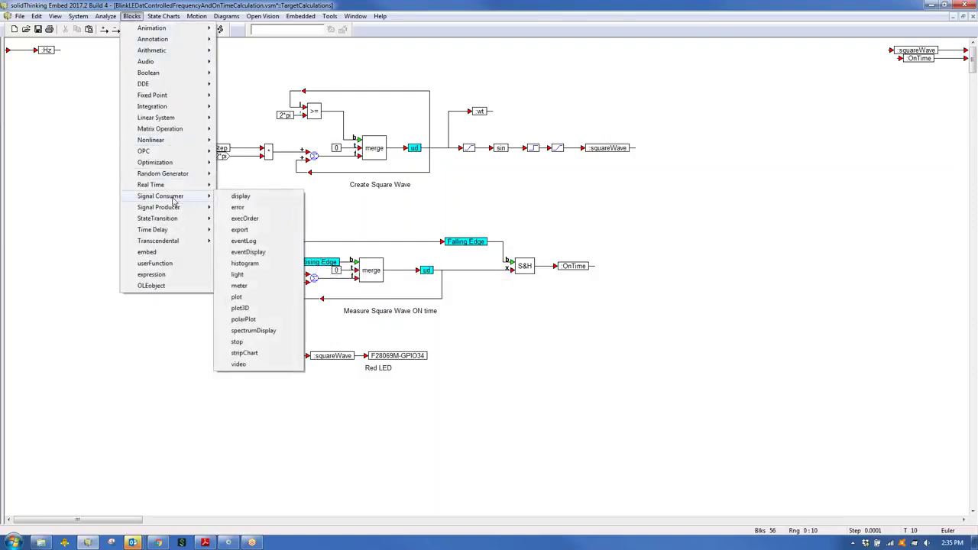
pyautogui.click(237, 297)
pyautogui.click(593, 341)
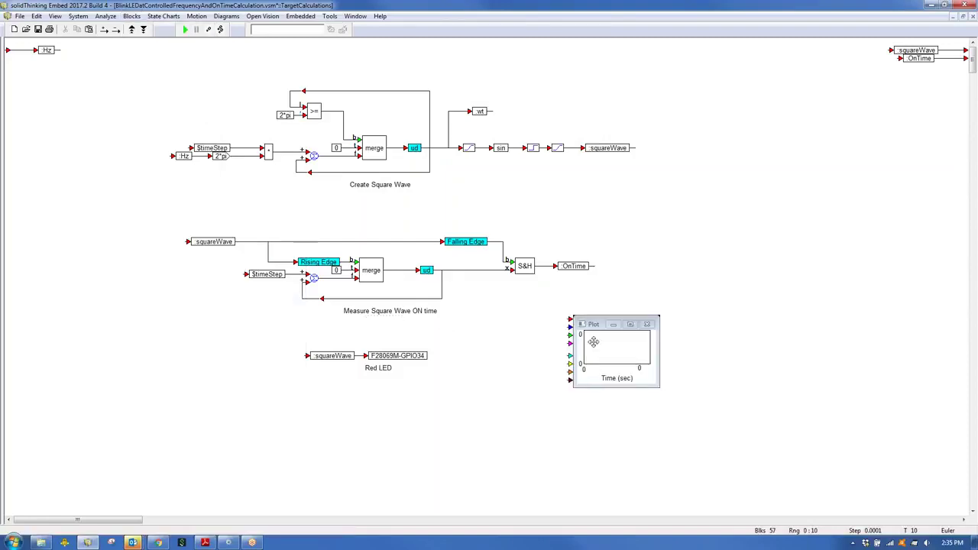
pyautogui.moveTo(593, 342); pyautogui.dragTo(584, 337)
pyautogui.moveTo(560, 301); pyautogui.dragTo(638, 147)
pyautogui.moveTo(650, 382); pyautogui.dragTo(882, 402)
pyautogui.moveTo(762, 378); pyautogui.dragTo(742, 284)
# Start the simulation and give the new plot fixed bounds with a Y upper bound of 2.
pyautogui.press('F5')
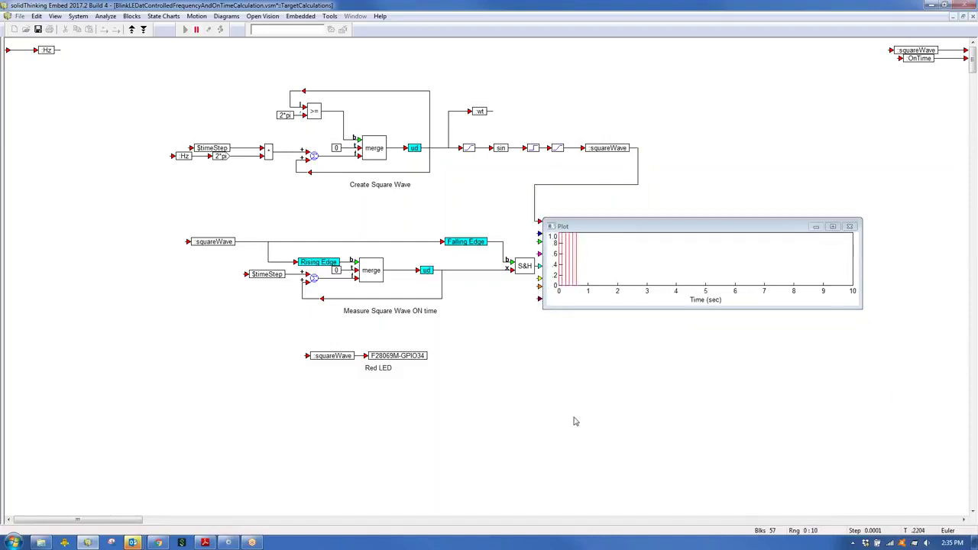
pyautogui.rightClick(698, 262)
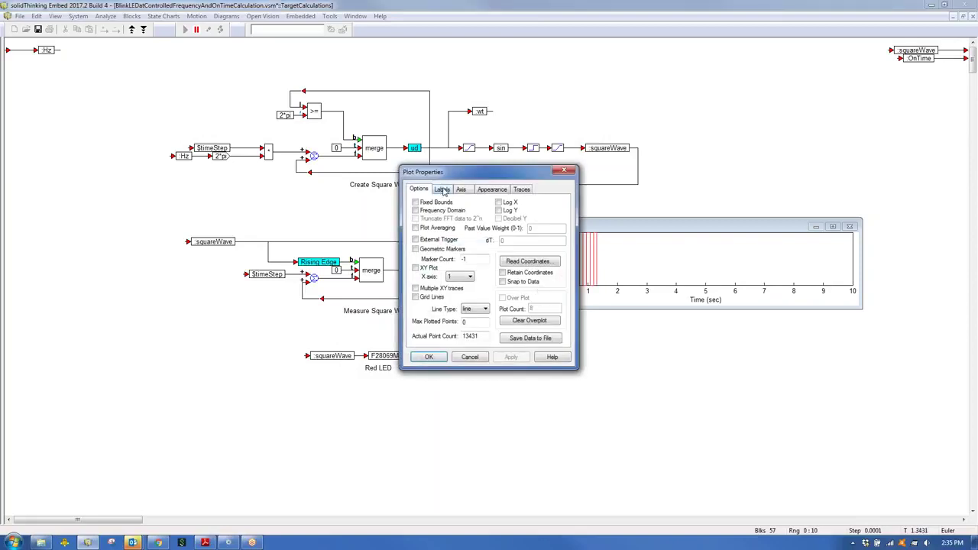
pyautogui.click(461, 190)
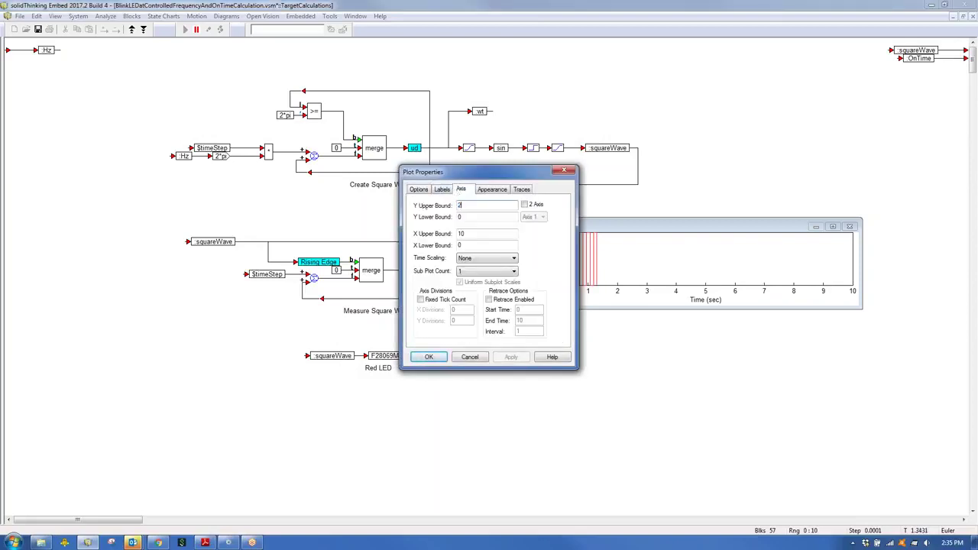
pyautogui.click(419, 189)
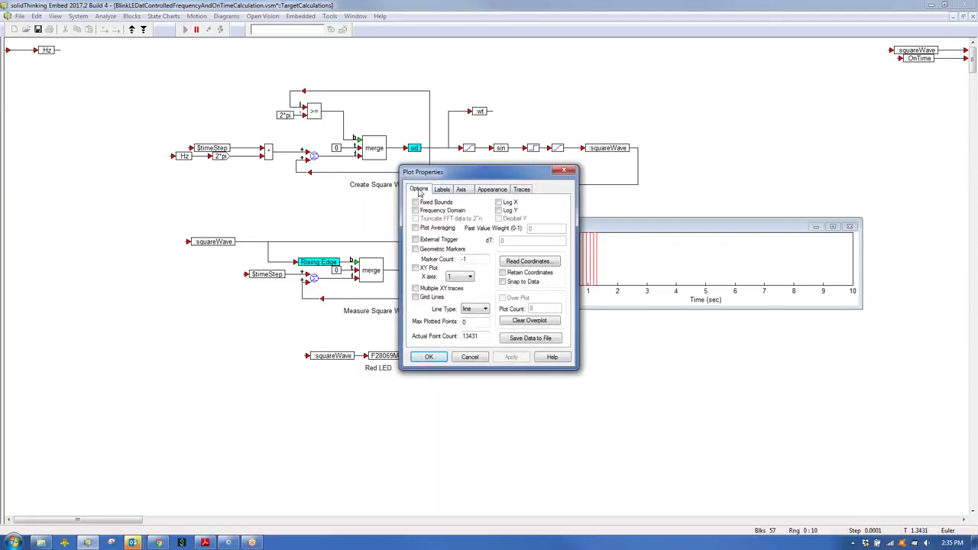
pyautogui.click(429, 357)
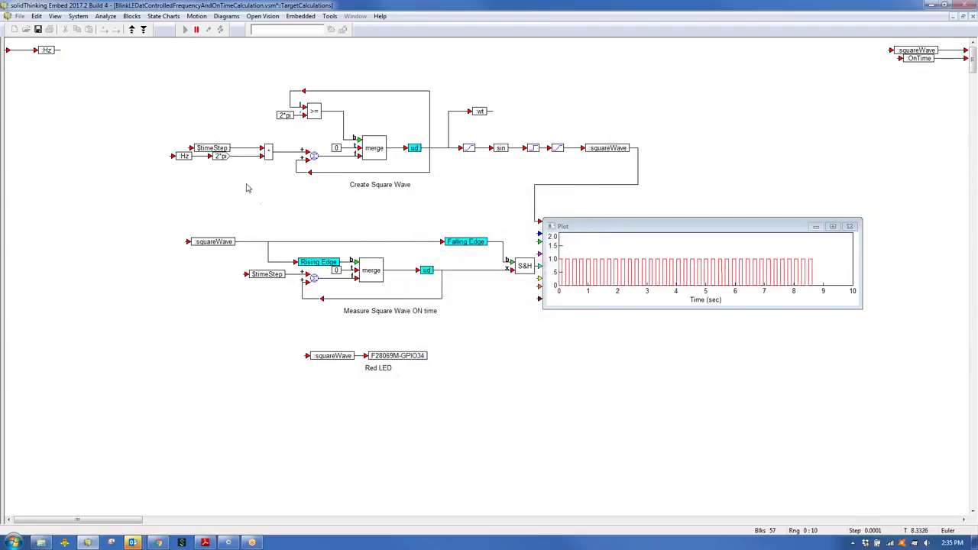
# Set the blink frequency to 1 Hz, rerun the simulation from TargetCalculations and shift the plot right, clear of the OnTime variable.
pyautogui.rightClick(159, 129)
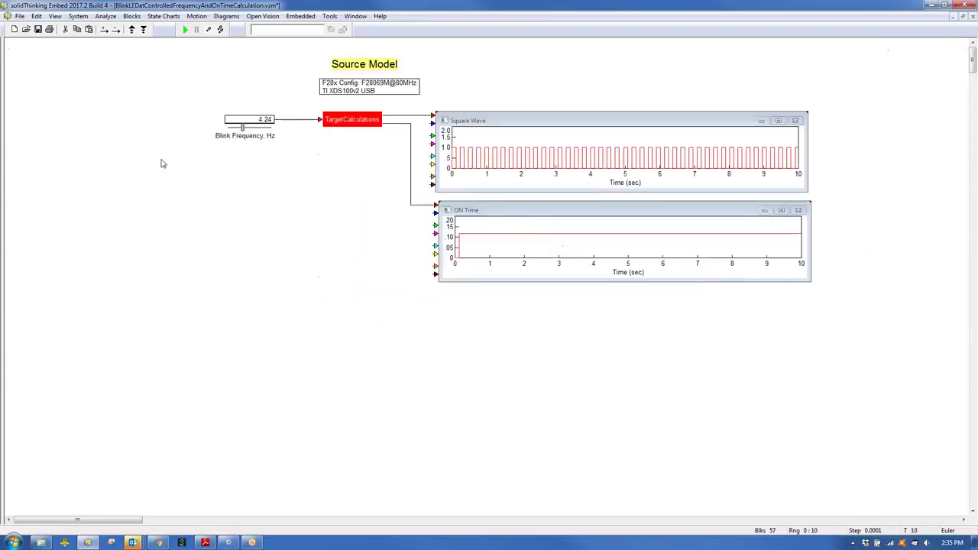
pyautogui.moveTo(243, 128); pyautogui.dragTo(223, 130)
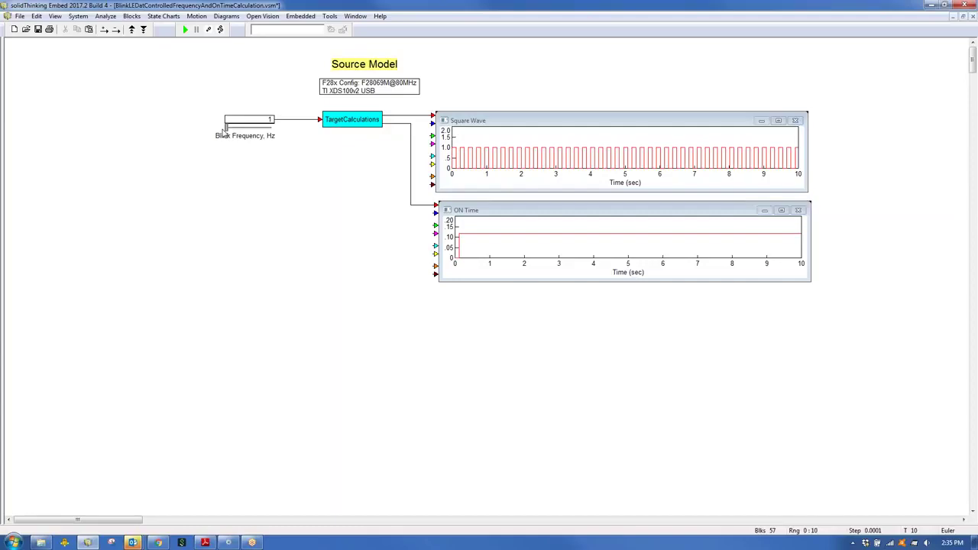
pyautogui.rightClick(353, 120)
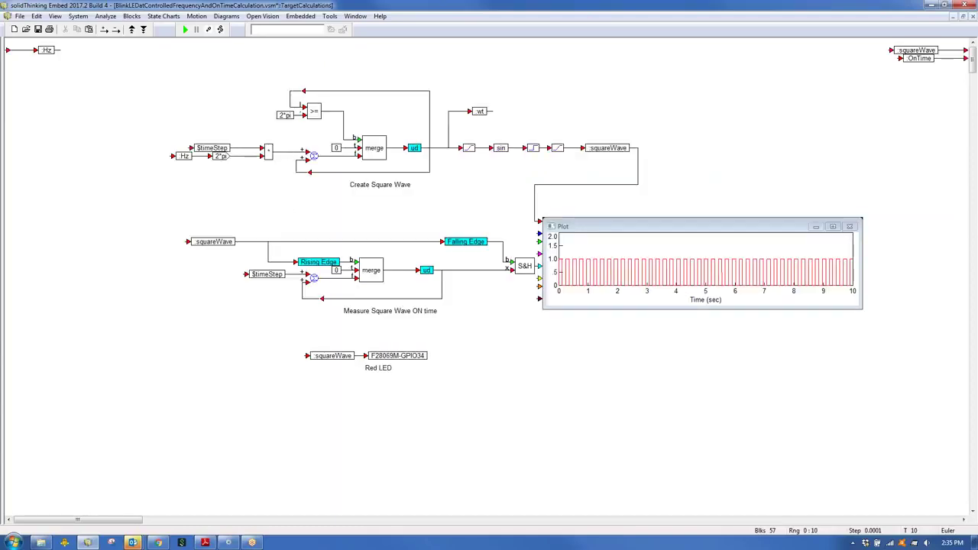
pyautogui.click(185, 30)
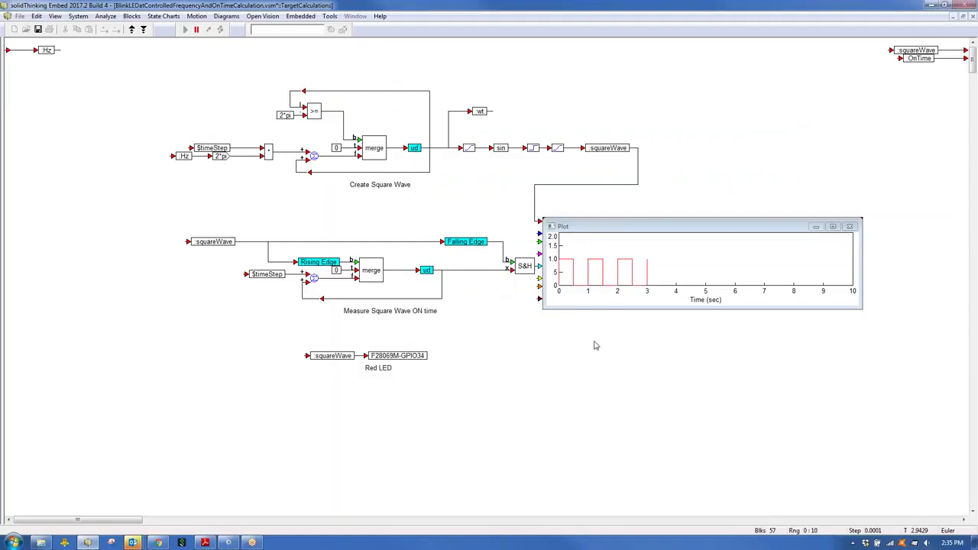
pyautogui.moveTo(627, 271); pyautogui.dragTo(688, 269)
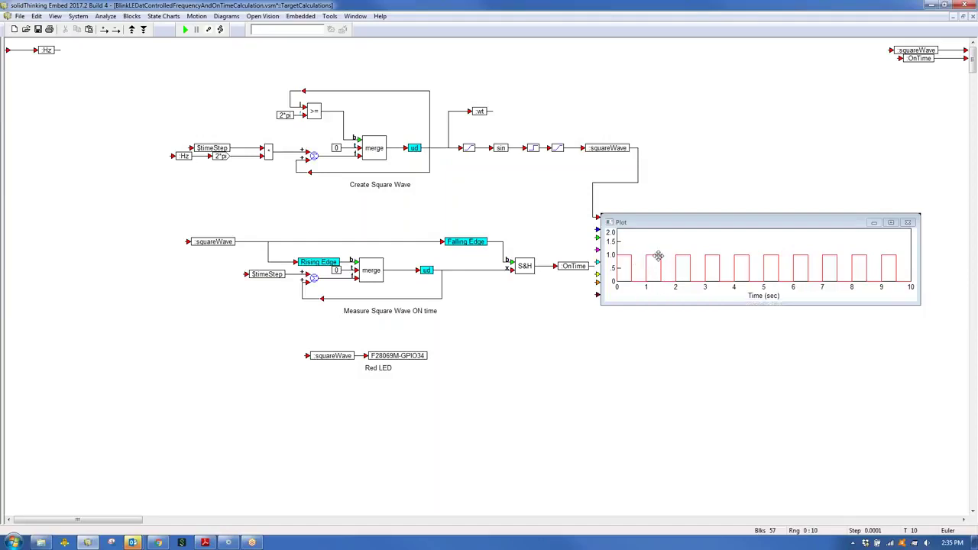
pyautogui.moveTo(636, 268)
pyautogui.mouseDown()
pyautogui.moveTo(656, 296)
pyautogui.moveTo(648, 277)
pyautogui.mouseUp()
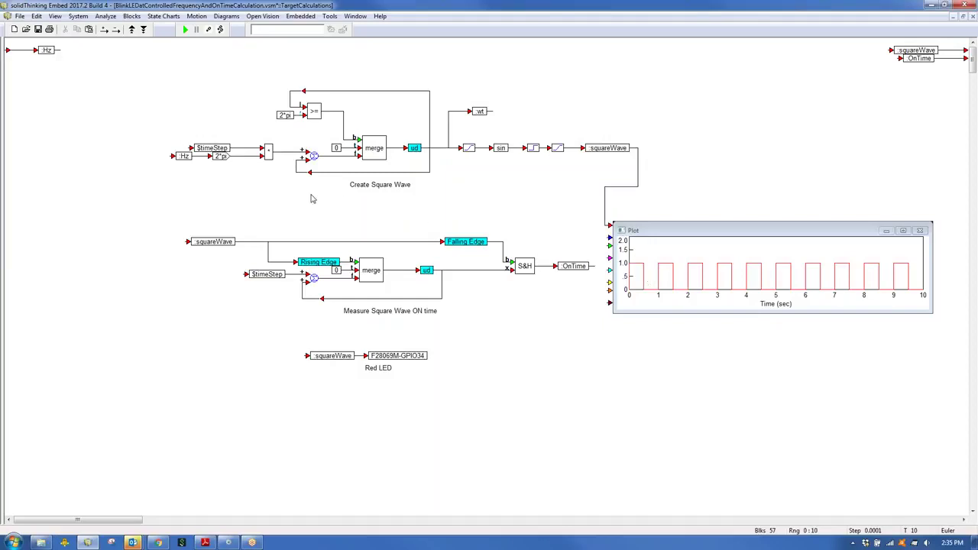
# Paste a gain block, set it to 1.1, and wire it from the Rising Edge signal to the plot's second input.
pyautogui.hotkey('ctrl', 'v')
pyautogui.click(411, 214)
pyautogui.click(413, 214)
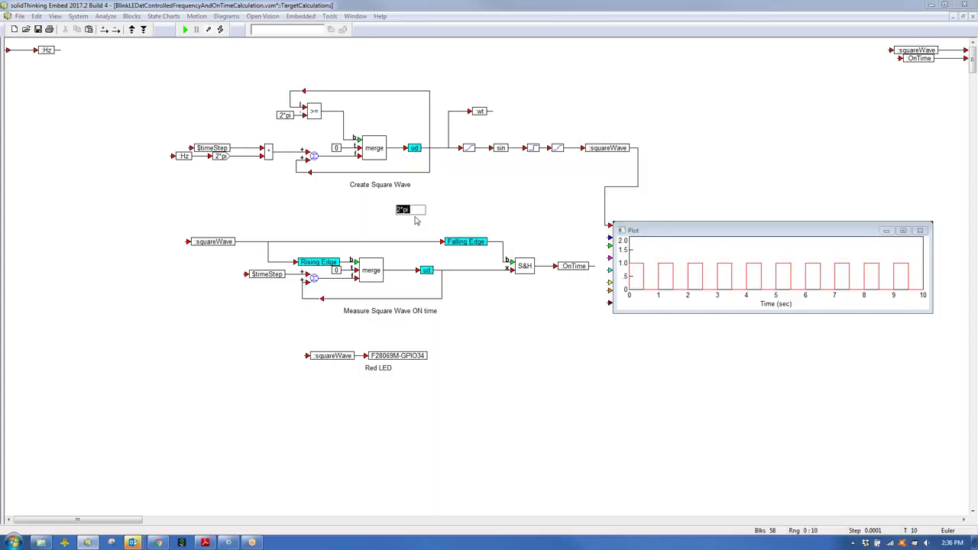
pyautogui.write('1.1')
pyautogui.press('Return')
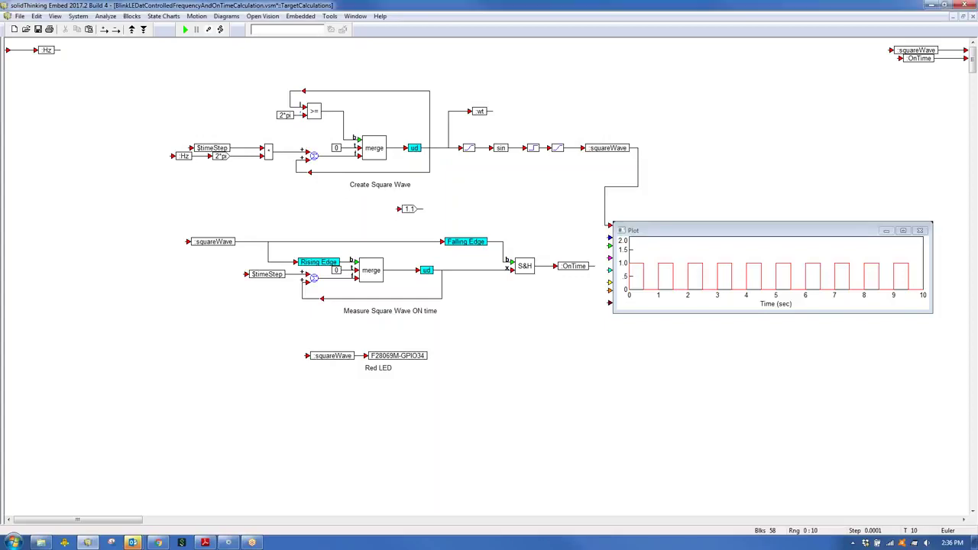
pyautogui.moveTo(398, 213); pyautogui.dragTo(345, 269)
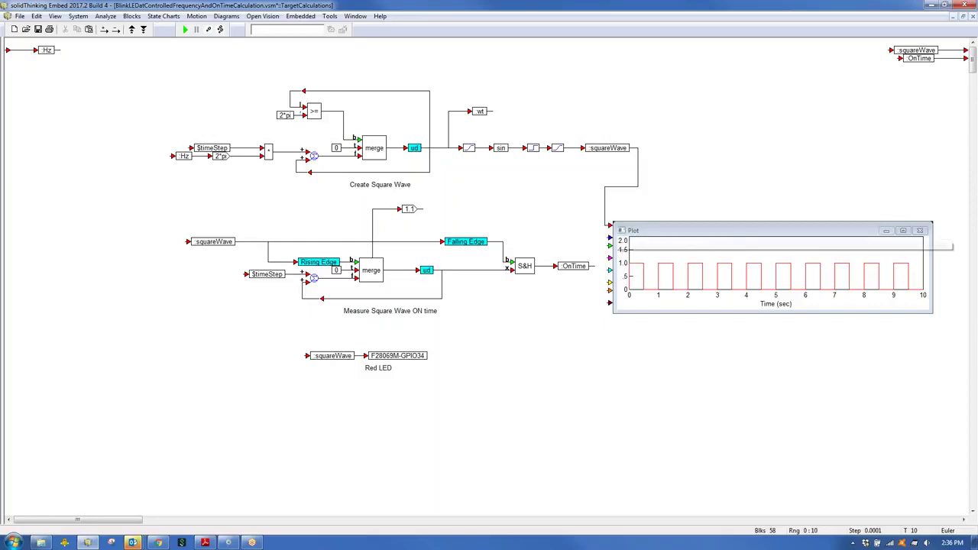
pyautogui.moveTo(610, 238); pyautogui.dragTo(517, 295)
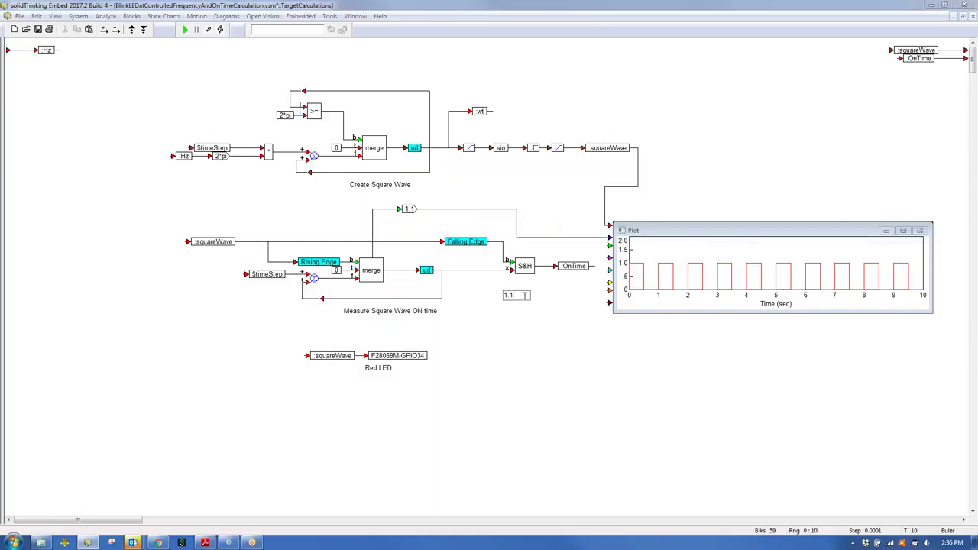
# Set the gain copy below the S&H block to 1.2 and wire it from Falling Edge to the plot's third input.
pyautogui.write('.2')
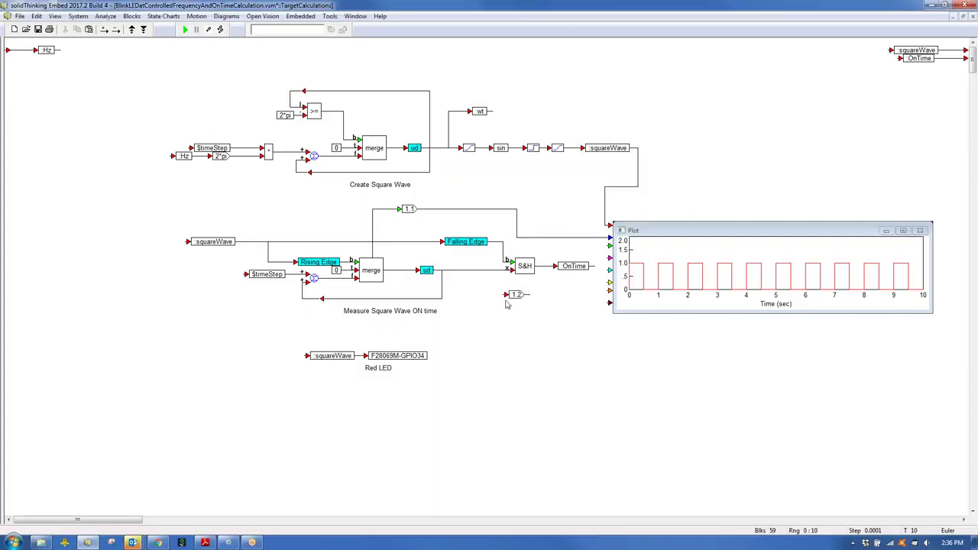
pyautogui.moveTo(506, 294); pyautogui.dragTo(503, 242)
pyautogui.moveTo(529, 294); pyautogui.dragTo(611, 246)
# Enlarge the plot vertically and rerun the simulation with the rising and falling edge signals.
pyautogui.moveTo(661, 313); pyautogui.dragTo(661, 448)
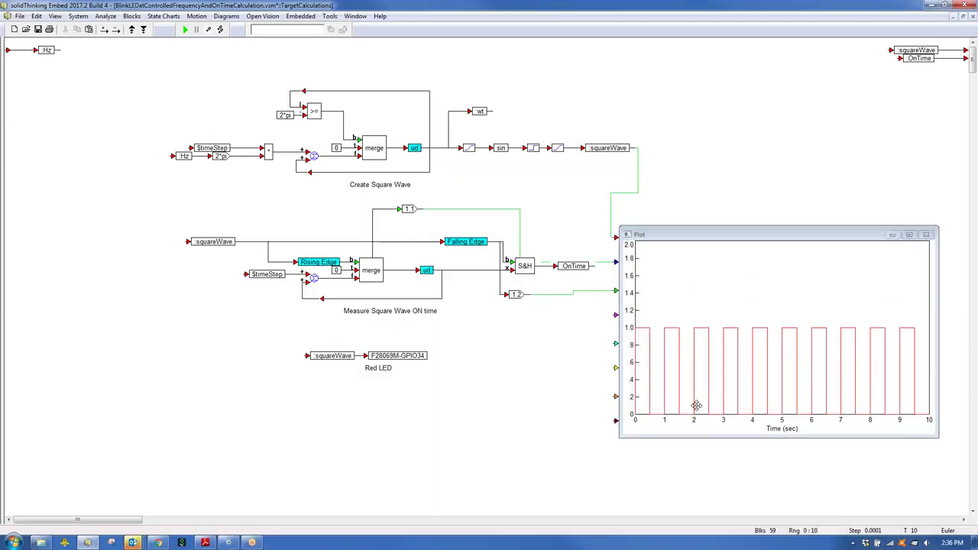
pyautogui.press('F5')
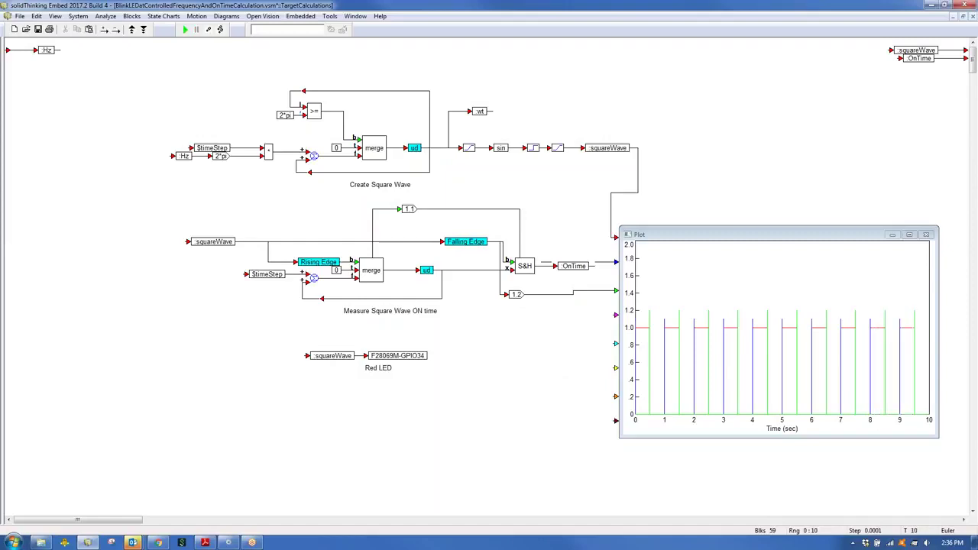
# Examine the delay and comparison logic inside the Rising Edge and Falling Edge compound blocks.
pyautogui.rightClick(321, 267)
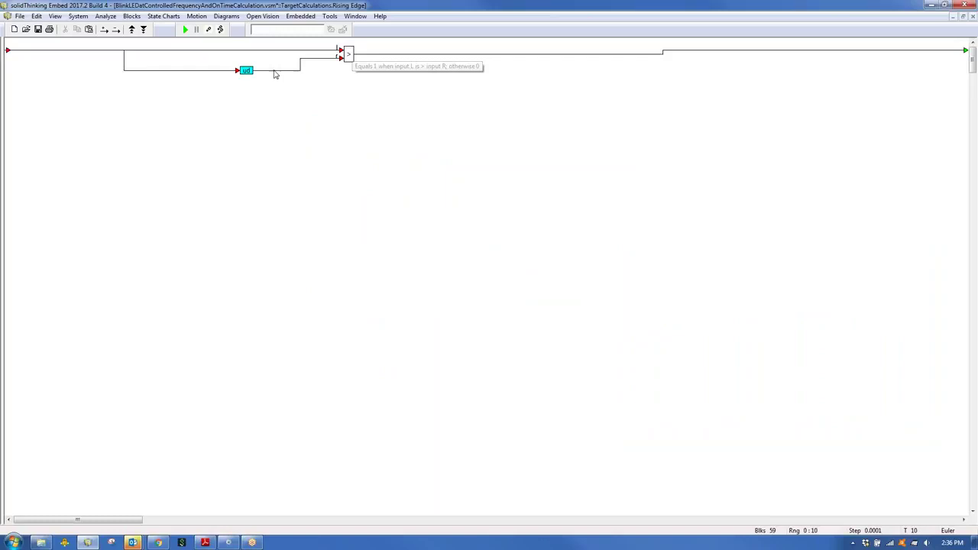
pyautogui.rightClick(349, 107)
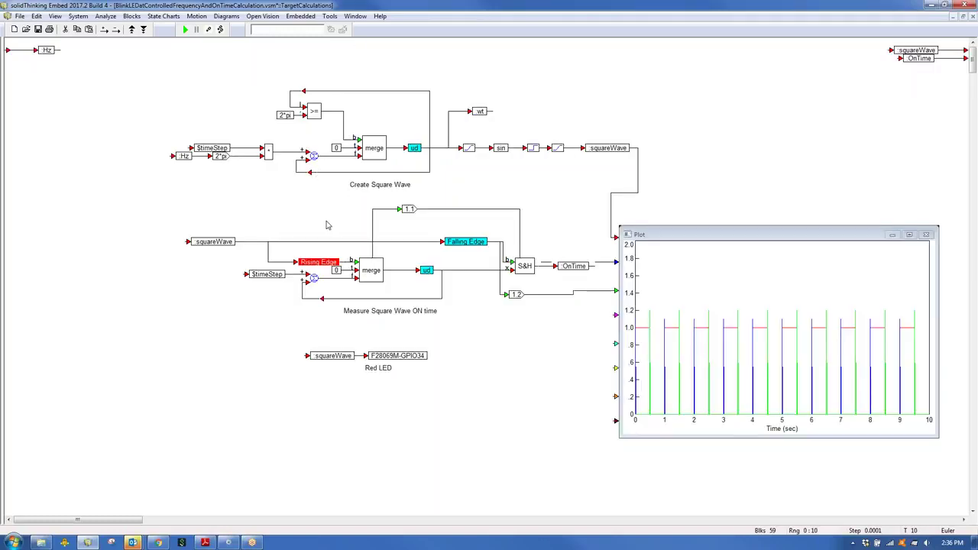
pyautogui.doubleClick(457, 242)
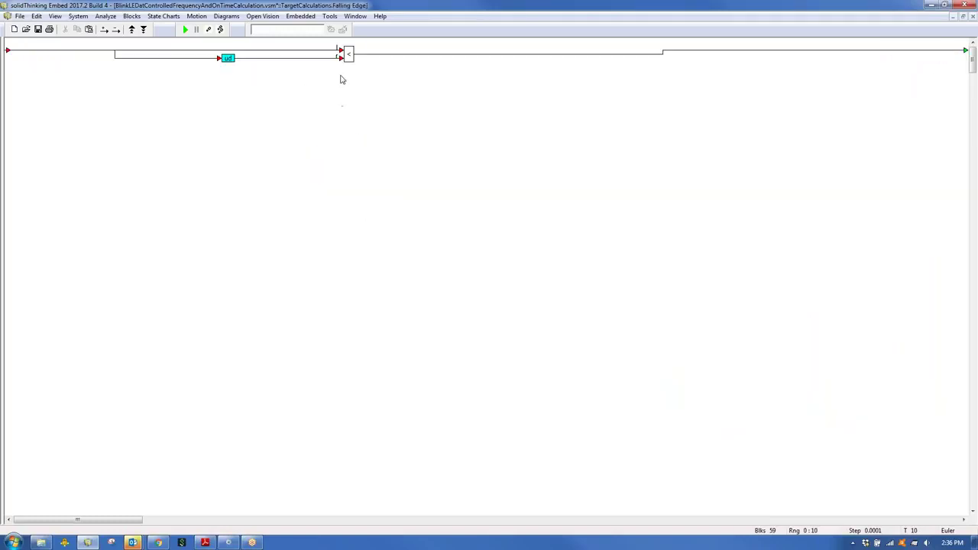
# Return to the TargetCalculations diagram and delete its 1.1 and 1.2 gain blocks.
pyautogui.rightClick(346, 105)
pyautogui.click(578, 209)
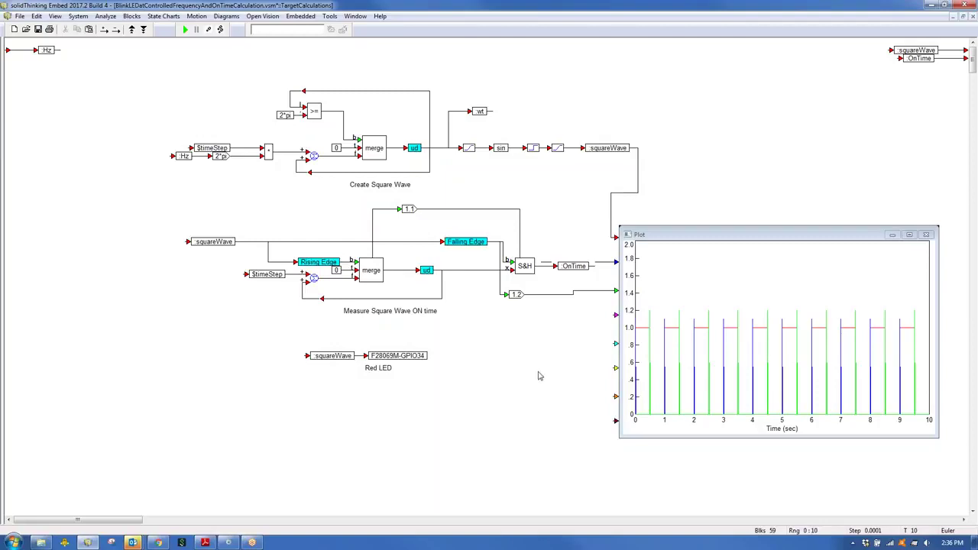
pyautogui.click(511, 294)
pyautogui.press('Delete')
pyautogui.moveTo(375, 192); pyautogui.dragTo(413, 220)
pyautogui.press('Delete')
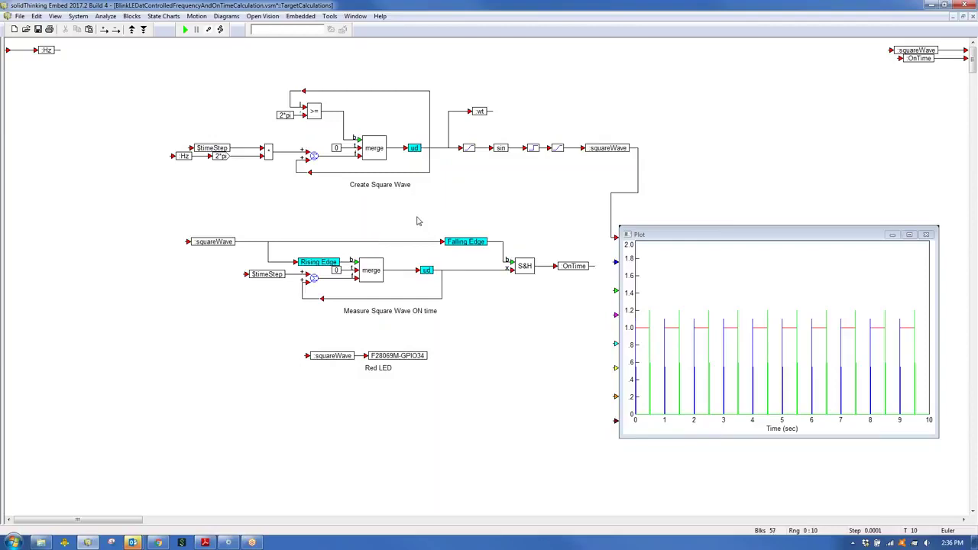
# Connect the OnTime variable to the plot's first input in place of squareWave, and run the simulation briefly.
pyautogui.moveTo(368, 269); pyautogui.dragTo(375, 269)
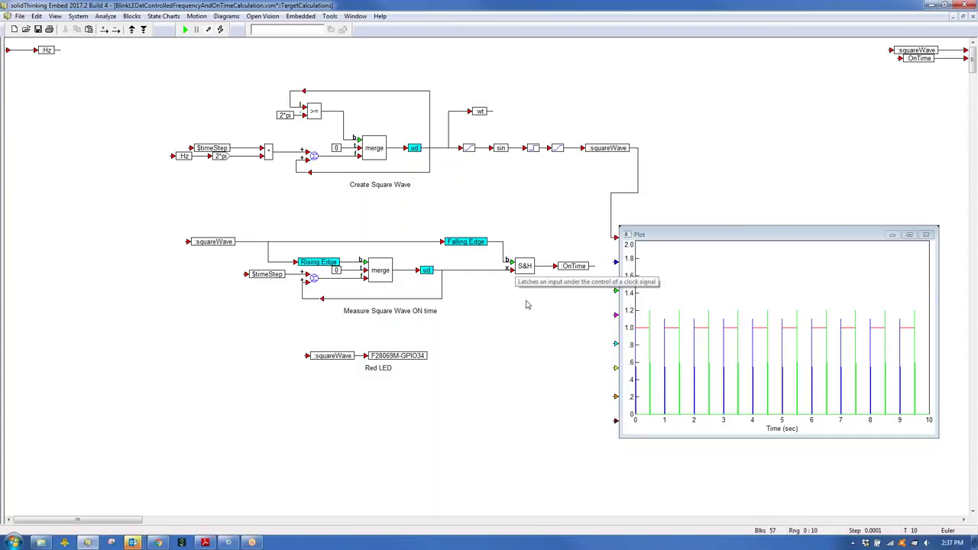
pyautogui.moveTo(616, 237); pyautogui.dragTo(595, 265)
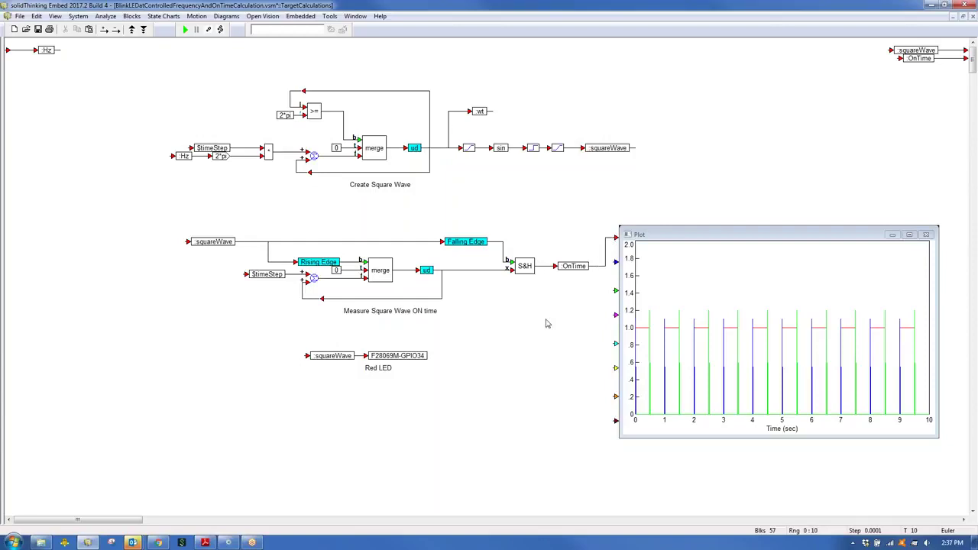
pyautogui.press('F5')
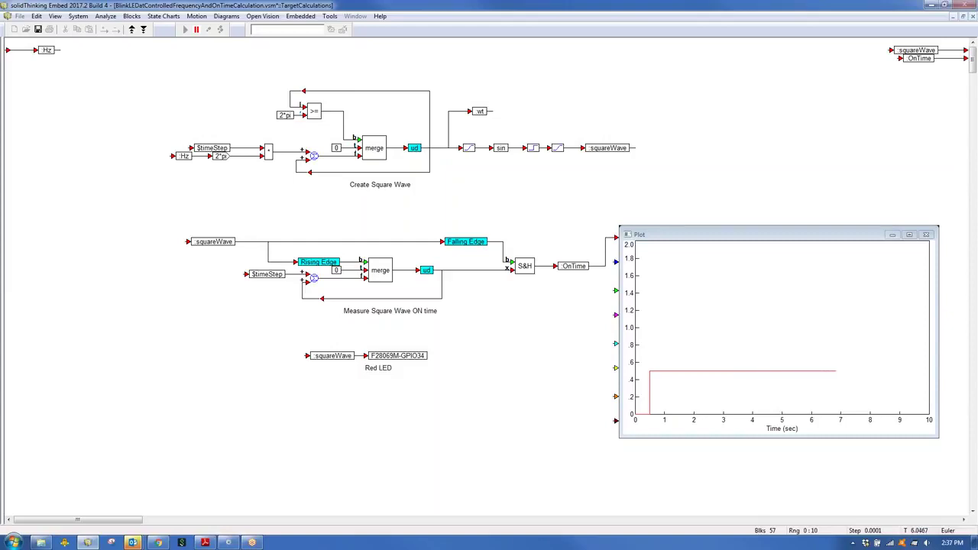
pyautogui.click(196, 29)
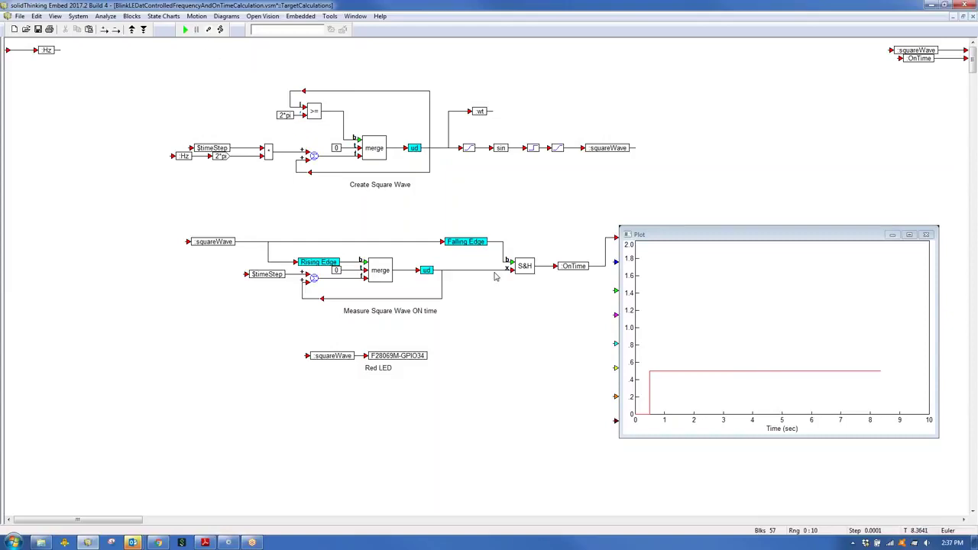
# Delete the plot, move the F28069M-GPIO34 block farther from its squareWave input, and go back to the top-level model.
pyautogui.click(926, 235)
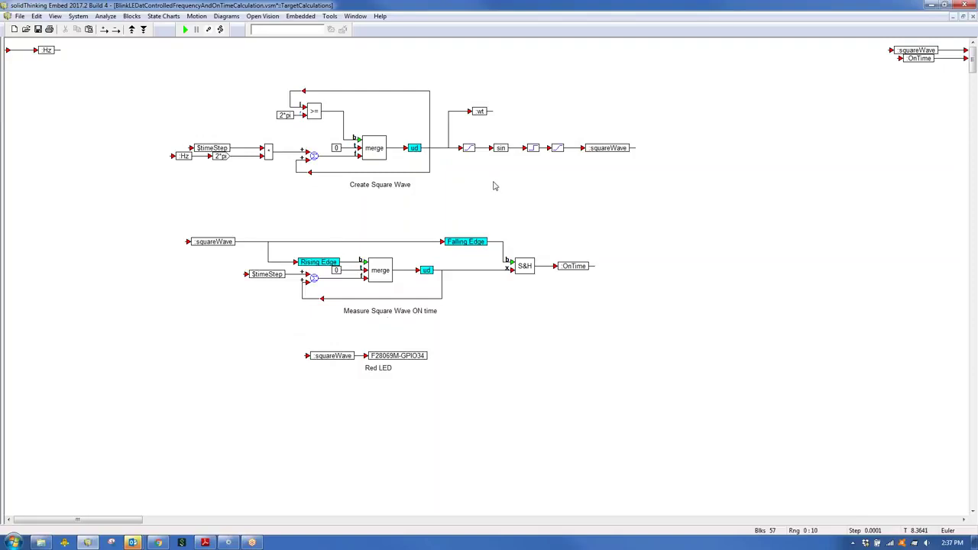
pyautogui.moveTo(133, 79); pyautogui.dragTo(440, 214)
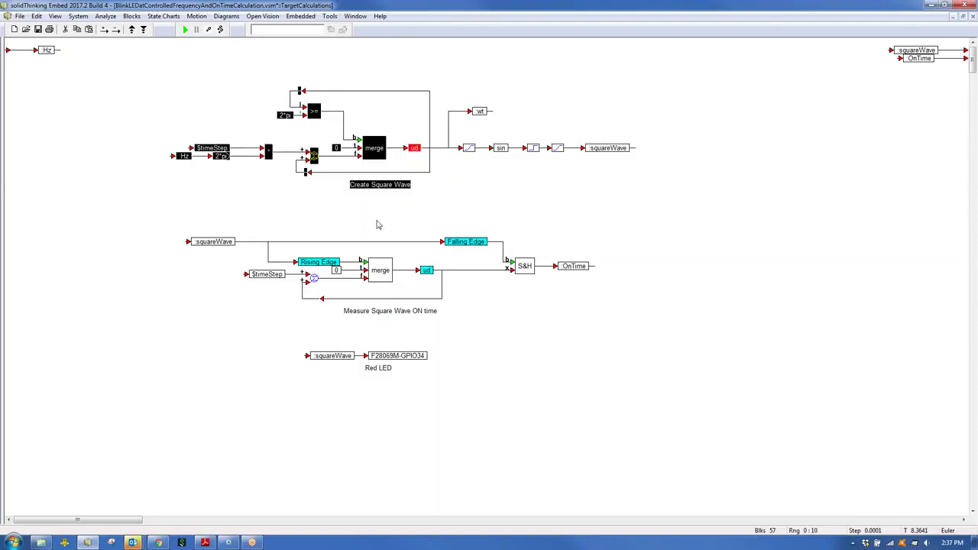
pyautogui.click(252, 329)
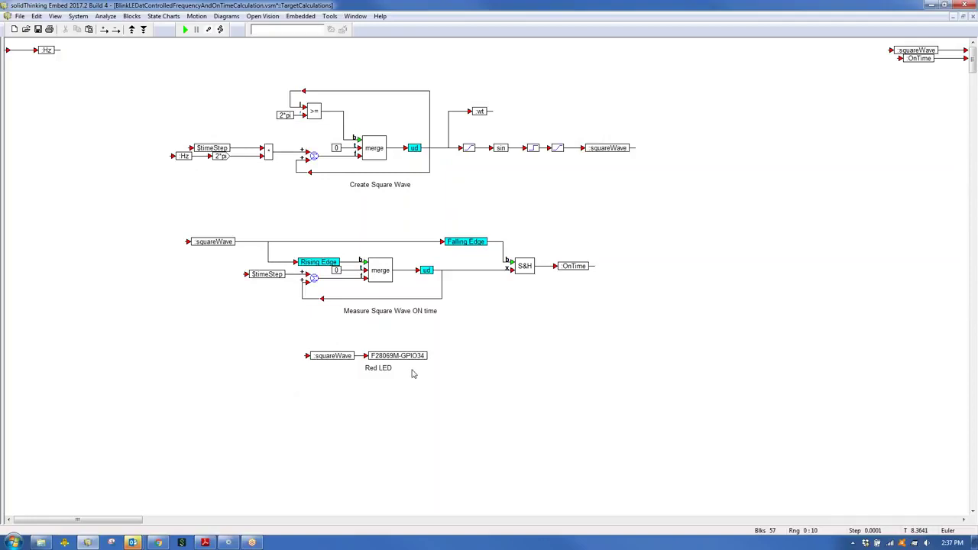
pyautogui.moveTo(392, 355); pyautogui.dragTo(417, 355)
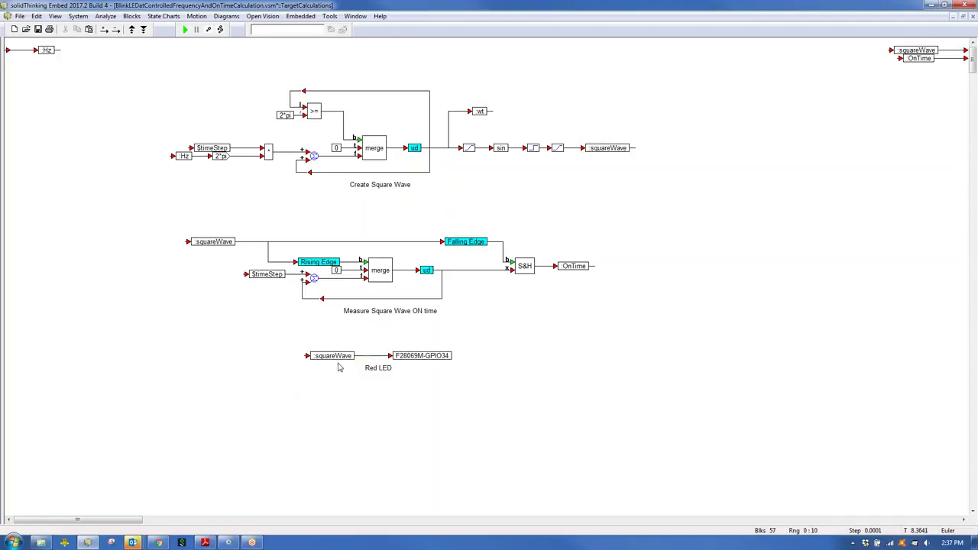
pyautogui.moveTo(334, 356)
pyautogui.mouseDown()
pyautogui.moveTo(608, 165)
pyautogui.moveTo(486, 265)
pyautogui.moveTo(337, 357)
pyautogui.mouseUp()
pyautogui.rightClick(547, 327)
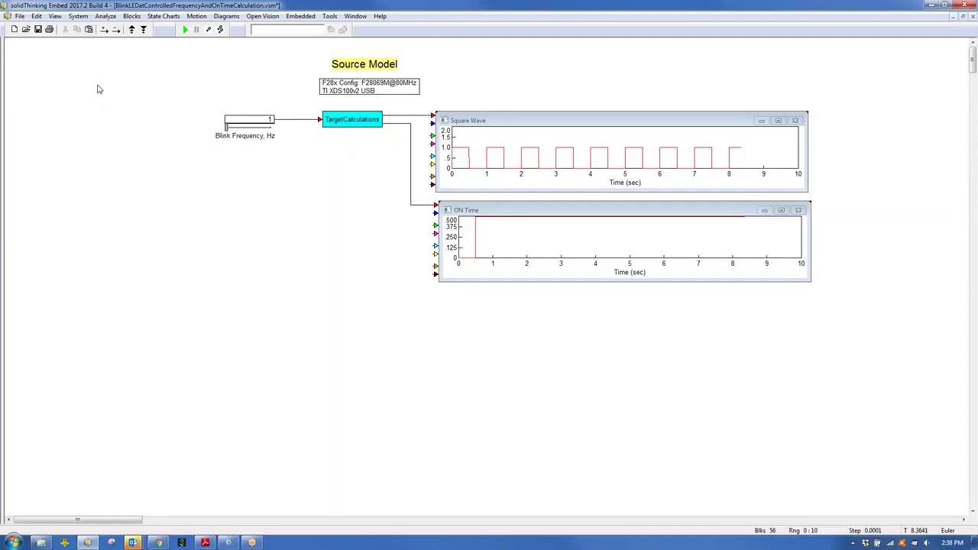
# Review the start time, time step and end time in the system properties.
pyautogui.click(78, 16)
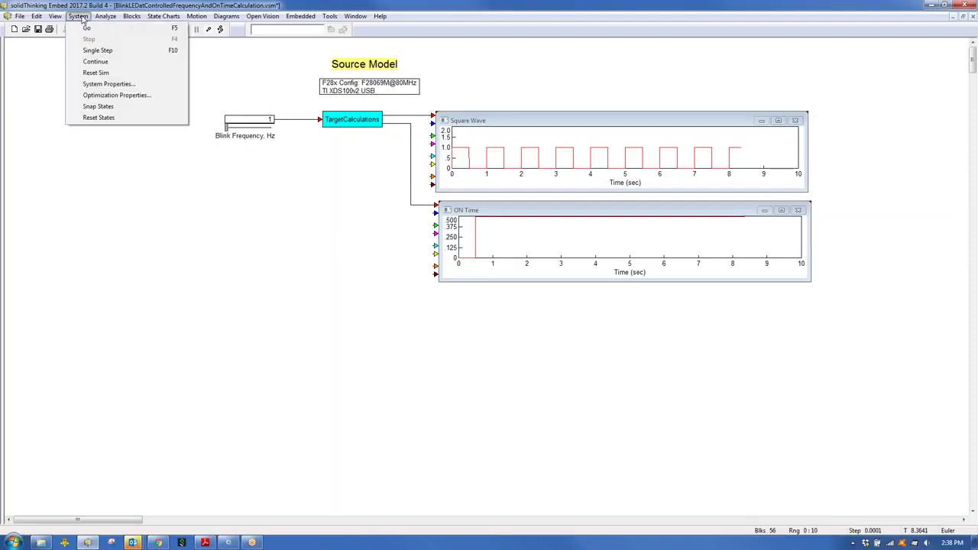
pyautogui.click(107, 84)
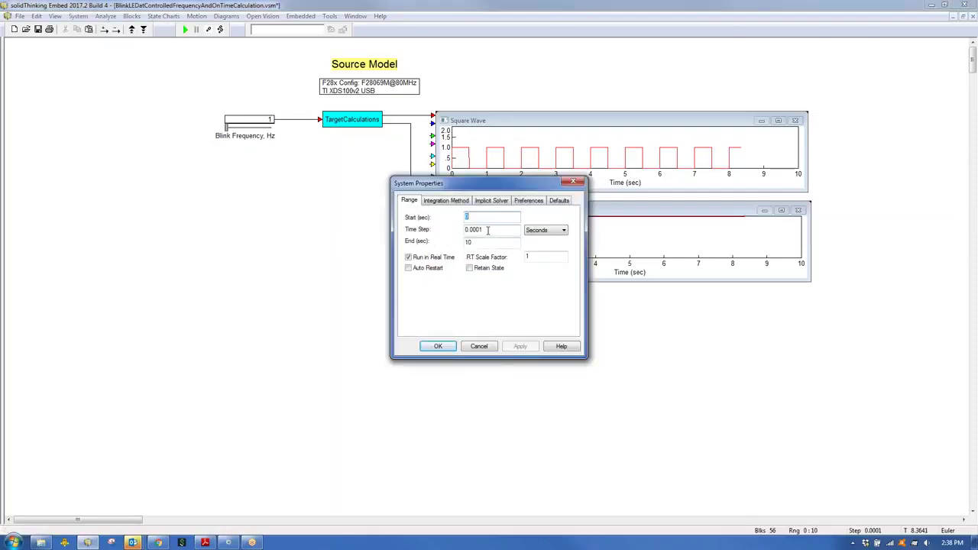
pyautogui.press('Tab')
pyautogui.click(438, 346)
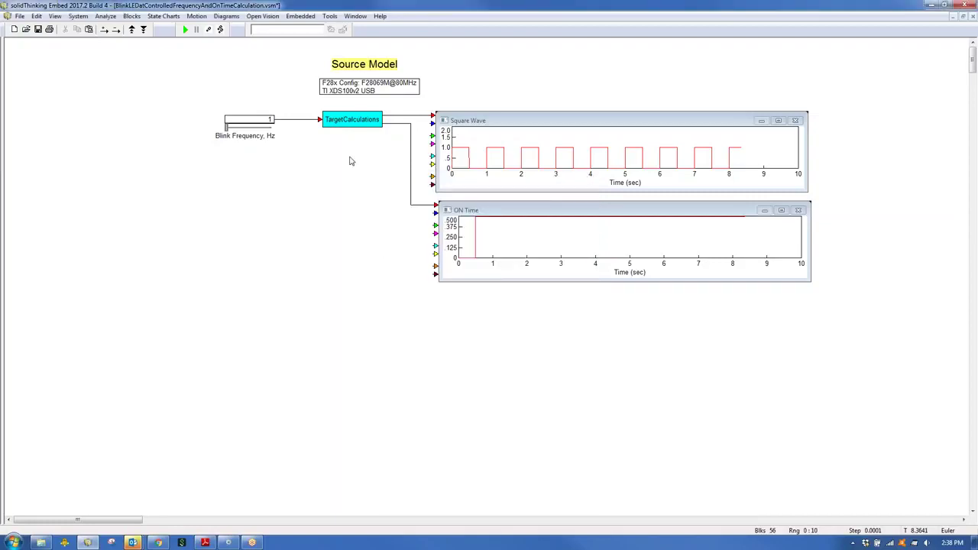
# Generate and compile F280X code for the TargetCalculations block, and close the code generation properties.
pyautogui.moveTo(317, 107); pyautogui.dragTo(388, 143)
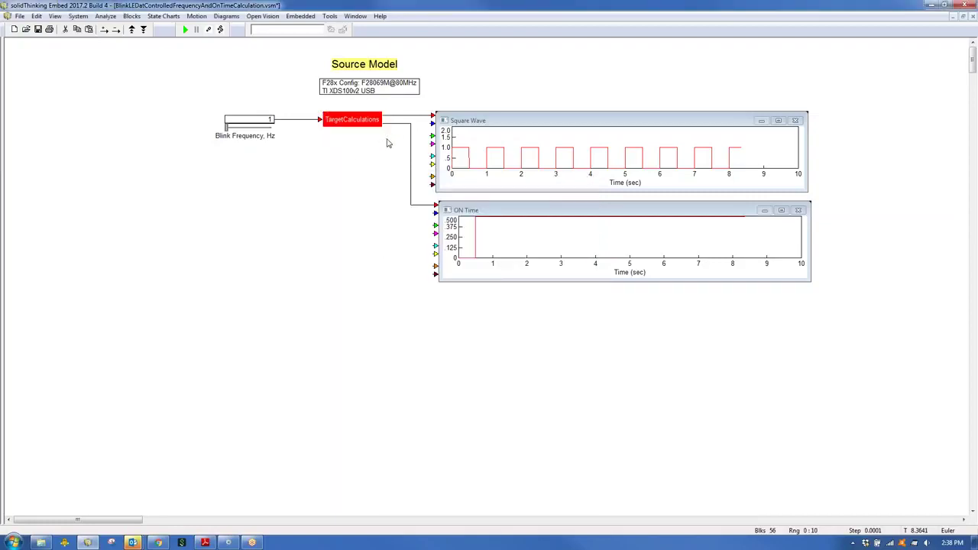
pyautogui.click(341, 155)
pyautogui.moveTo(316, 109); pyautogui.dragTo(386, 130)
pyautogui.click(303, 110)
pyautogui.moveTo(364, 138); pyautogui.dragTo(363, 139)
pyautogui.click(329, 16)
pyautogui.click(348, 28)
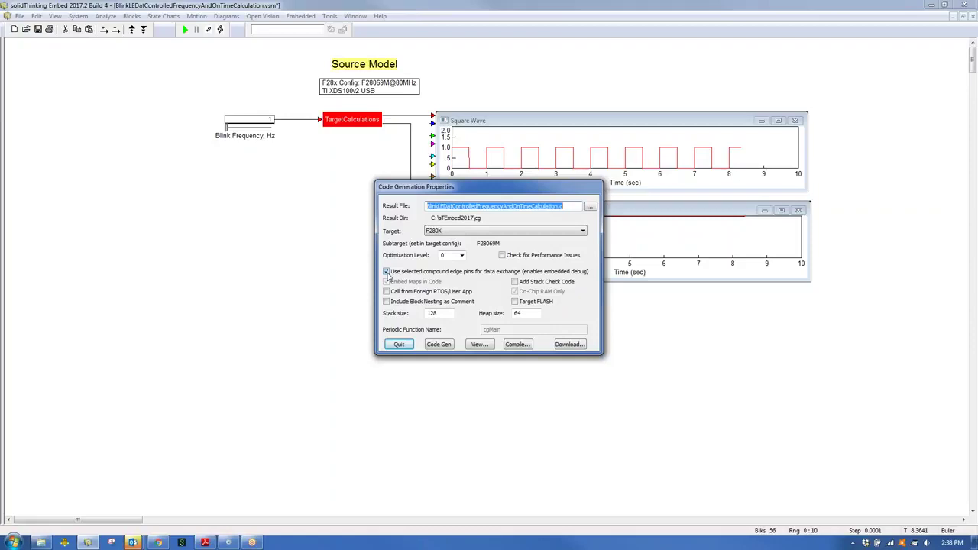
pyautogui.click(523, 346)
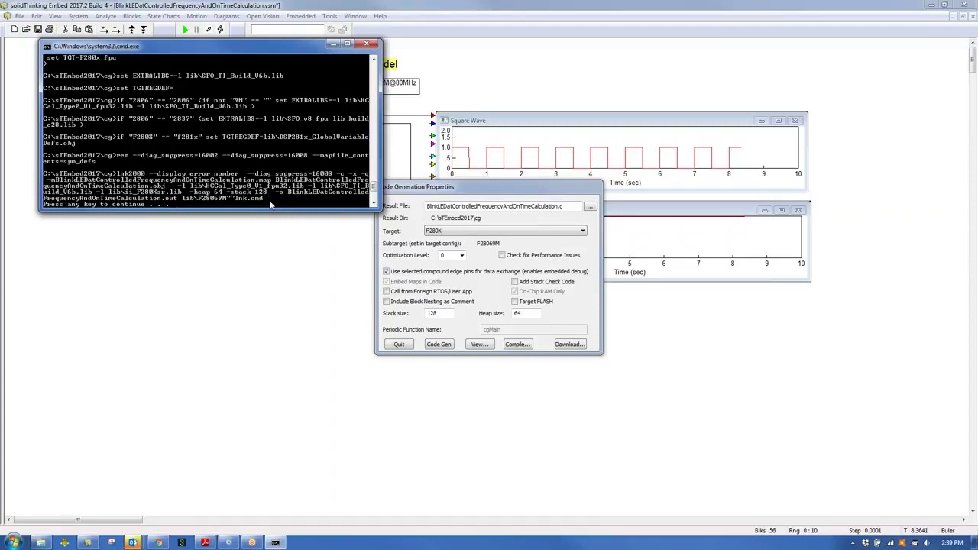
pyautogui.press('Return')
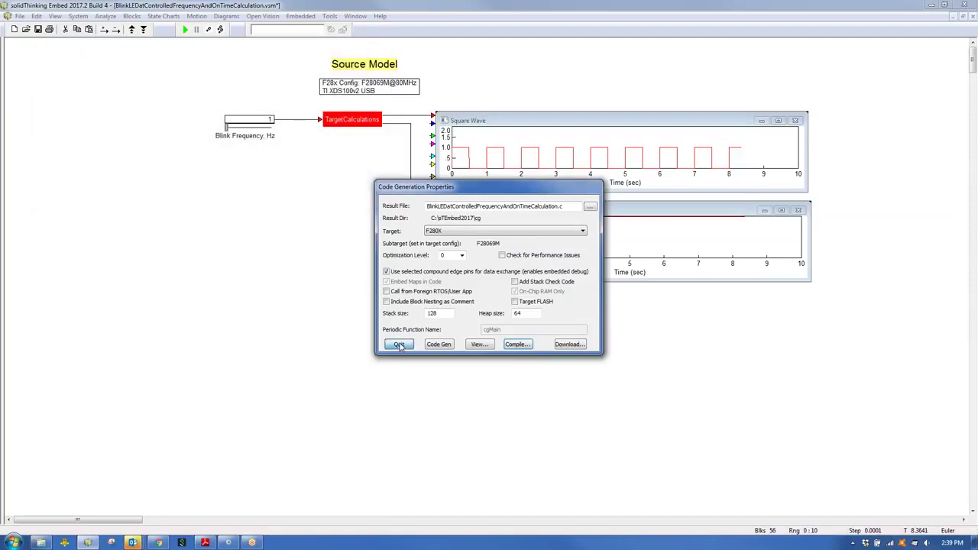
pyautogui.click(399, 345)
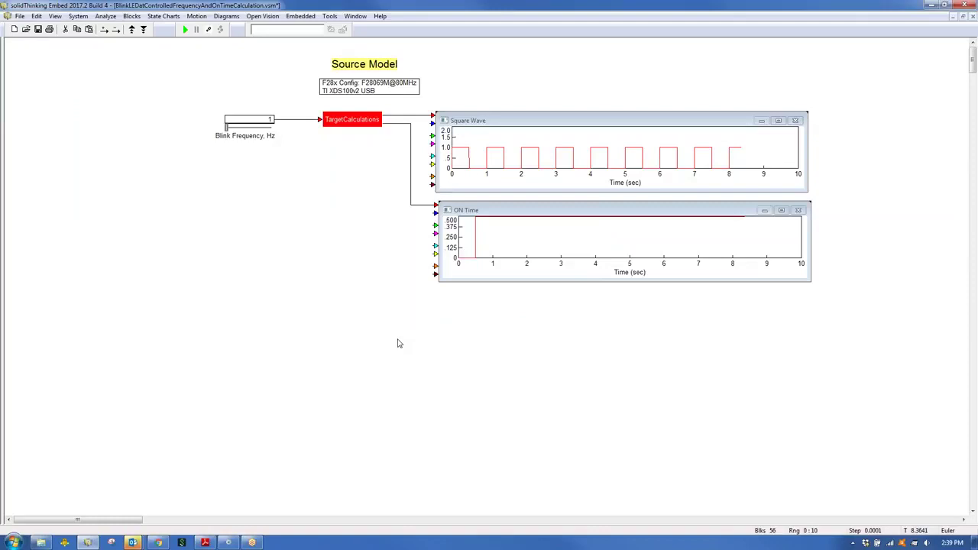
pyautogui.click(341, 174)
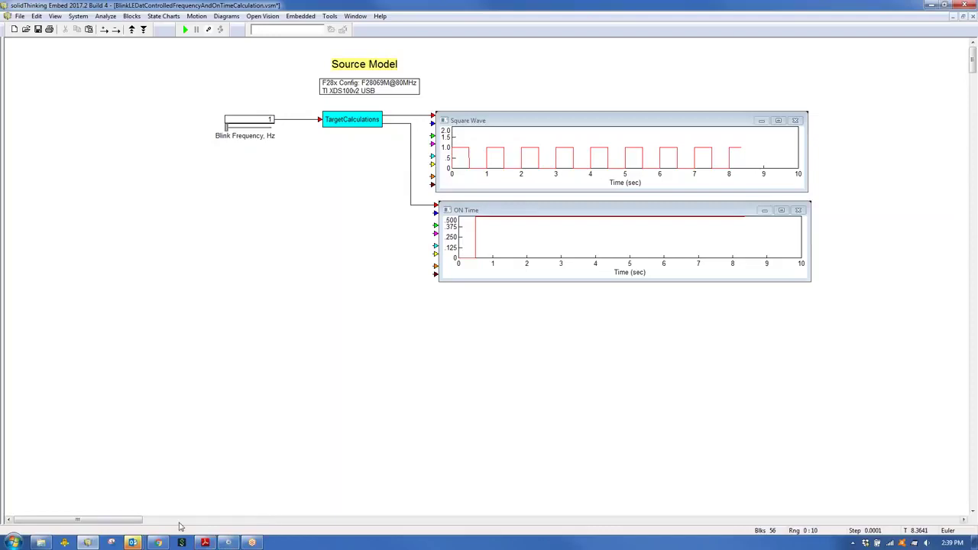
# Switch to the motor drives training PDF in Adobe Reader and open its Debug Model link, allowing the connection.
pyautogui.click(159, 545)
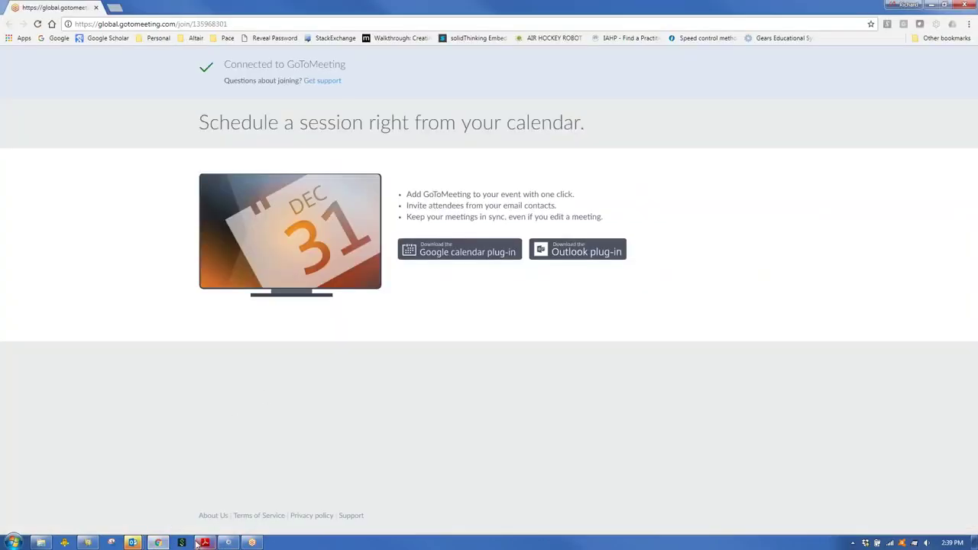
pyautogui.click(226, 545)
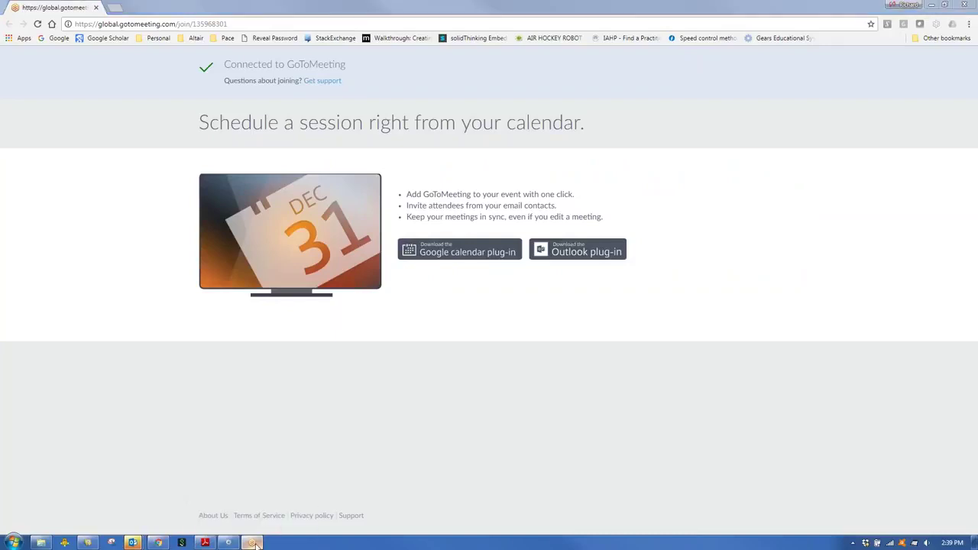
pyautogui.click(205, 544)
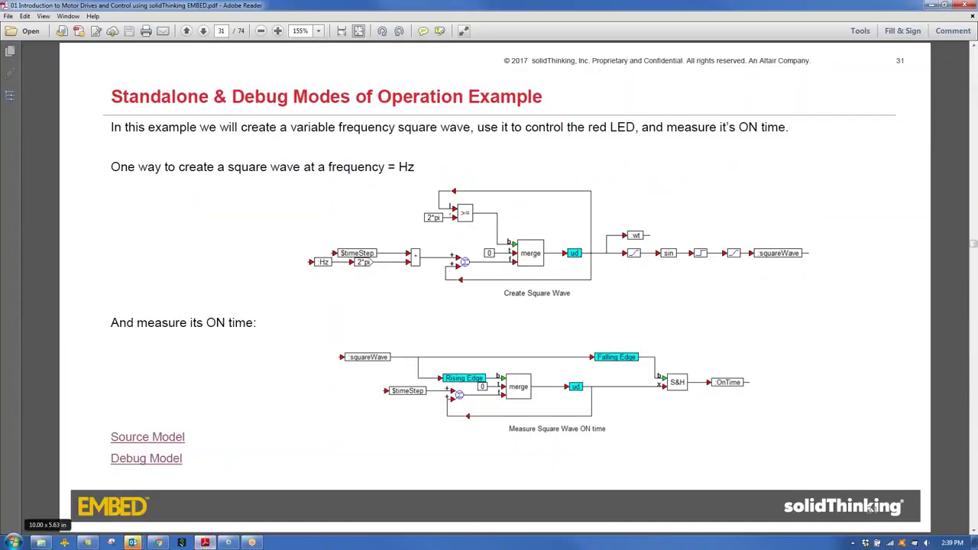
pyautogui.click(169, 460)
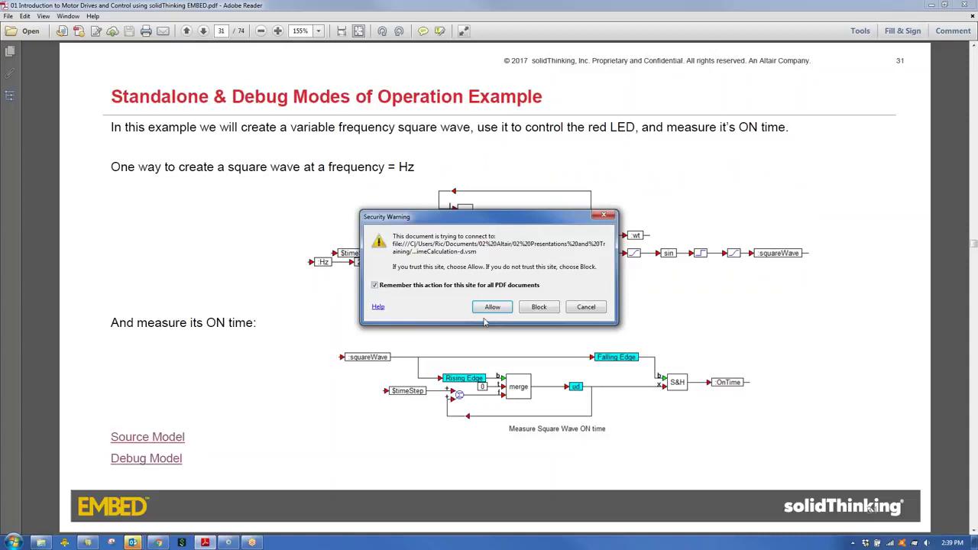
pyautogui.click(491, 307)
pyautogui.click(523, 327)
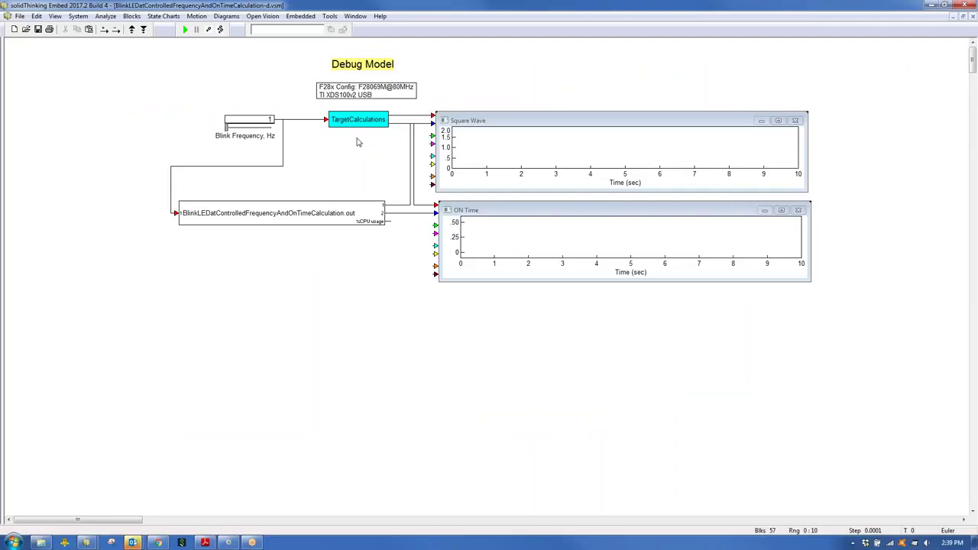
# Inspect the contents of the debug model's TargetCalculations block and return to the top level.
pyautogui.moveTo(349, 122); pyautogui.dragTo(340, 124)
pyautogui.doubleClick(342, 122)
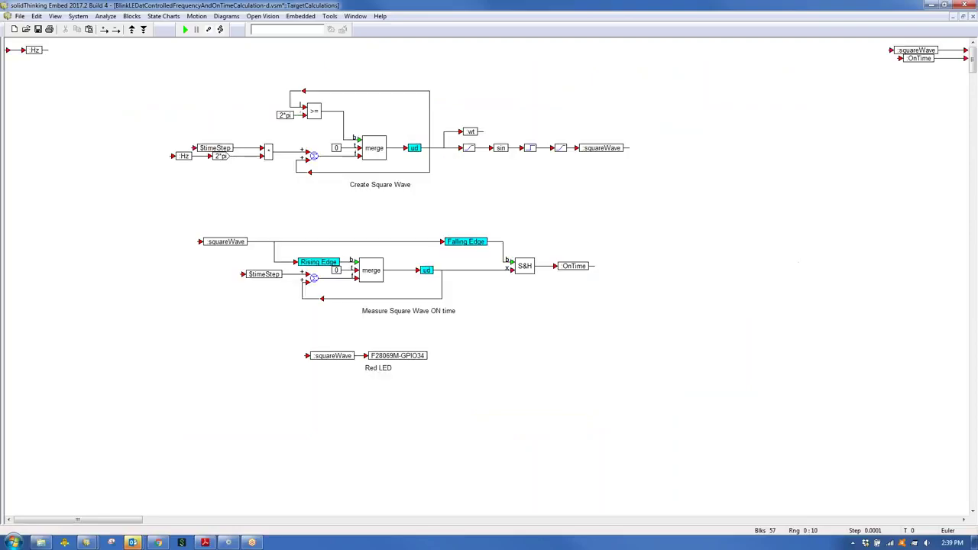
pyautogui.rightClick(432, 223)
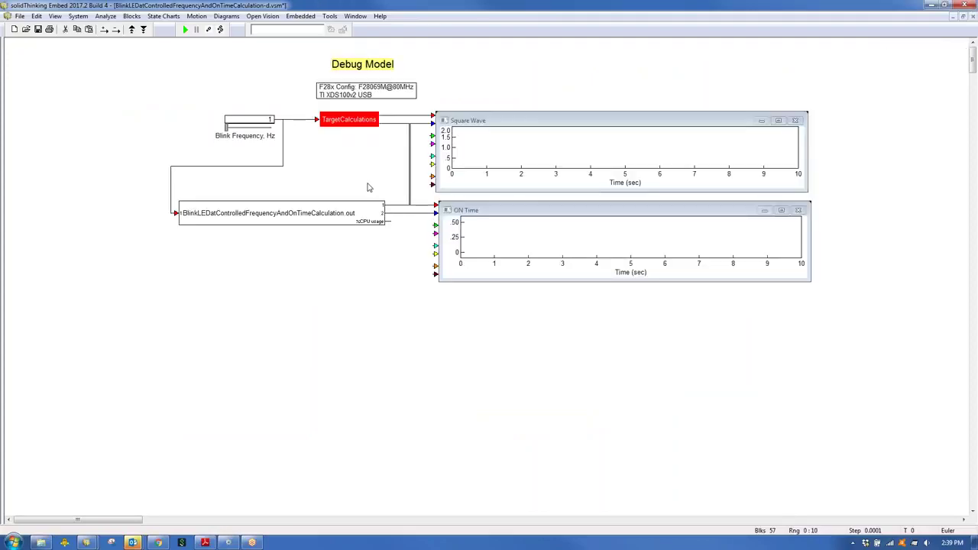
# Delete the BlinkLEDatControlledFrequencyAndOnTimeCalculation.out block from the debug model.
pyautogui.moveTo(188, 193); pyautogui.dragTo(252, 236)
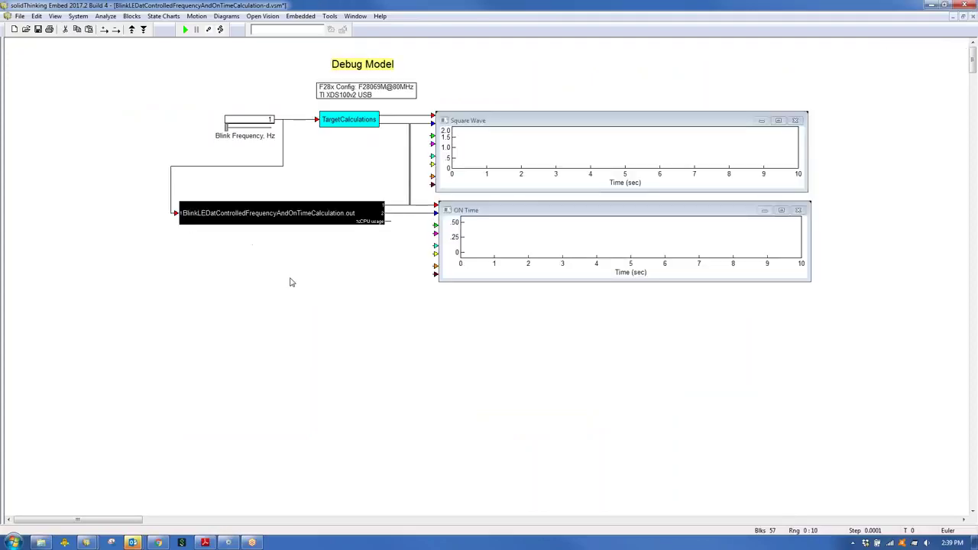
pyautogui.click(313, 261)
pyautogui.moveTo(260, 189); pyautogui.dragTo(313, 244)
pyautogui.press('Delete')
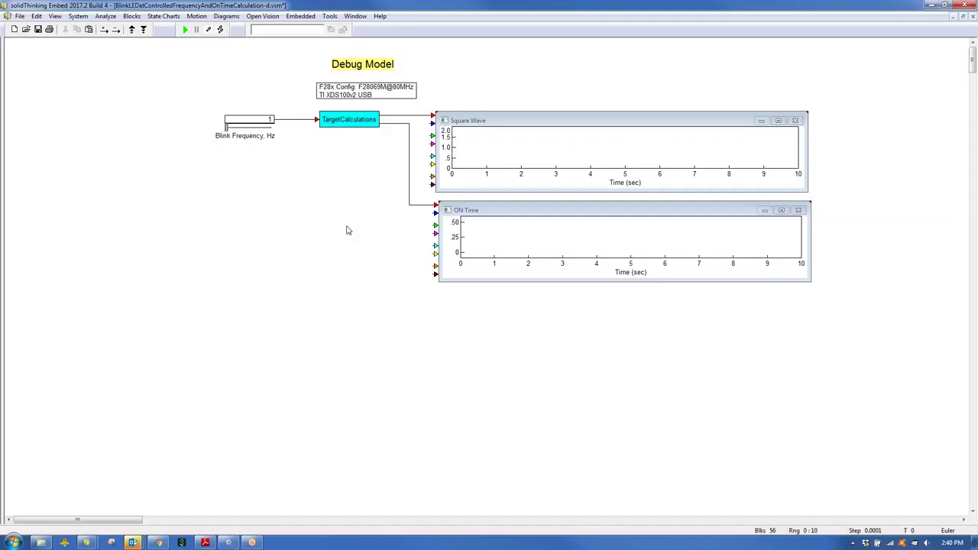
# Insert a Piccolo Target Interface block and place it beneath the TargetCalculations block.
pyautogui.moveTo(314, 121)
pyautogui.click(303, 16)
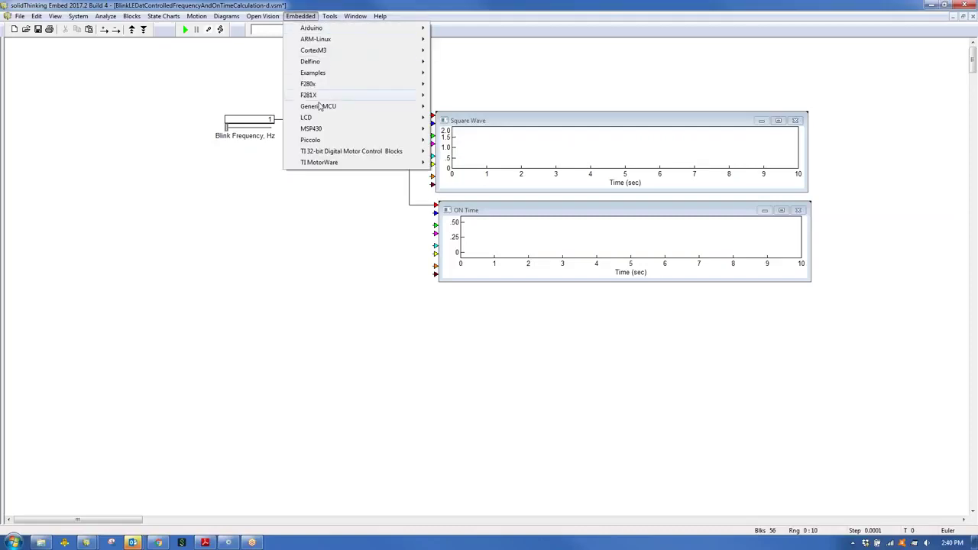
pyautogui.moveTo(315, 143)
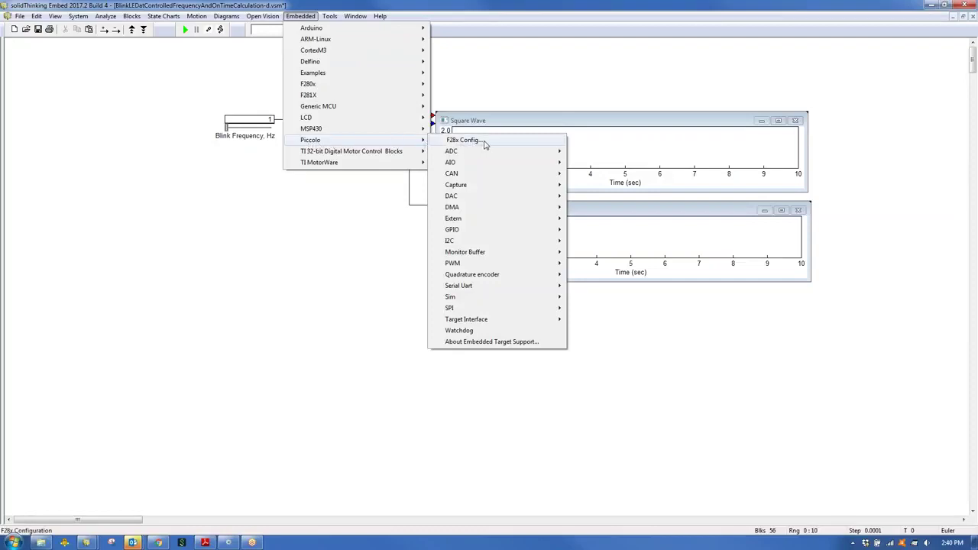
pyautogui.moveTo(461, 236)
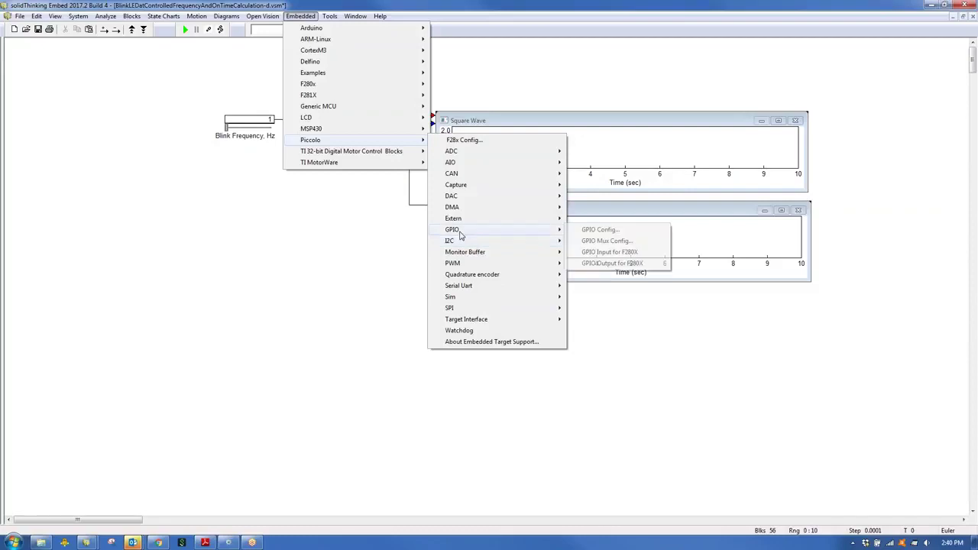
pyautogui.moveTo(492, 324)
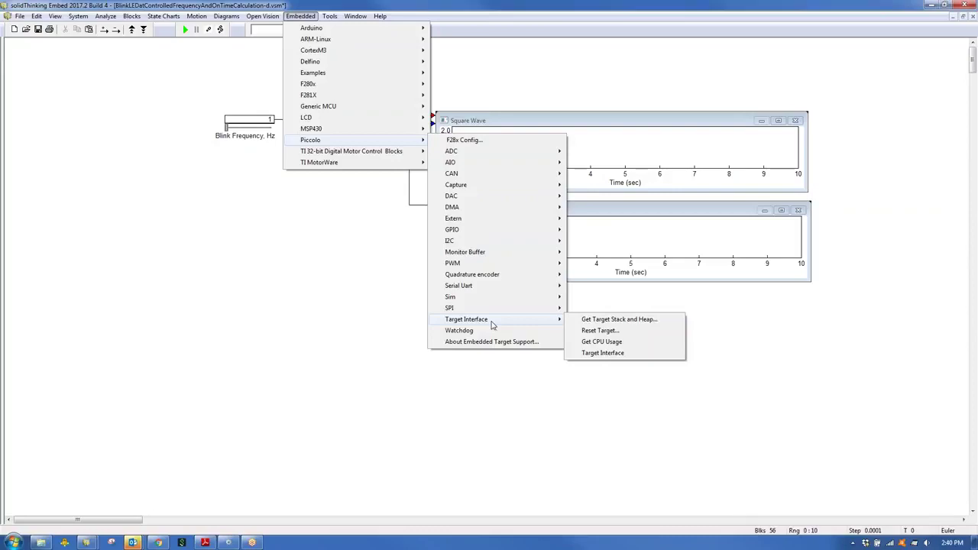
pyautogui.click(621, 354)
pyautogui.click(256, 228)
pyautogui.moveTo(343, 232); pyautogui.dragTo(264, 187)
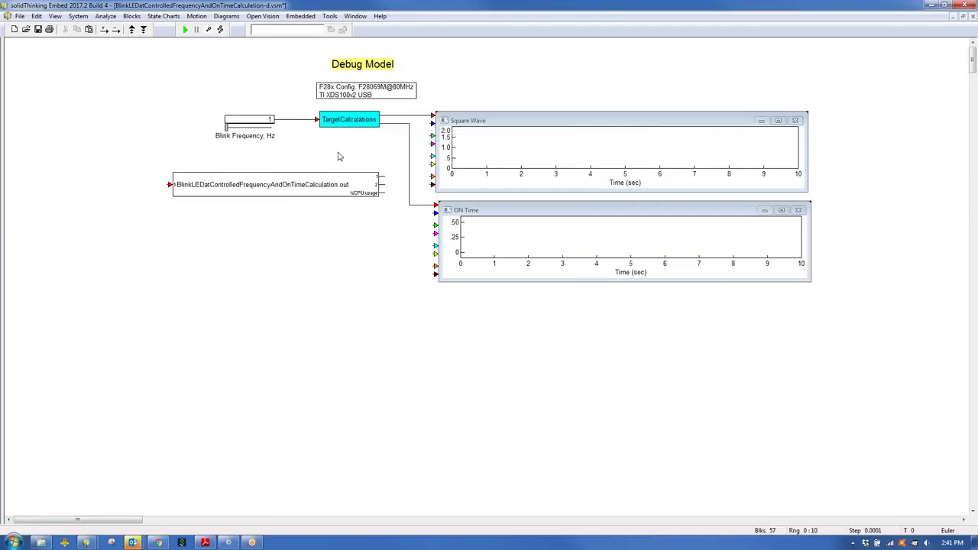
# Set the Target Interface block's execution file to BlinkLEDatControlledFrequencyAndOnTimeCalculation.out, sorting the cg folder by date modified to find the latest build.
pyautogui.doubleClick(285, 191)
pyautogui.moveTo(468, 192); pyautogui.dragTo(260, 205)
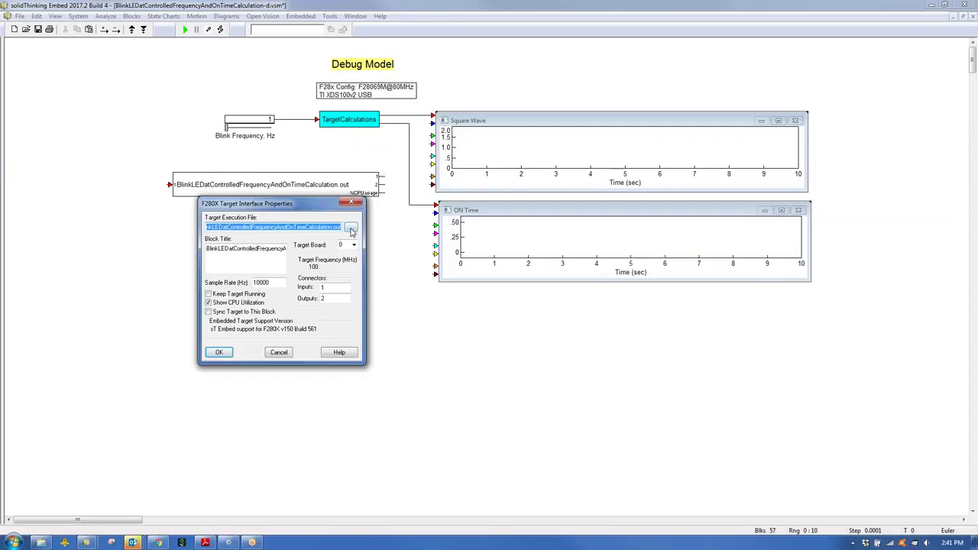
pyautogui.click(351, 229)
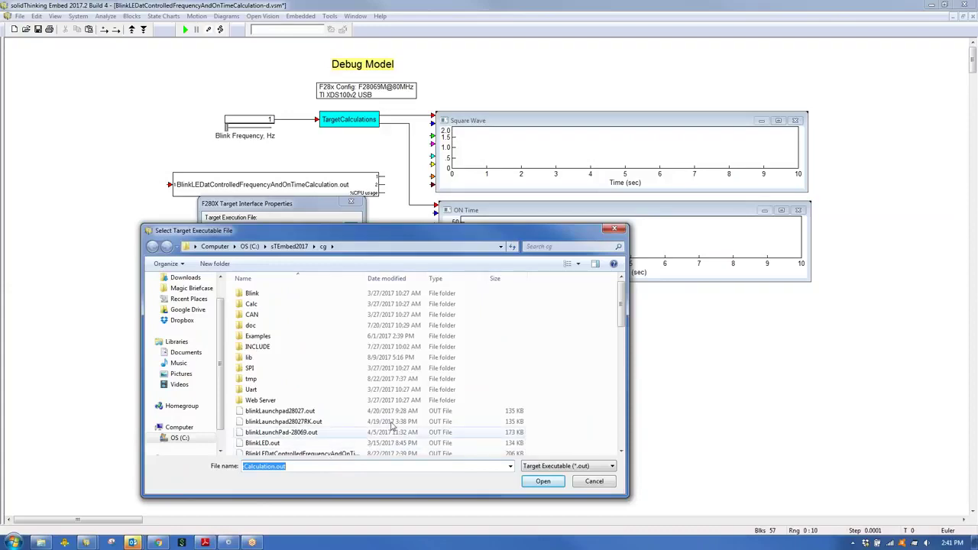
pyautogui.click(398, 279)
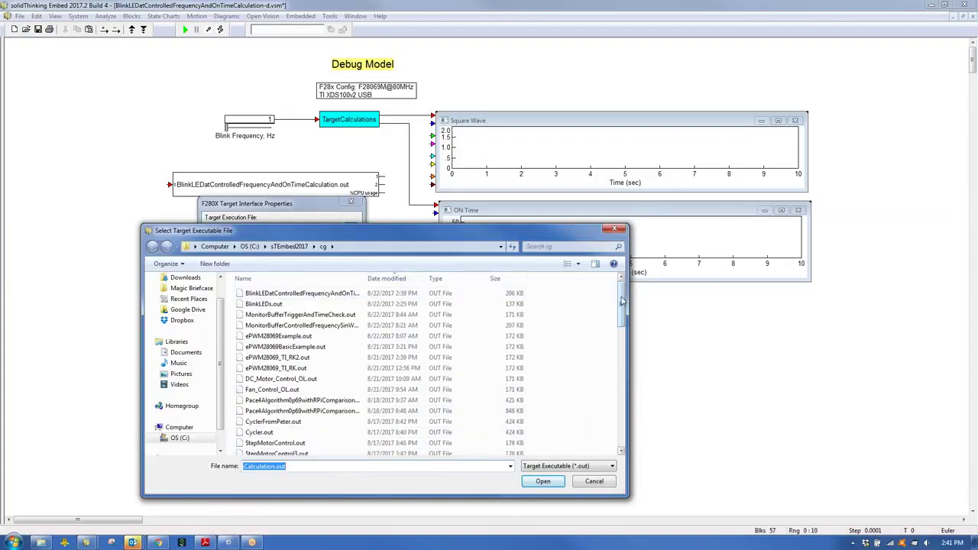
pyautogui.moveTo(367, 278); pyautogui.dragTo(429, 279)
pyautogui.click(390, 293)
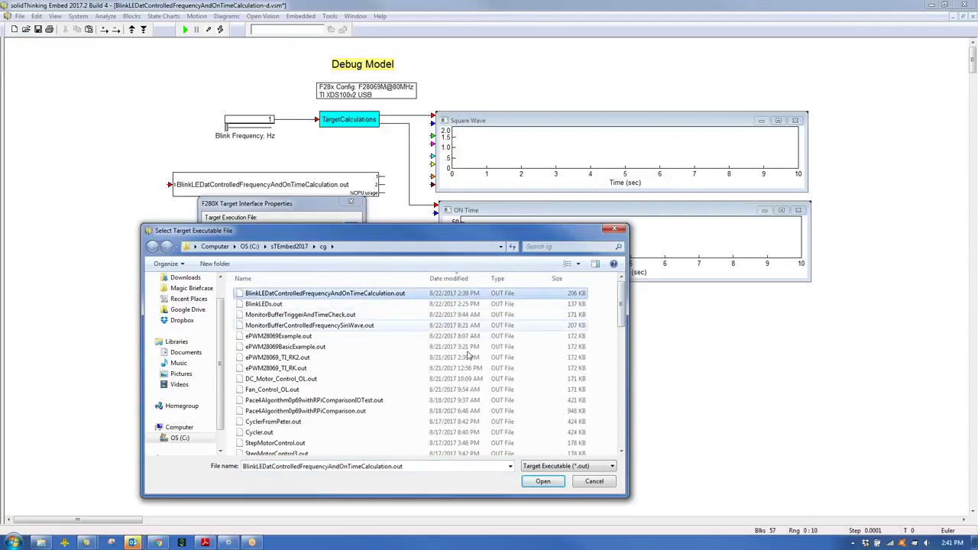
pyautogui.click(543, 483)
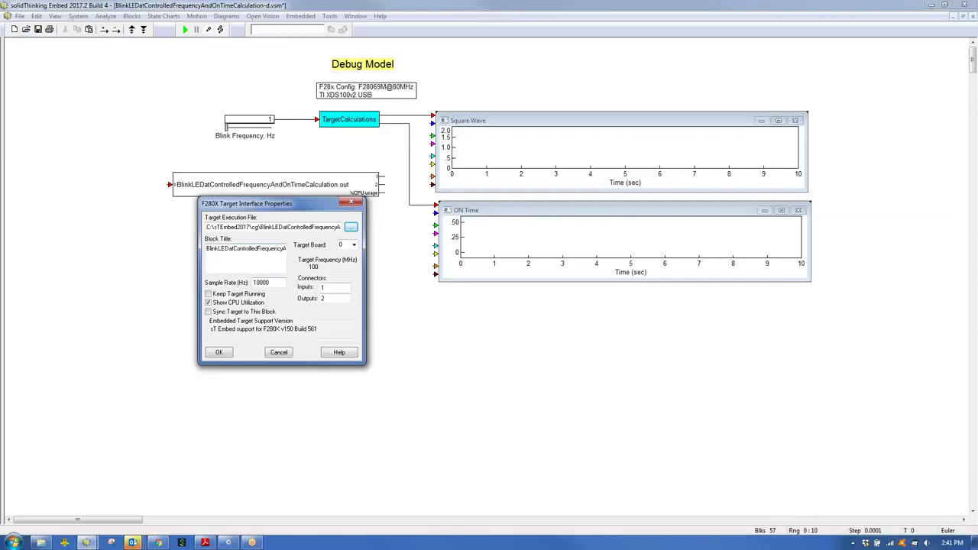
# Turn off CPU utilization display for the Target Interface block, keeping the 10000 Hz sample rate, 1 input and 2 outputs.
pyautogui.moveTo(280, 284); pyautogui.dragTo(249, 282)
pyautogui.doubleClick(327, 287)
pyautogui.click(331, 297)
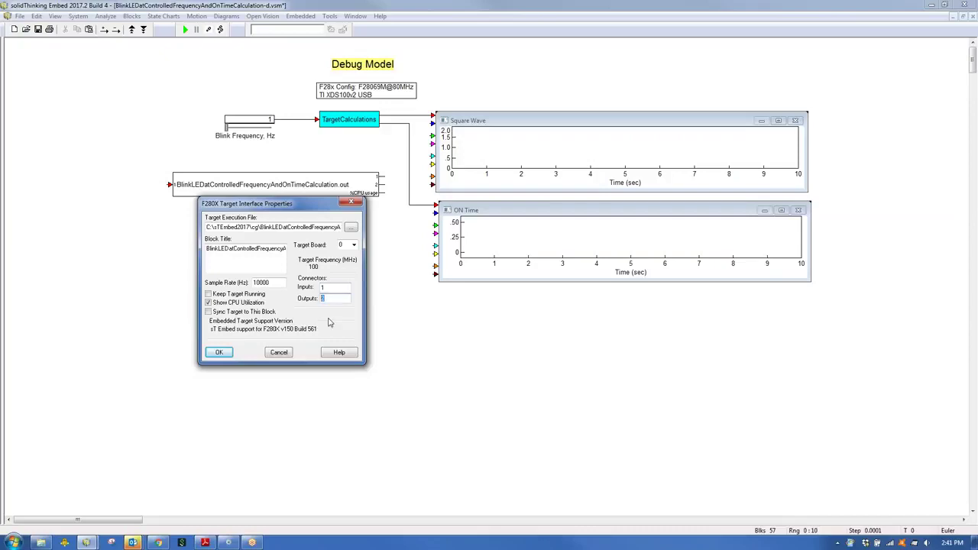
pyautogui.click(210, 304)
pyautogui.click(220, 354)
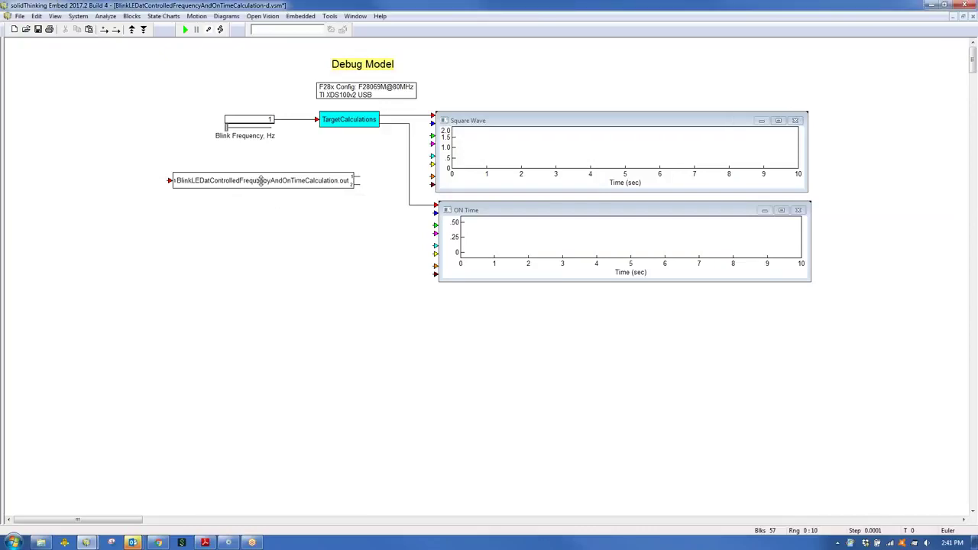
# Wire the Blink Frequency slider to the target interface input, and its two outputs to the Square Wave and ON Time plots.
pyautogui.moveTo(260, 181); pyautogui.dragTo(263, 184)
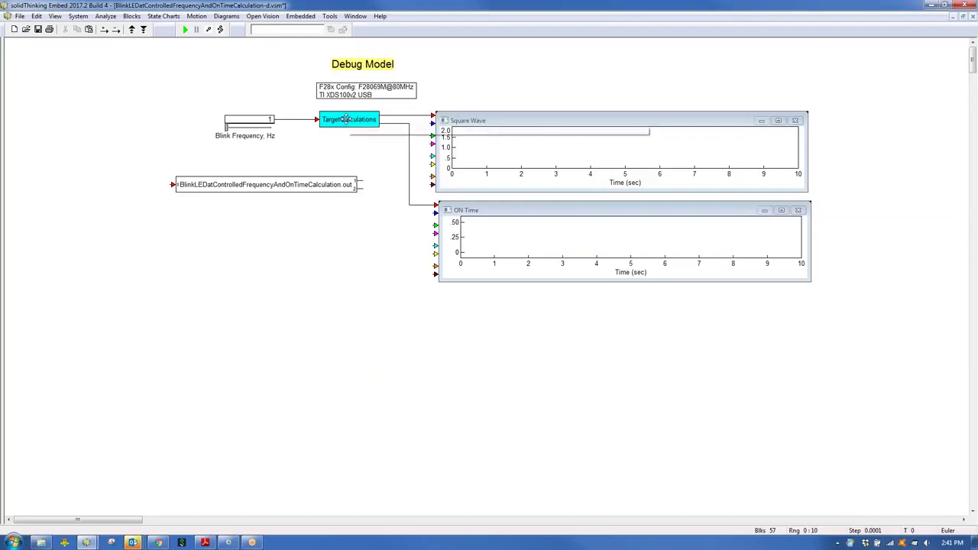
pyautogui.moveTo(173, 184); pyautogui.dragTo(283, 122)
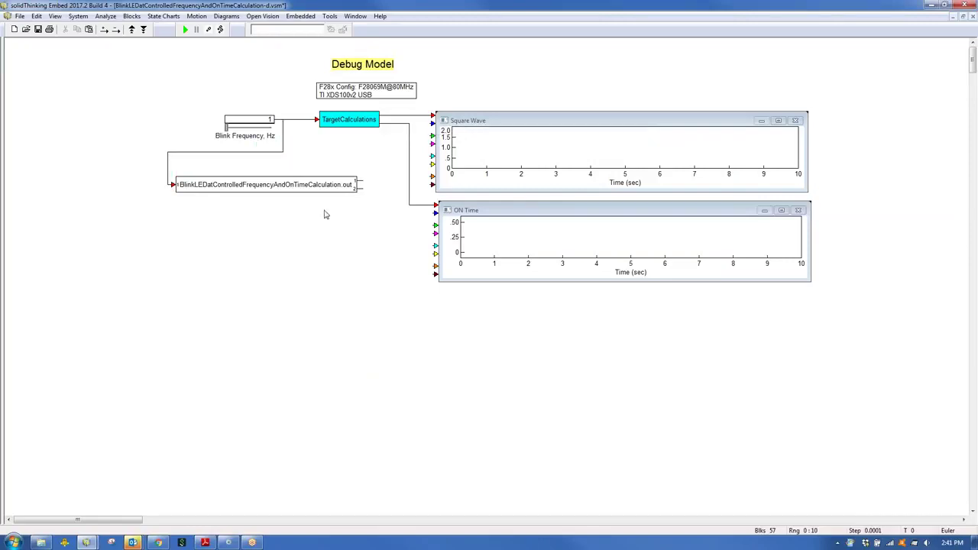
pyautogui.moveTo(428, 122); pyautogui.dragTo(357, 181)
pyautogui.moveTo(437, 213); pyautogui.dragTo(358, 191)
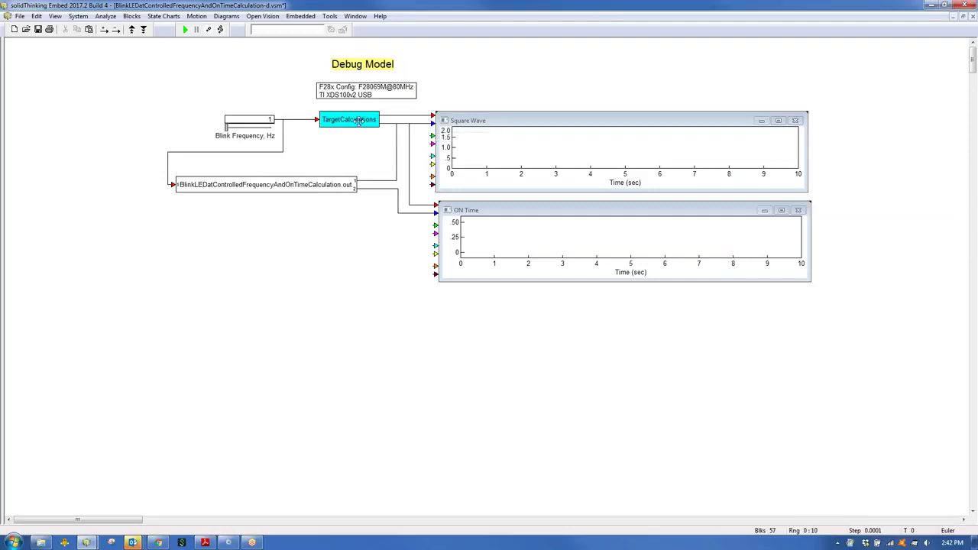
# Run the debug model and raise the blink frequency to about 4.87 Hz, and further to about 7.03 Hz.
pyautogui.click(185, 29)
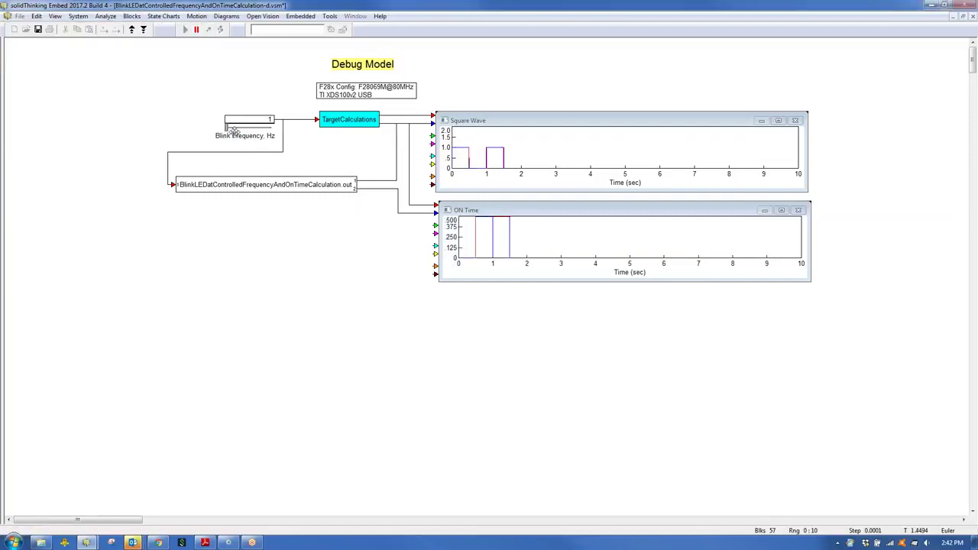
pyautogui.moveTo(227, 130); pyautogui.dragTo(246, 131)
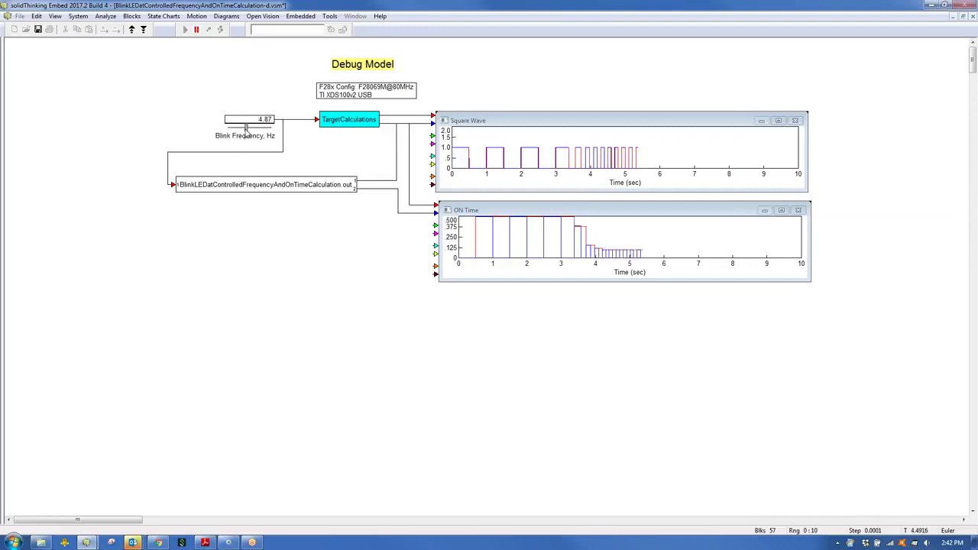
pyautogui.moveTo(246, 132); pyautogui.dragTo(259, 135)
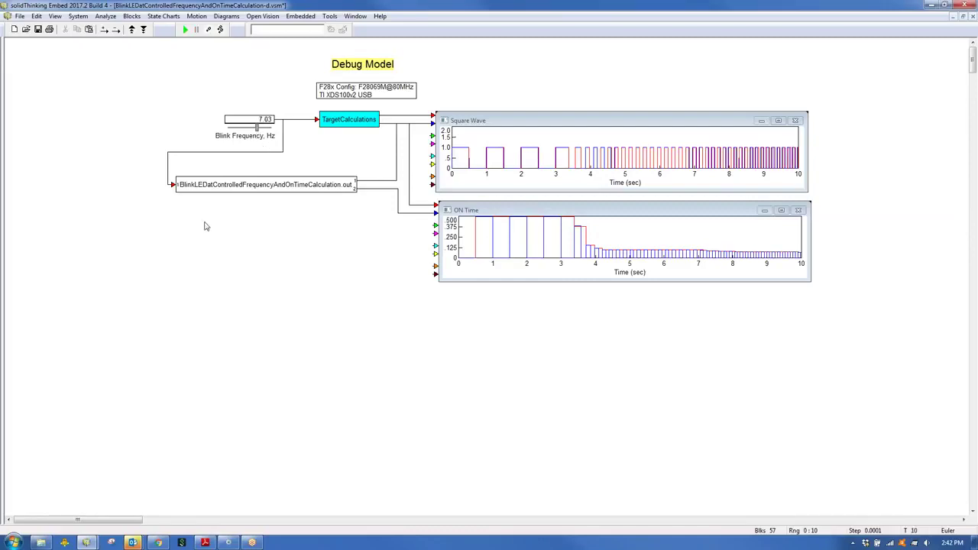
# Rerun the model while viewing the board in Logitech Webcam Software, lowering the blink frequency to about 3.88 Hz and 1.81 Hz.
pyautogui.click(231, 543)
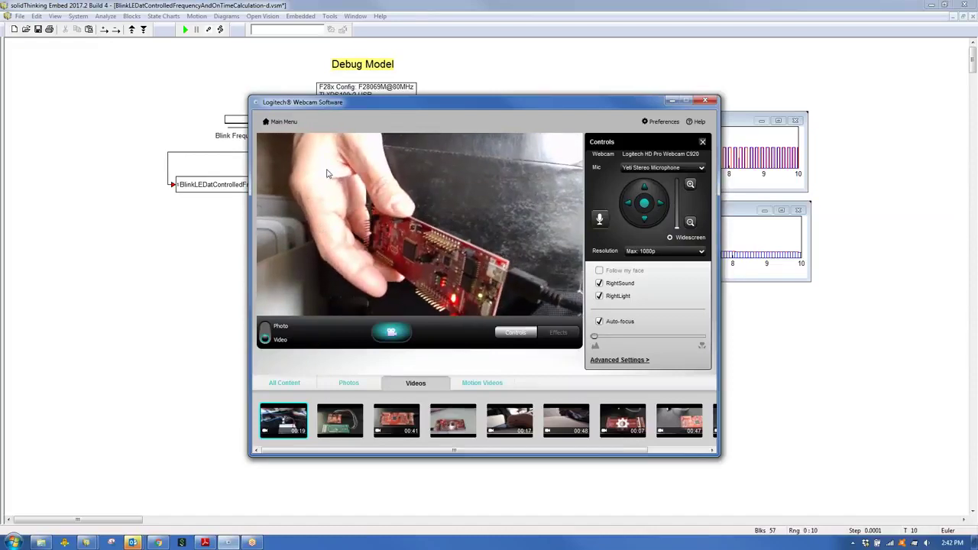
pyautogui.moveTo(250, 107); pyautogui.dragTo(362, 90)
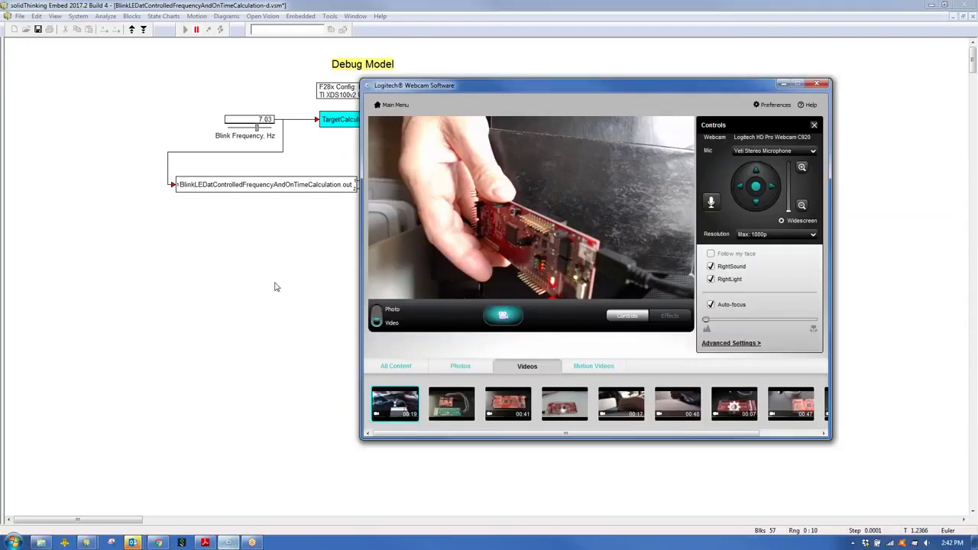
pyautogui.moveTo(257, 127); pyautogui.dragTo(241, 127)
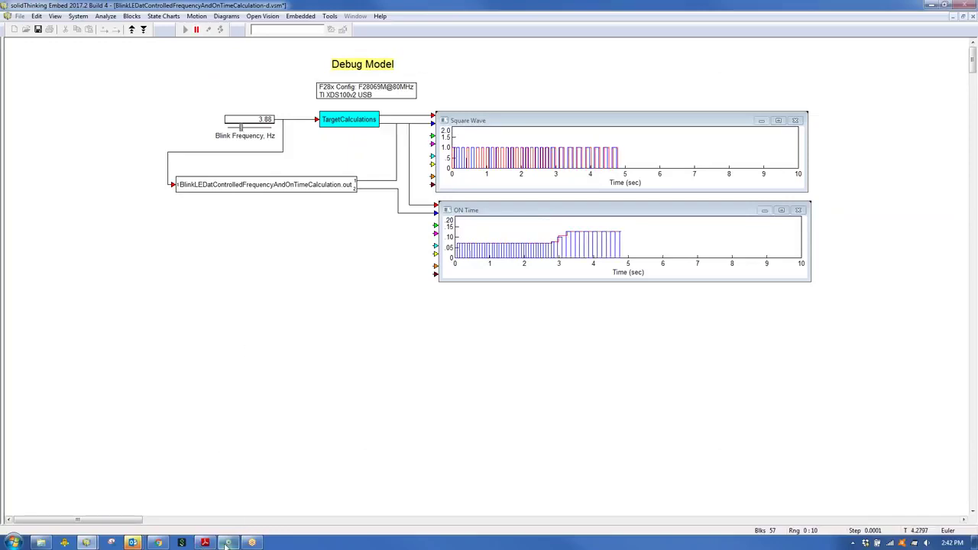
pyautogui.click(228, 543)
pyautogui.moveTo(242, 127); pyautogui.dragTo(231, 129)
pyautogui.click(228, 543)
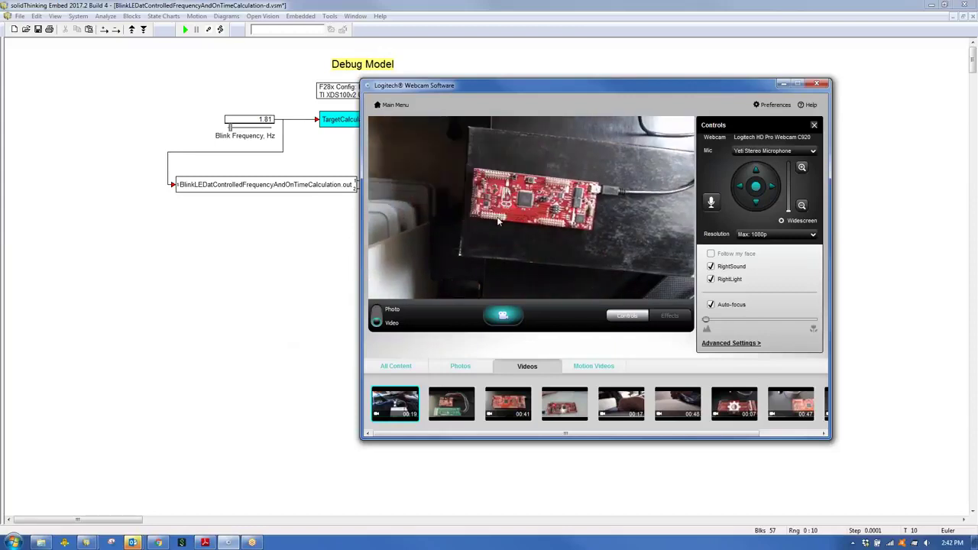
pyautogui.click(304, 263)
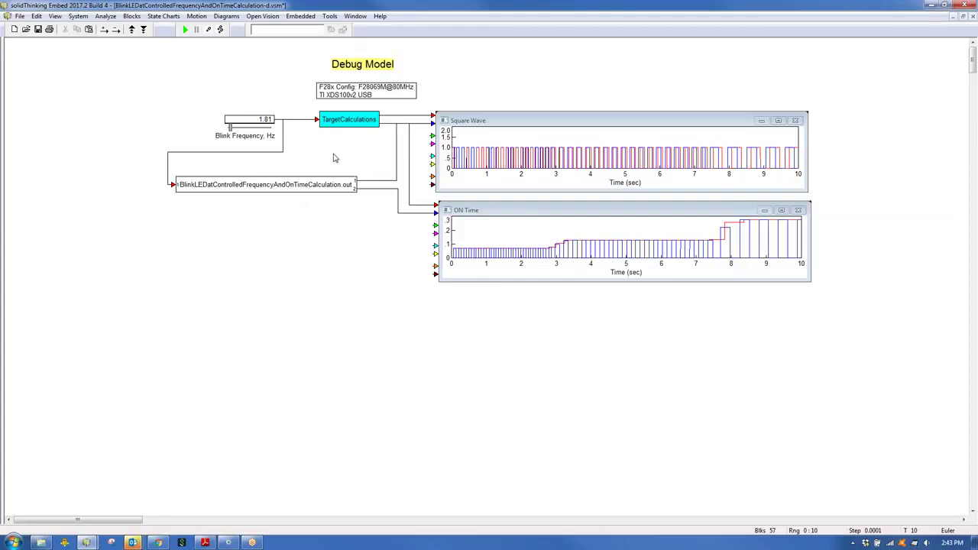
pyautogui.moveTo(308, 186); pyautogui.dragTo(308, 188)
pyautogui.click(241, 227)
pyautogui.moveTo(205, 102); pyautogui.dragTo(288, 161)
pyautogui.click(397, 151)
pyautogui.moveTo(464, 87); pyautogui.dragTo(588, 298)
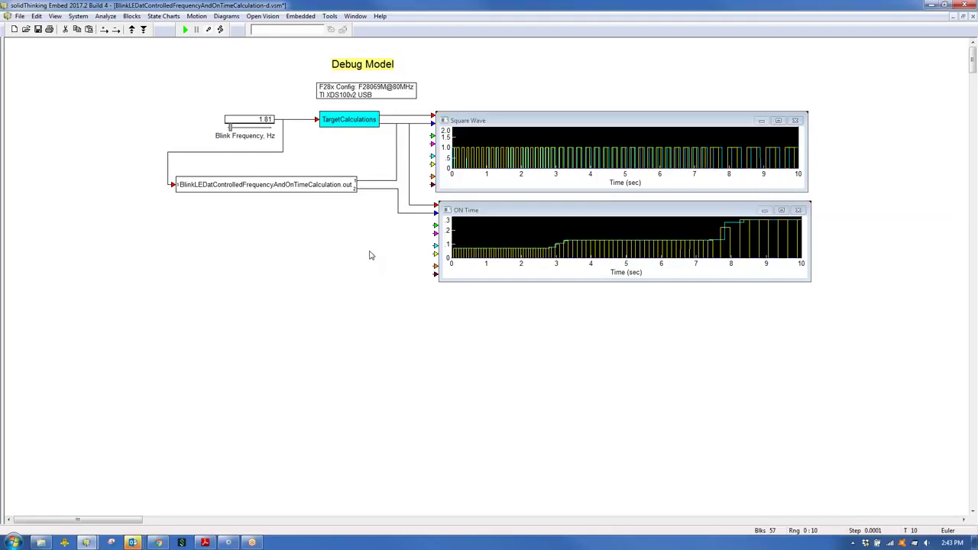
pyautogui.click(351, 158)
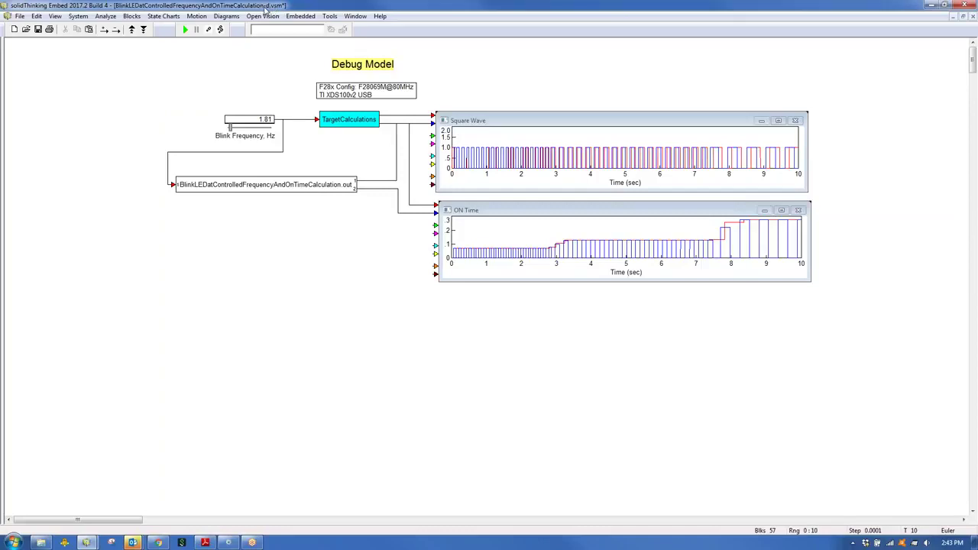
pyautogui.click(356, 16)
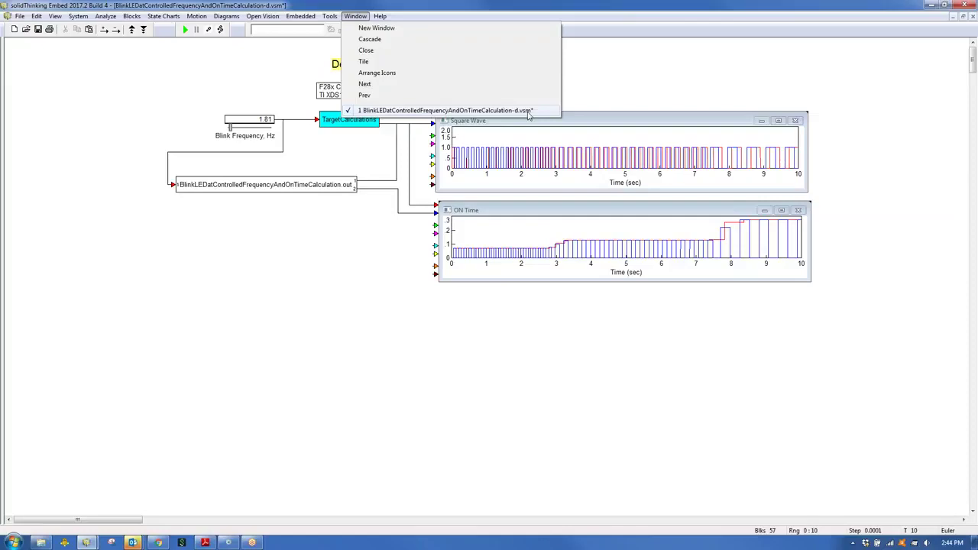
pyautogui.click(218, 101)
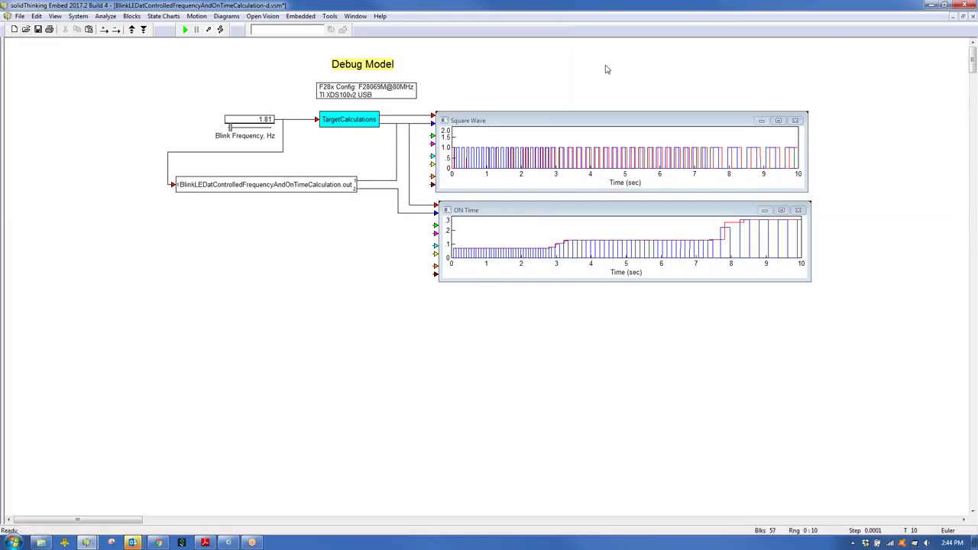
# Close the debug model without saving its changes and close the webcam window.
pyautogui.click(972, 7)
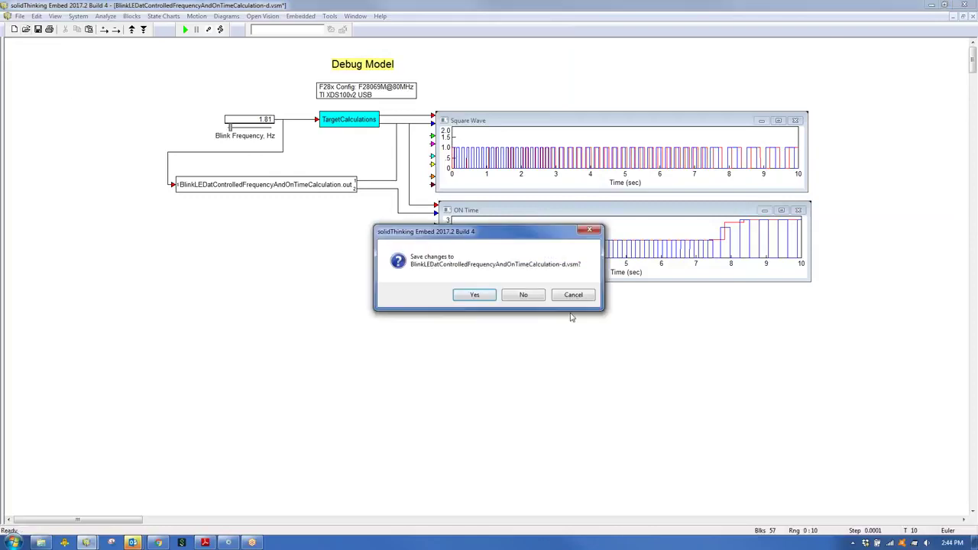
pyautogui.click(519, 298)
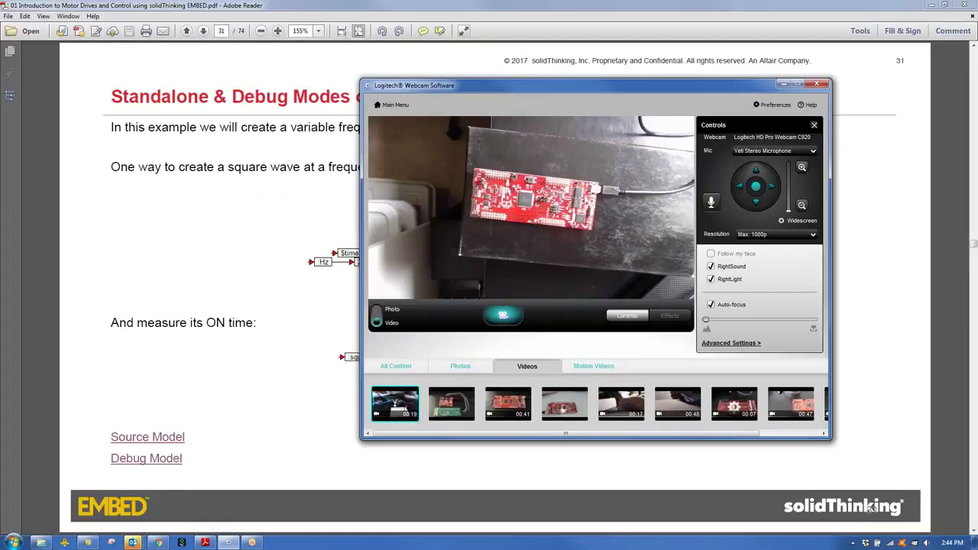
pyautogui.click(819, 84)
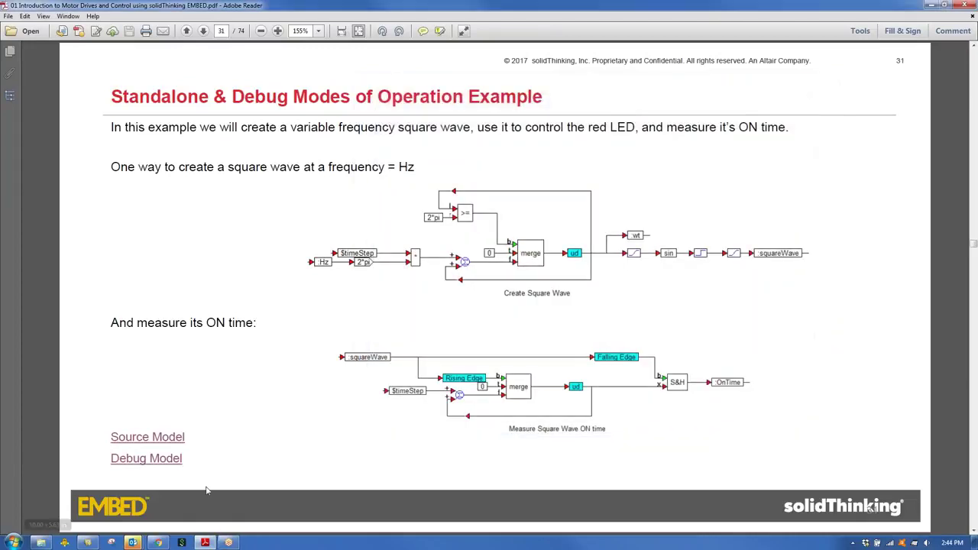
# Switch to the Source Model in solidThinking Embed and close it without saving its changes.
pyautogui.click(88, 542)
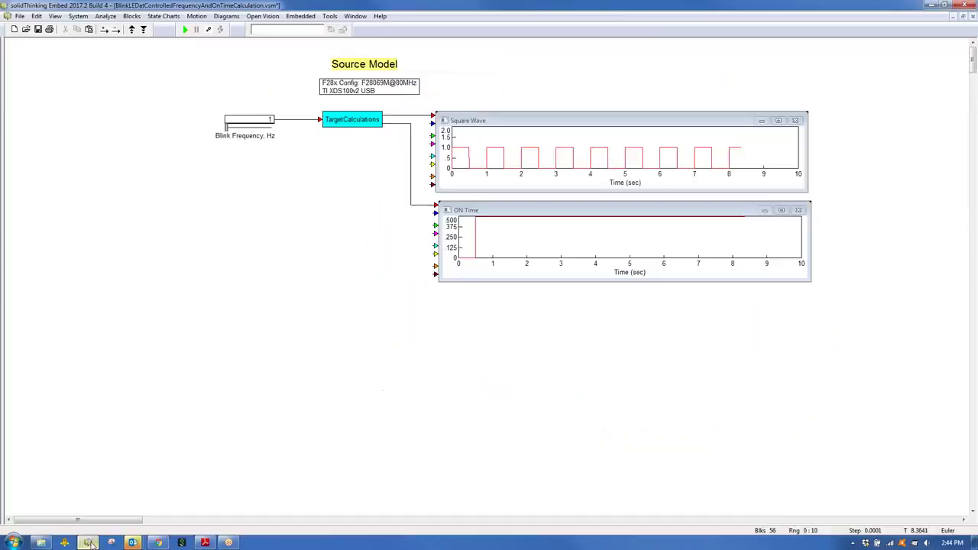
pyautogui.click(966, 5)
pyautogui.click(523, 294)
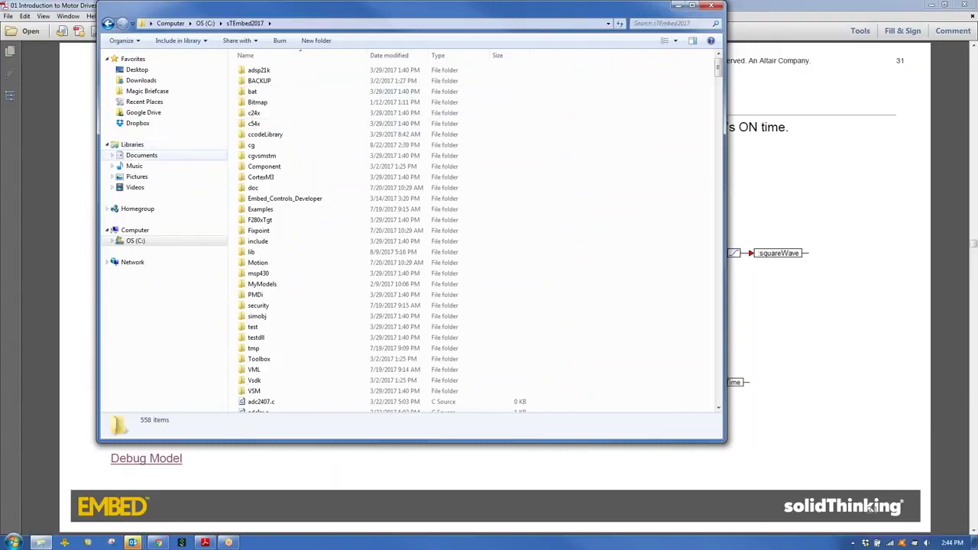
# In Windows Explorer, open Documents, 02 Altair, 02 Presentations and Training, 02 sTEmbed Webinars, and its 15 Oakland University webinar folder.
pyautogui.click(162, 155)
pyautogui.doubleClick(264, 120)
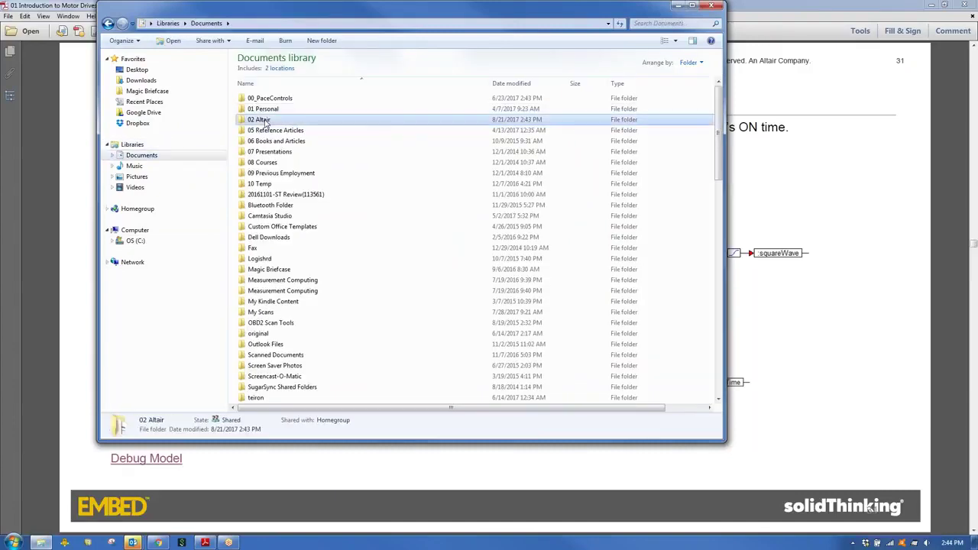
pyautogui.click(277, 131)
pyautogui.doubleClick(278, 120)
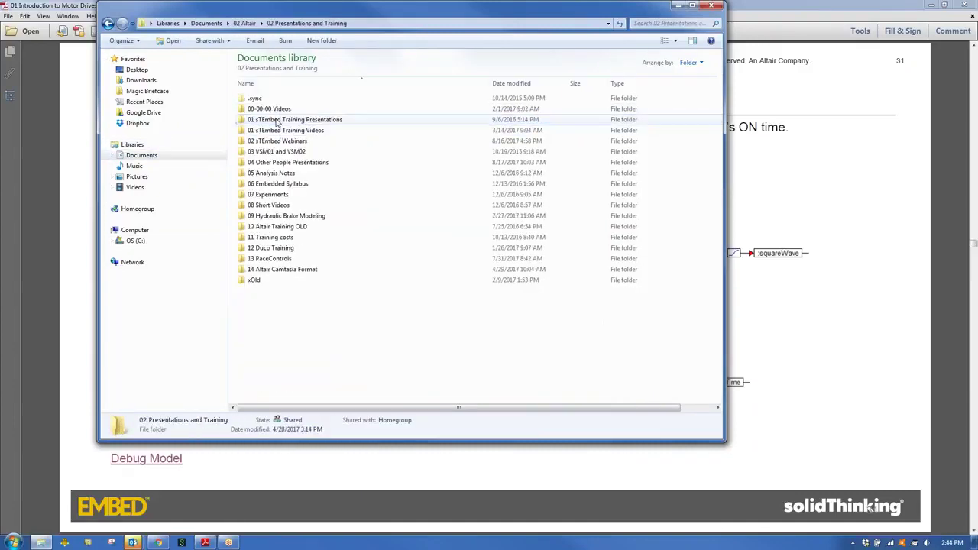
pyautogui.click(277, 131)
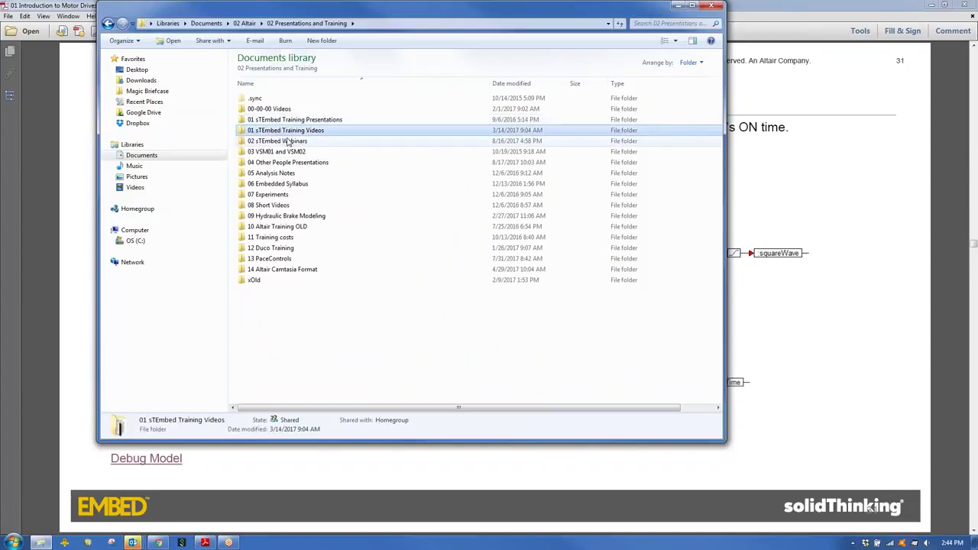
pyautogui.doubleClick(288, 141)
pyautogui.doubleClick(305, 247)
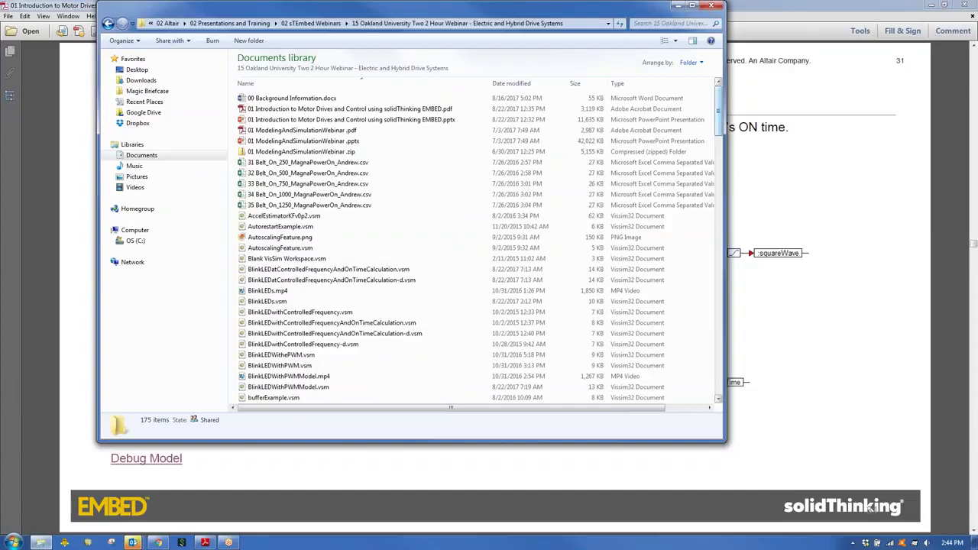
# Sort the webinar folder by date modified and open BlinkLEDatControlledFrequencyAndOnTimeCalculation.vsm.
pyautogui.scroll(-5, 720, 149)
pyautogui.moveTo(720, 149)
pyautogui.mouseDown()
pyautogui.moveTo(715, 159)
pyautogui.moveTo(715, 150)
pyautogui.mouseUp()
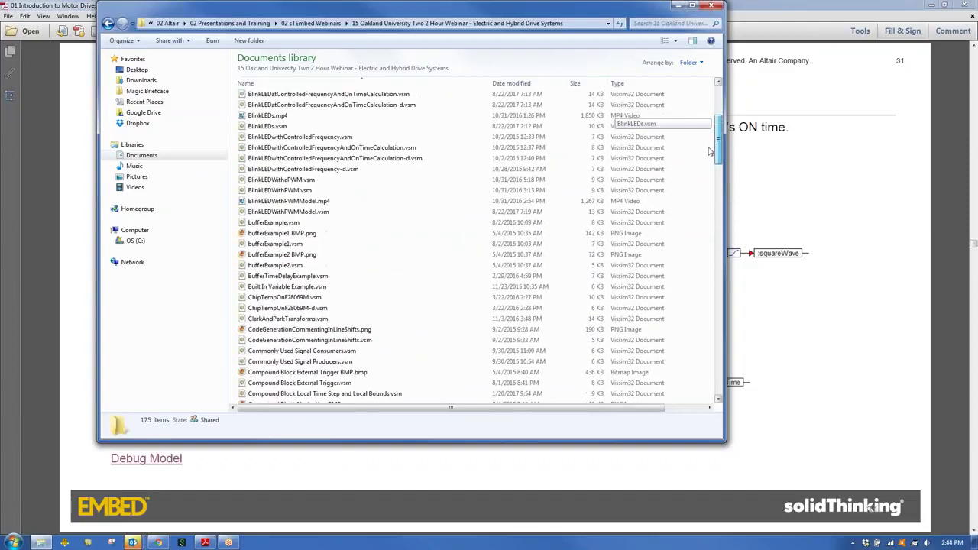
pyautogui.click(367, 147)
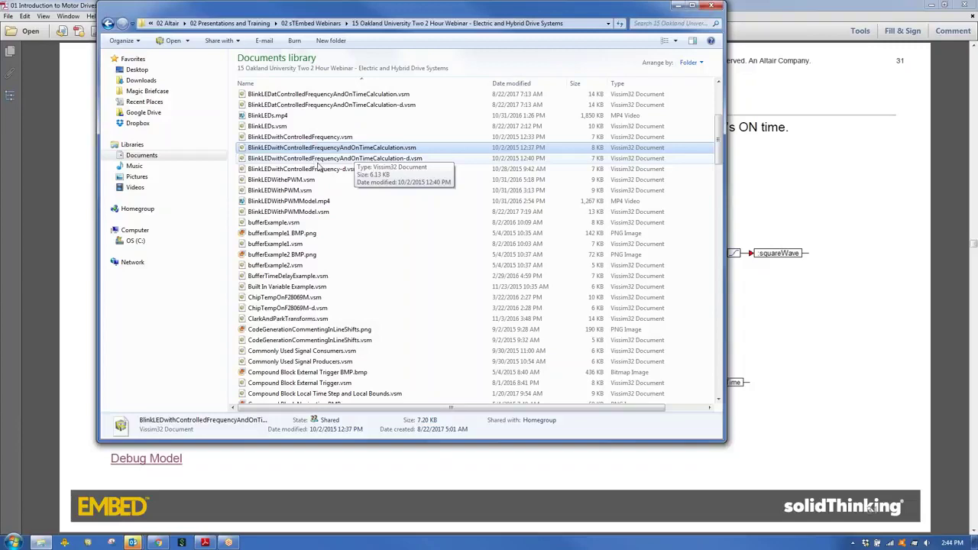
pyautogui.doubleClick(383, 149)
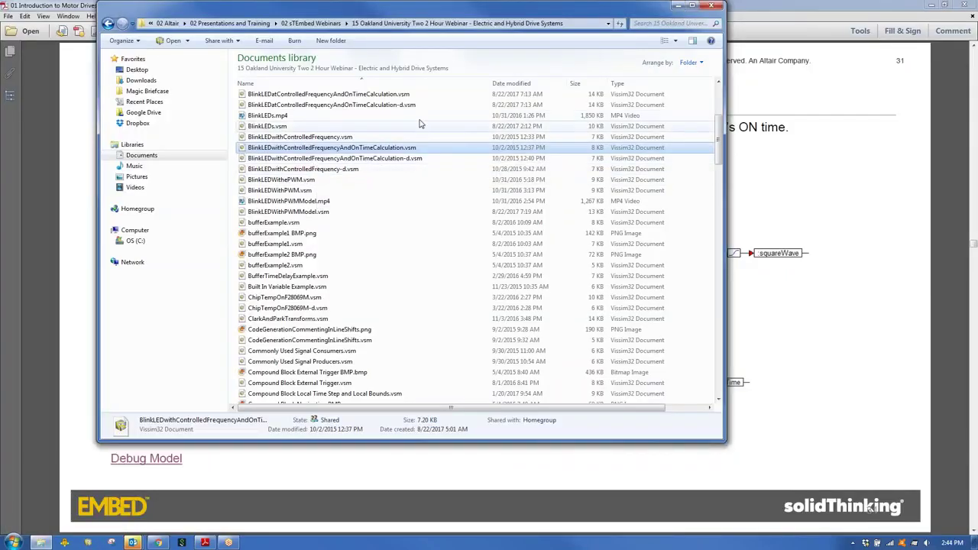
pyautogui.click(514, 84)
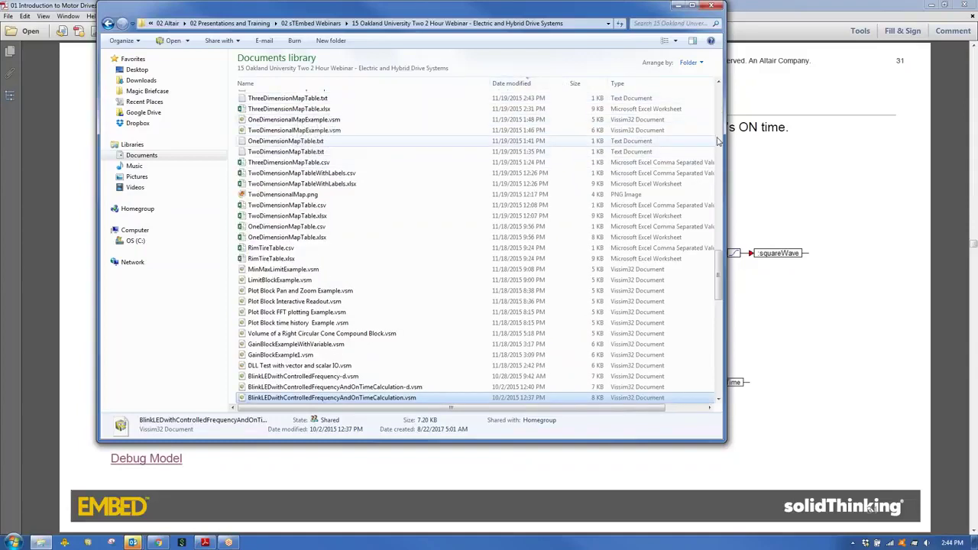
pyautogui.moveTo(718, 275); pyautogui.dragTo(726, 133)
pyautogui.scroll(4, 348, 208)
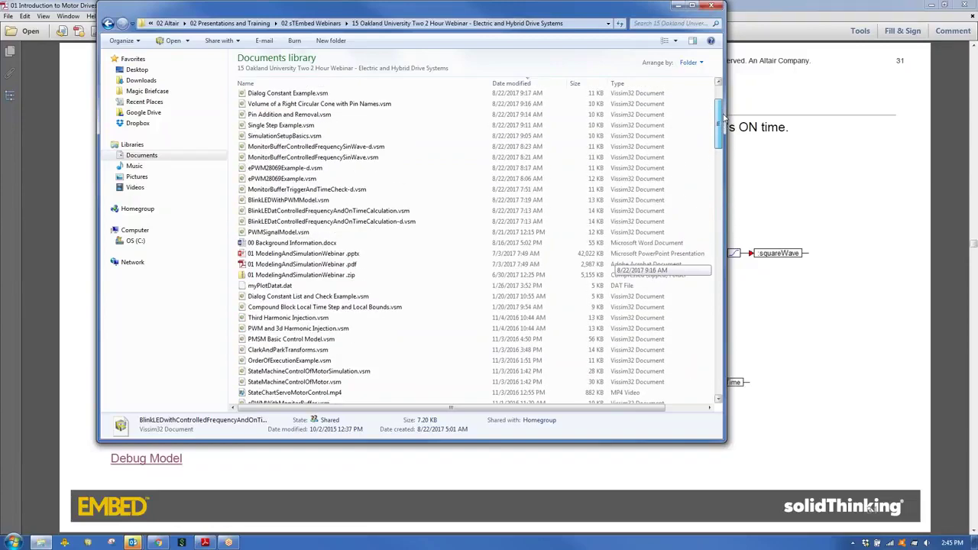
pyautogui.doubleClick(413, 211)
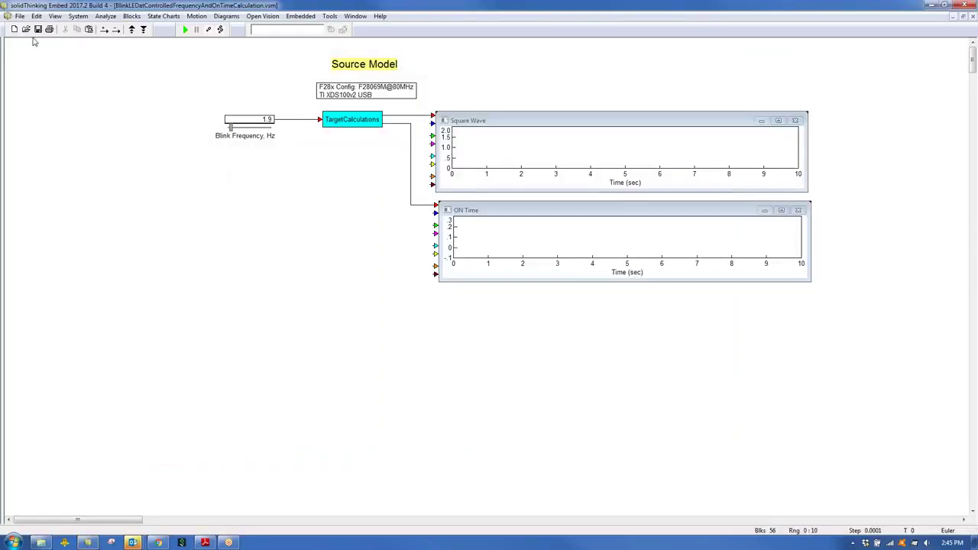
# Open BlinkLEDatControlledFrequencyAndOnTimeCalculation-d.vsm from the 15 Oakland University folder inside Documents, 02 Altair, 02 Presentations and Training, 02 sTEmbed Webinars.
pyautogui.click(25, 29)
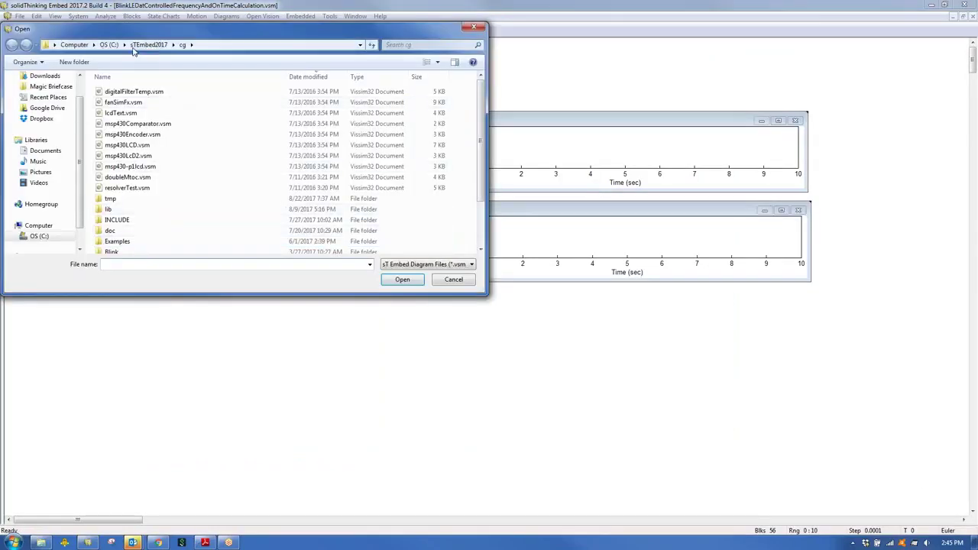
pyautogui.click(75, 44)
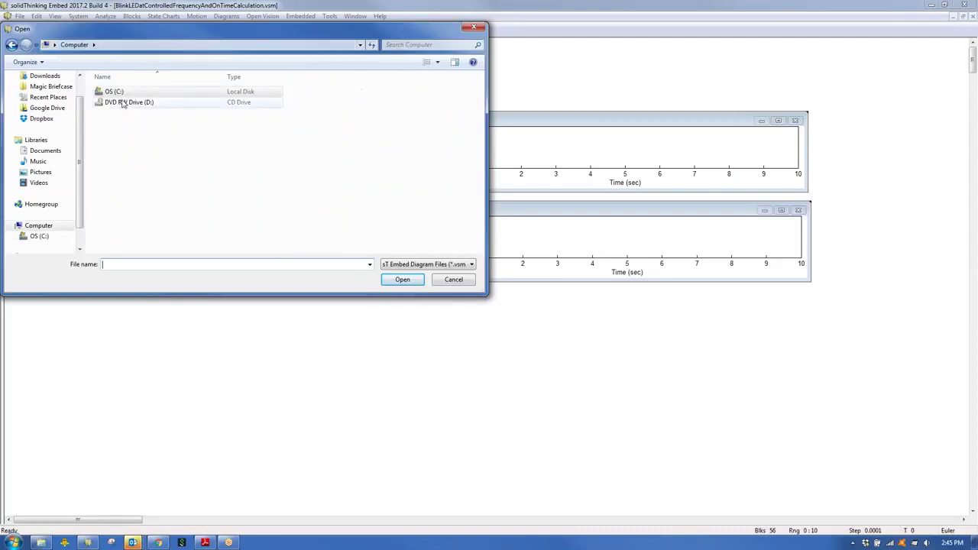
pyautogui.click(45, 152)
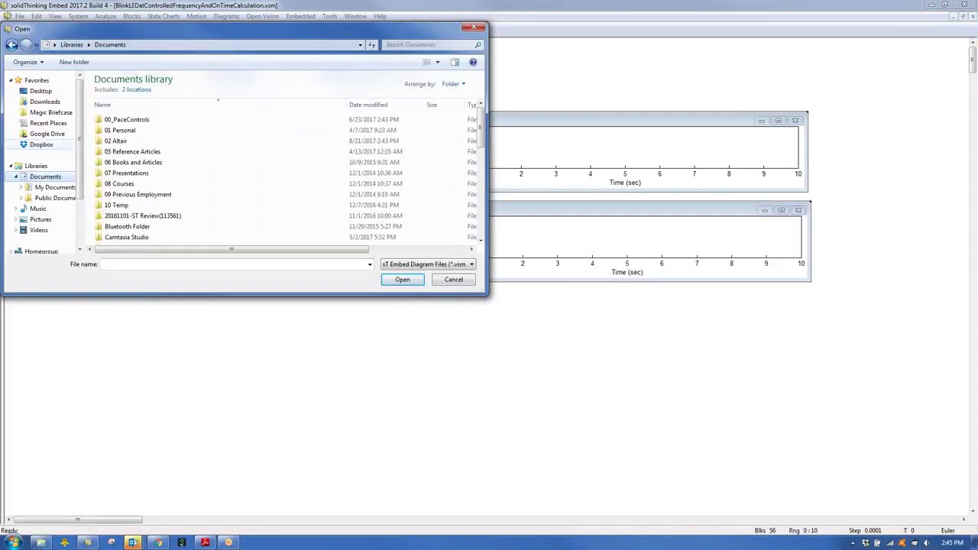
pyautogui.doubleClick(118, 140)
pyautogui.doubleClick(143, 143)
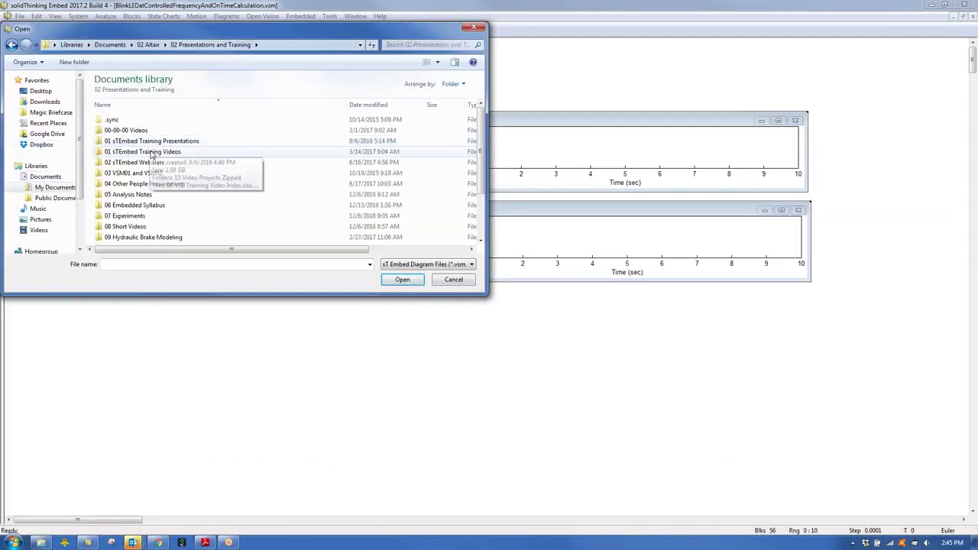
pyautogui.doubleClick(141, 162)
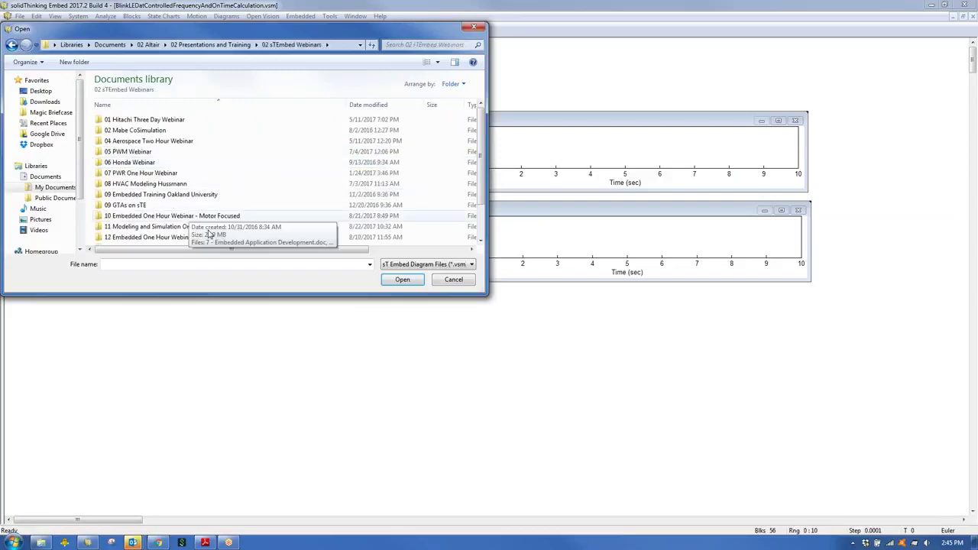
pyautogui.scroll(-1, 182, 228)
pyautogui.scroll(-1, 182, 228)
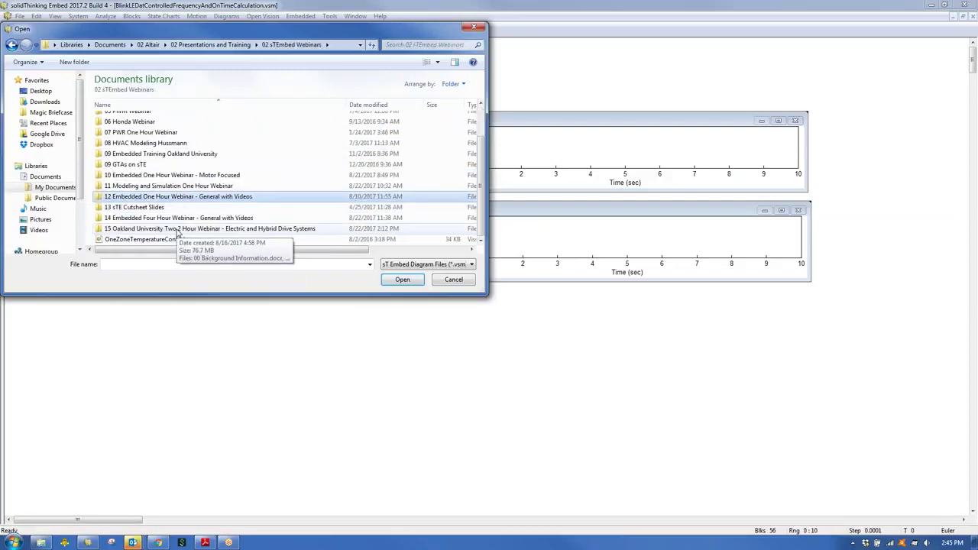
pyautogui.doubleClick(177, 230)
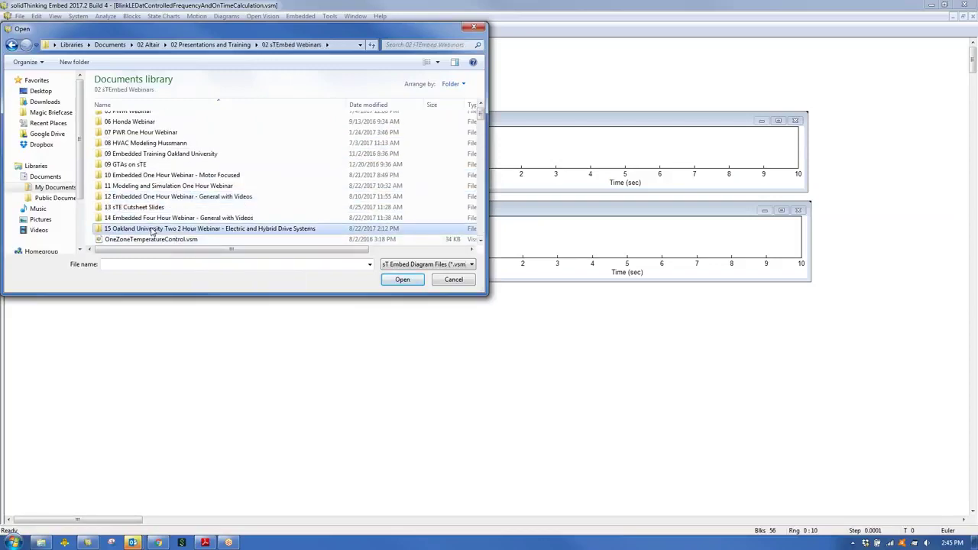
pyautogui.click(268, 218)
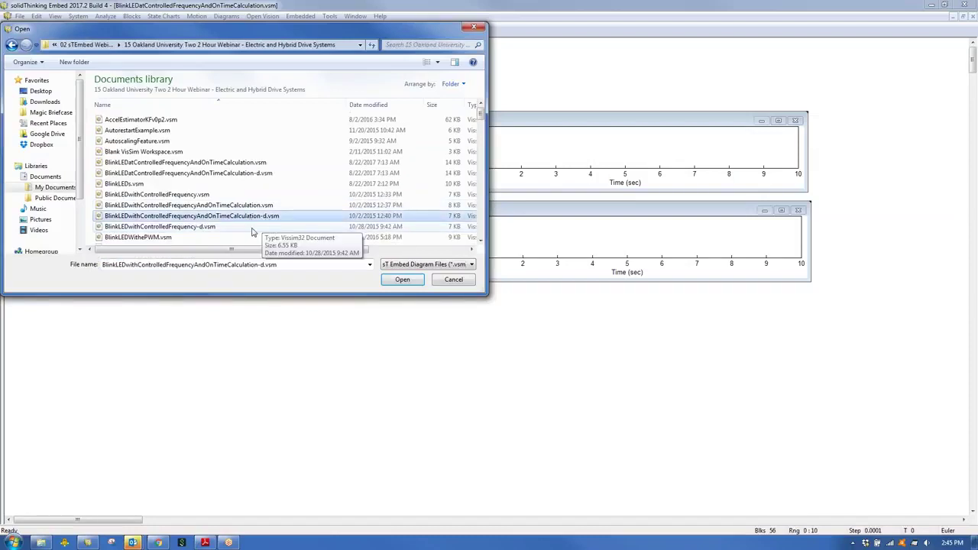
pyautogui.doubleClick(283, 172)
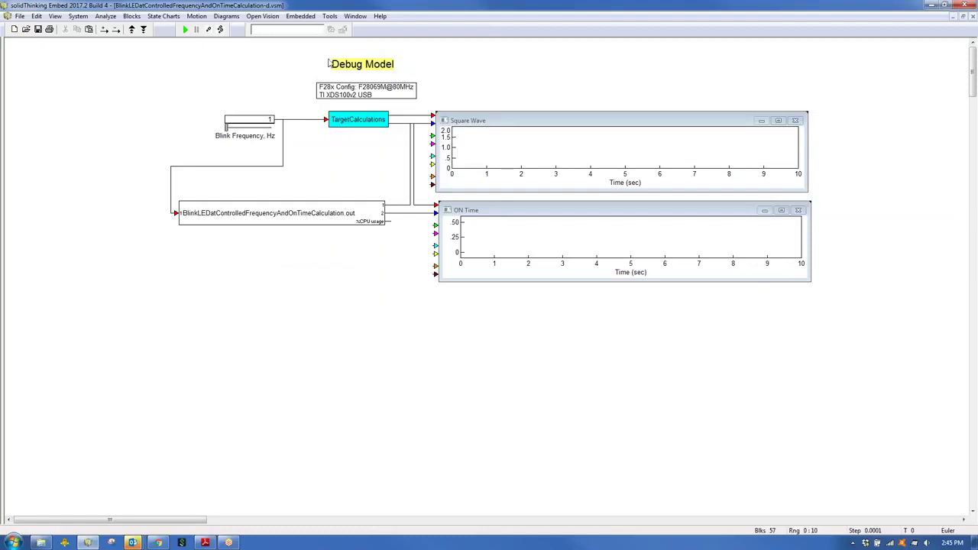
# Switch back to the Source Model and inspect the contents of its TargetCalculations block before returning to the upper level.
pyautogui.click(355, 16)
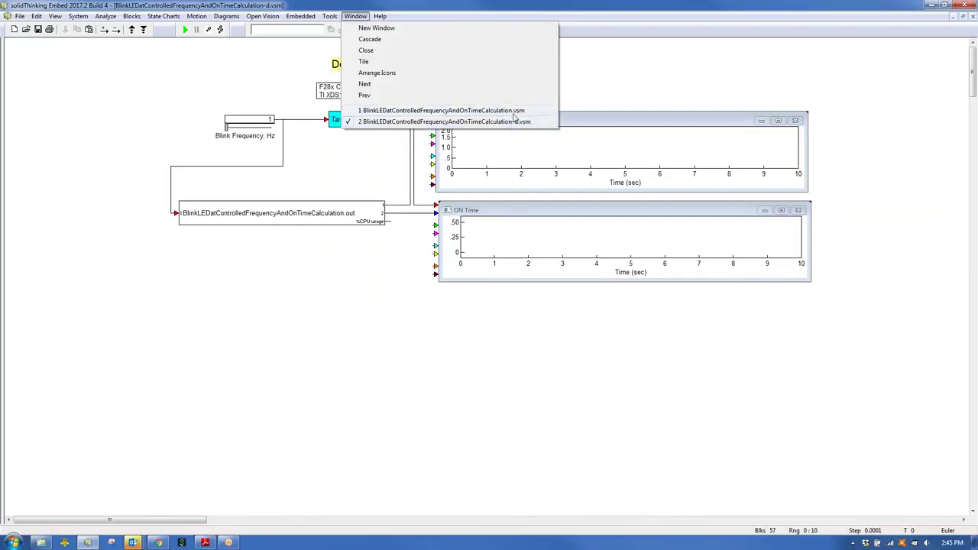
pyautogui.click(510, 112)
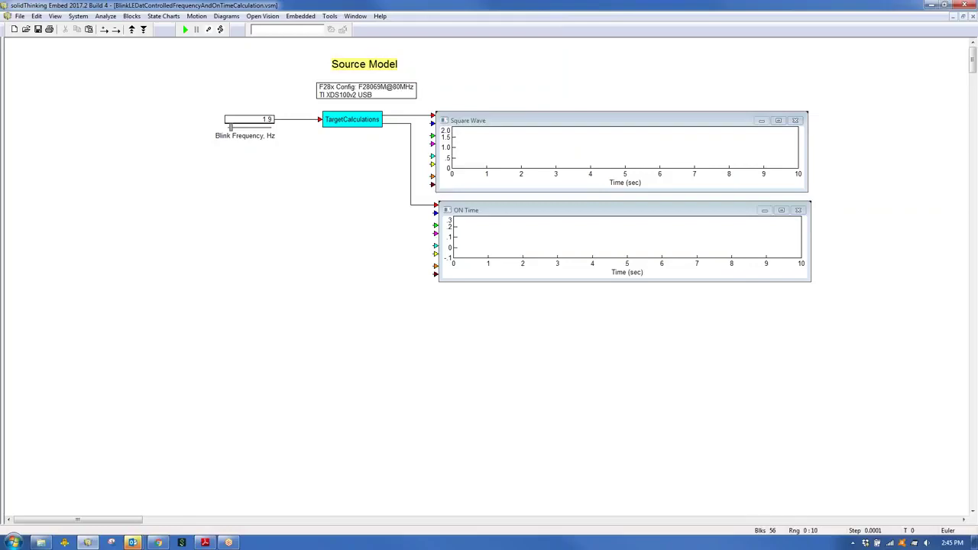
pyautogui.doubleClick(340, 120)
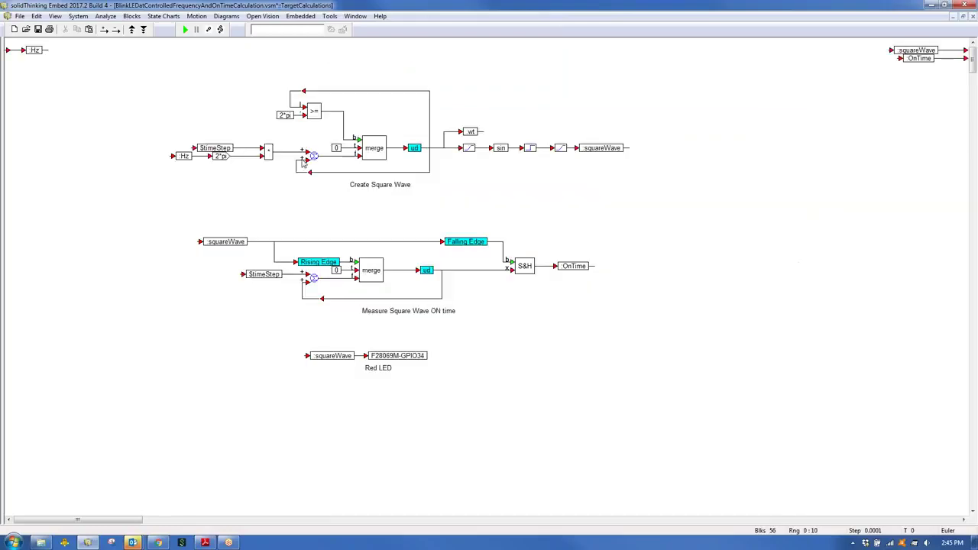
pyautogui.rightClick(227, 198)
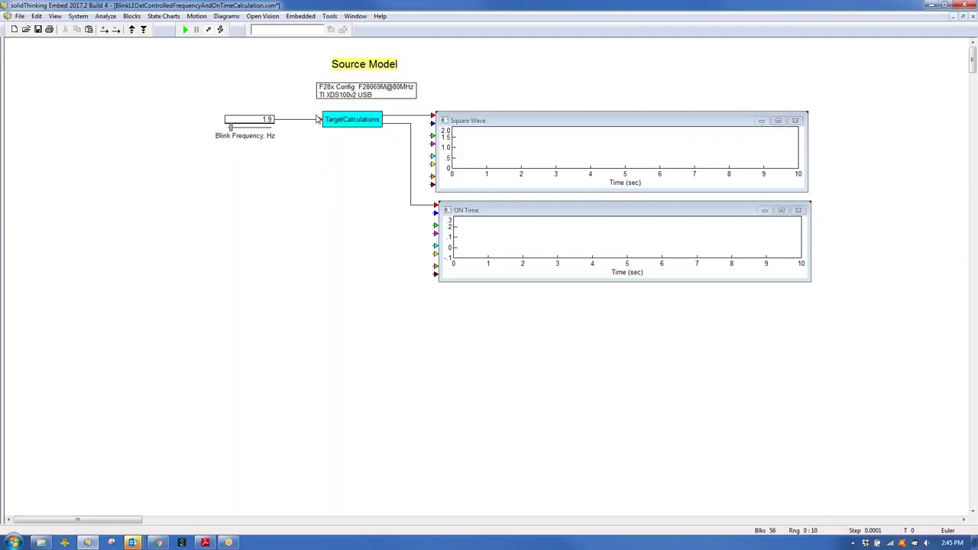
# Set the Source Model's time step to 0.00005 seconds in System Properties, checking its kilohertz equivalent before accepting.
pyautogui.click(78, 16)
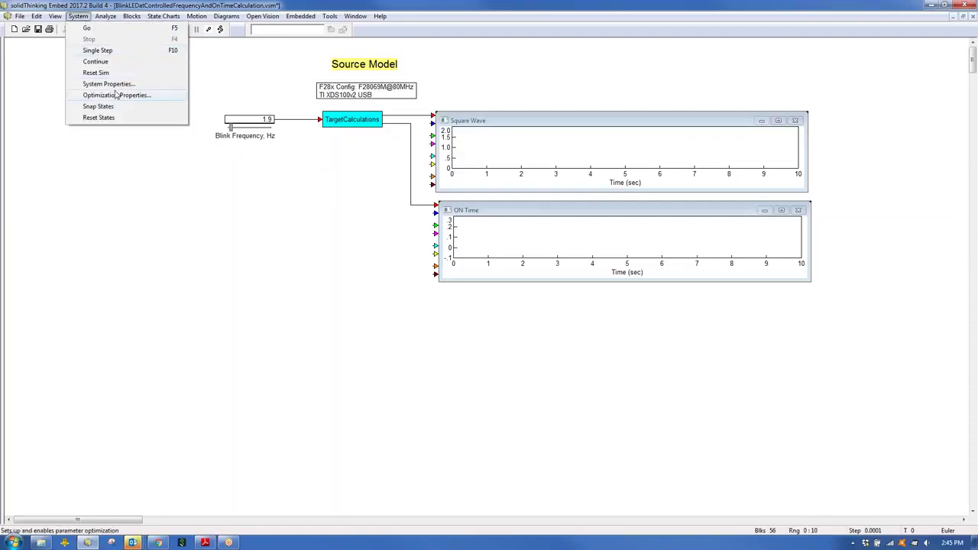
pyautogui.click(109, 84)
pyautogui.click(484, 231)
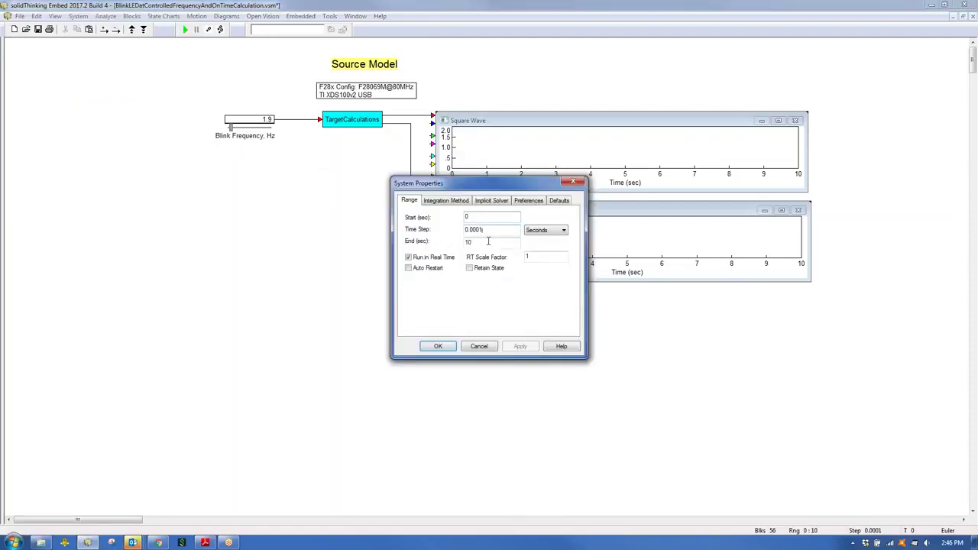
pyautogui.press('BackSpace')
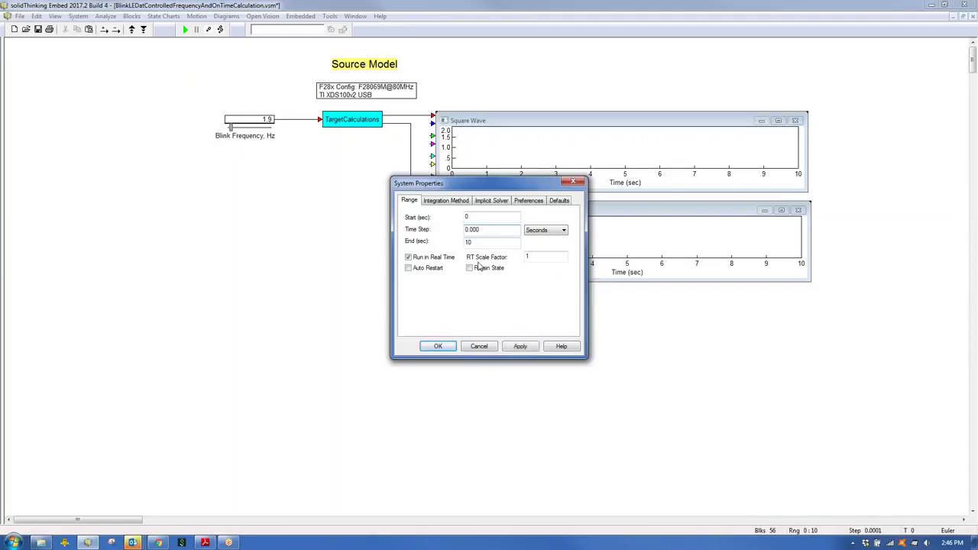
pyautogui.click(441, 348)
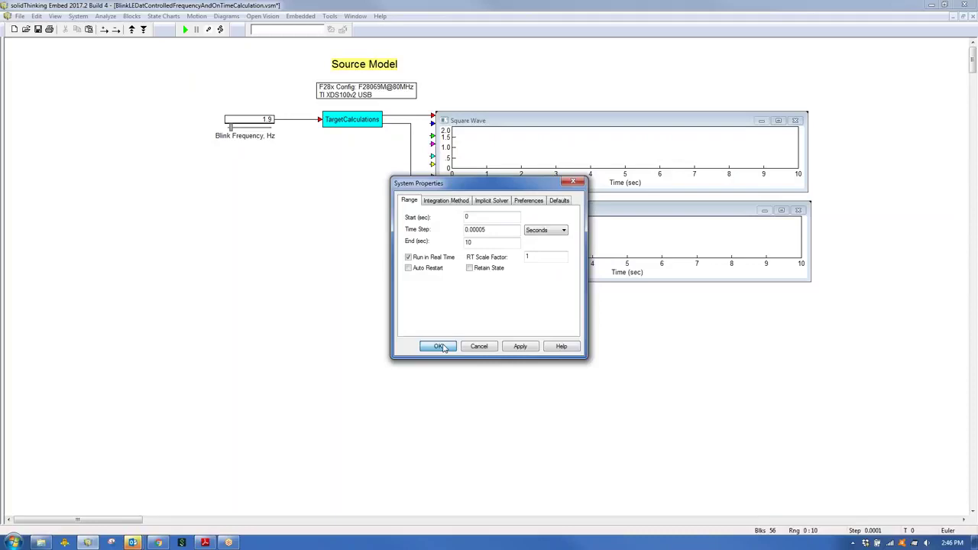
pyautogui.click(539, 231)
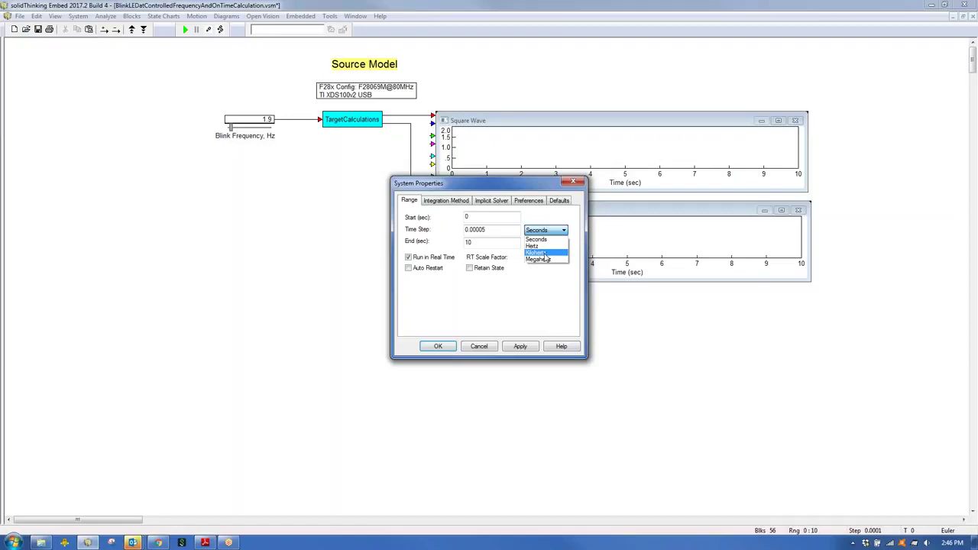
pyautogui.click(536, 252)
pyautogui.click(533, 230)
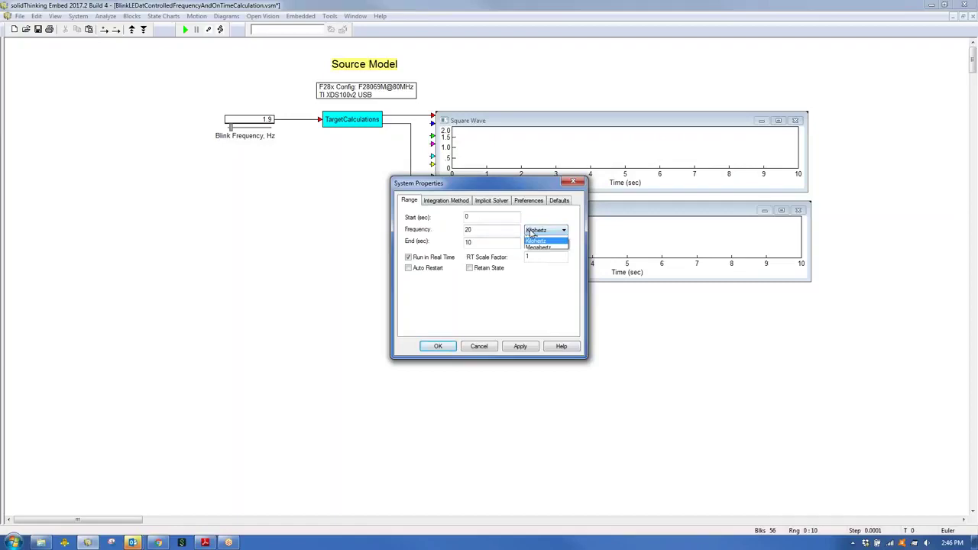
pyautogui.click(533, 240)
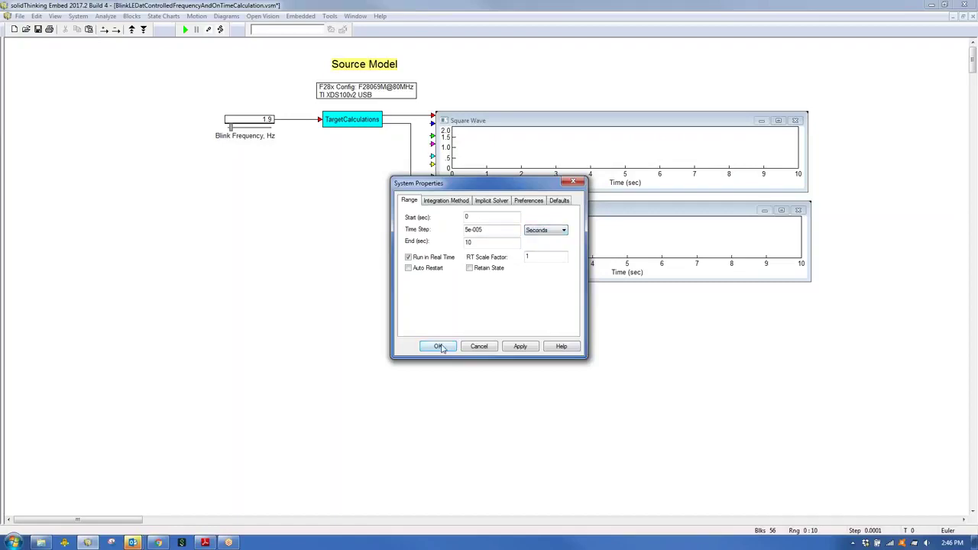
pyautogui.click(438, 346)
# Select the TargetCalculations block, compile its generated code for the F28069M, and close the code generation dialog.
pyautogui.moveTo(303, 108); pyautogui.dragTo(364, 145)
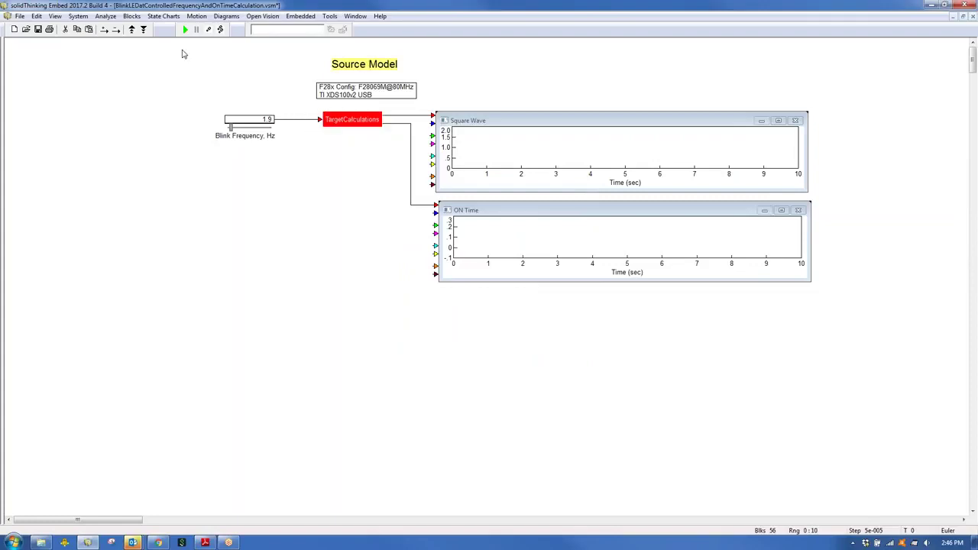
pyautogui.click(330, 16)
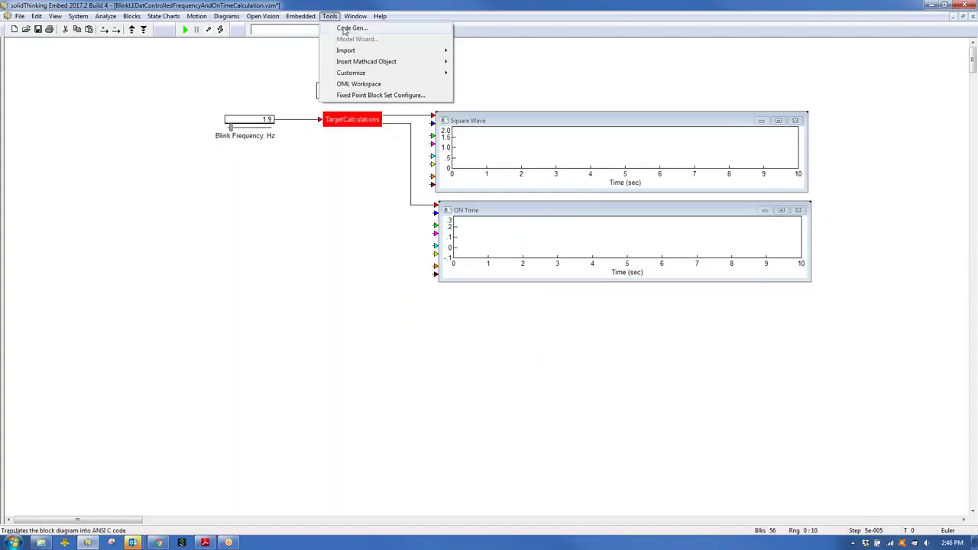
pyautogui.click(350, 28)
pyautogui.click(514, 344)
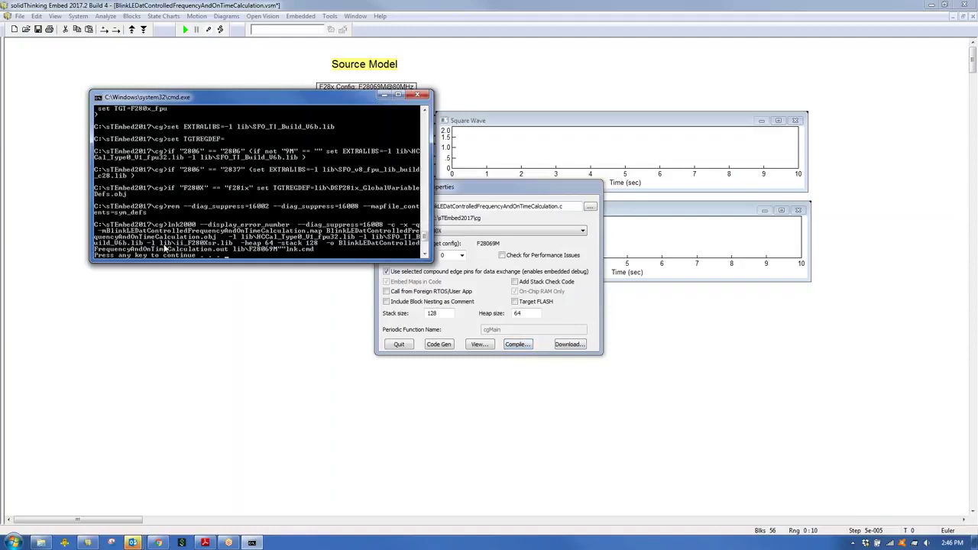
pyautogui.click(396, 346)
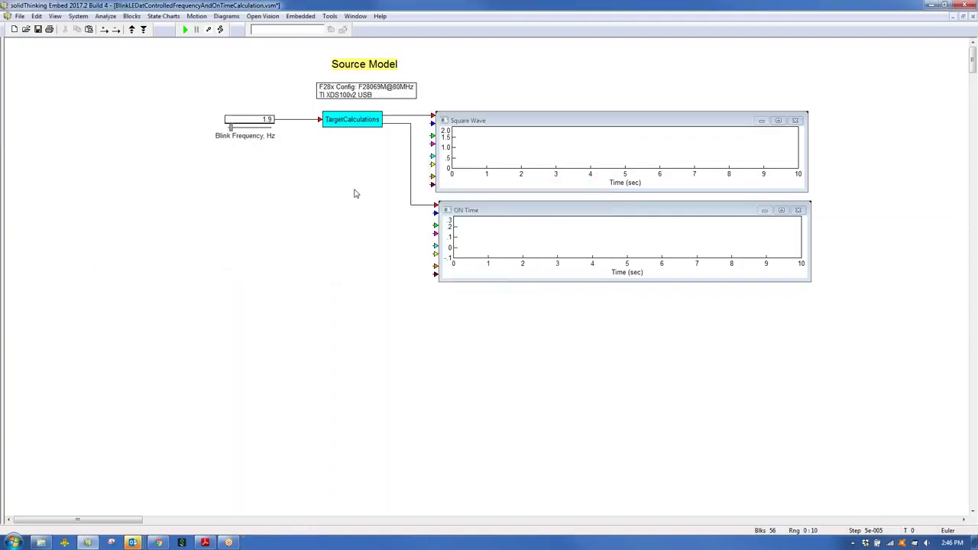
# Switch to the Debug Model and run it while varying the blink frequency, ending at about 3.79 Hz.
pyautogui.click(357, 17)
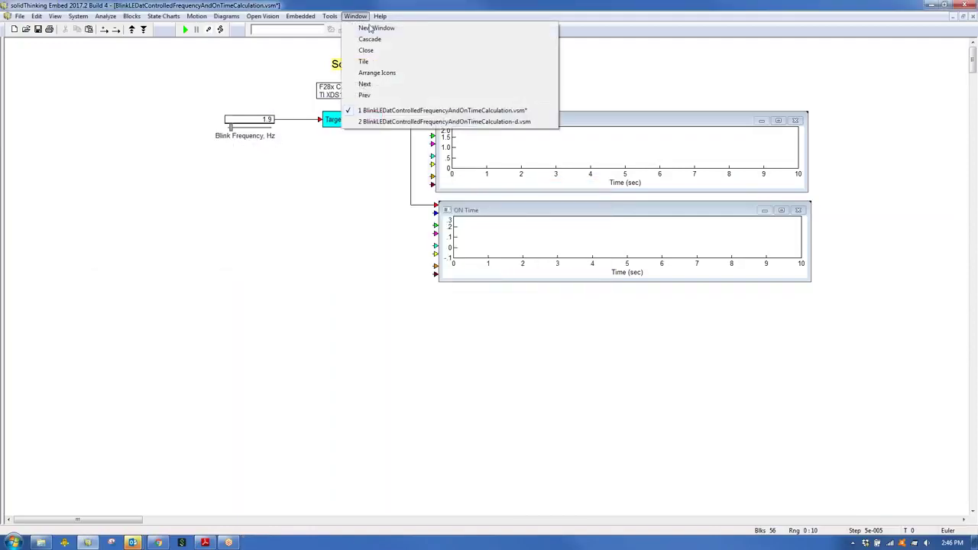
pyautogui.click(413, 123)
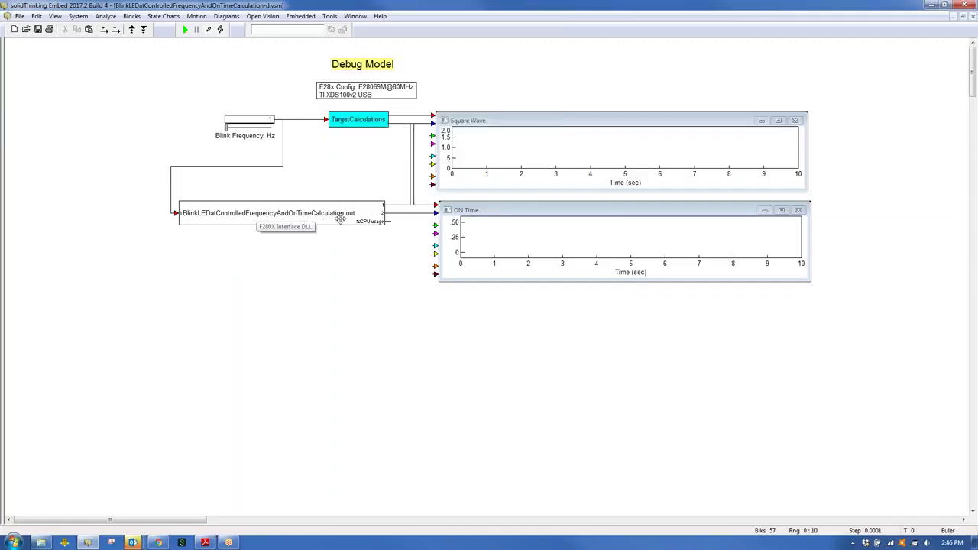
pyautogui.click(185, 29)
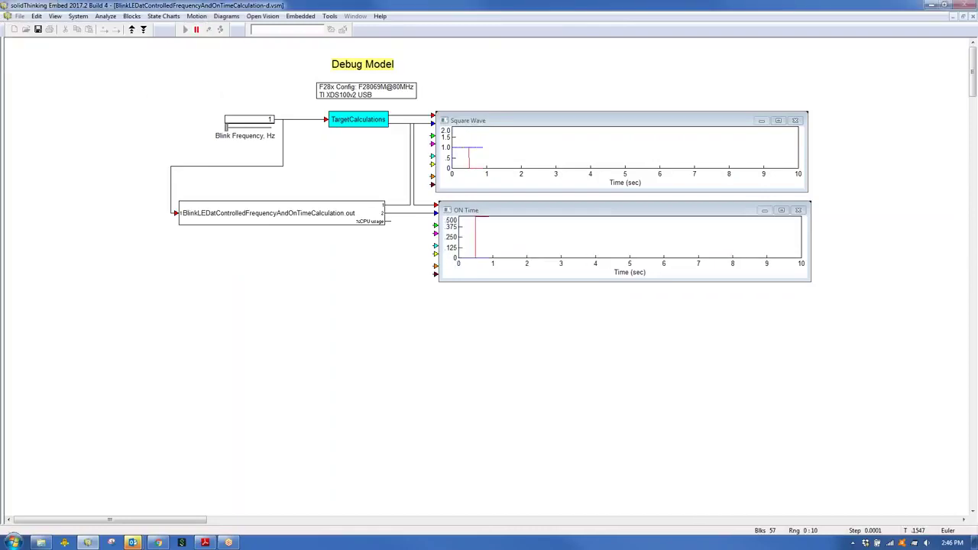
pyautogui.moveTo(227, 128)
pyautogui.mouseDown()
pyautogui.moveTo(246, 130)
pyautogui.moveTo(227, 142)
pyautogui.moveTo(239, 145)
pyautogui.mouseUp()
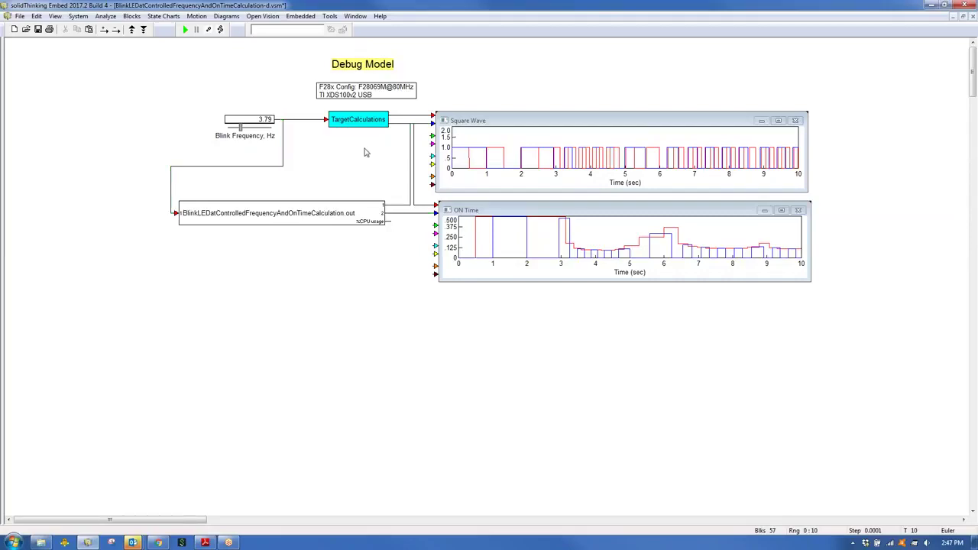
# Disconnect both TargetCalculations outputs from the plots and run the Debug Model while varying the blink frequency, ending at 6.04 Hz.
pyautogui.moveTo(435, 208)
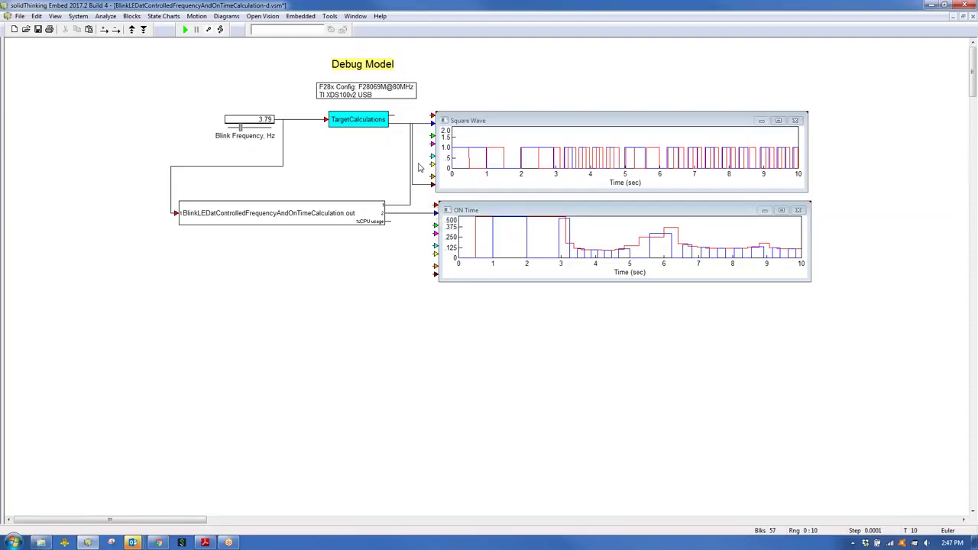
pyautogui.moveTo(360, 119); pyautogui.dragTo(339, 120)
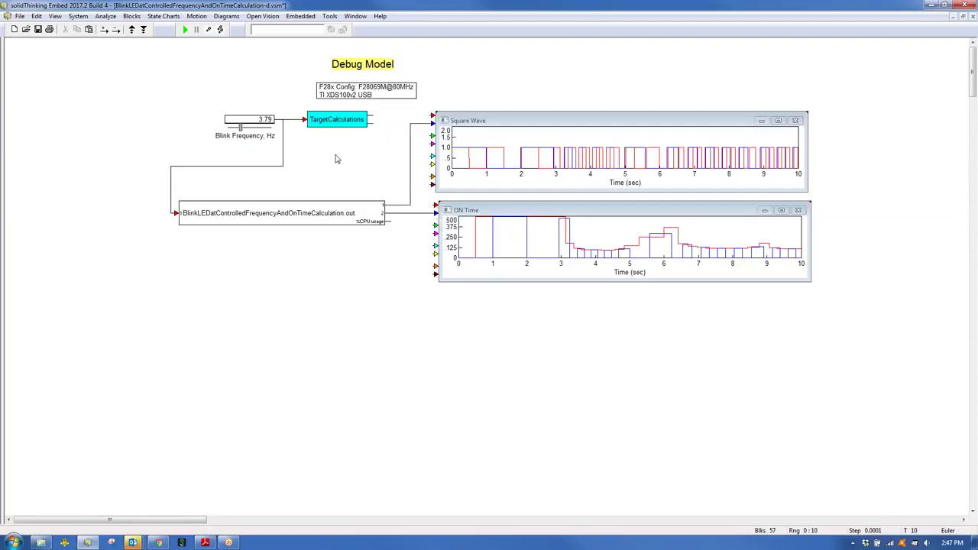
pyautogui.click(185, 29)
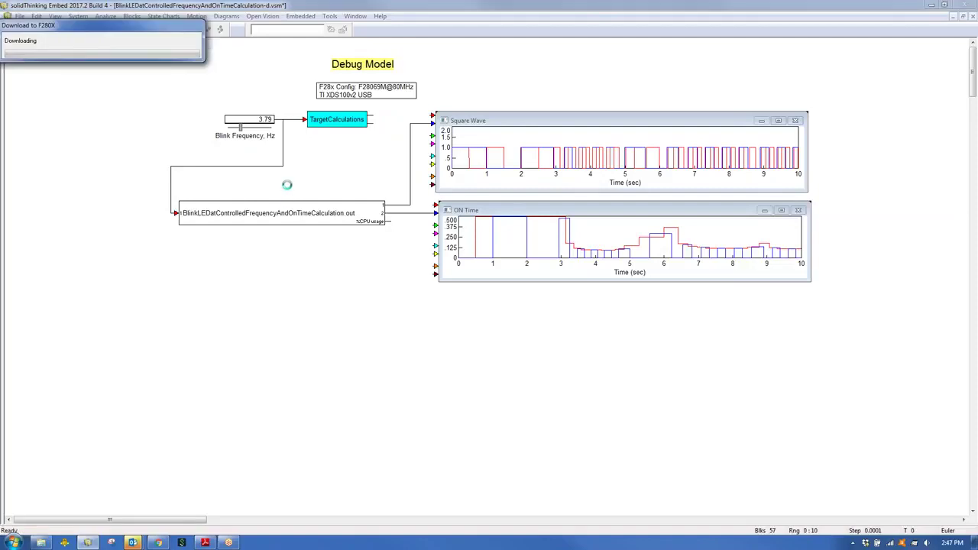
pyautogui.moveTo(241, 128)
pyautogui.mouseDown()
pyautogui.moveTo(261, 131)
pyautogui.moveTo(252, 131)
pyautogui.mouseUp()
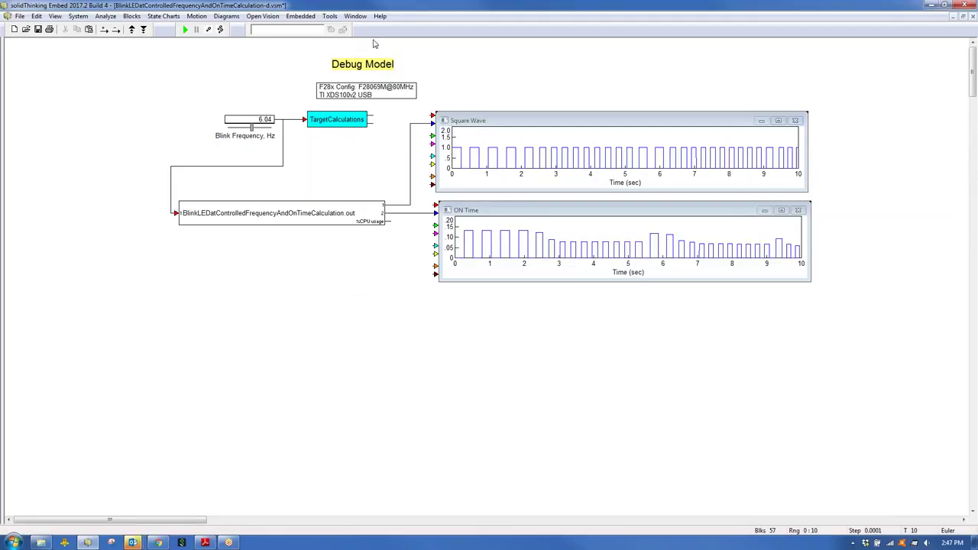
# Switch to the Source Model to review its TargetCalculations block and return to the Debug Model.
pyautogui.click(355, 16)
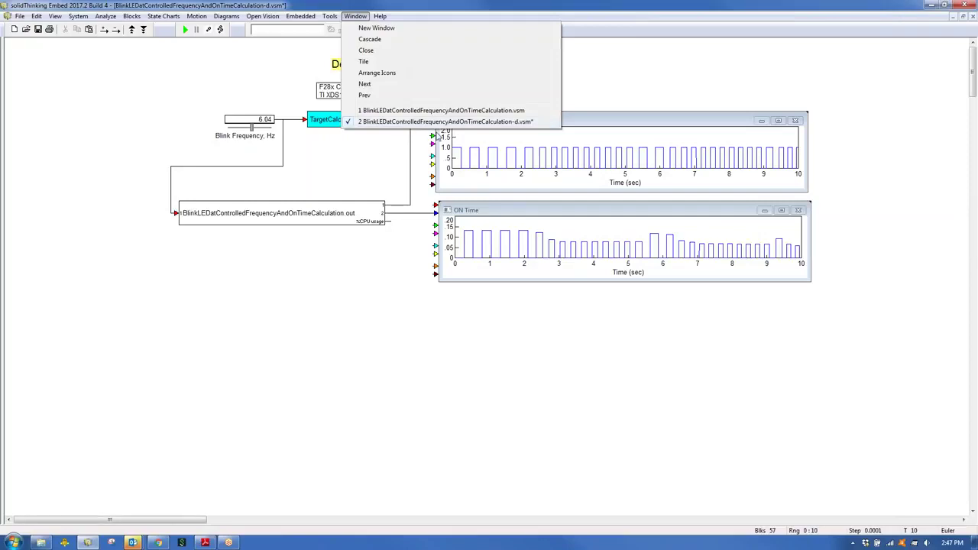
pyautogui.click(435, 111)
pyautogui.moveTo(359, 115); pyautogui.dragTo(356, 115)
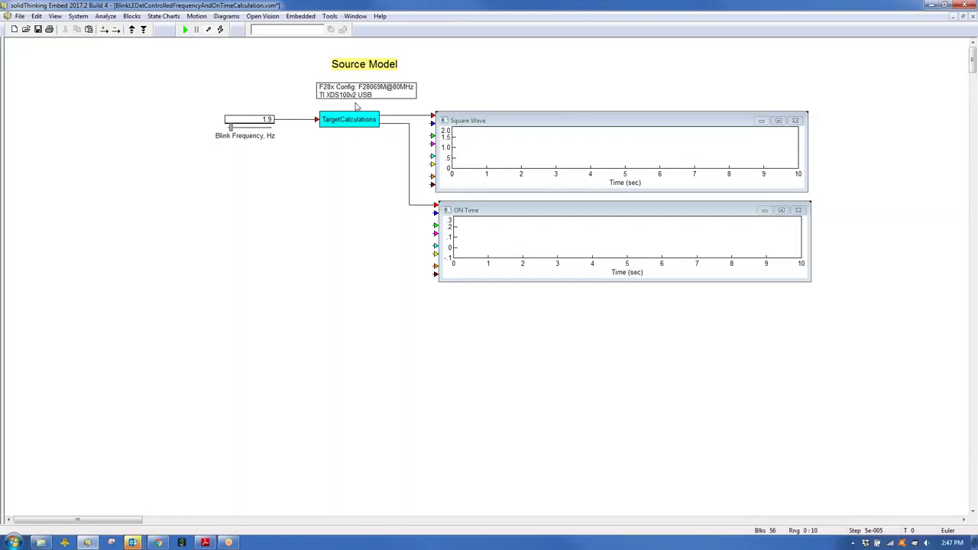
pyautogui.click(356, 16)
pyautogui.click(396, 122)
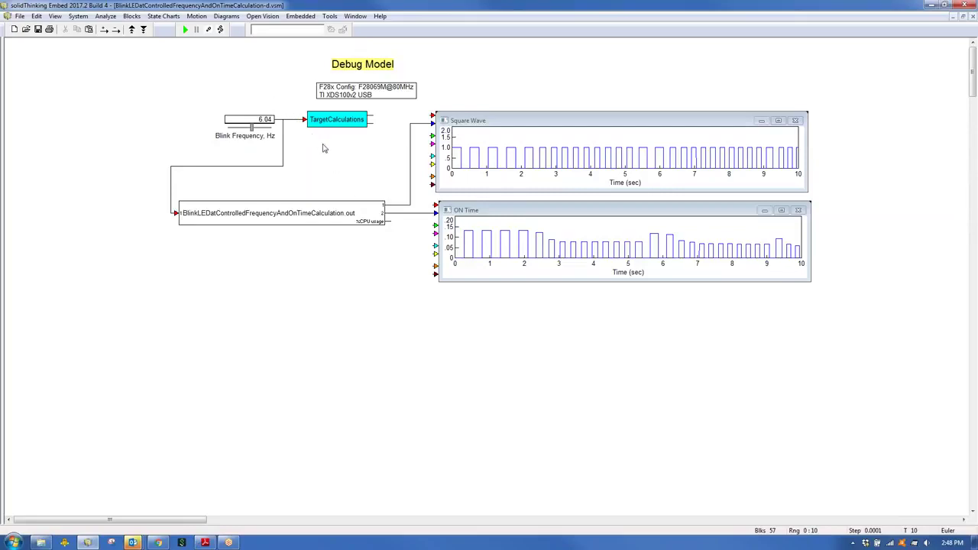
# Switch to the Source Model and set its time step to .00001 seconds in System Properties.
pyautogui.click(355, 16)
pyautogui.click(386, 112)
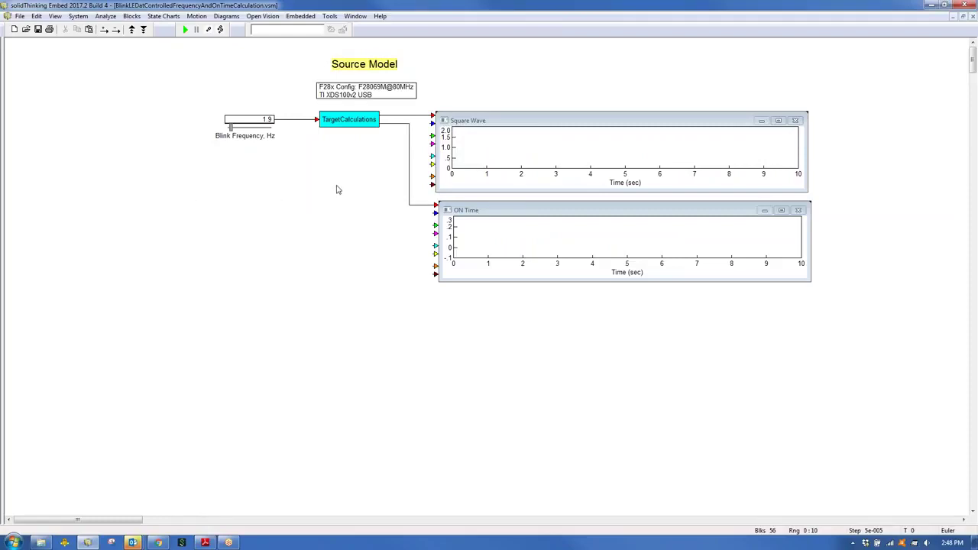
pyautogui.click(79, 16)
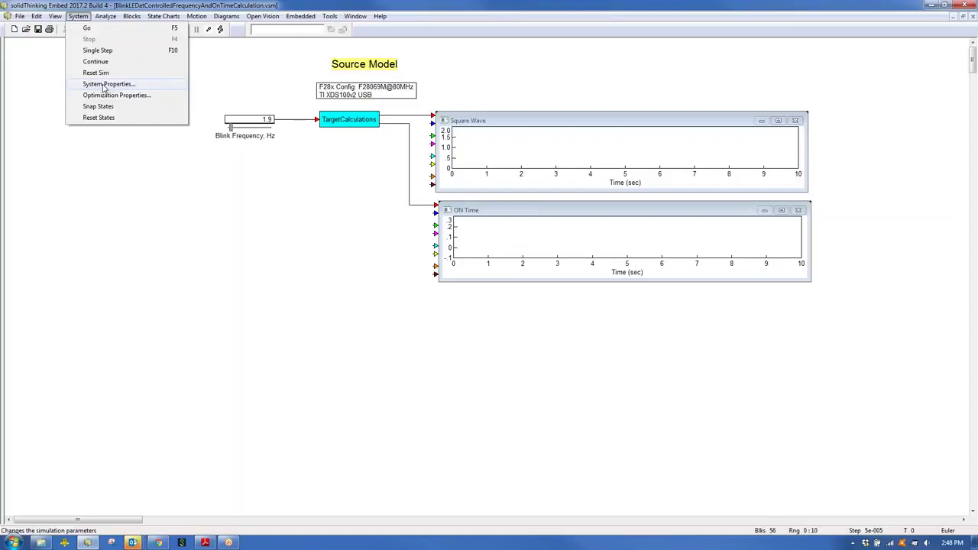
pyautogui.click(106, 84)
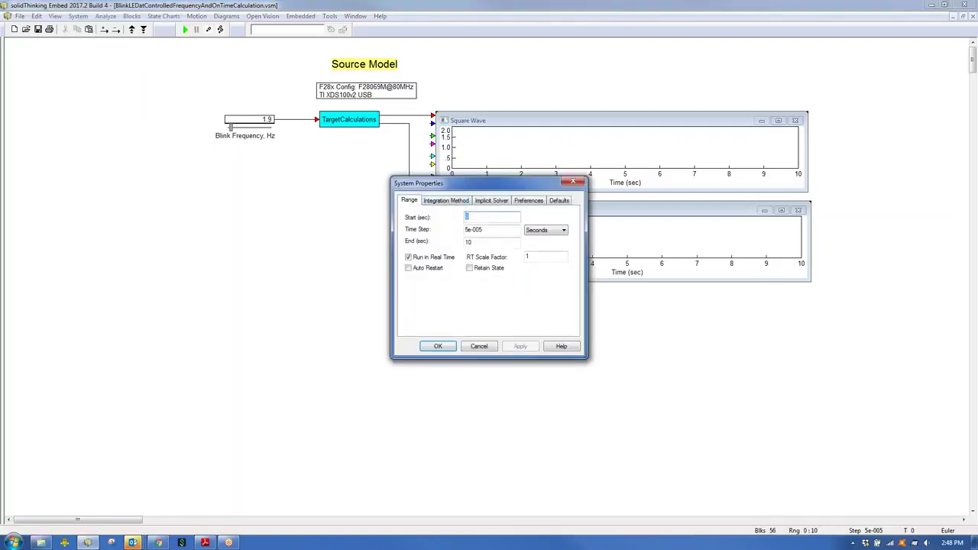
pyautogui.moveTo(492, 229); pyautogui.dragTo(463, 230)
pyautogui.press('BackSpace')
pyautogui.write('.00001')
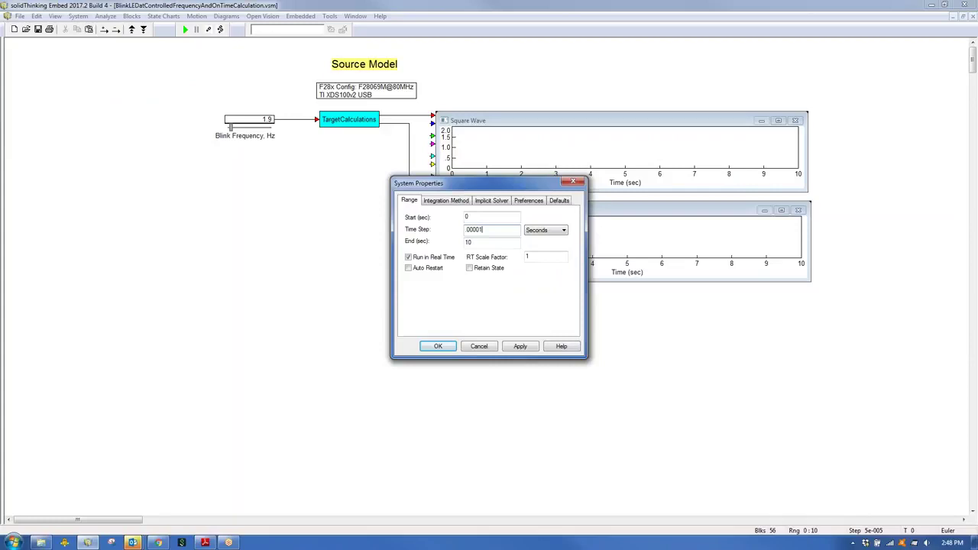
pyautogui.press('Return')
# Select the Source Model's TargetCalculations block, compile its code for the F280X target at the .00001-second step, and close the code generation dialog.
pyautogui.click(348, 122)
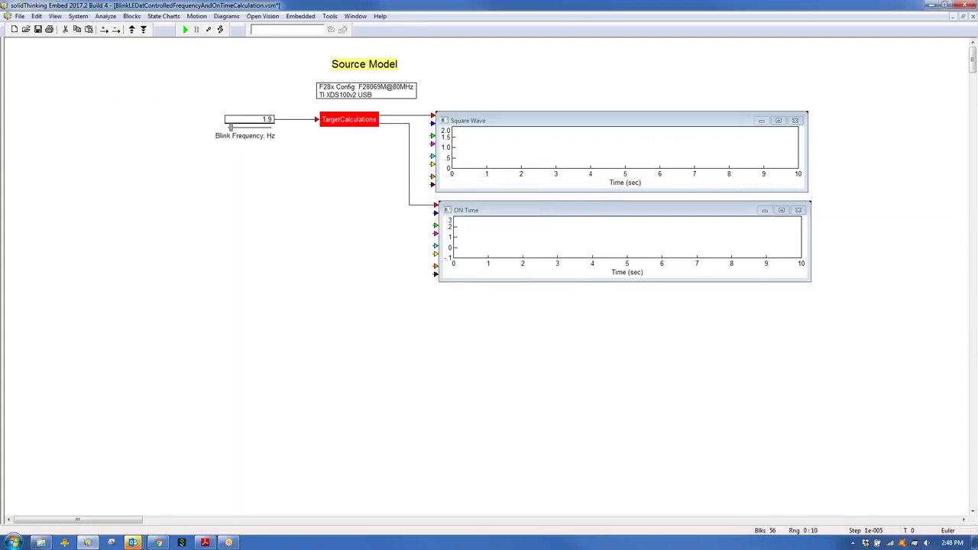
pyautogui.click(335, 20)
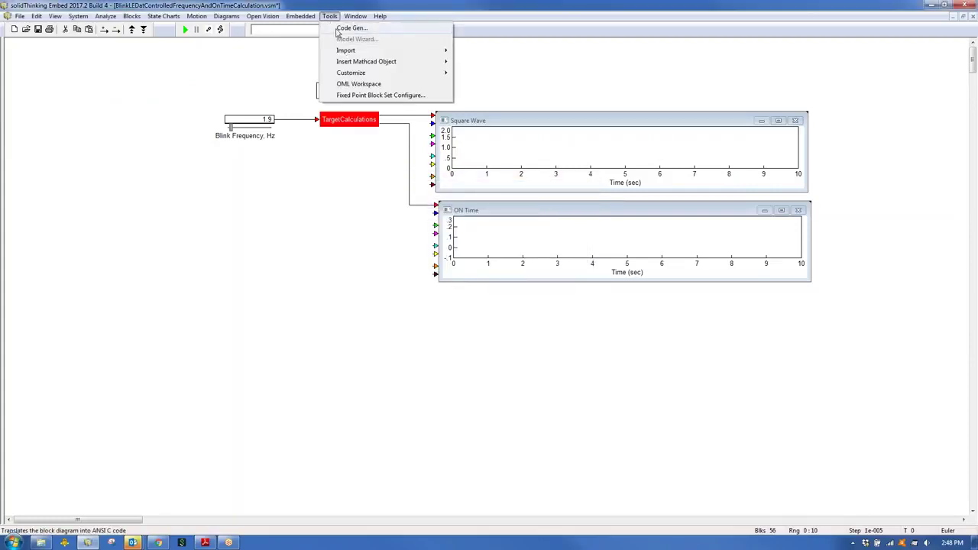
pyautogui.click(348, 26)
pyautogui.click(516, 343)
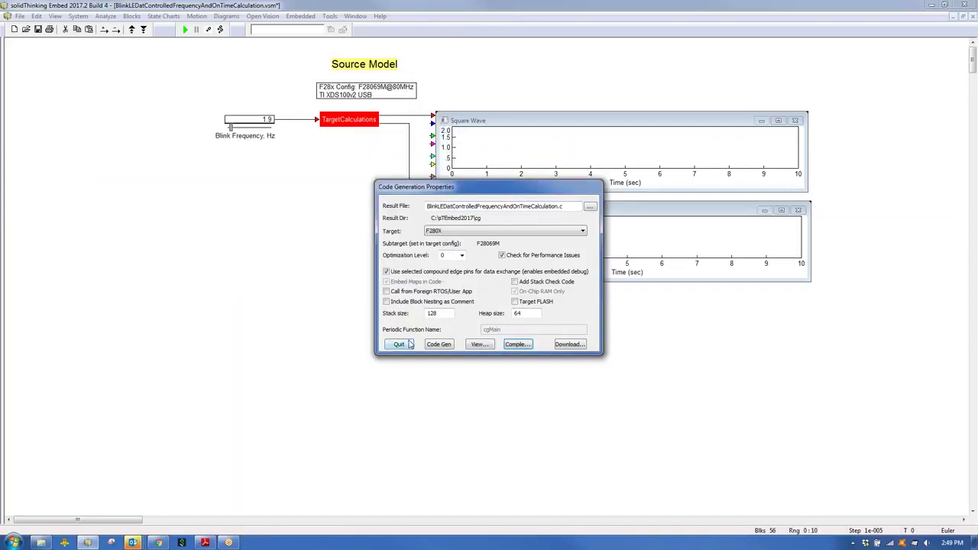
pyautogui.click(398, 344)
# Run the Debug Model with TargetCalculations' first output feeding Square Wave, reduce the blink frequency to 3.88 Hz, and shift the slider block farther from TargetCalculations.
pyautogui.click(355, 16)
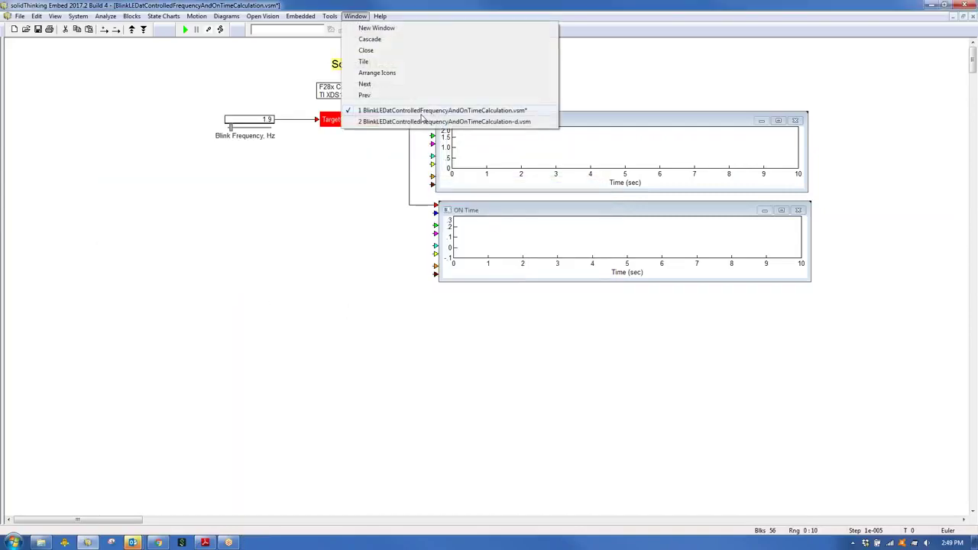
pyautogui.click(438, 122)
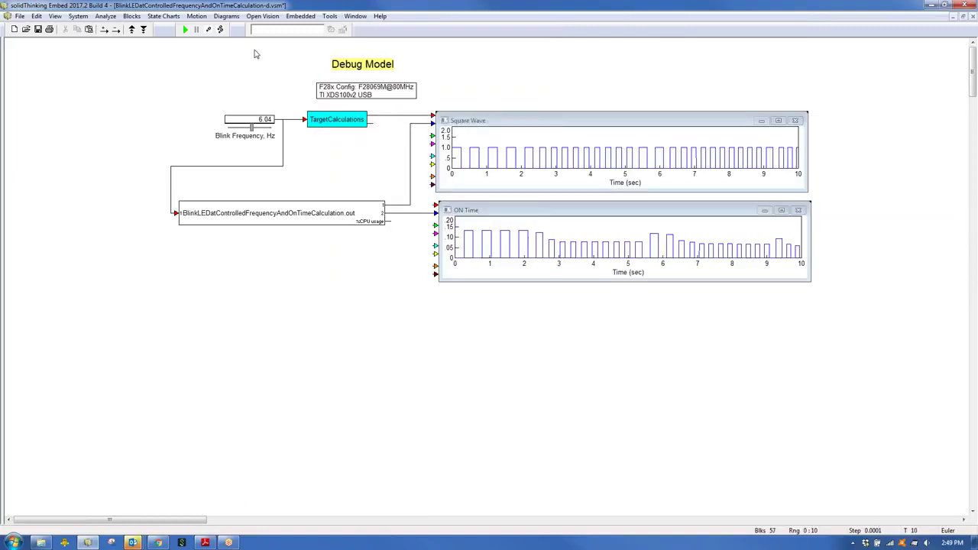
pyautogui.click(185, 29)
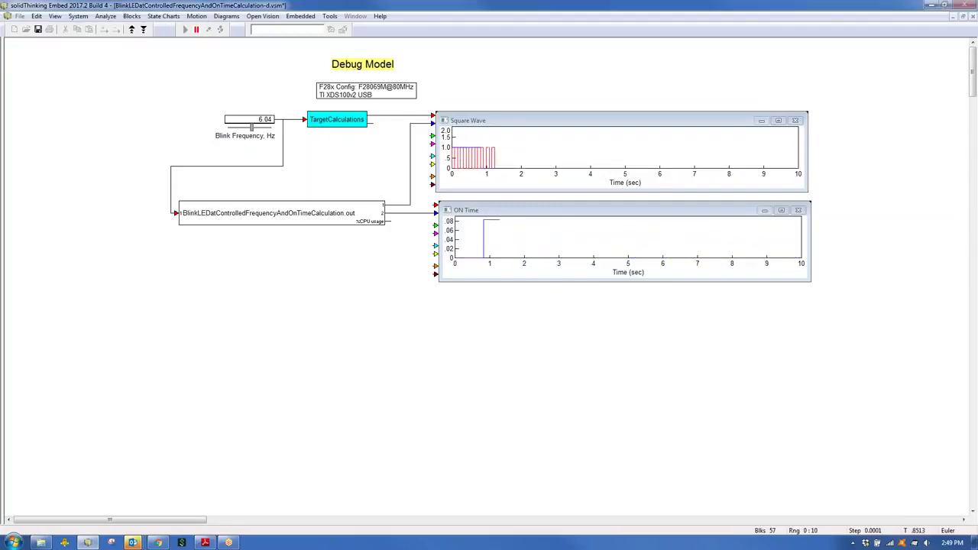
pyautogui.moveTo(251, 126)
pyautogui.mouseDown()
pyautogui.moveTo(241, 130)
pyautogui.moveTo(253, 142)
pyautogui.moveTo(243, 143)
pyautogui.moveTo(263, 144)
pyautogui.moveTo(319, 195)
pyautogui.moveTo(194, 97)
pyautogui.moveTo(166, 120)
pyautogui.moveTo(151, 119)
pyautogui.mouseUp()
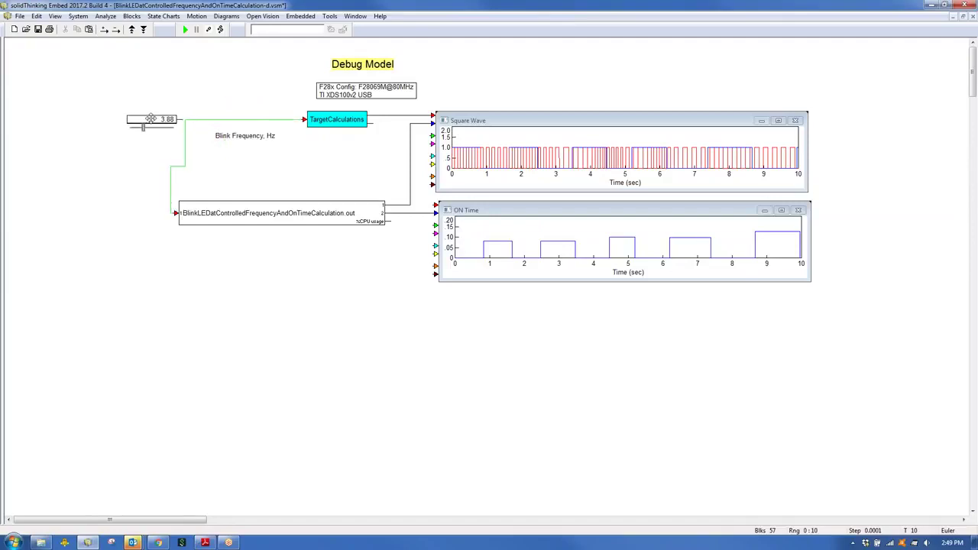
# Turn off Show CPU Utilization for the target interface block and delete the TargetCalculations block from the Debug Model.
pyautogui.doubleClick(284, 213)
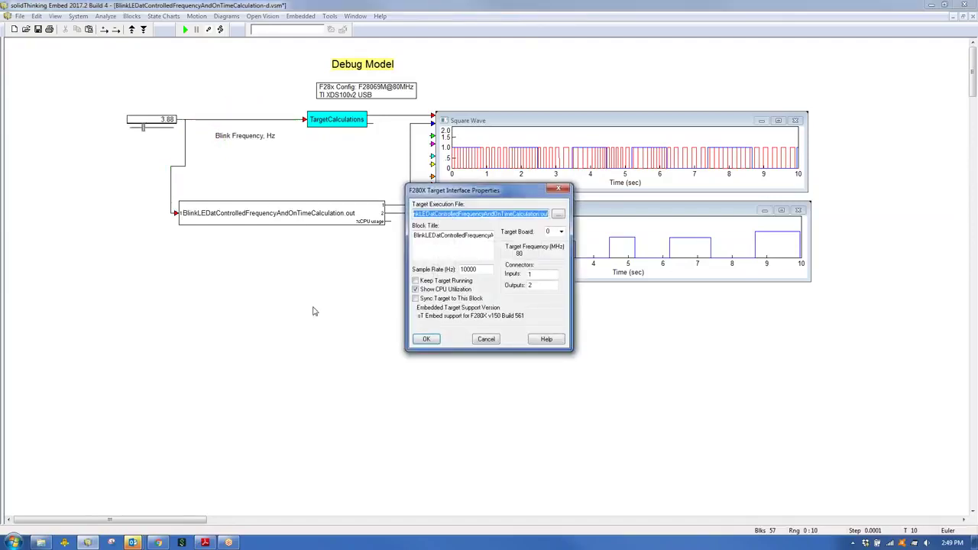
pyautogui.click(437, 291)
pyautogui.click(431, 340)
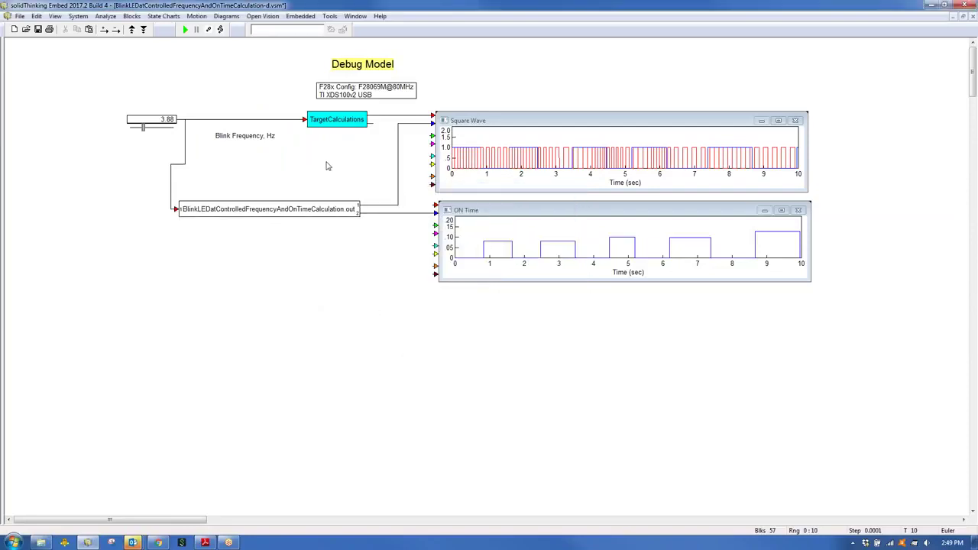
pyautogui.click(320, 121)
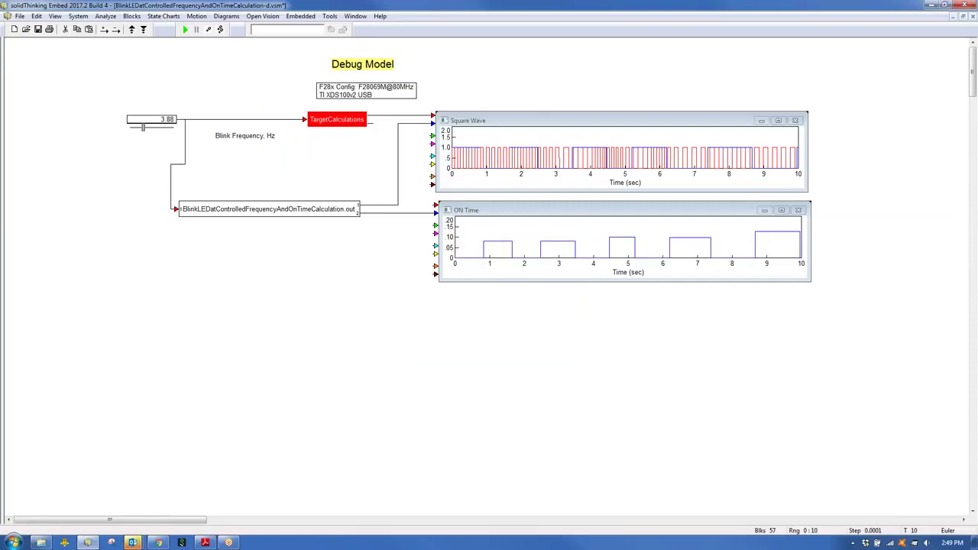
pyautogui.press('Delete')
# Switch to the Source Model and copy its TargetCalculations block, leaving the block selected.
pyautogui.click(356, 16)
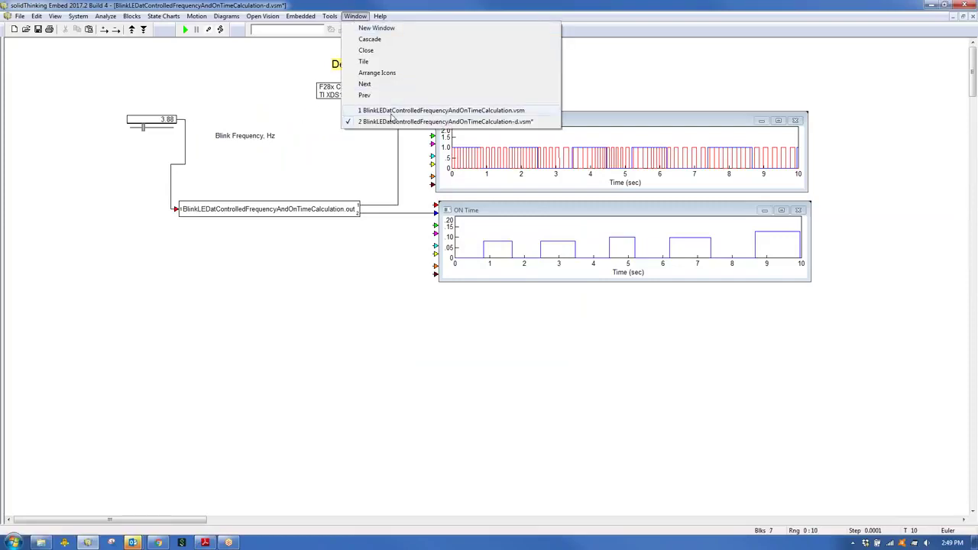
pyautogui.click(391, 111)
pyautogui.click(321, 117)
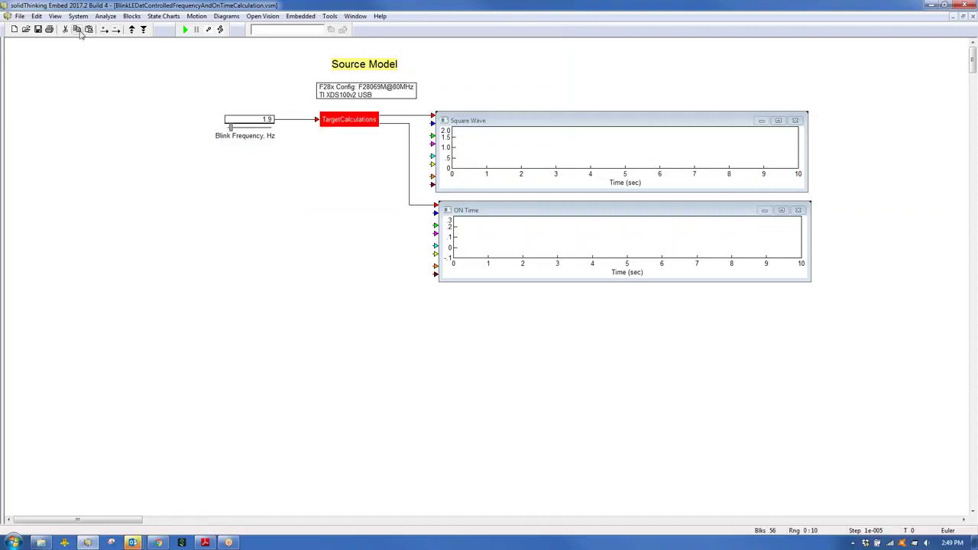
pyautogui.click(77, 30)
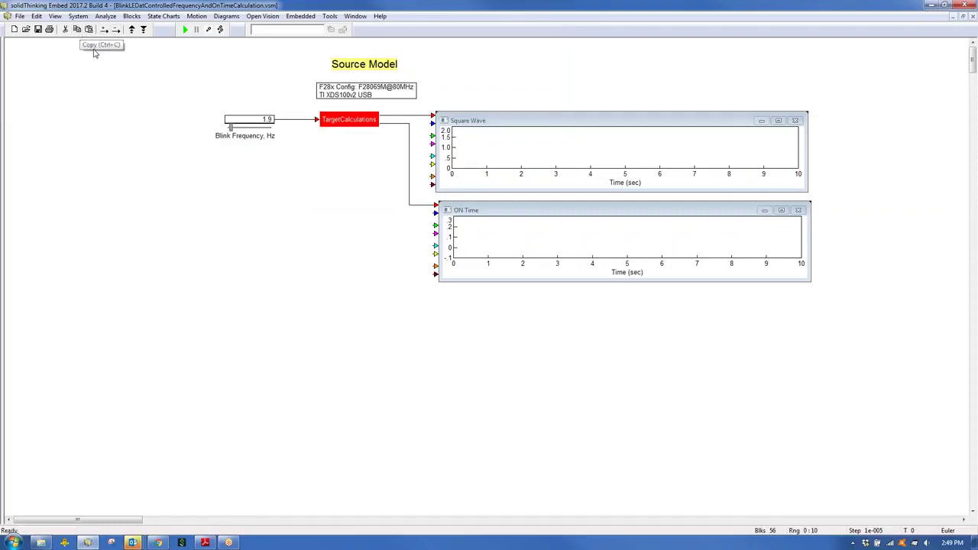
pyautogui.click(136, 122)
pyautogui.click(325, 123)
# Set the Source Model's time step to 1e-004 seconds in System Properties.
pyautogui.click(78, 16)
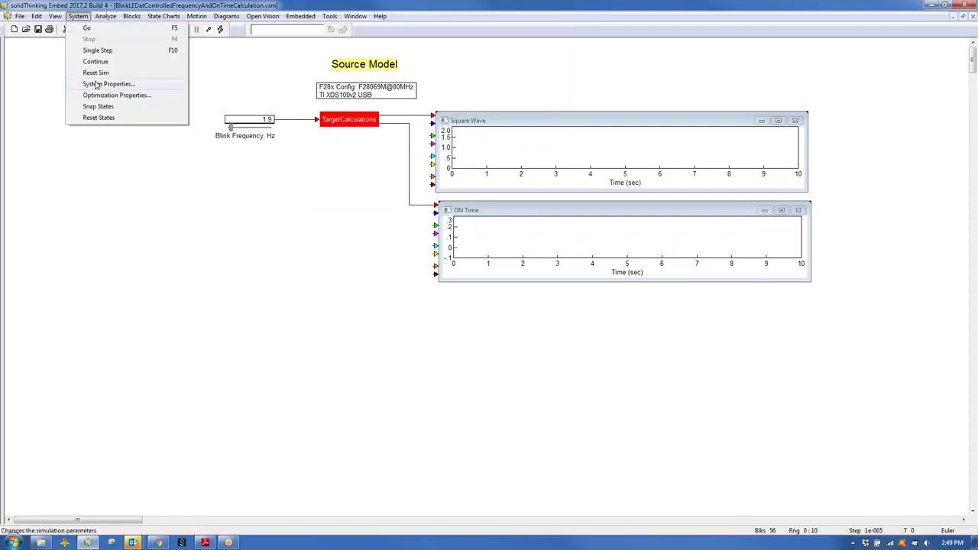
pyautogui.click(107, 84)
pyautogui.click(490, 231)
pyautogui.press('BackSpace')
pyautogui.write('4')
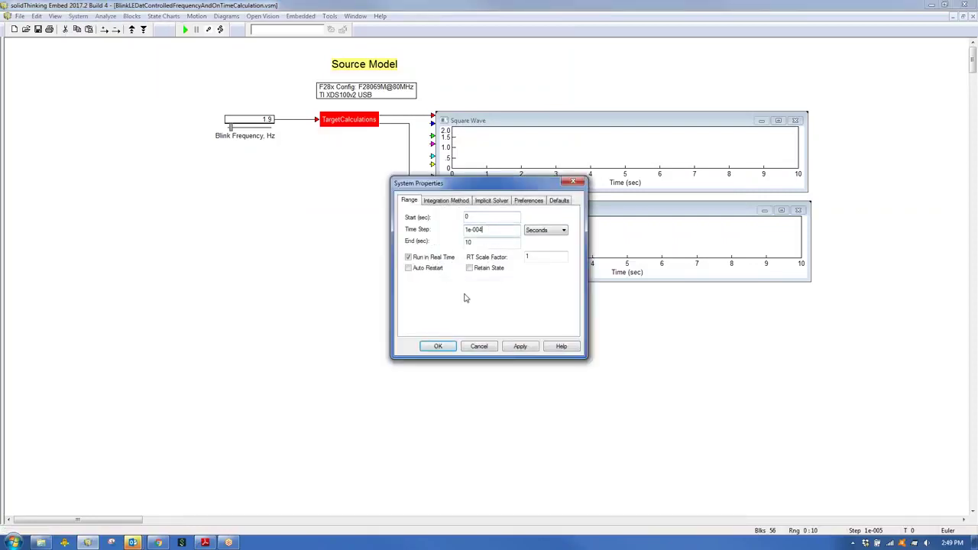
pyautogui.click(438, 346)
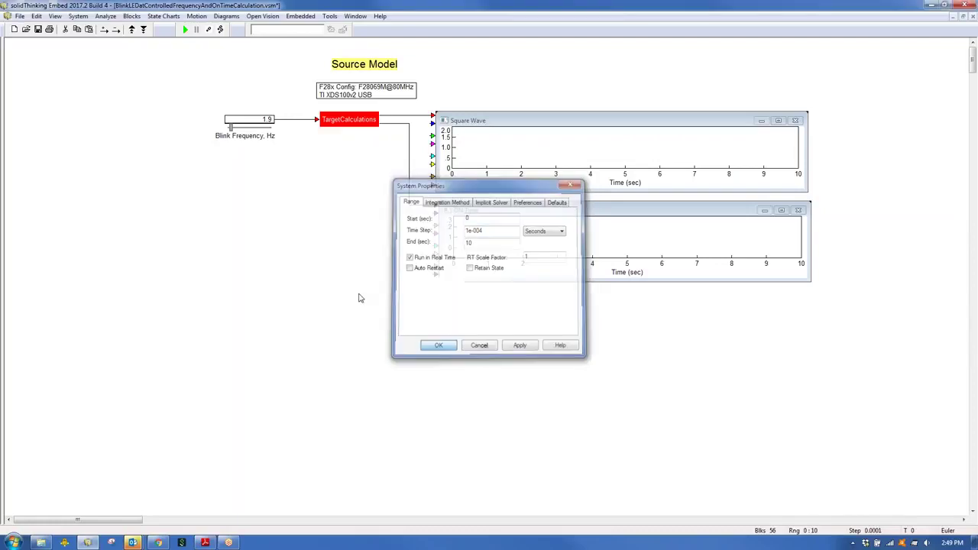
# Recompile the TargetCalculations block for the F280X target with the 1e-004-second step and close the code generation dialog.
pyautogui.click(324, 118)
pyautogui.click(329, 16)
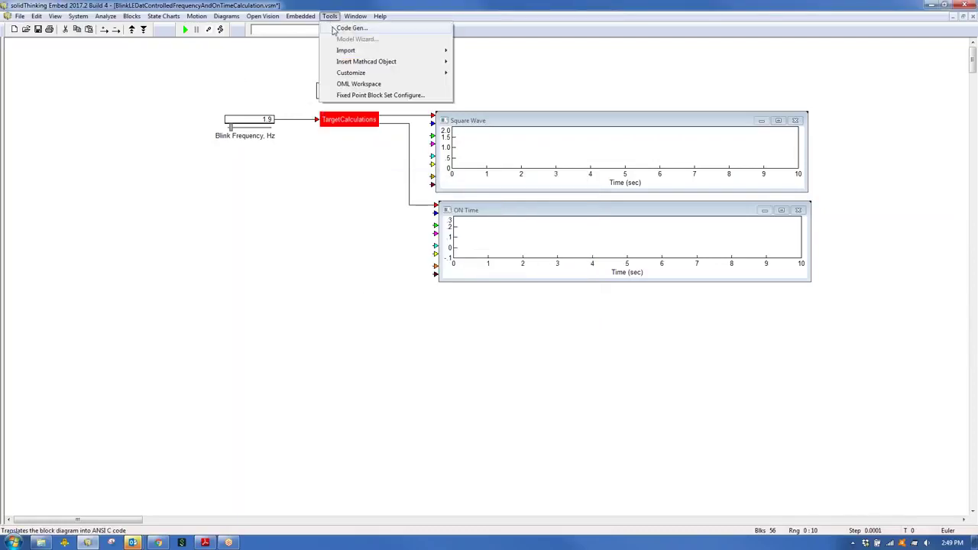
pyautogui.click(348, 28)
pyautogui.click(516, 344)
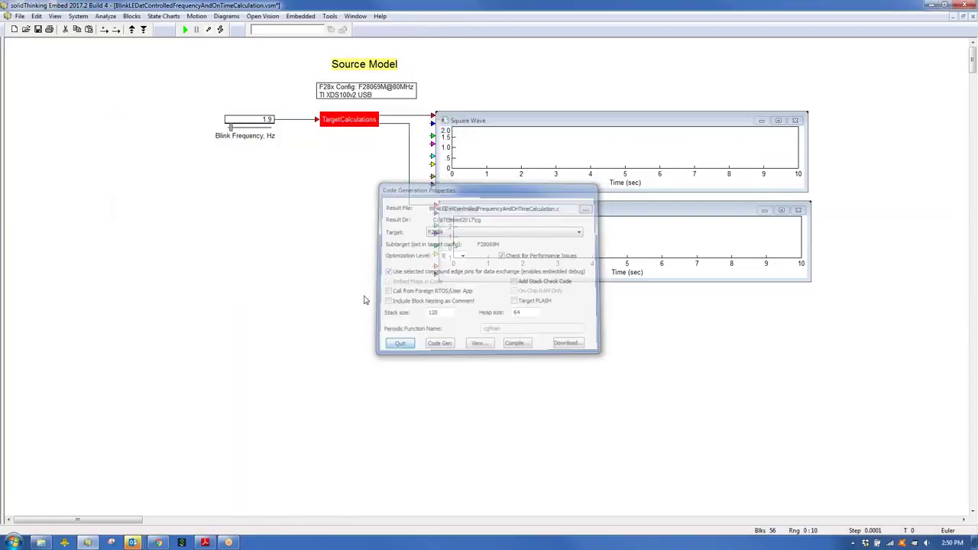
pyautogui.click(399, 344)
# Switch to the Debug Model, run it with only the target interface block feeding the plots, and stop the run early.
pyautogui.click(362, 16)
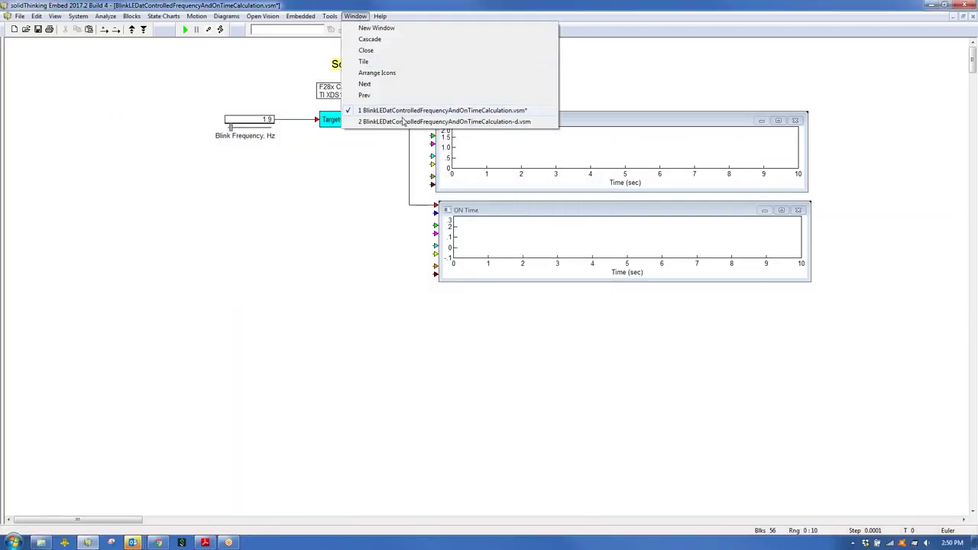
pyautogui.click(404, 120)
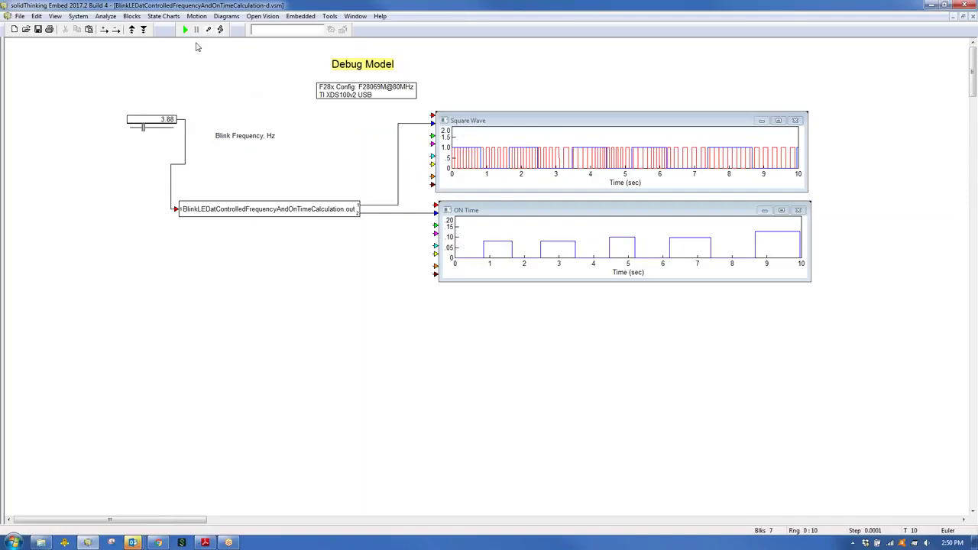
pyautogui.click(185, 29)
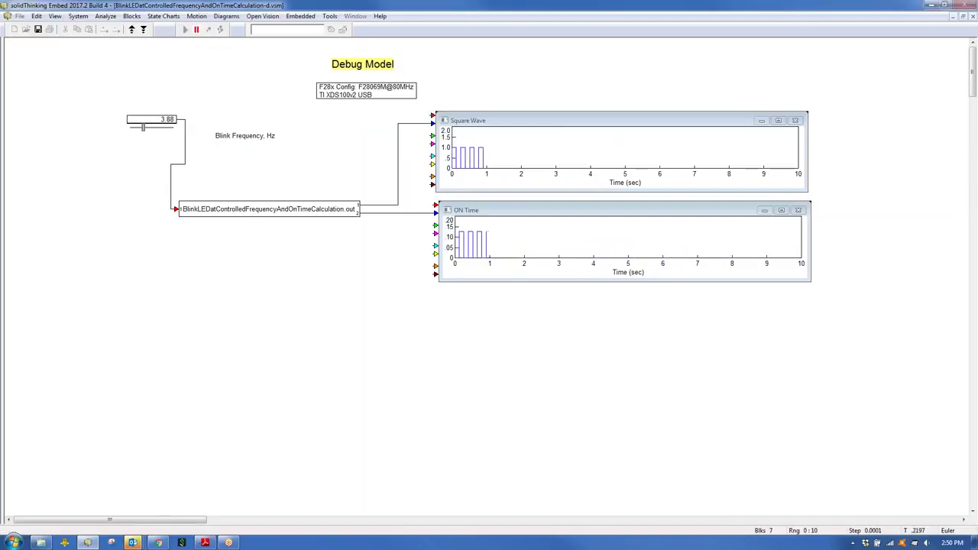
pyautogui.click(196, 29)
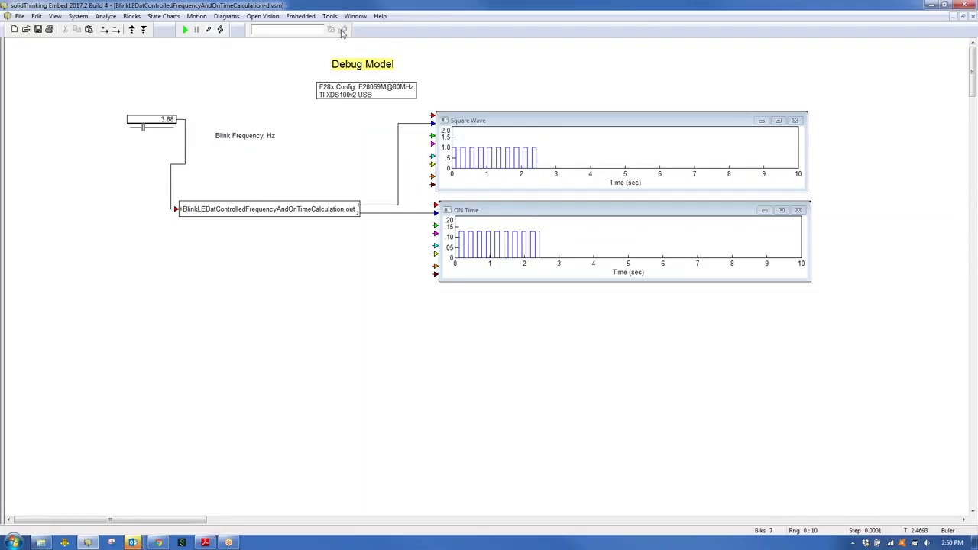
# Copy the TargetCalculations block from the Source Model and paste it into the Debug Model above the target interface block.
pyautogui.click(356, 16)
pyautogui.click(399, 111)
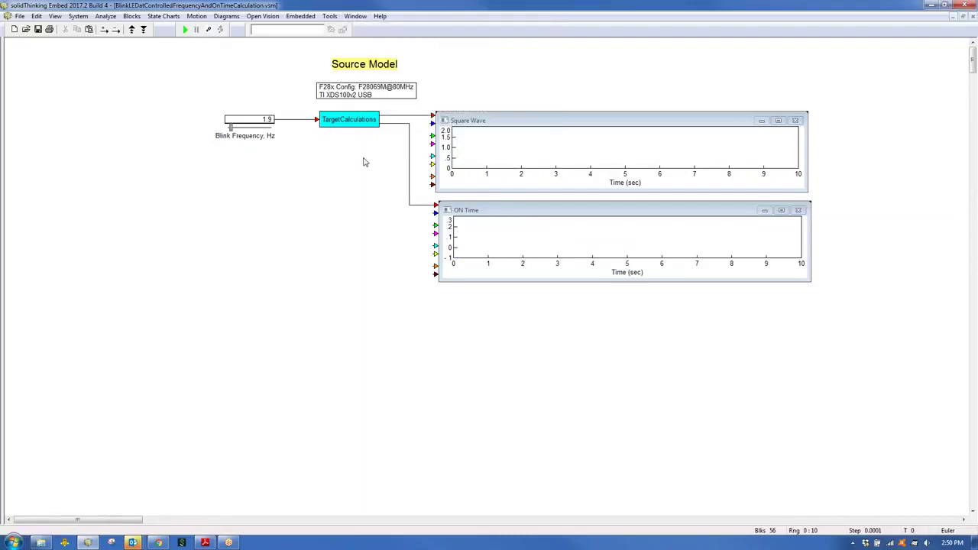
pyautogui.click(370, 124)
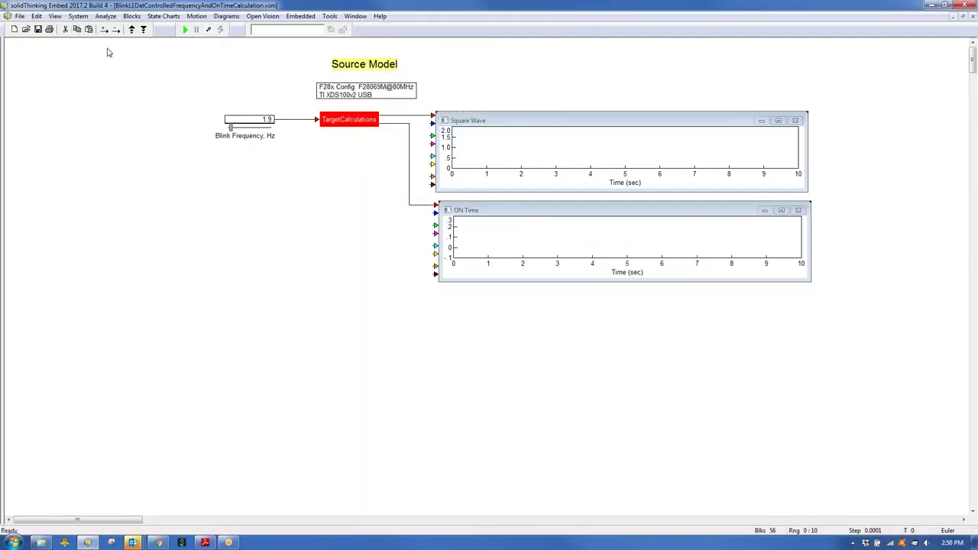
pyautogui.click(356, 16)
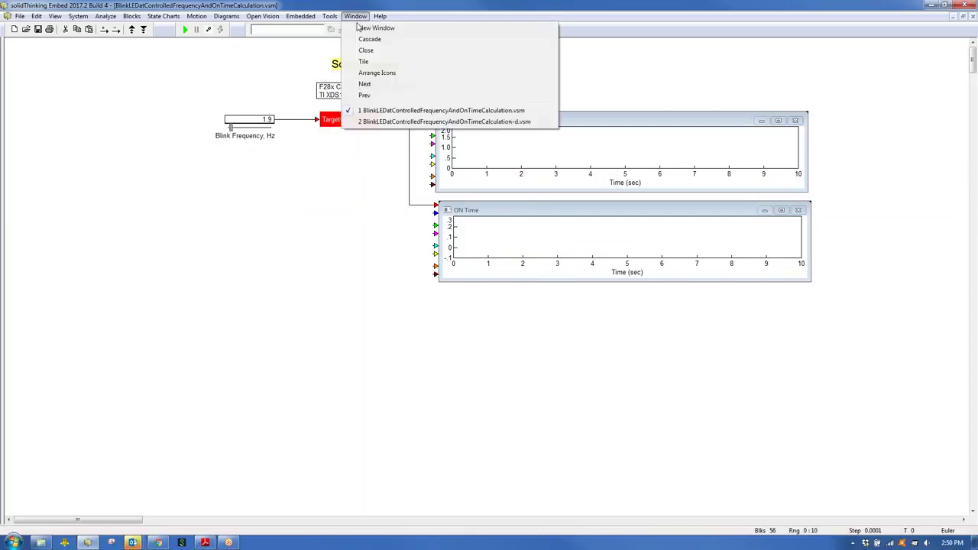
pyautogui.click(388, 121)
pyautogui.click(89, 29)
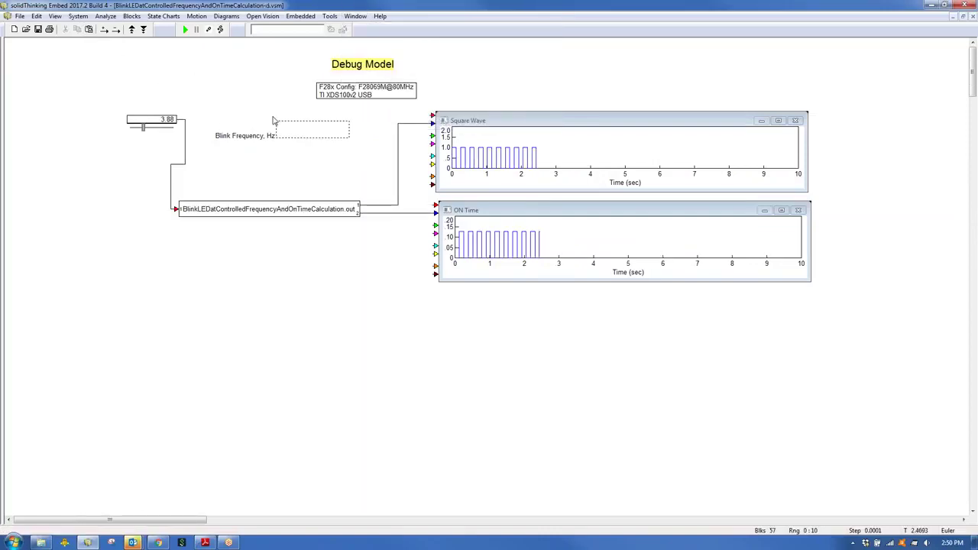
pyautogui.click(306, 120)
# Wire the slider through TargetCalculations to the Square Wave plot, run the Debug Model, and move the Blink Frequency label beneath the block.
pyautogui.moveTo(257, 123); pyautogui.dragTo(273, 119)
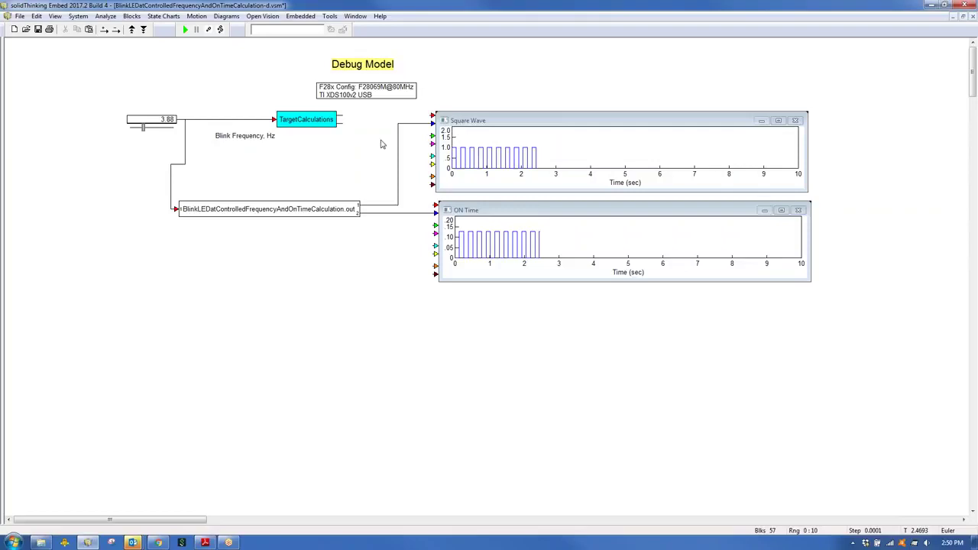
pyautogui.moveTo(432, 116); pyautogui.dragTo(333, 120)
pyautogui.click(185, 31)
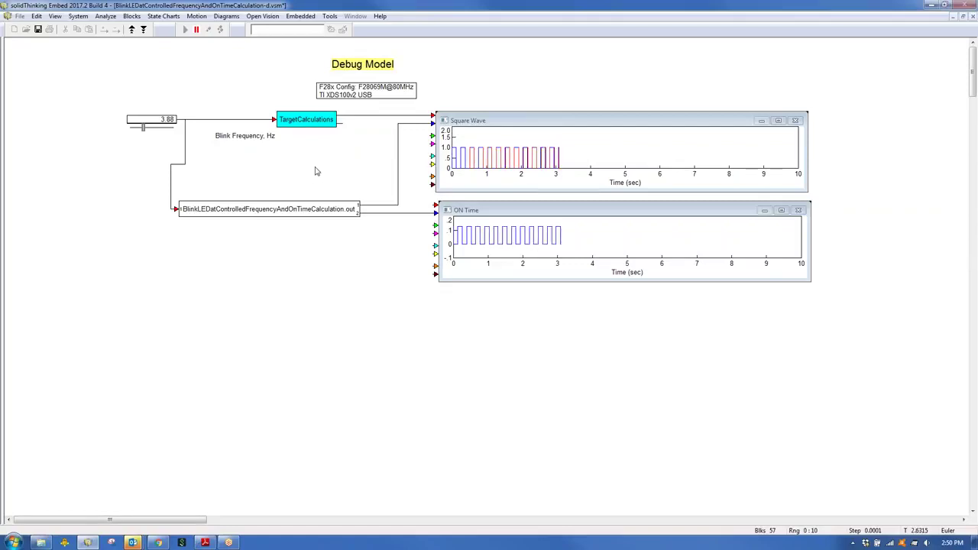
pyautogui.moveTo(249, 137); pyautogui.dragTo(314, 139)
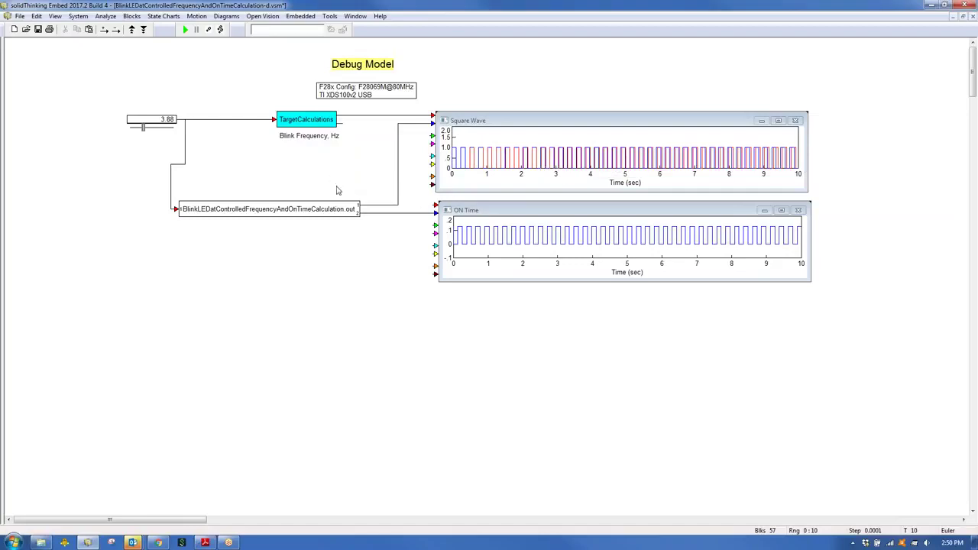
# Examine the square wave and ON time logic inside the TargetCalculations block, and return to the Debug Model's top level.
pyautogui.rightClick(313, 119)
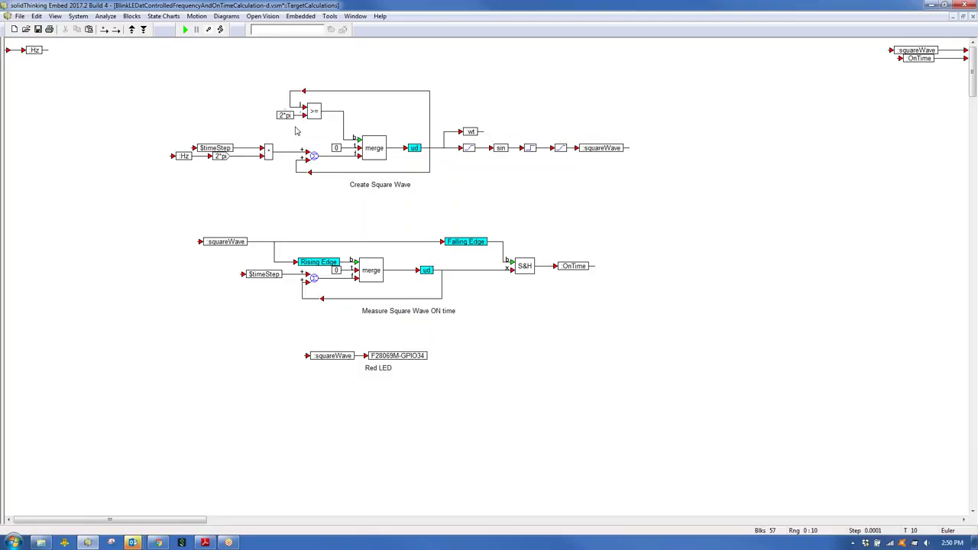
pyautogui.moveTo(284, 115); pyautogui.dragTo(277, 115)
pyautogui.moveTo(469, 150); pyautogui.dragTo(465, 151)
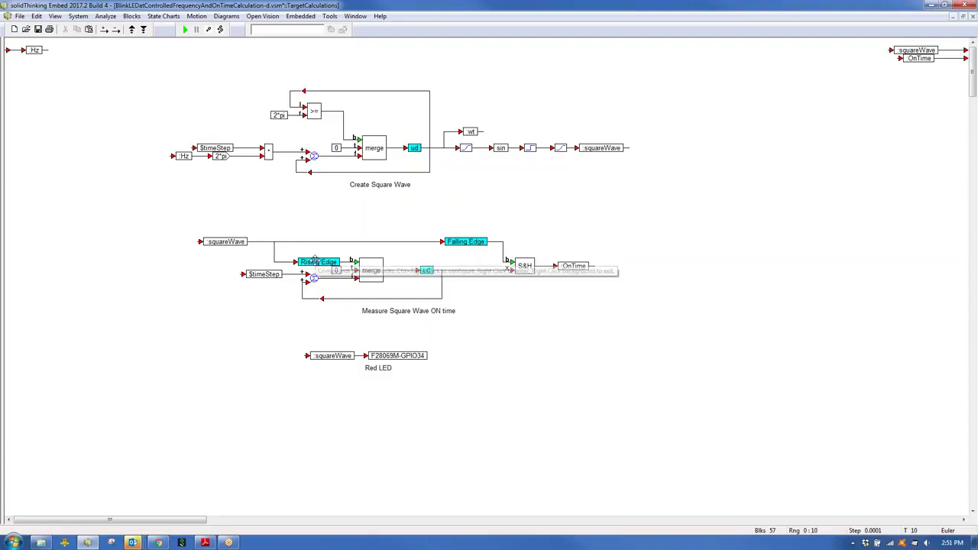
pyautogui.rightClick(496, 206)
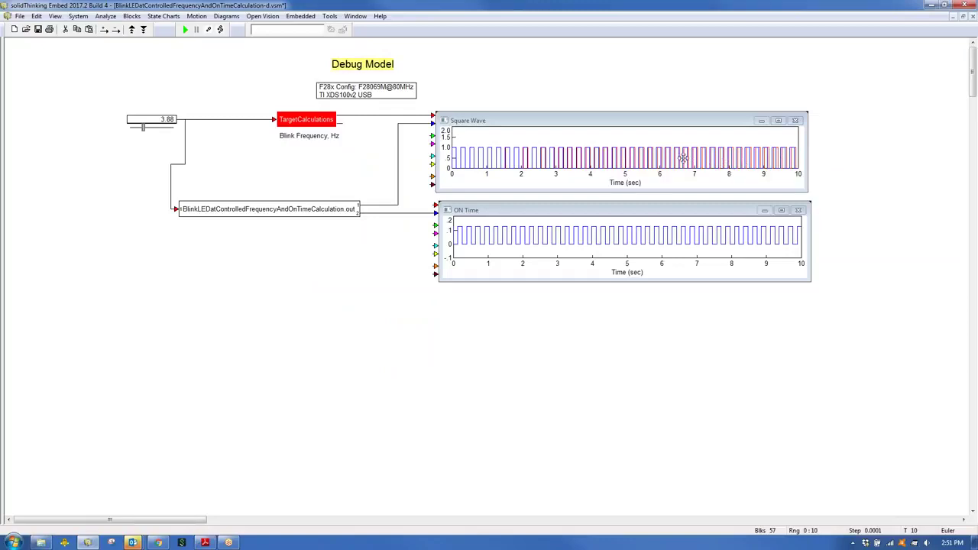
pyautogui.click(396, 270)
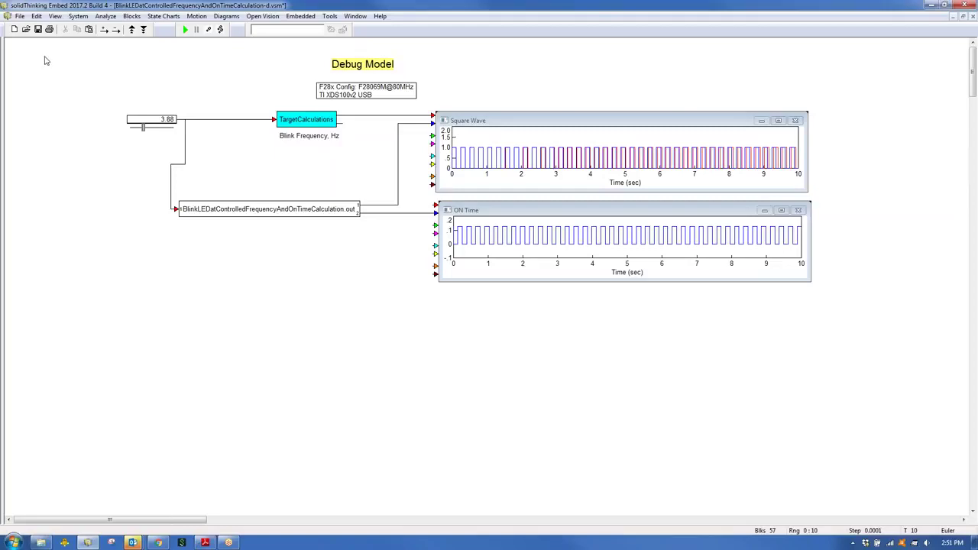
# Close Embed without saving the model changes and switch back to the PDF presentation in Adobe Reader.
pyautogui.doubleClick(4, 6)
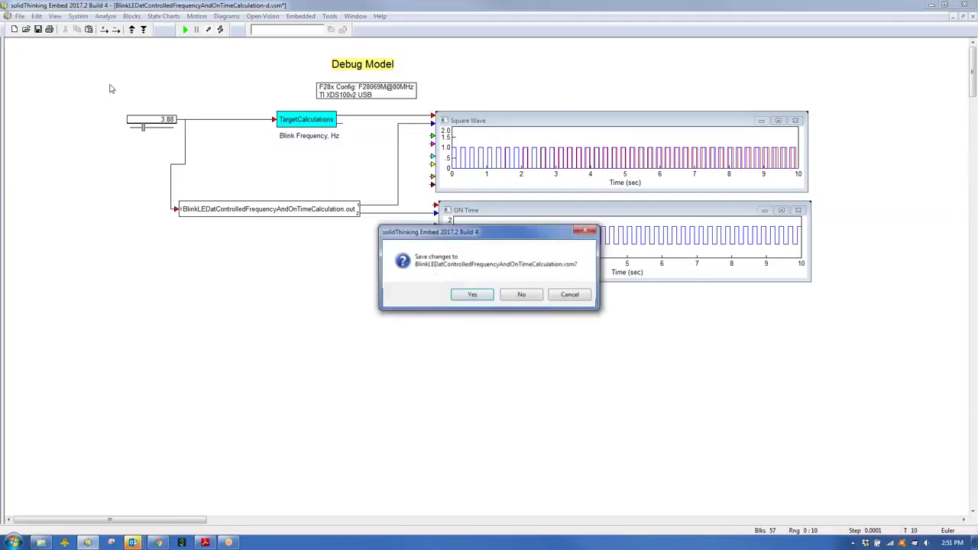
pyautogui.click(521, 297)
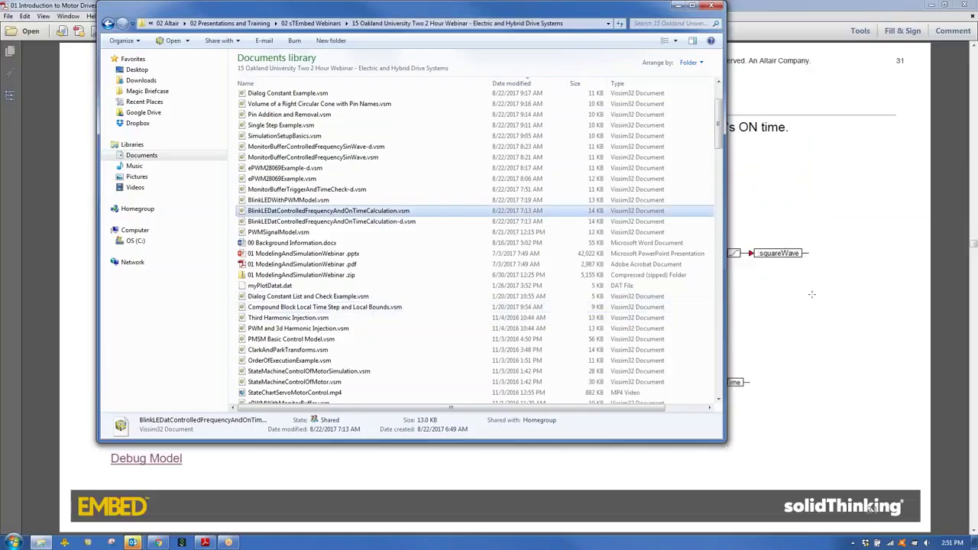
pyautogui.click(905, 273)
pyautogui.click(903, 273)
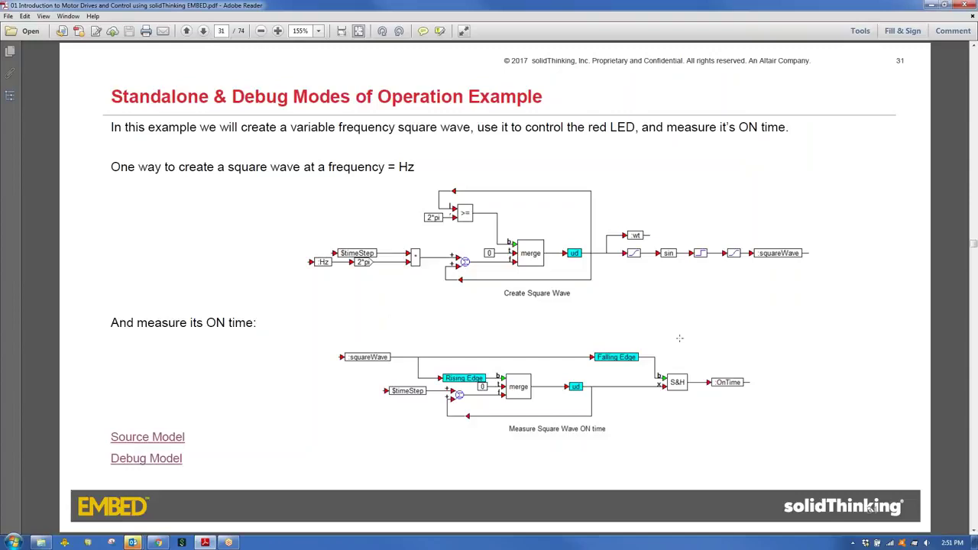
# Read on to LED PWM Model Example (3/3) on page 35 and open its linked LED PWM Model in Embed.
pyautogui.scroll(-1, 502, 322)
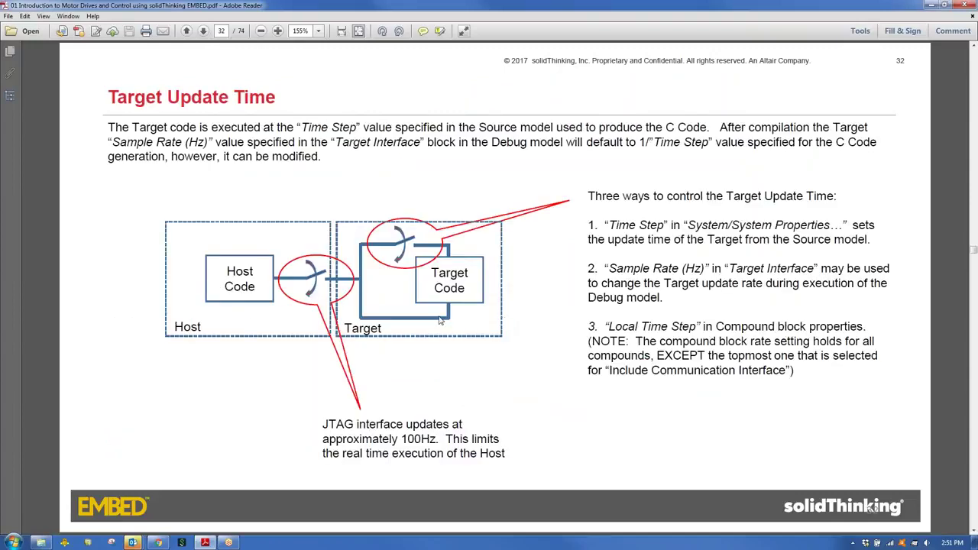
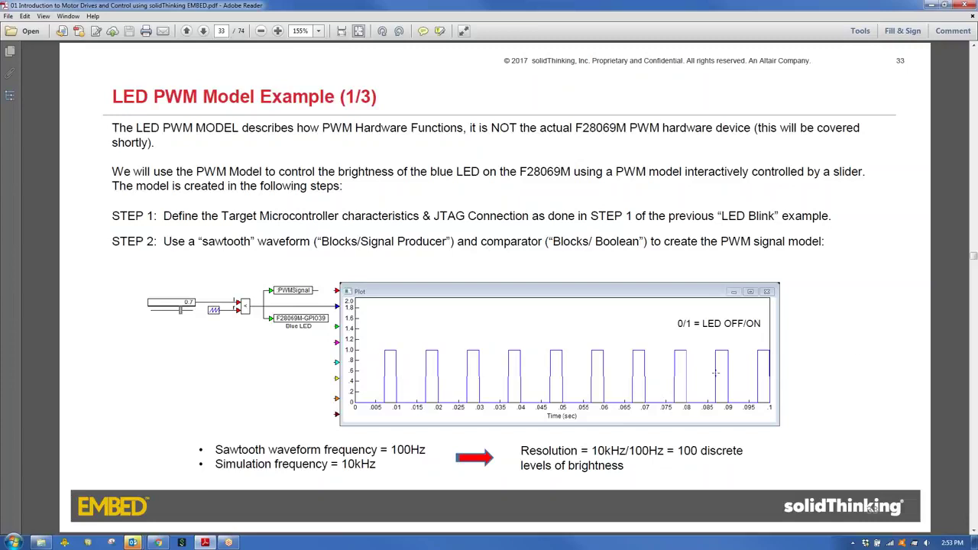
pyautogui.scroll(-1, 856, 348)
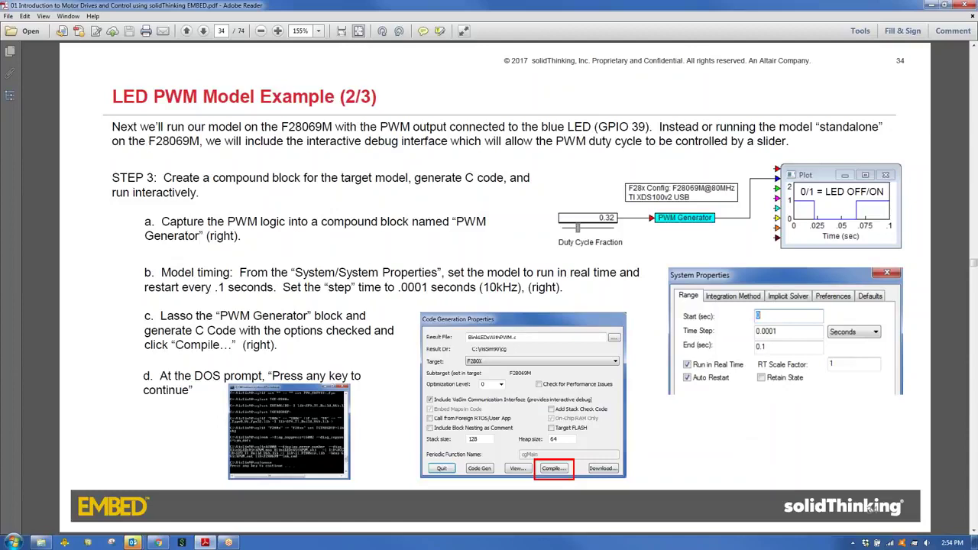
pyautogui.press('pagedown')
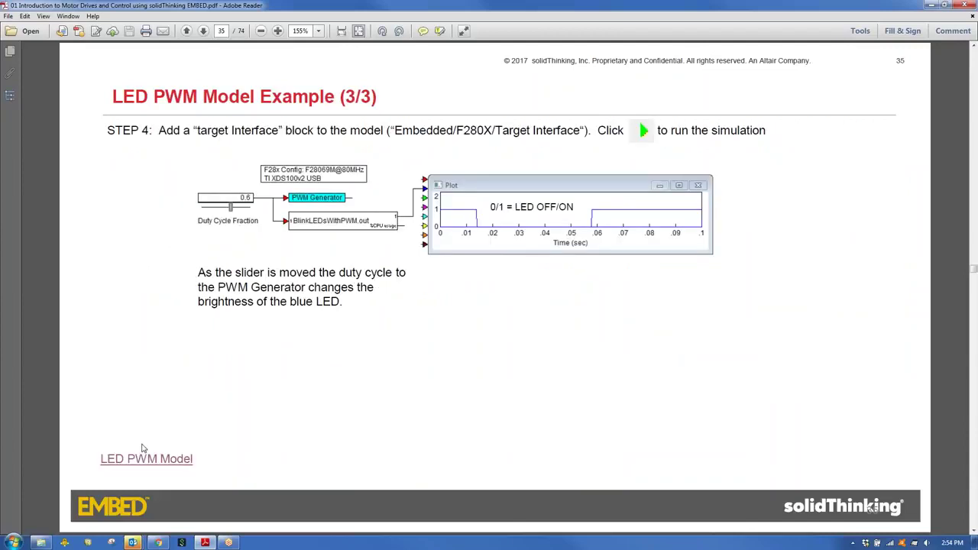
pyautogui.click(143, 456)
pyautogui.click(493, 308)
pyautogui.click(537, 327)
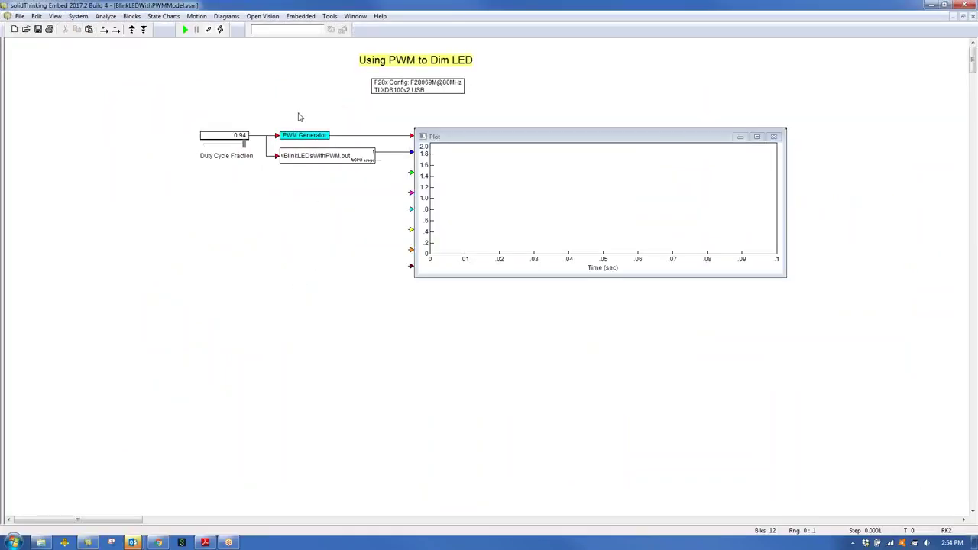
# Inspect the PWM Generator compound block and its sawtooth frequency setting, and return to the top level.
pyautogui.rightClick(304, 136)
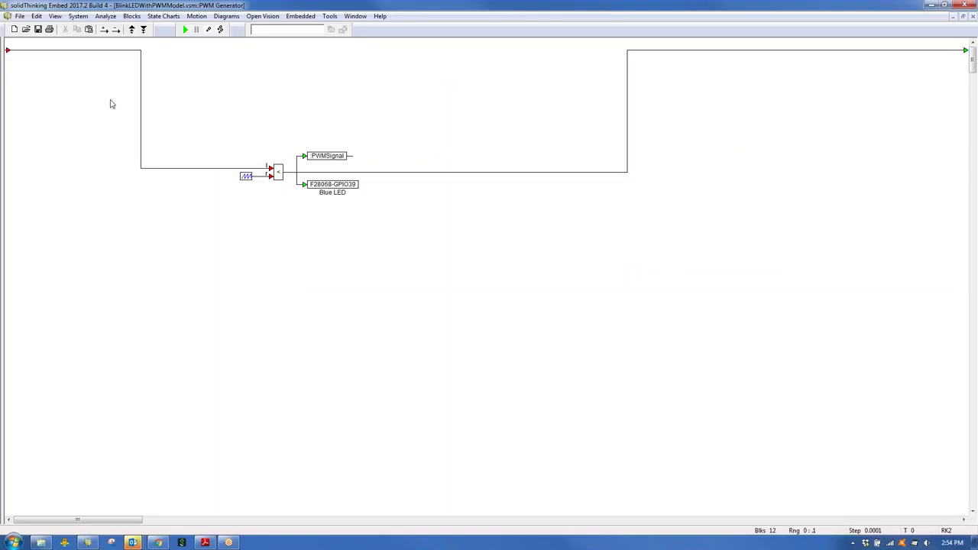
pyautogui.rightClick(157, 105)
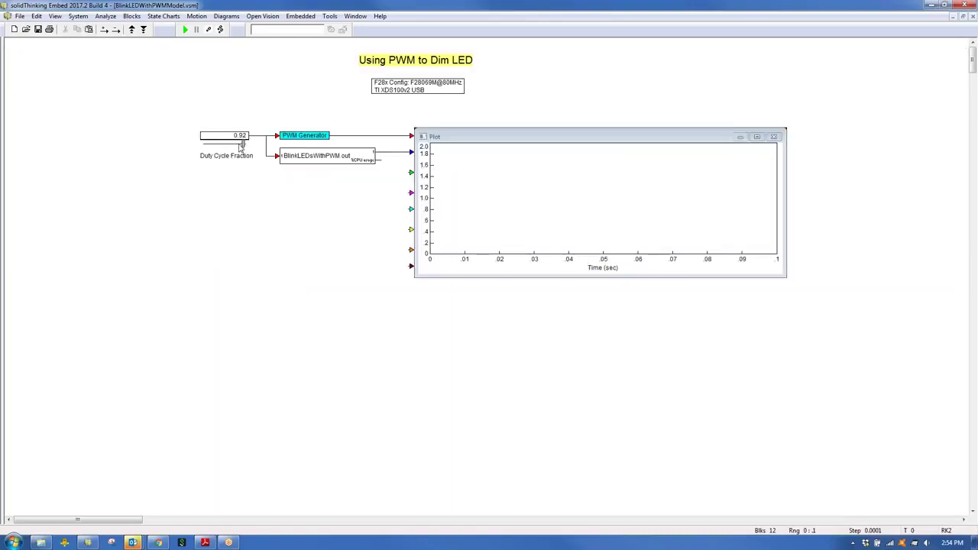
pyautogui.rightClick(302, 135)
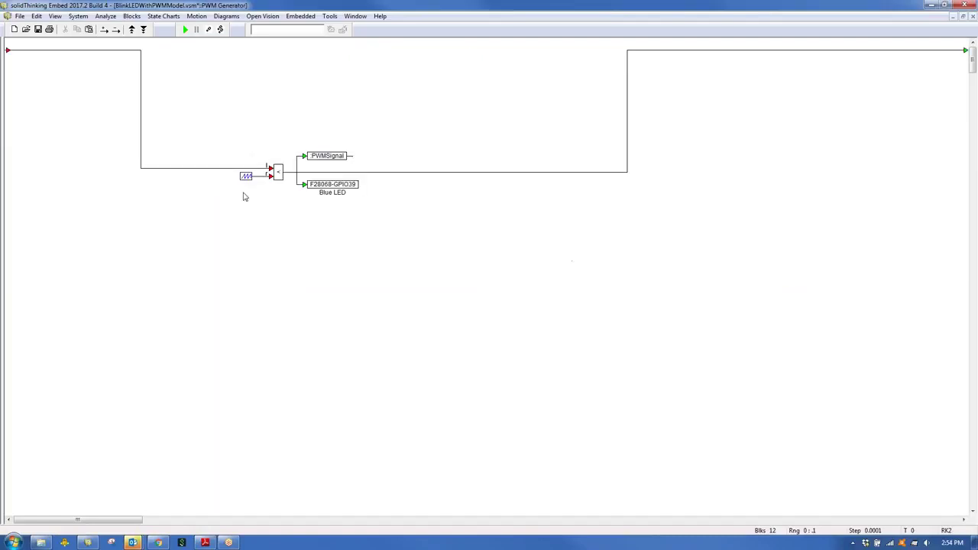
pyautogui.rightClick(247, 176)
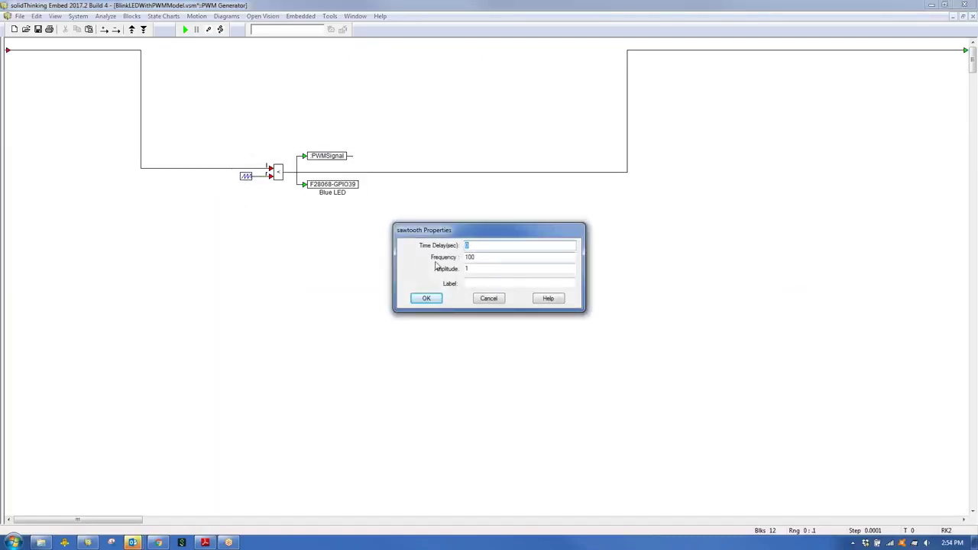
pyautogui.doubleClick(461, 256)
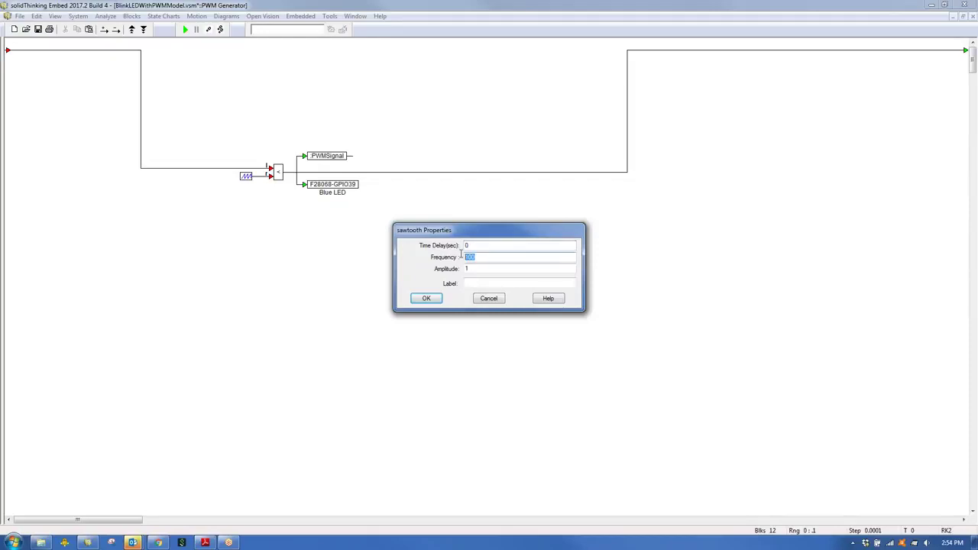
pyautogui.click(427, 301)
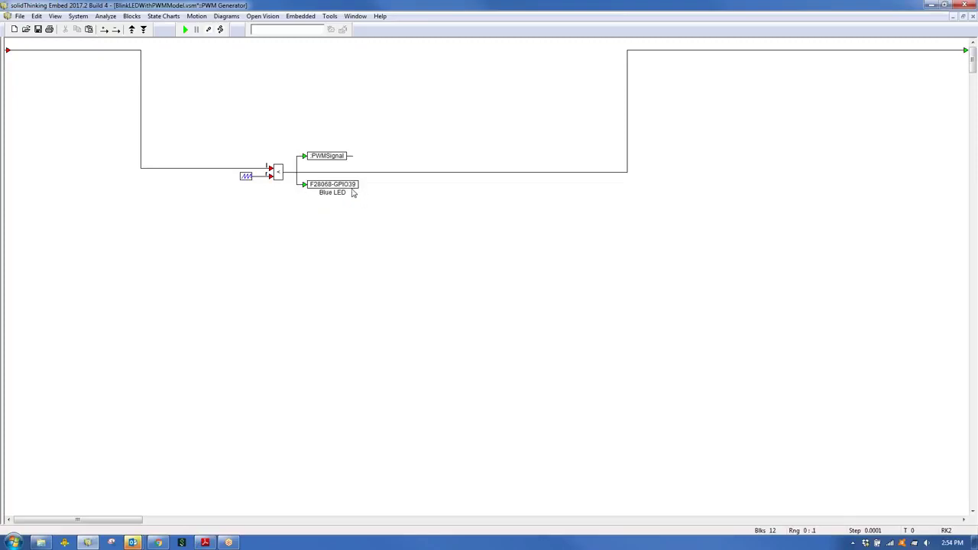
pyautogui.rightClick(356, 219)
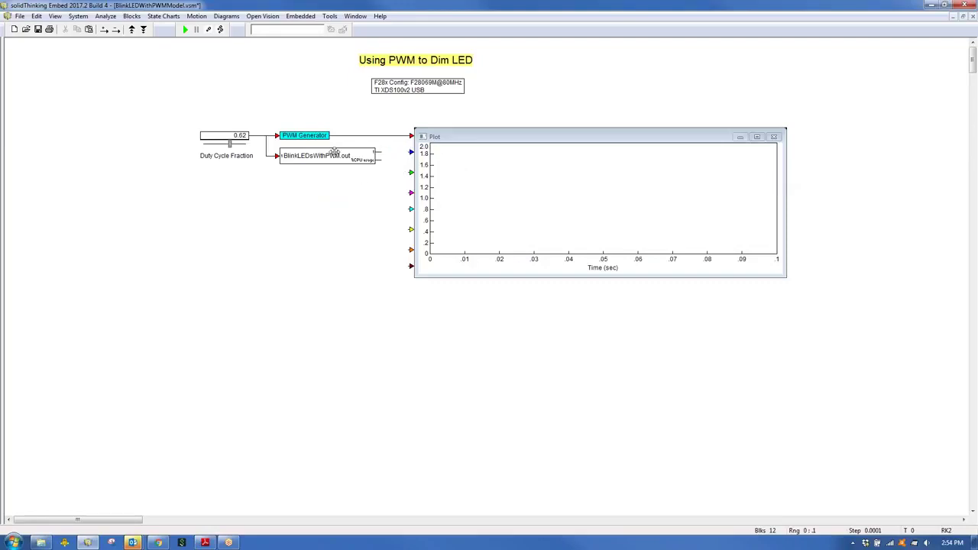
# Run the PWM model, raise the duty cycle fraction to 0.79 during the simulation, and stop the run.
pyautogui.click(185, 29)
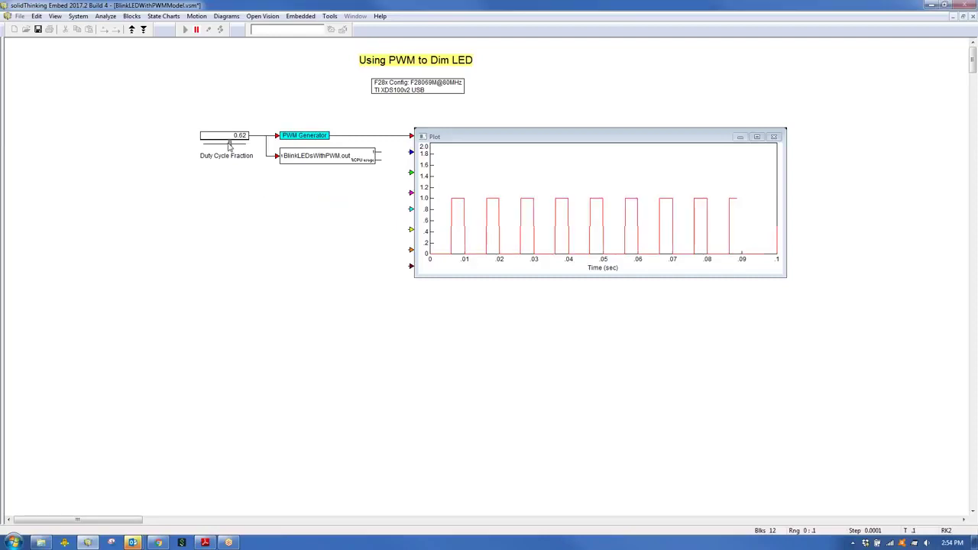
pyautogui.moveTo(229, 144)
pyautogui.mouseDown()
pyautogui.moveTo(238, 152)
pyautogui.moveTo(213, 156)
pyautogui.moveTo(239, 155)
pyautogui.mouseUp()
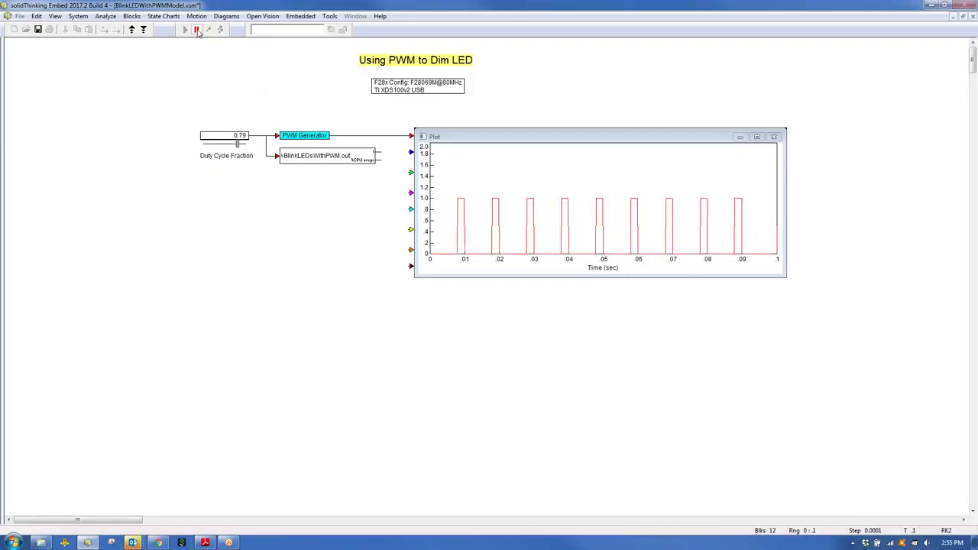
# Compile the PWM Generator block for the F280X target as BlinkLEDWithPWMModel.c with embedded debug enabled, and close the code generation dialog.
pyautogui.click(313, 137)
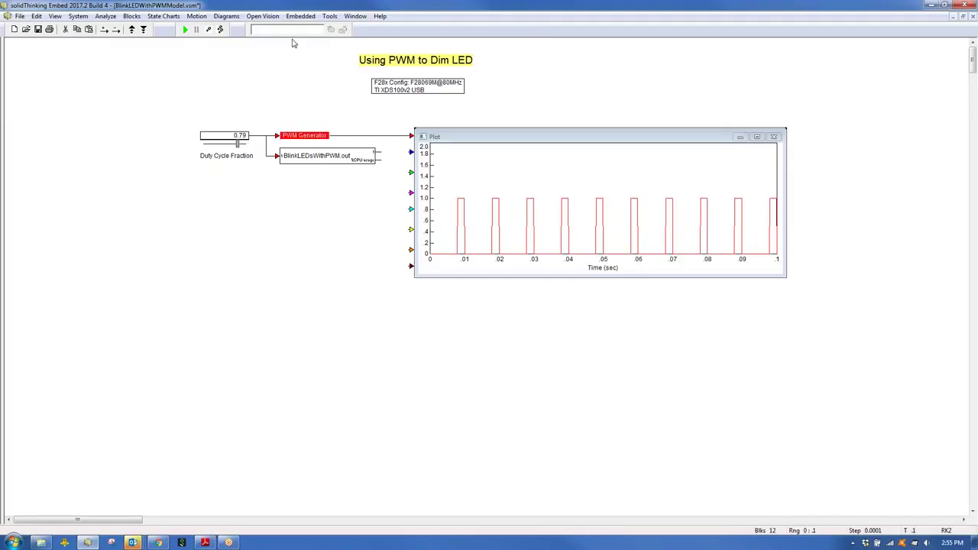
pyautogui.click(329, 16)
pyautogui.click(352, 31)
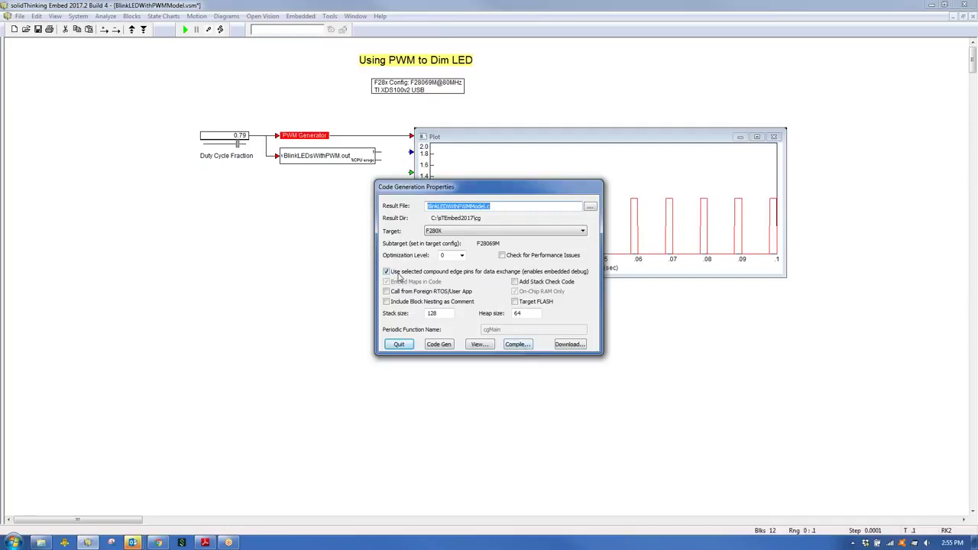
pyautogui.click(521, 344)
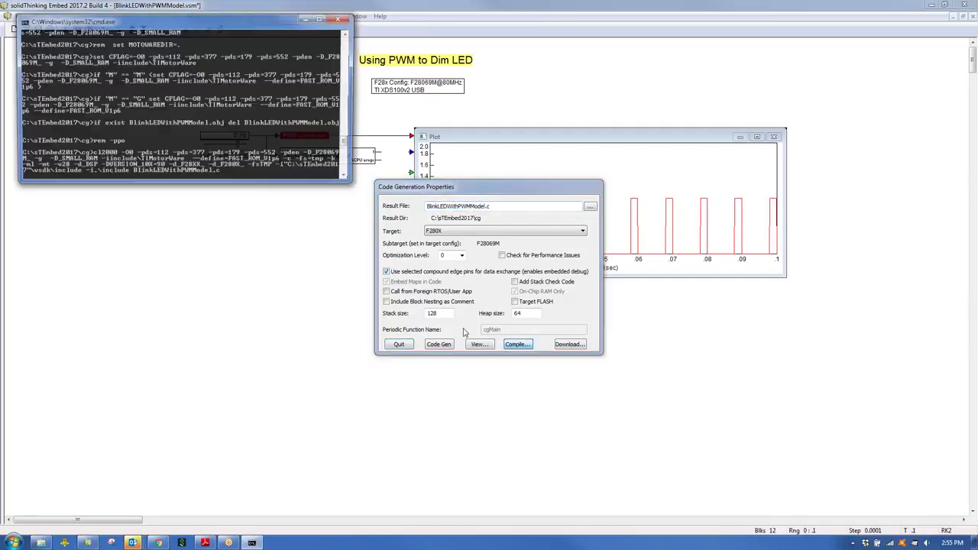
pyautogui.press('Return')
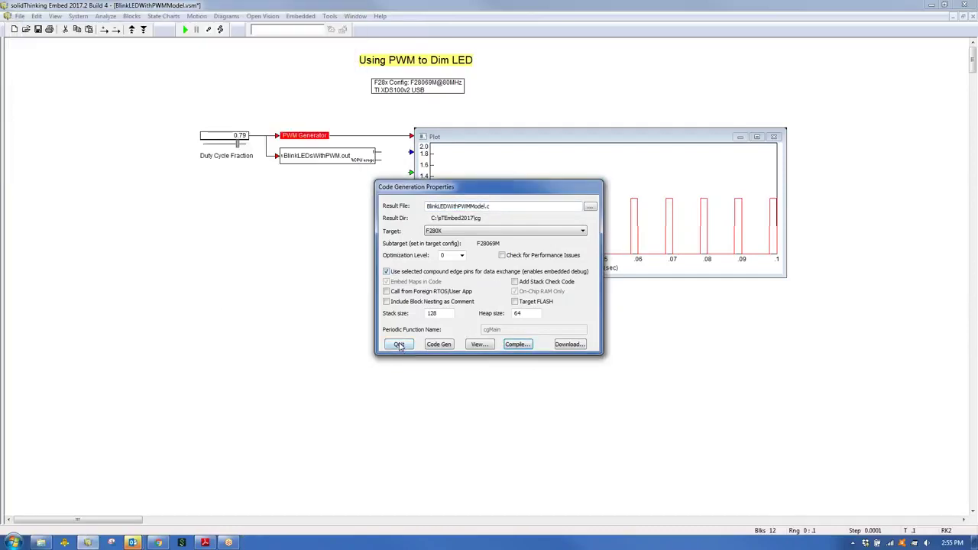
pyautogui.click(400, 345)
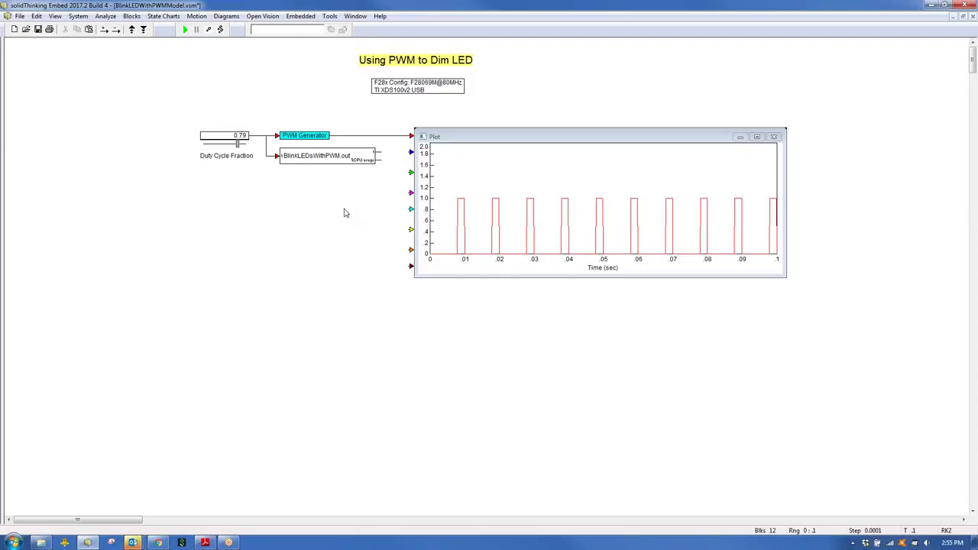
# Replace the BlinkLEDsWithPWM.out block with a new Piccolo target interface block and wire the duty cycle slider to its input.
pyautogui.click(313, 159)
pyautogui.press('Delete')
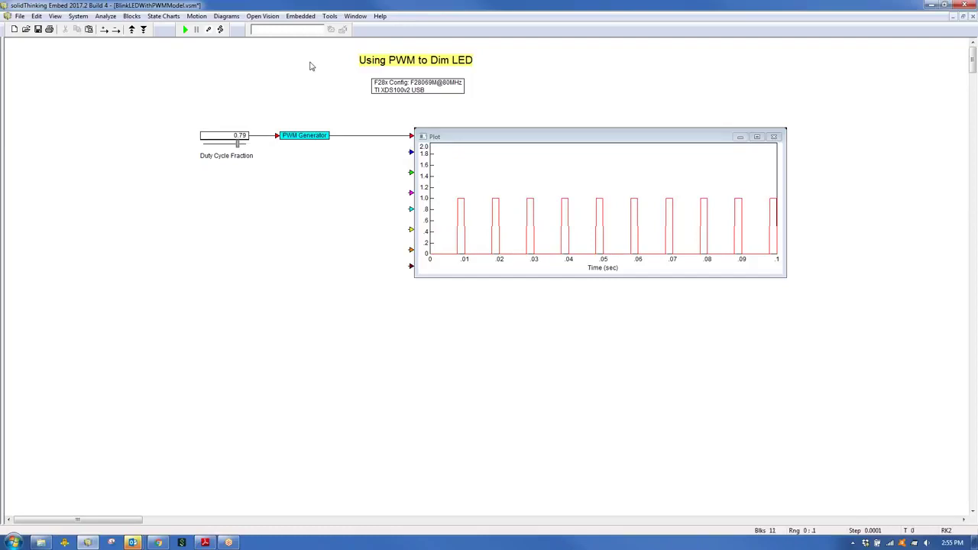
pyautogui.click(329, 16)
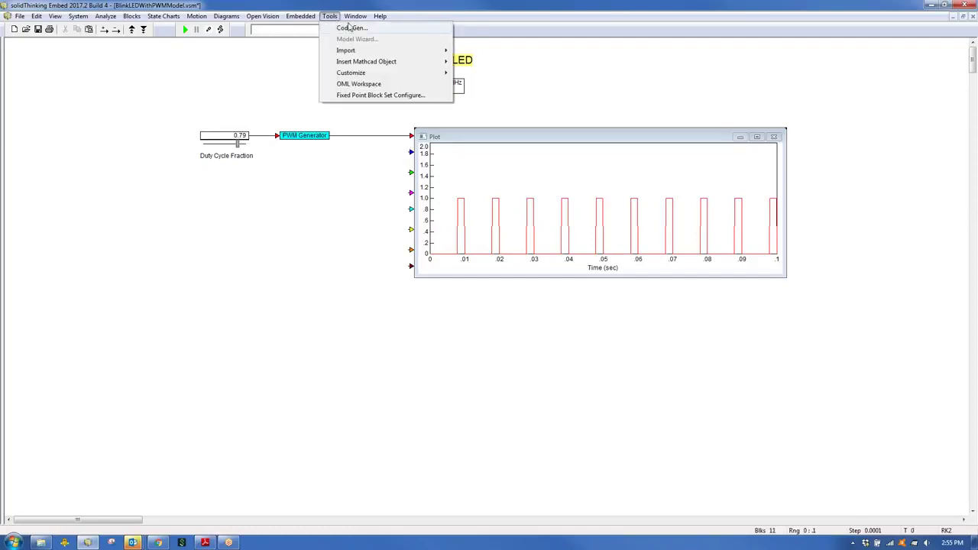
pyautogui.moveTo(302, 16)
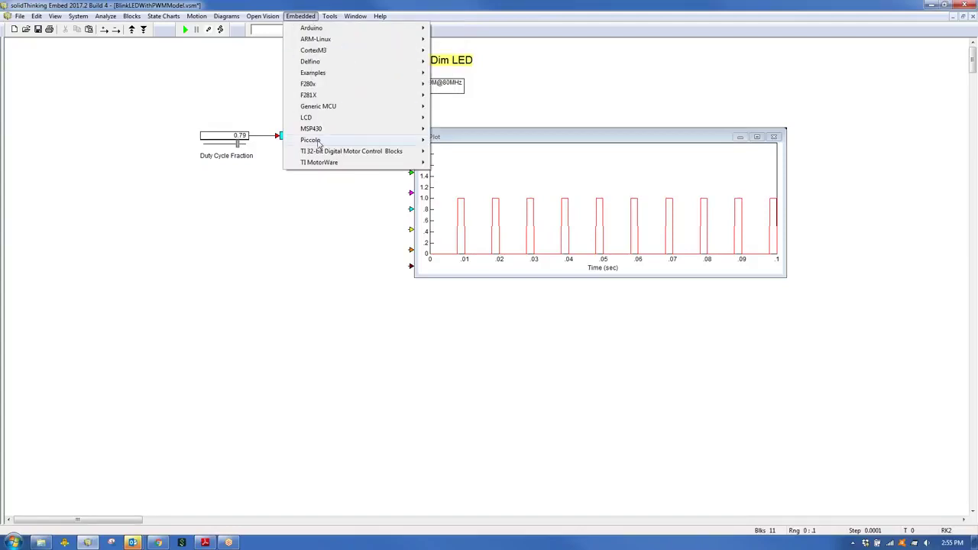
pyautogui.moveTo(320, 144)
pyautogui.moveTo(483, 319)
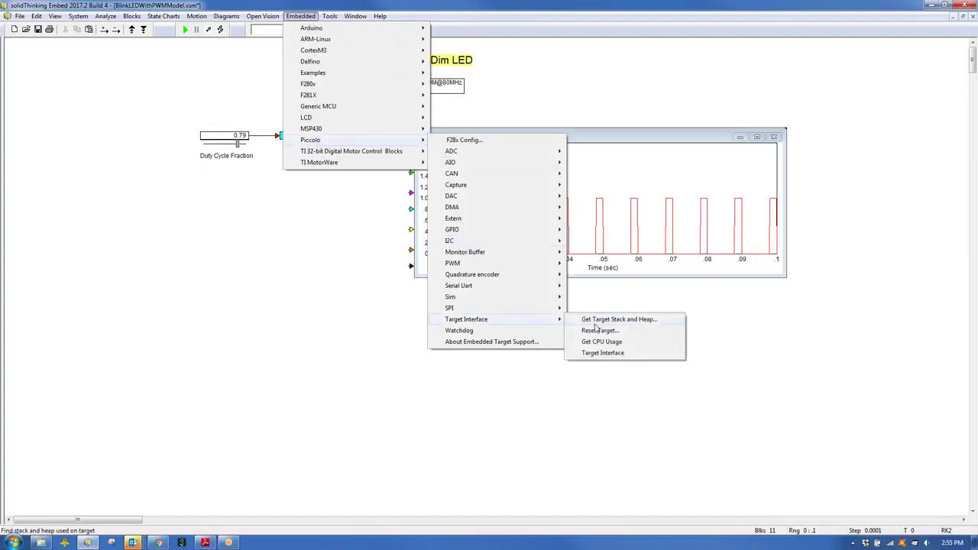
pyautogui.click(608, 353)
pyautogui.click(298, 176)
pyautogui.moveTo(298, 176); pyautogui.dragTo(253, 142)
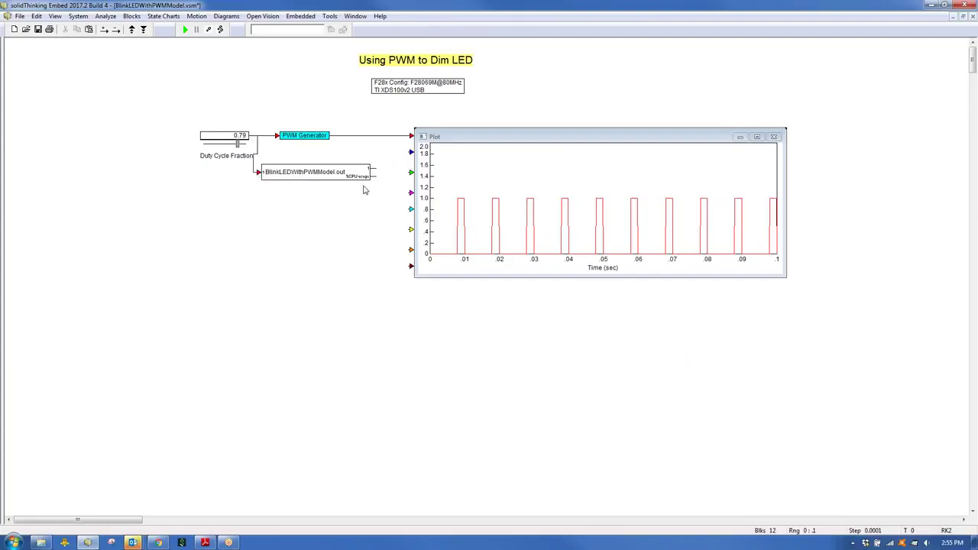
# Turn off CPU utilization display on the BlinkLEDWithPWMModel.out block, wire its output to the plot's second input, and place it below the PWM Generator.
pyautogui.doubleClick(359, 176)
pyautogui.click(461, 291)
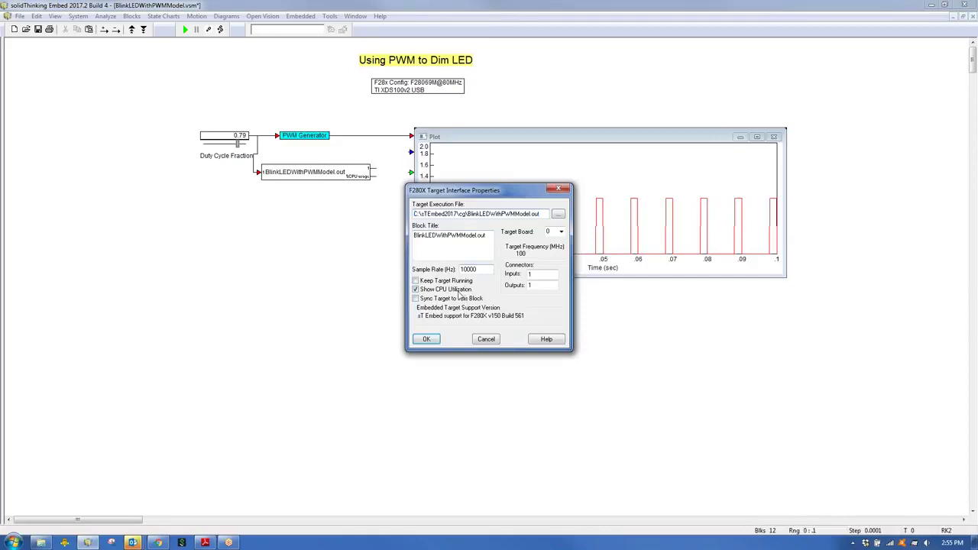
pyautogui.click(426, 339)
pyautogui.moveTo(411, 152); pyautogui.dragTo(344, 158)
pyautogui.click(329, 176)
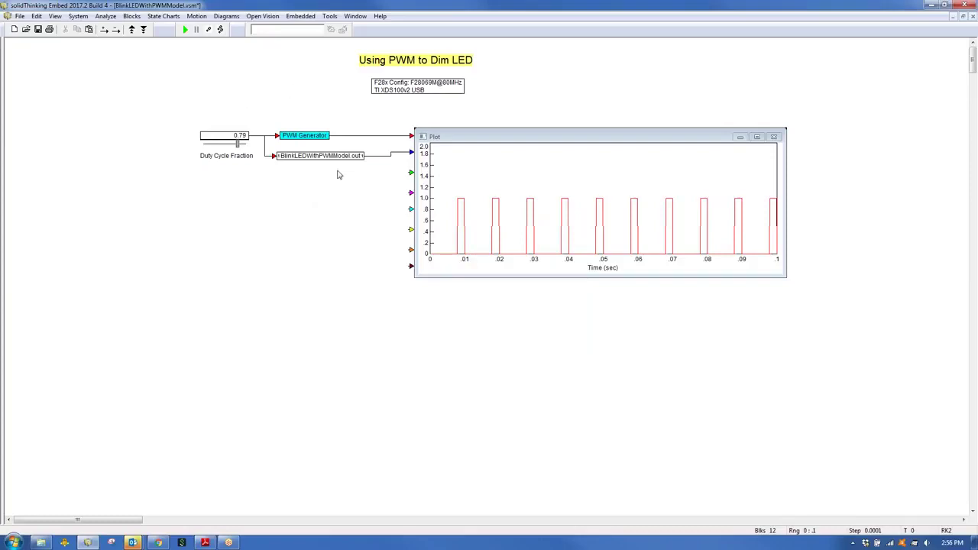
# Run the model on the target, lowering the duty cycle fraction to 0.38 and raising it to 0.8 during the simulation.
pyautogui.click(304, 135)
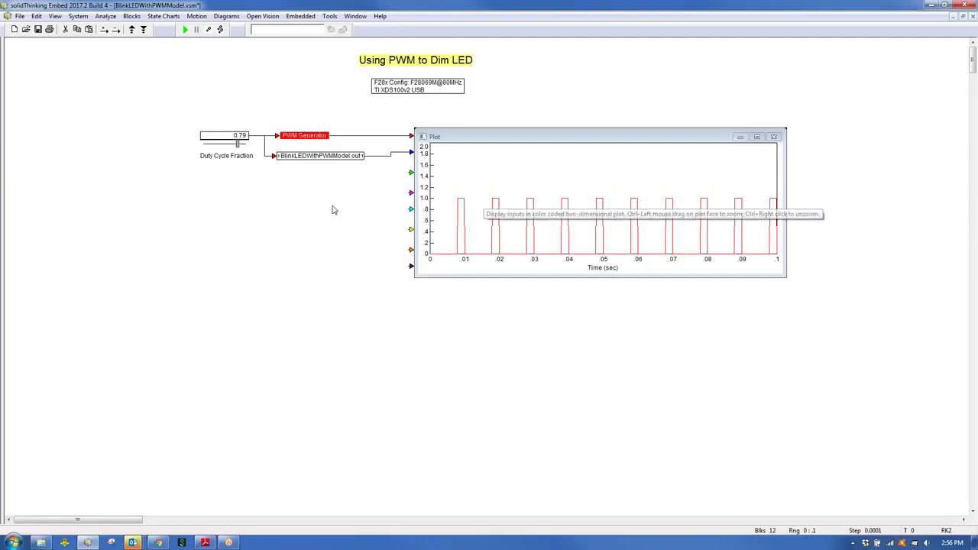
pyautogui.click(185, 29)
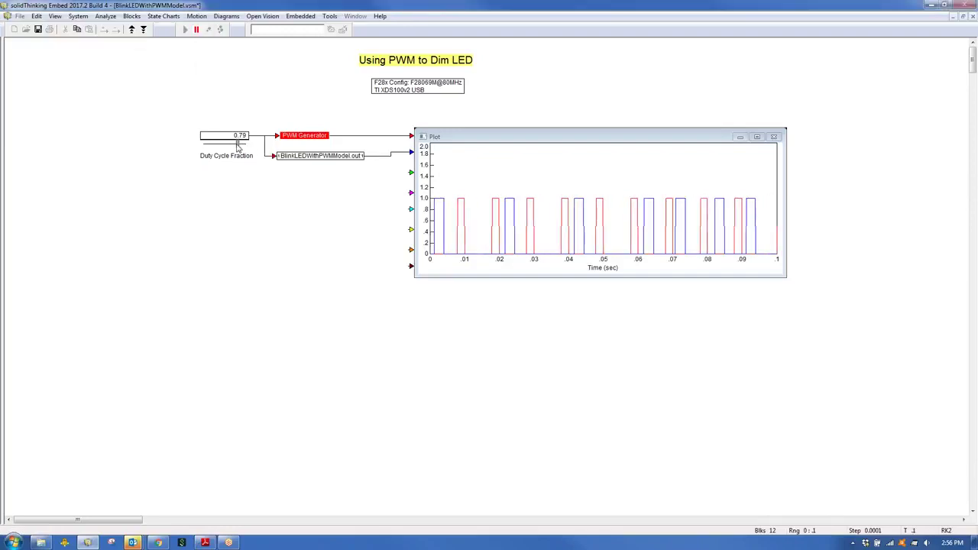
pyautogui.moveTo(238, 148); pyautogui.dragTo(218, 146)
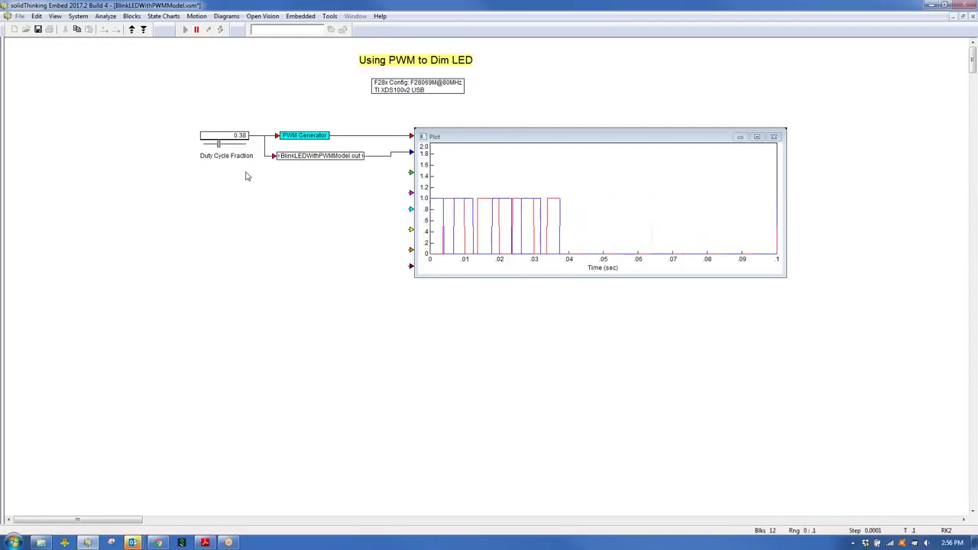
pyautogui.moveTo(218, 146); pyautogui.dragTo(239, 145)
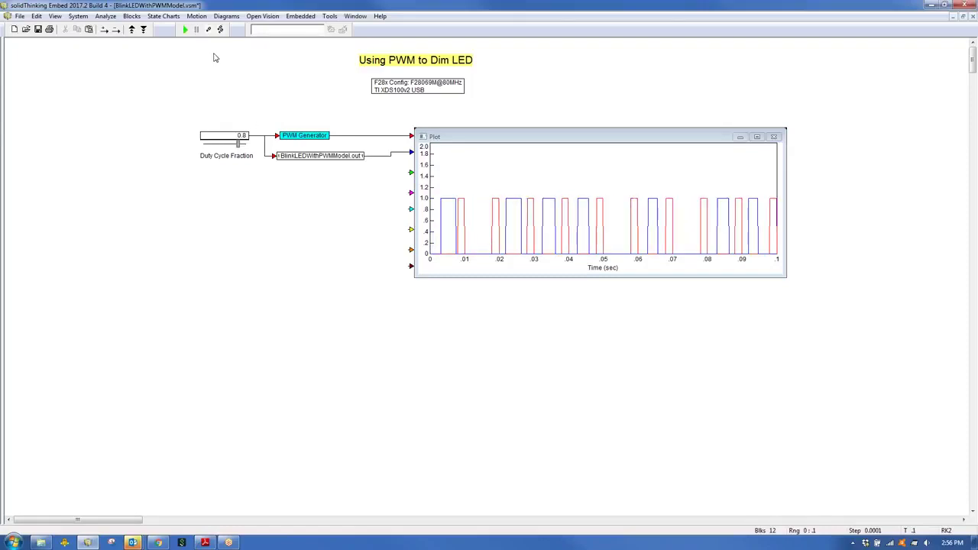
# Rerun the model with the PWM Generator disconnected from the plot and lower the duty cycle fraction to 0.61.
pyautogui.click(188, 29)
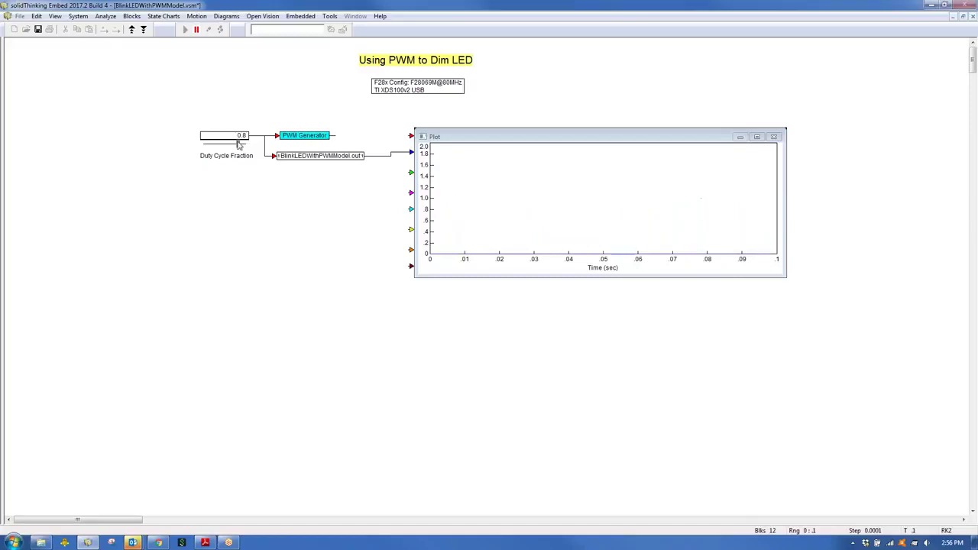
pyautogui.moveTo(239, 145)
pyautogui.mouseDown()
pyautogui.moveTo(261, 142)
pyautogui.moveTo(229, 145)
pyautogui.mouseUp()
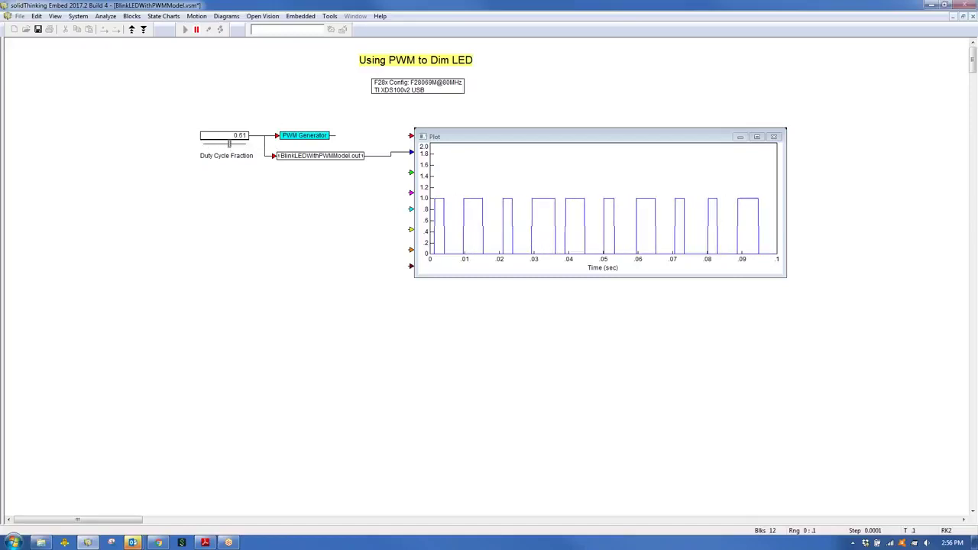
# Restore the Embed window from full screen and shrink it to about half the screen width, keeping the duty cycle slider in view.
pyautogui.doubleClick(514, 6)
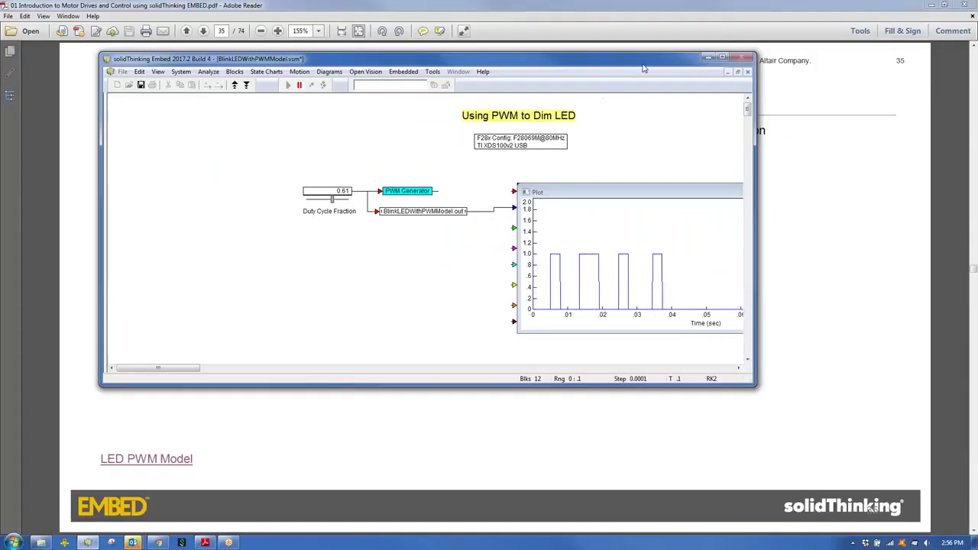
pyautogui.moveTo(664, 62); pyautogui.dragTo(603, 72)
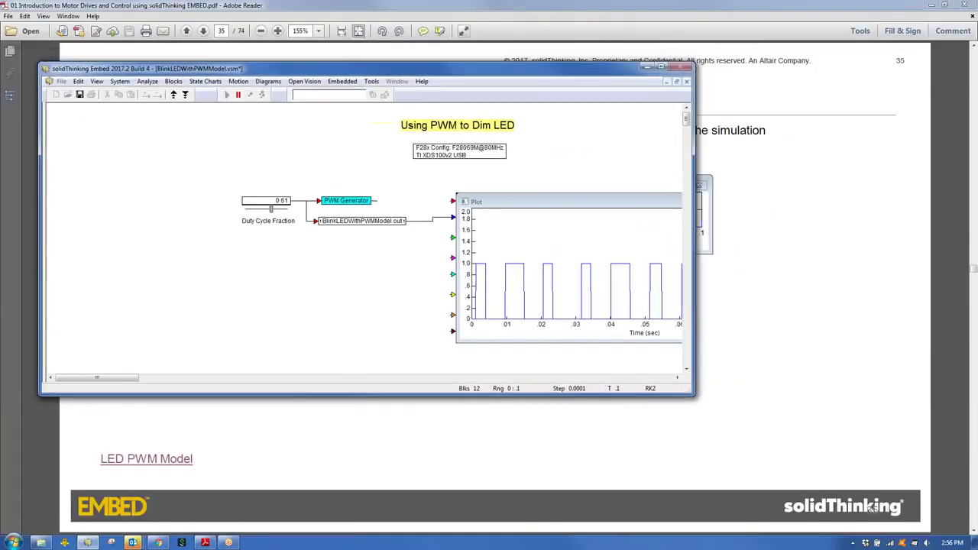
pyautogui.moveTo(693, 395); pyautogui.dragTo(526, 437)
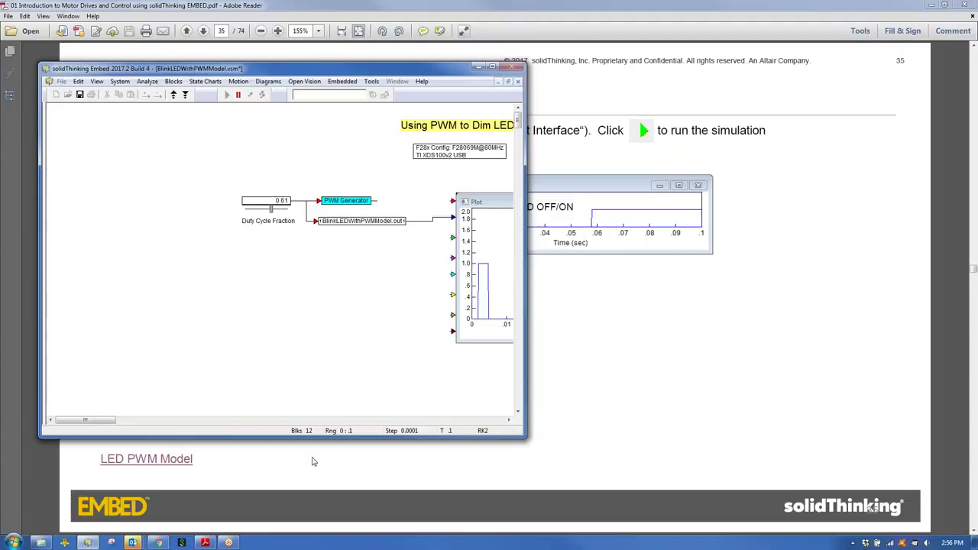
# Launch Logitech Webcam Software, start Quick Capture, and place its window beside the running model.
pyautogui.click(15, 543)
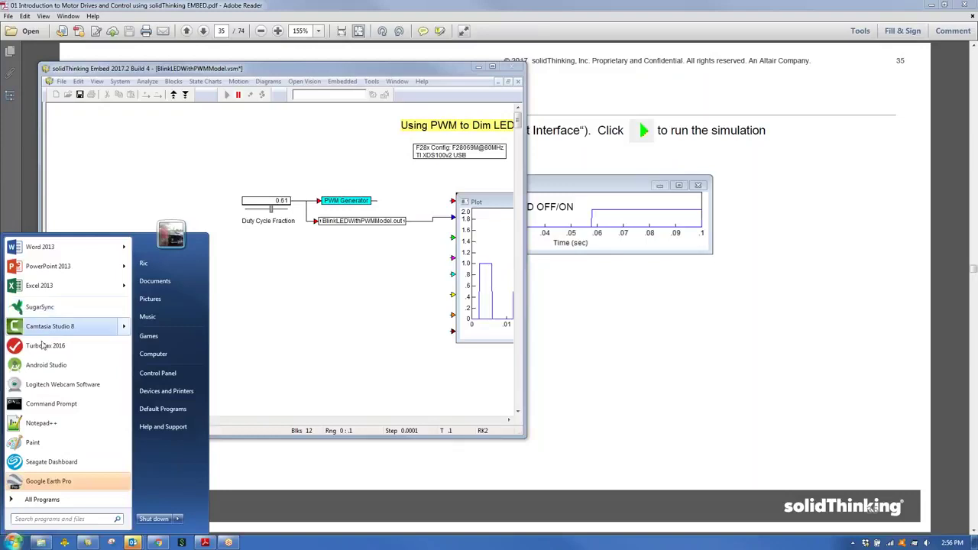
pyautogui.click(41, 386)
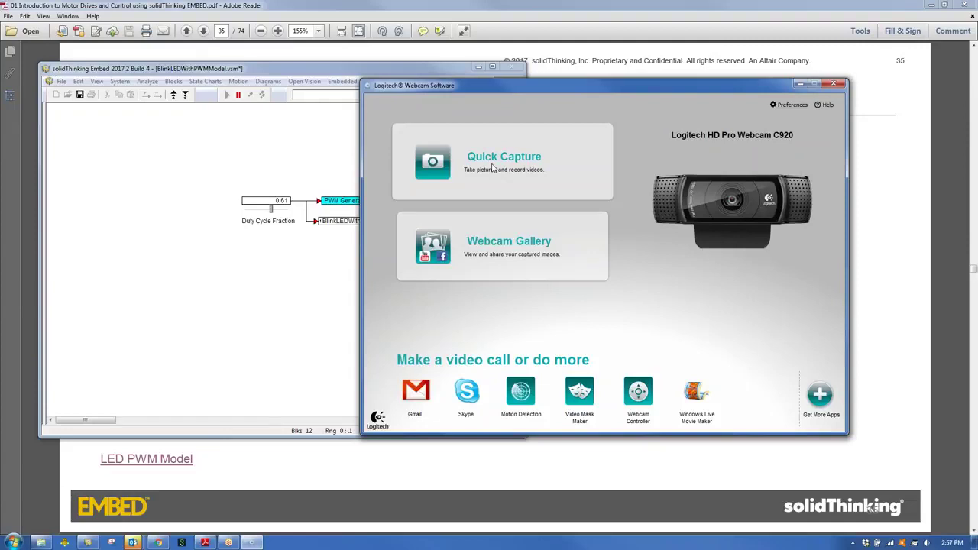
pyautogui.click(553, 215)
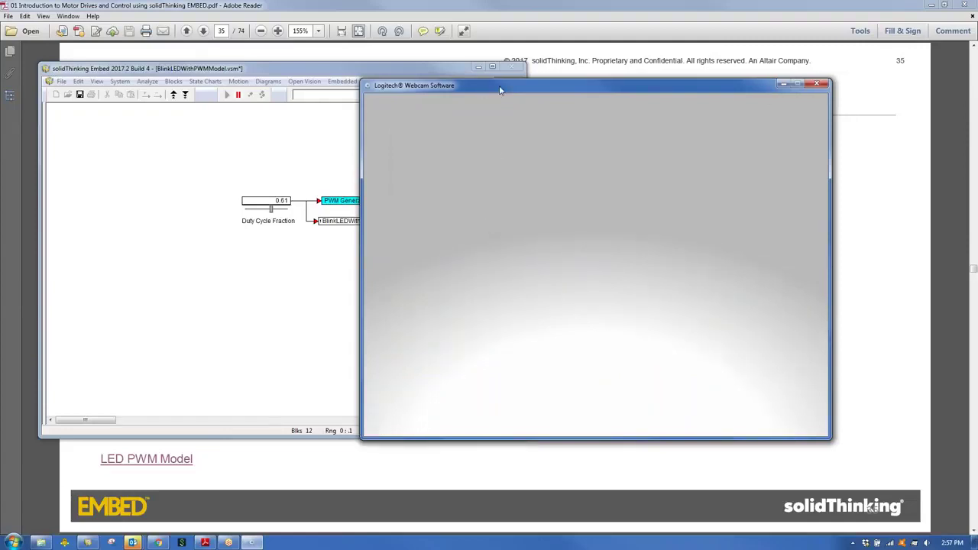
pyautogui.moveTo(547, 90); pyautogui.dragTo(654, 78)
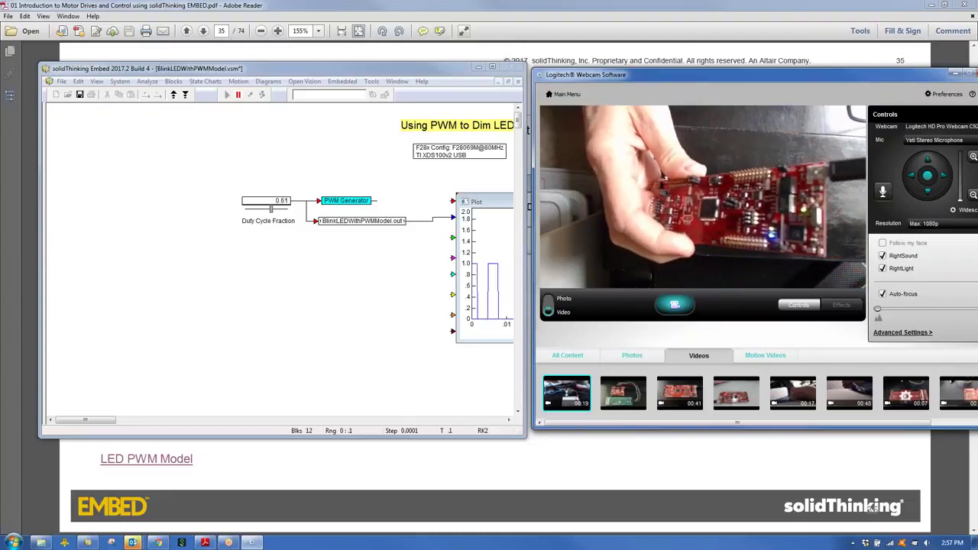
# Vary the duty cycle fraction of the running model through 0.04, 1 and 0, ending at 0.08, to change the LED brightness.
pyautogui.click(271, 209)
pyautogui.moveTo(272, 209); pyautogui.dragTo(248, 209)
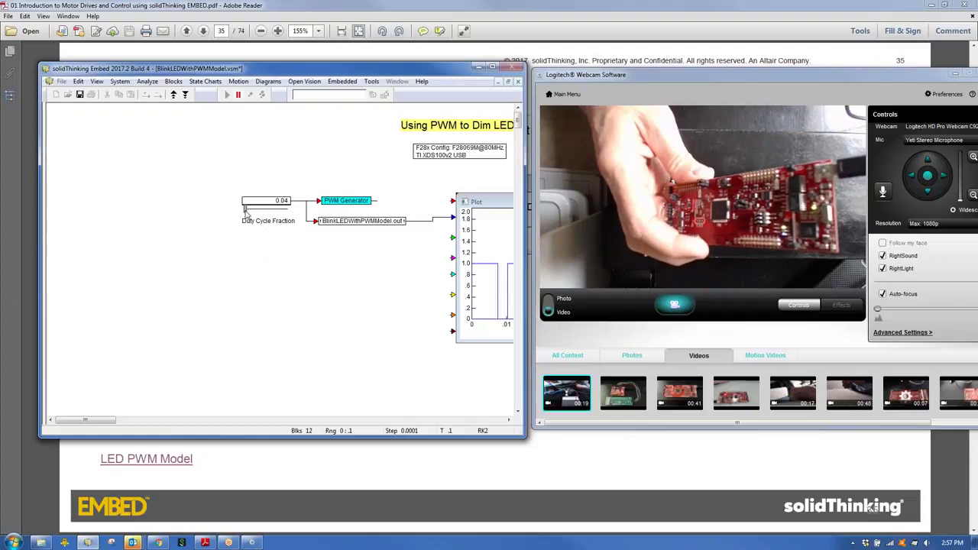
pyautogui.moveTo(245, 209); pyautogui.dragTo(279, 217)
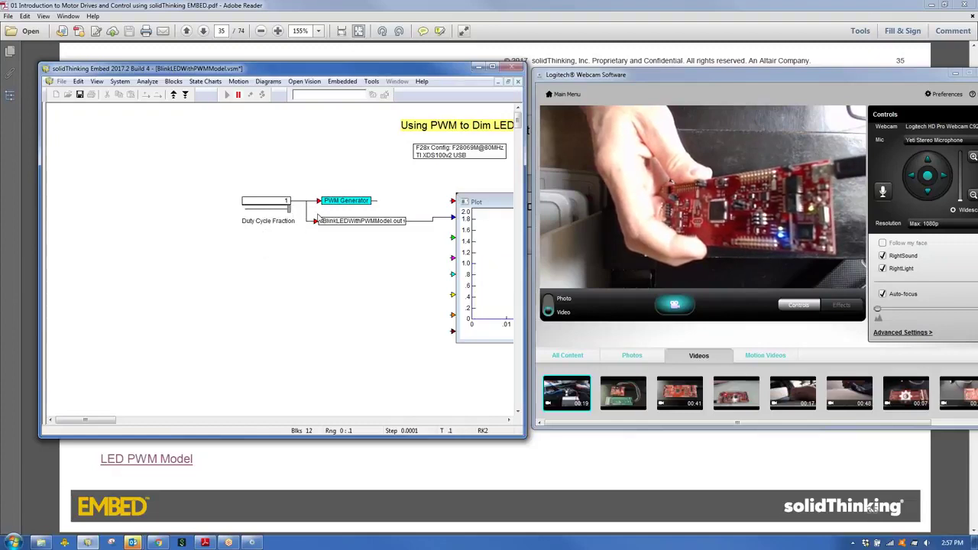
pyautogui.moveTo(287, 209); pyautogui.dragTo(226, 212)
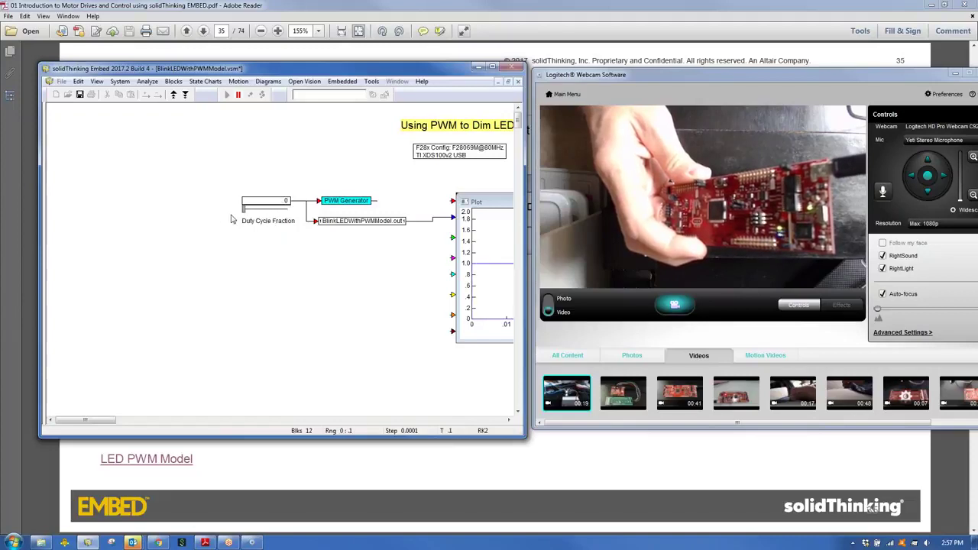
pyautogui.moveTo(251, 220)
pyautogui.mouseDown()
pyautogui.moveTo(278, 222)
pyautogui.moveTo(246, 221)
pyautogui.mouseUp()
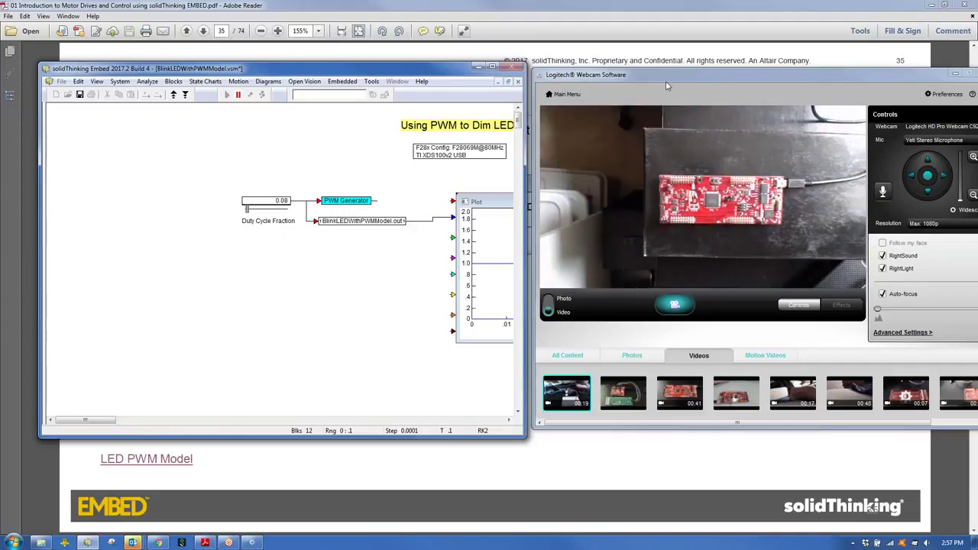
# Minimize the webcam window and move on in the PDF to the Monitor Buffer communication slide on page 37.
pyautogui.doubleClick(817, 81)
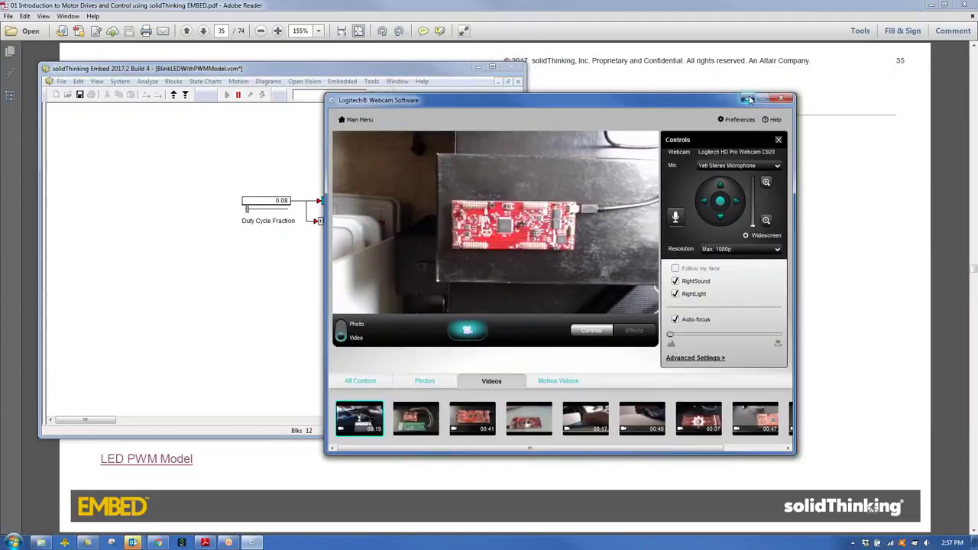
pyautogui.click(748, 99)
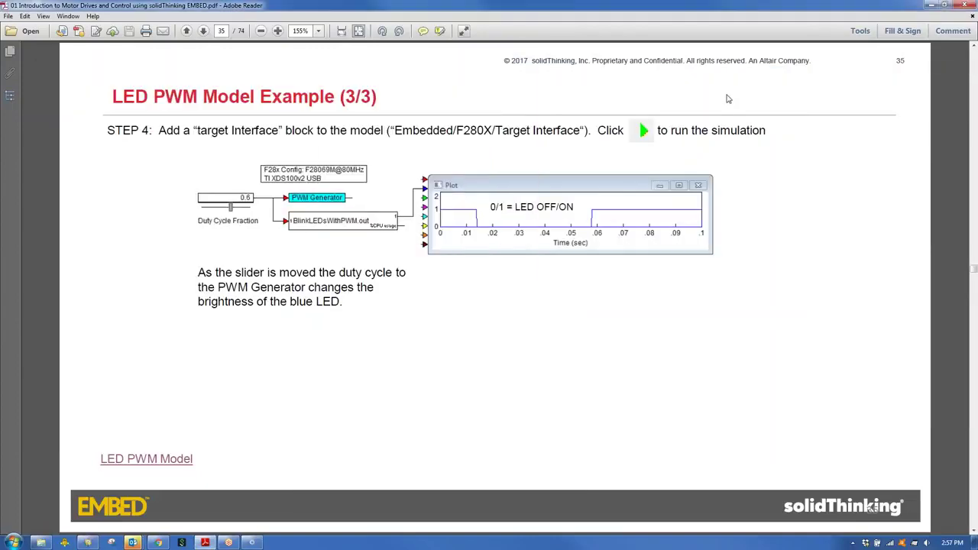
pyautogui.rightClick(519, 324)
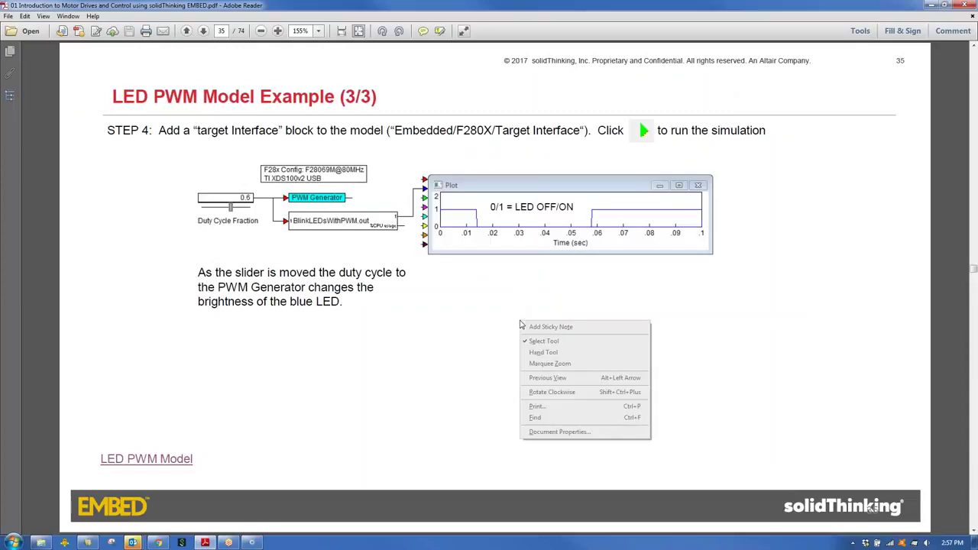
pyautogui.click(485, 352)
pyautogui.press('Right')
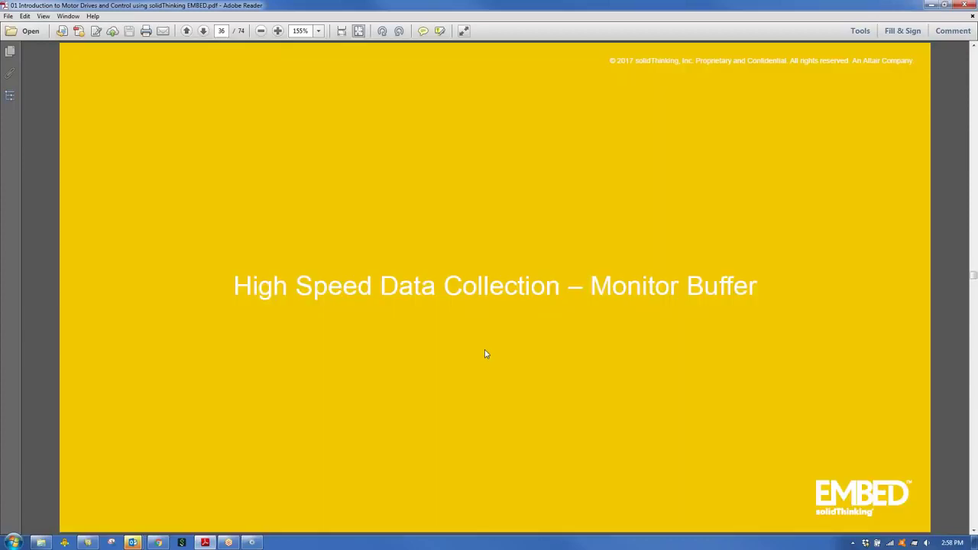
pyautogui.press('Right')
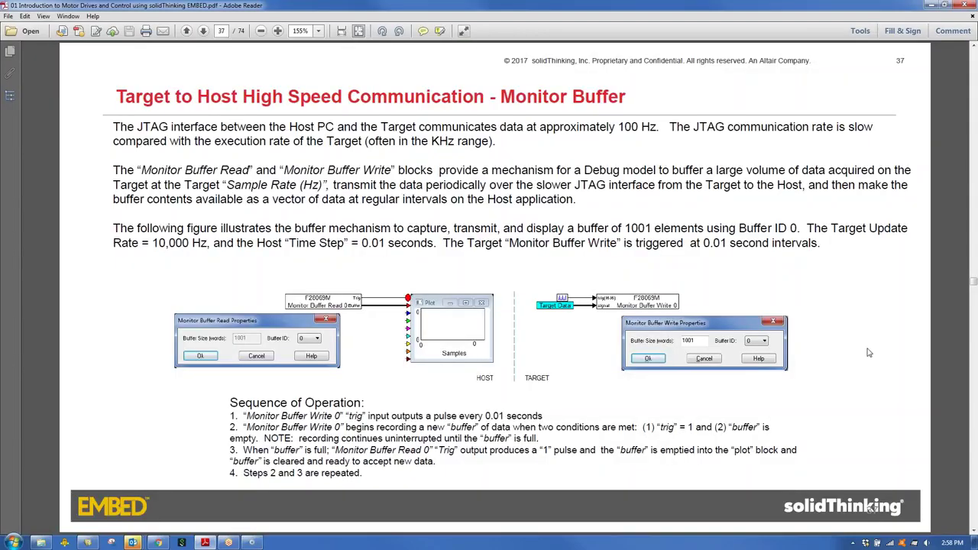
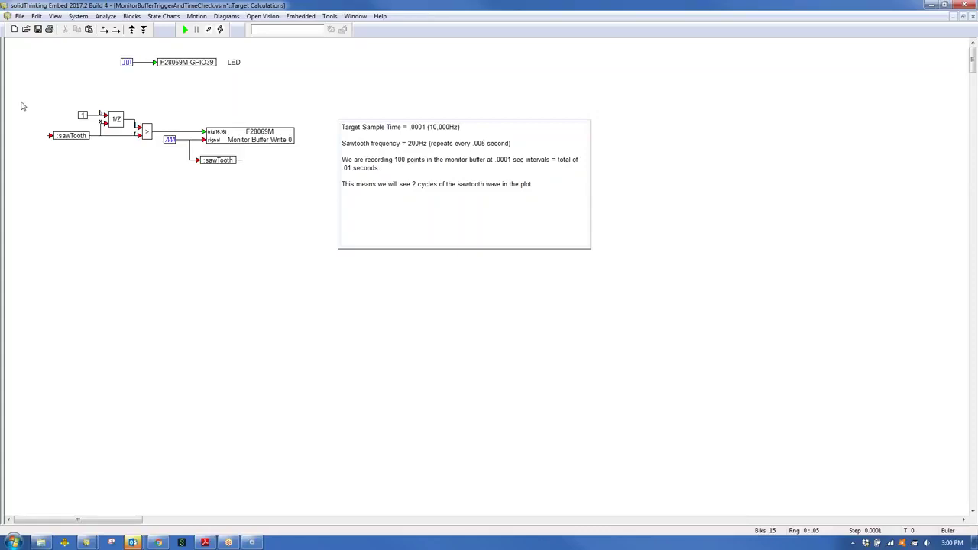
# Examine the sawtooth trigger logic and the Monitor Buffer Write block's properties inside Target Calculations, and return to the top level.
pyautogui.click(269, 198)
pyautogui.moveTo(48, 98); pyautogui.dragTo(151, 157)
pyautogui.click(108, 178)
pyautogui.doubleClick(239, 138)
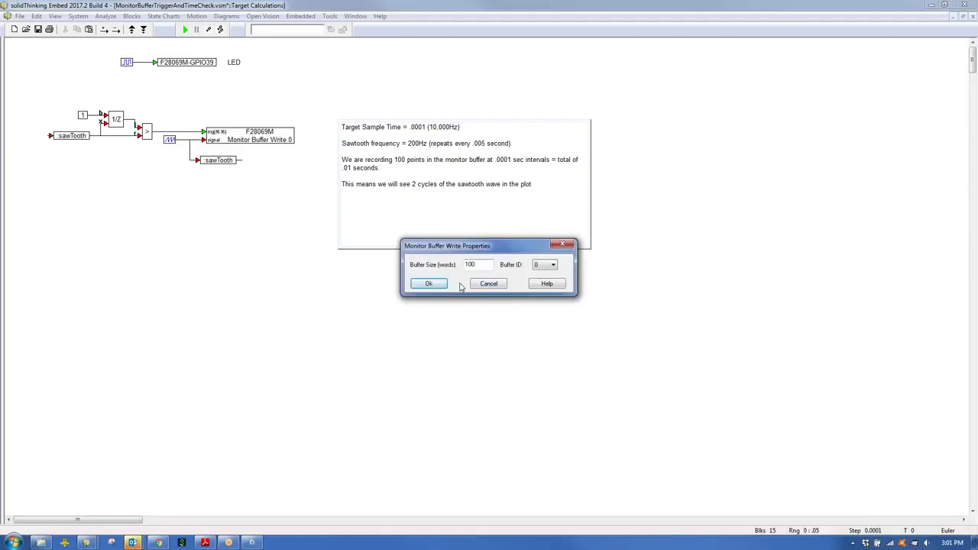
pyautogui.click(429, 283)
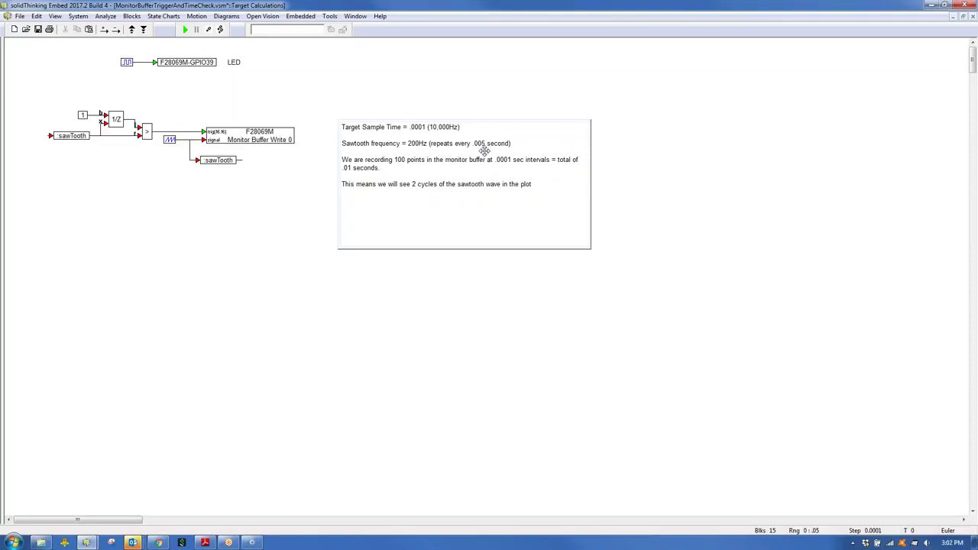
pyautogui.rightClick(237, 233)
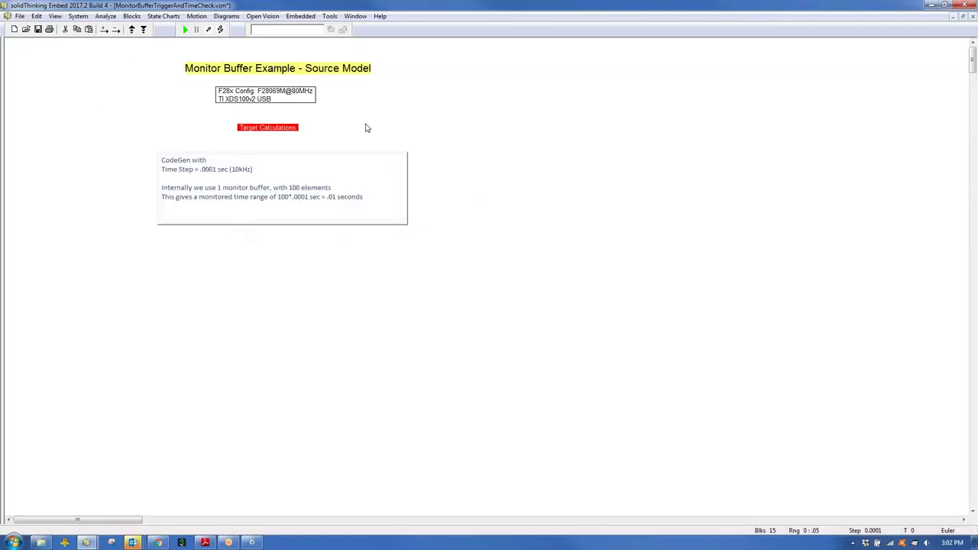
# Compile the Target Calculations block as MonitorBufferTriggerAndTimeCheck.c for the F28069M target.
pyautogui.click(243, 130)
pyautogui.click(329, 16)
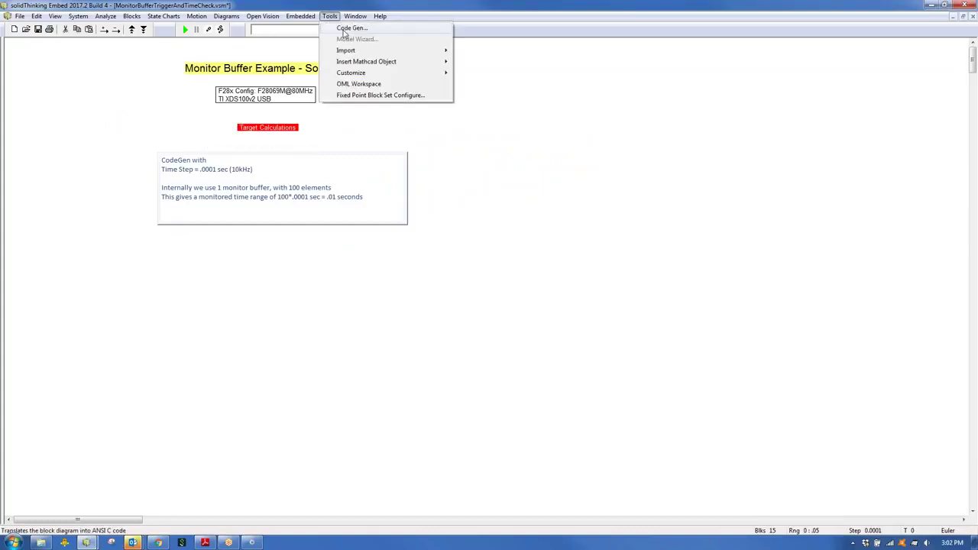
pyautogui.click(351, 28)
pyautogui.click(518, 345)
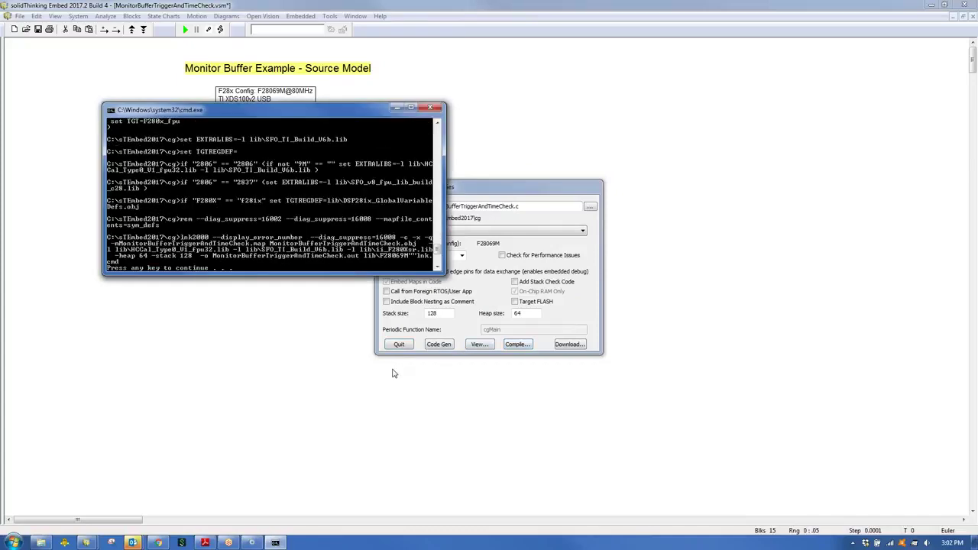
# Close the finished build and code generation windows, and open the Monitor Buffer debug model linked on page 40 of the PDF.
pyautogui.press('Return')
pyautogui.click(399, 345)
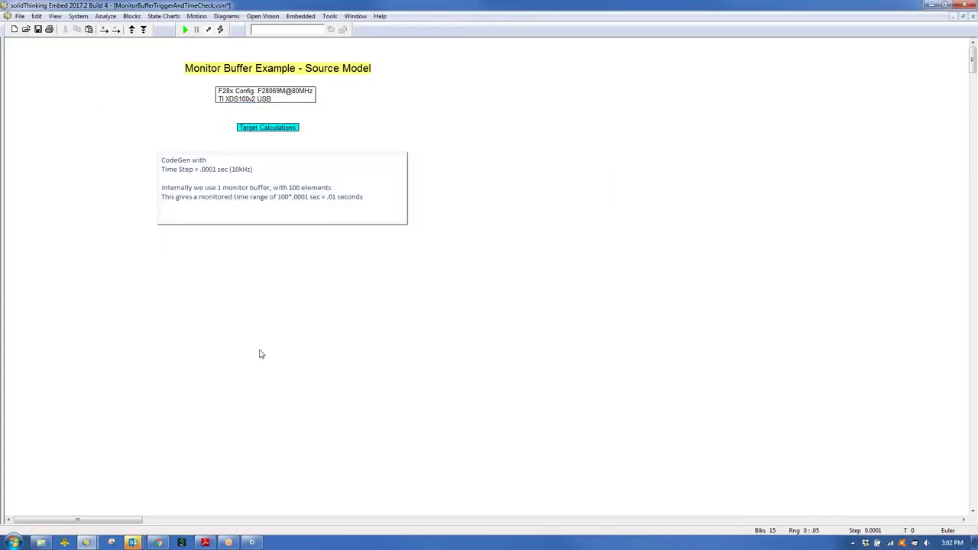
pyautogui.click(204, 543)
pyautogui.scroll(-4, 213, 459)
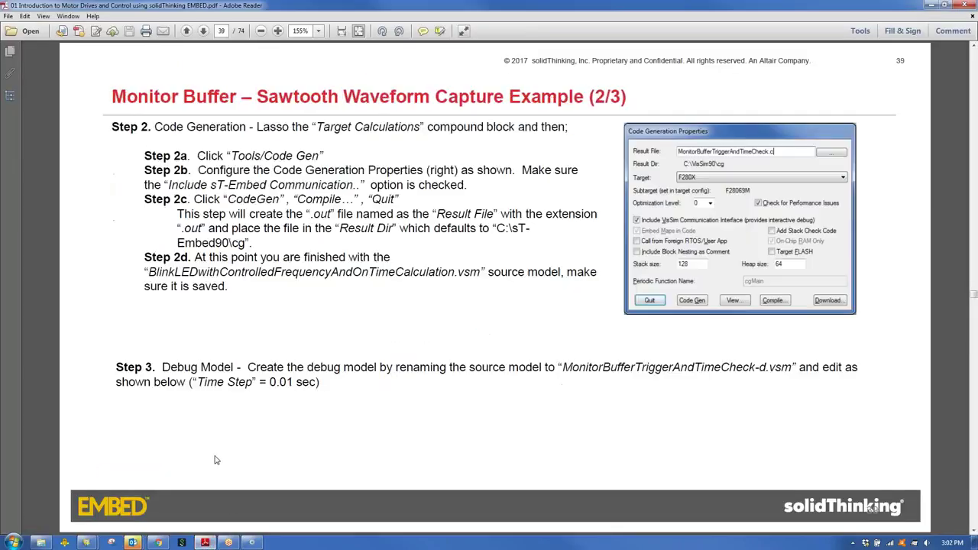
pyautogui.click(162, 463)
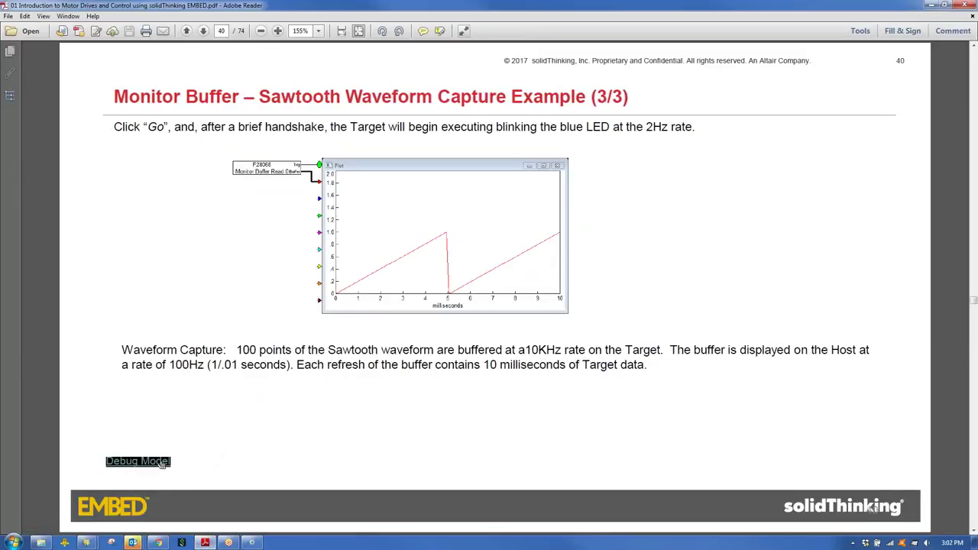
pyautogui.click(494, 307)
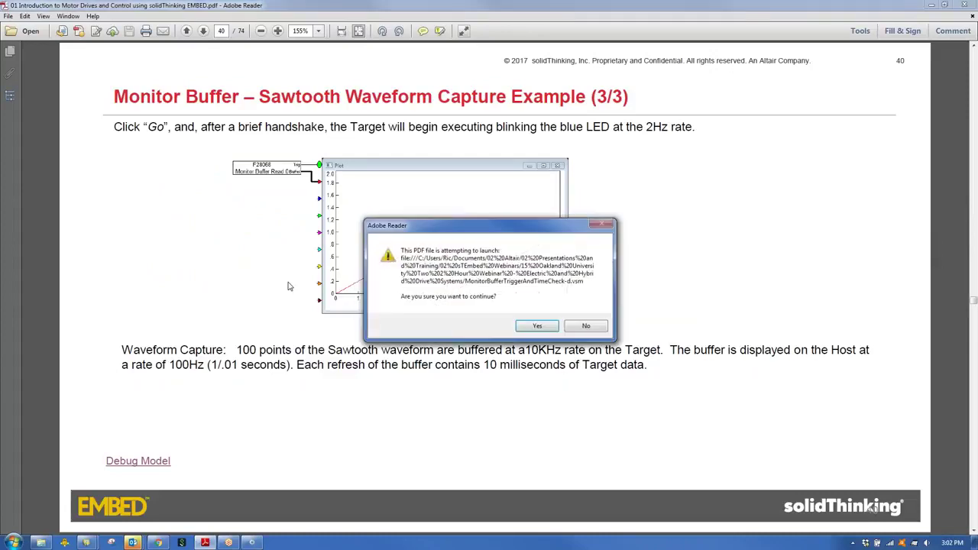
pyautogui.click(536, 326)
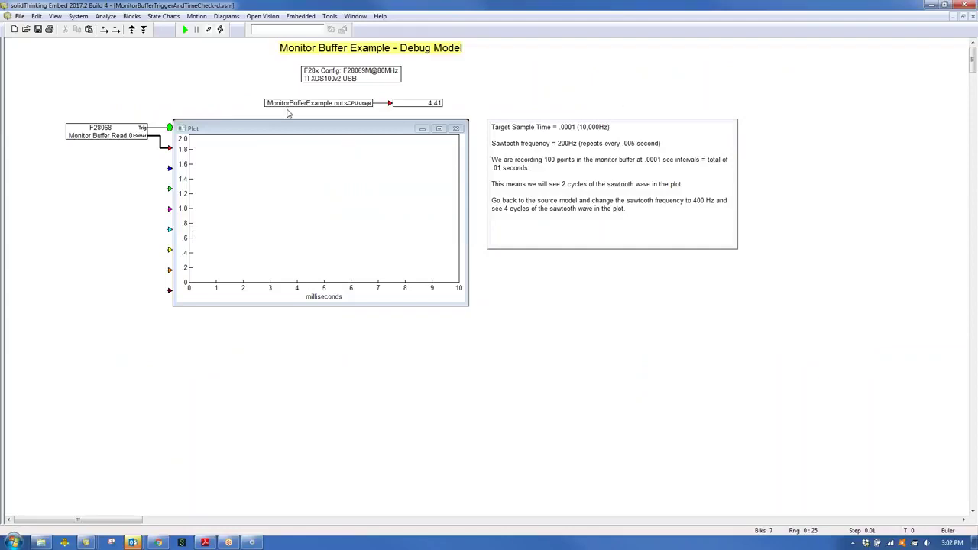
# Check the target execution file and sample rate in the properties of the debug model's F280X target interface block.
pyautogui.doubleClick(367, 104)
pyautogui.moveTo(460, 192); pyautogui.dragTo(295, 125)
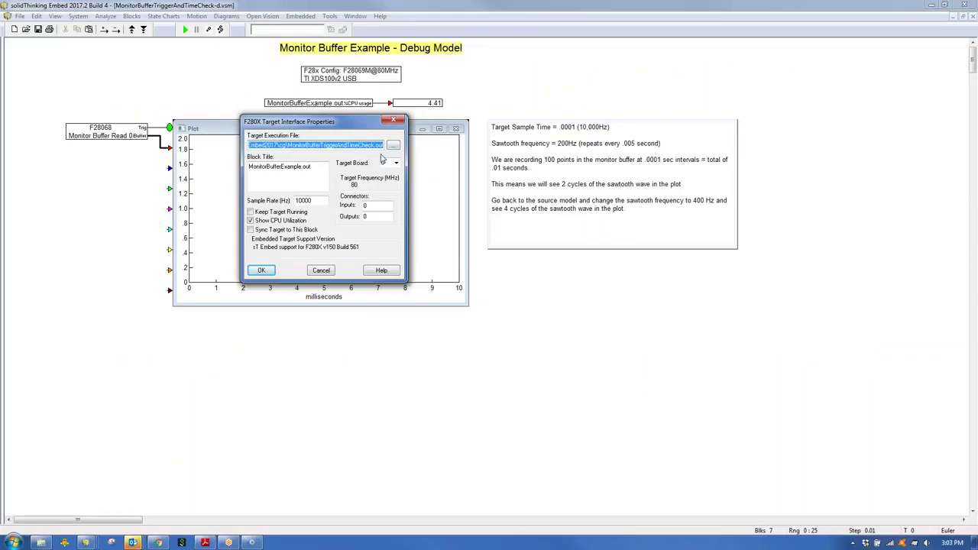
pyautogui.click(322, 270)
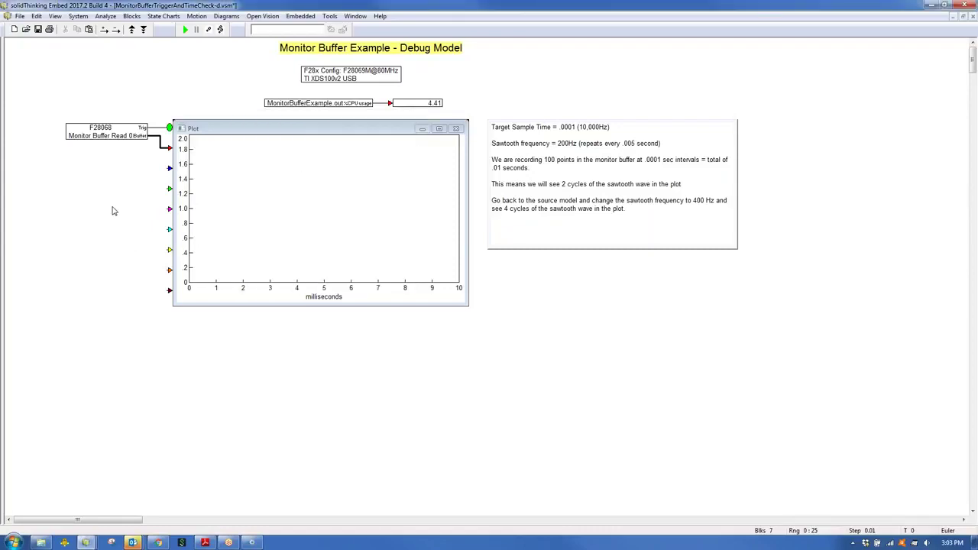
# Move the Monitor Buffer Read block slightly farther from the plot and inspect the buffer IDs available in its properties.
pyautogui.moveTo(101, 130); pyautogui.dragTo(84, 130)
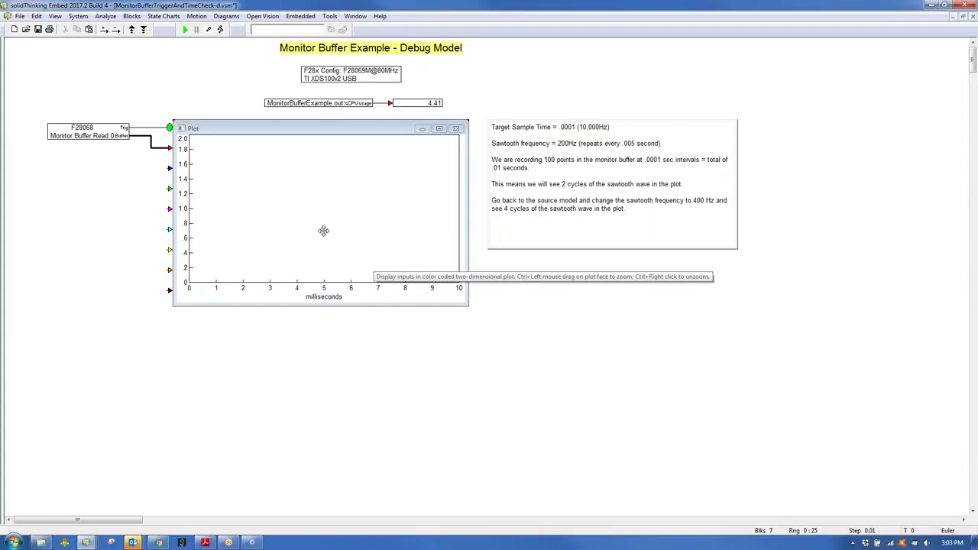
pyautogui.doubleClick(90, 135)
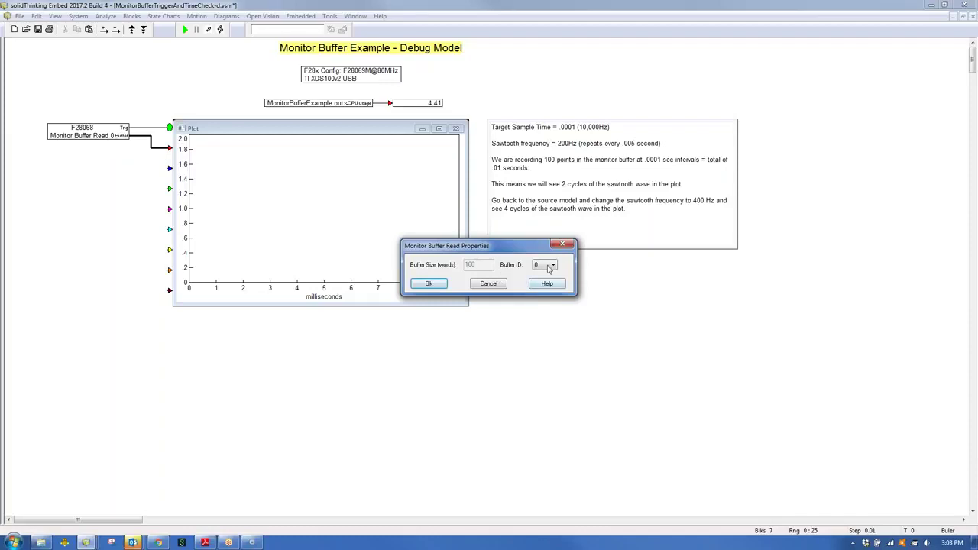
pyautogui.moveTo(526, 247); pyautogui.dragTo(380, 159)
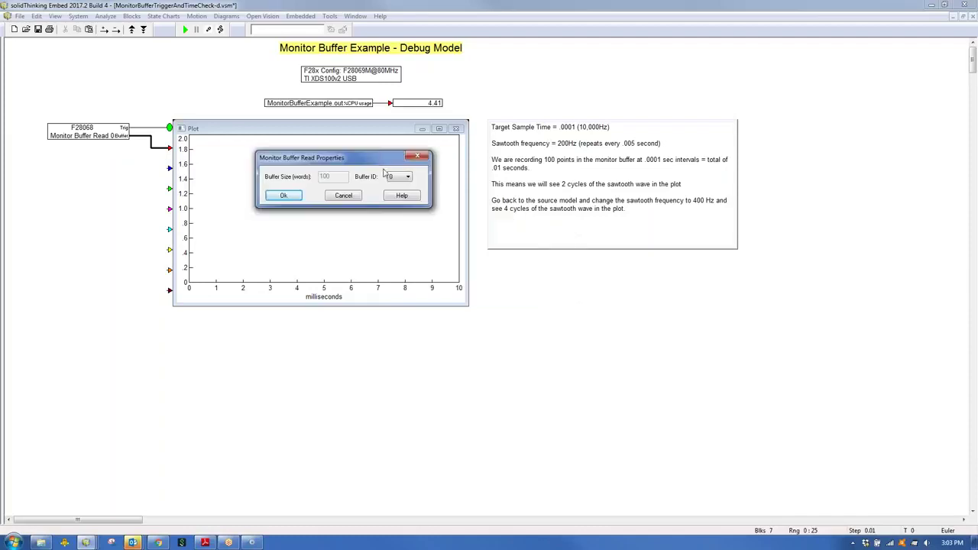
pyautogui.click(408, 177)
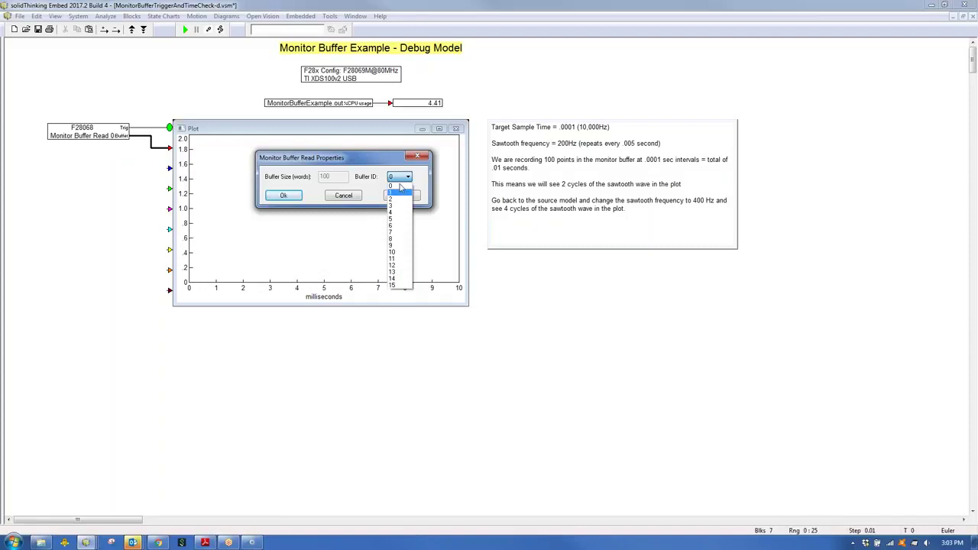
pyautogui.click(374, 174)
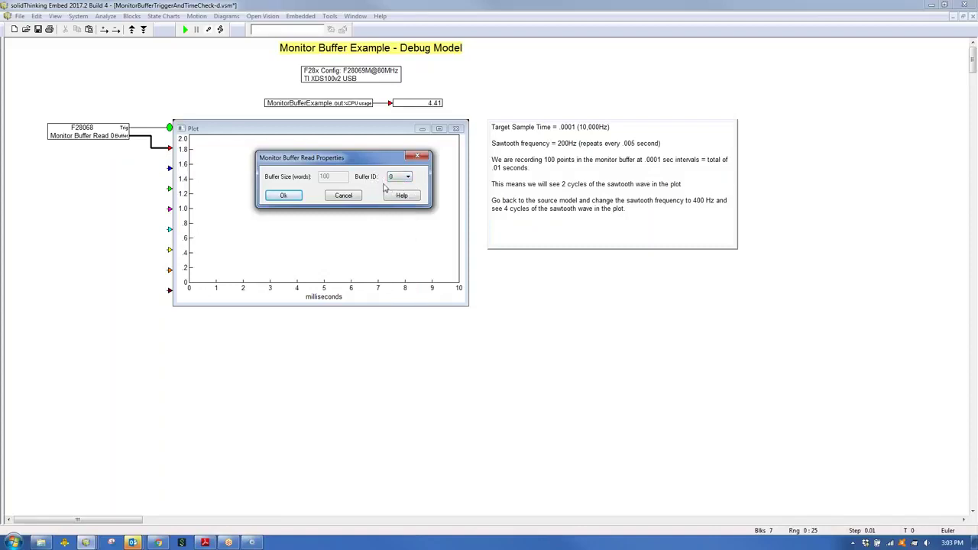
pyautogui.click(358, 196)
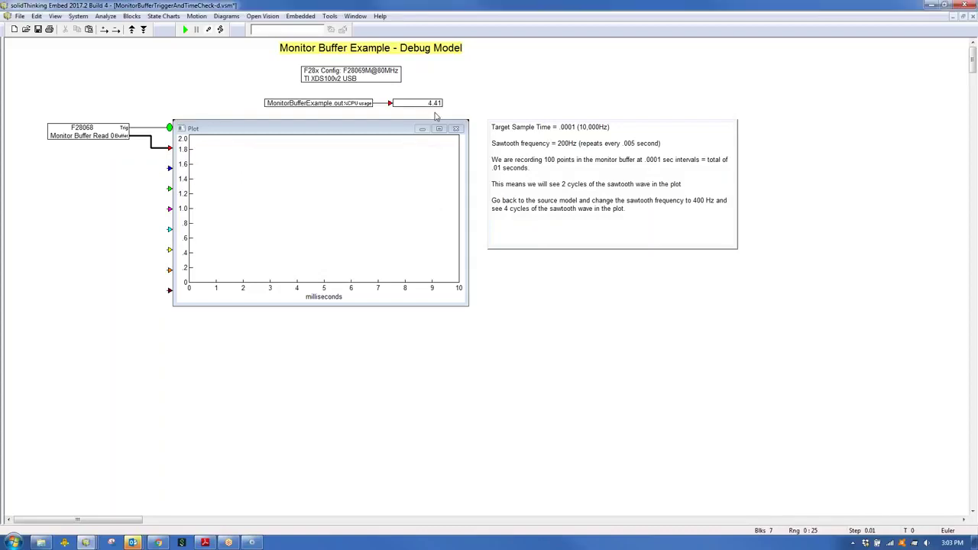
# Check the buffer size and buffer ID of the Monitor Buffer Write block inside the source model's Target Calculations block.
pyautogui.moveTo(132, 543)
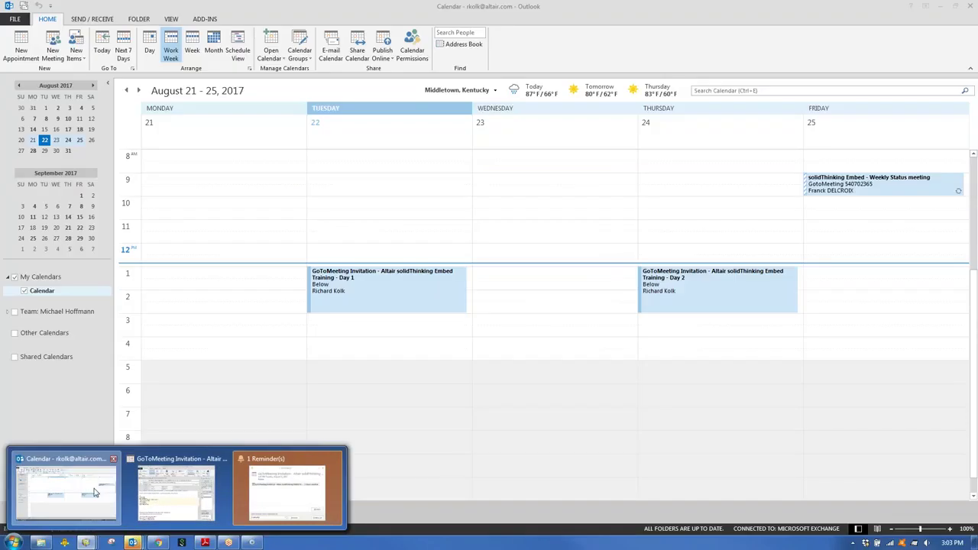
pyautogui.click(95, 493)
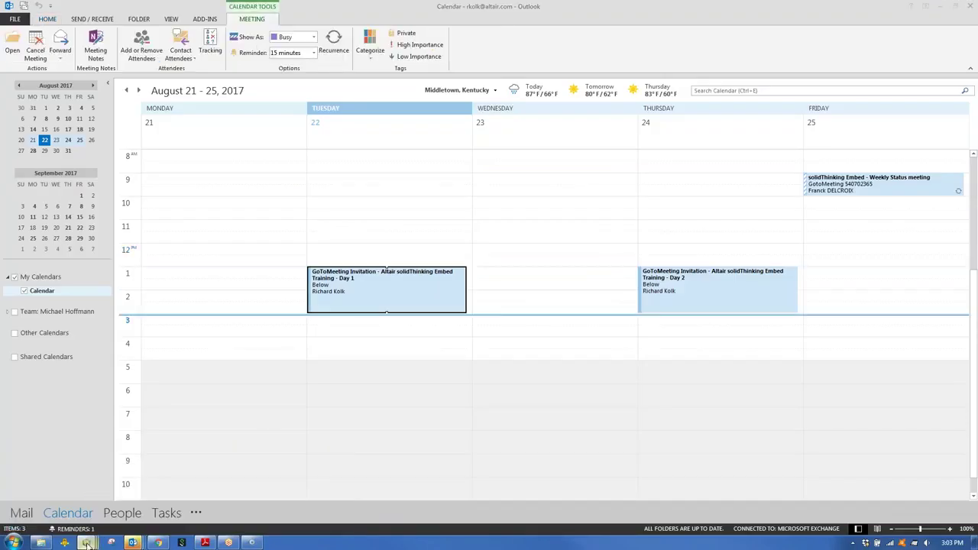
pyautogui.moveTo(85, 543)
pyautogui.click(190, 489)
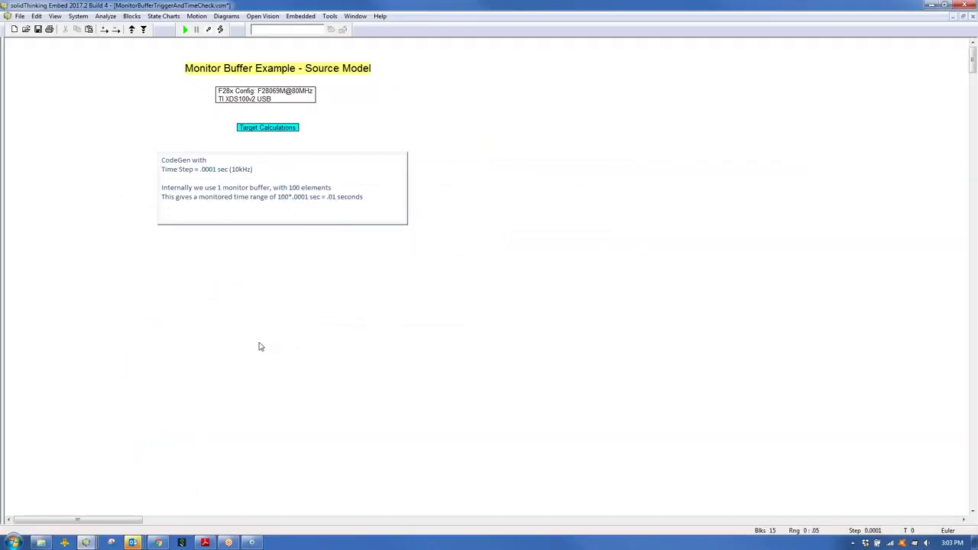
pyautogui.doubleClick(282, 131)
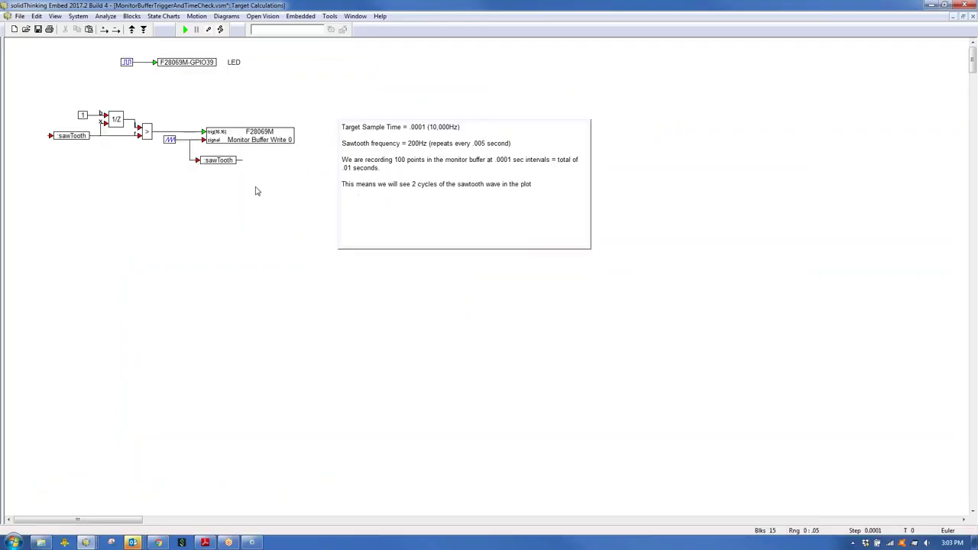
pyautogui.doubleClick(259, 135)
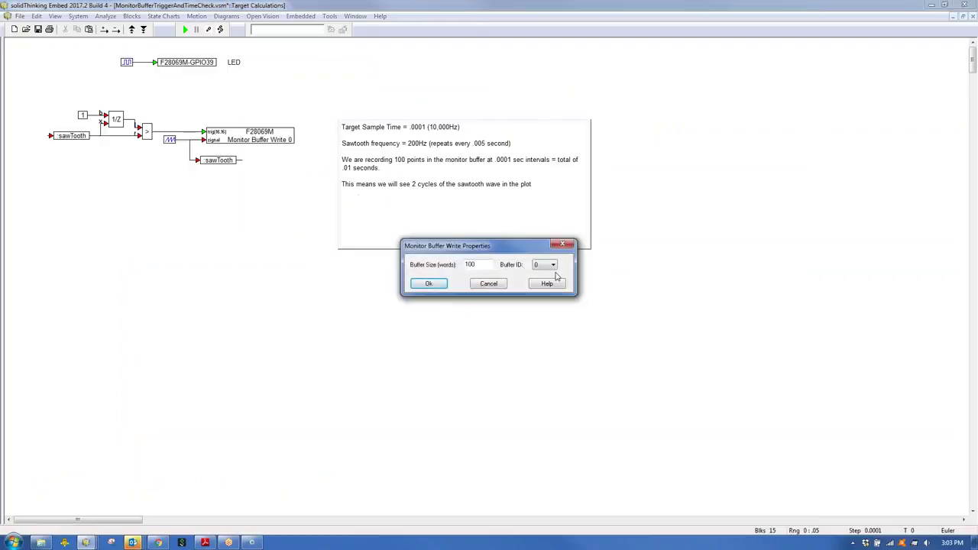
pyautogui.click(493, 285)
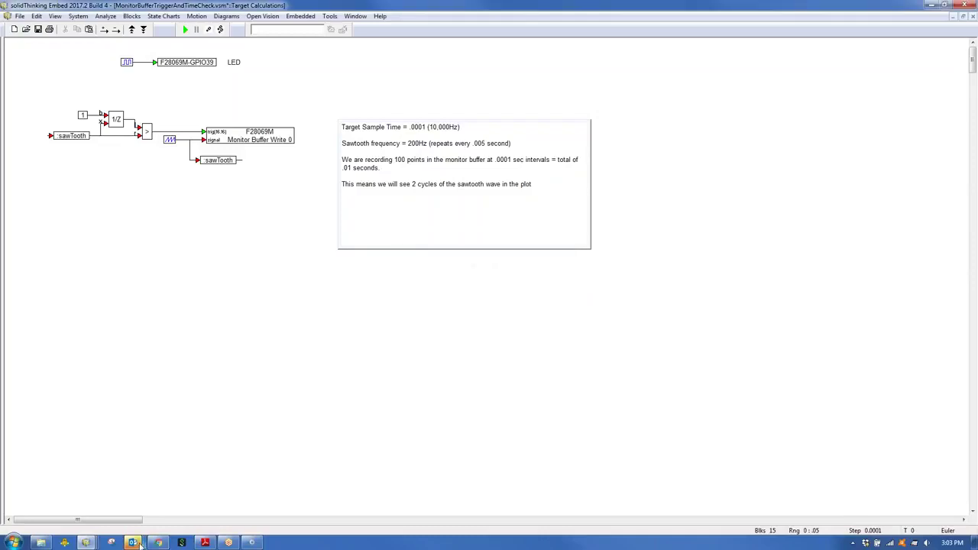
# Return to the debug model and compare the Monitor Buffer Read block's buffer ID with that of the write block.
pyautogui.rightClick(86, 543)
pyautogui.click(86, 542)
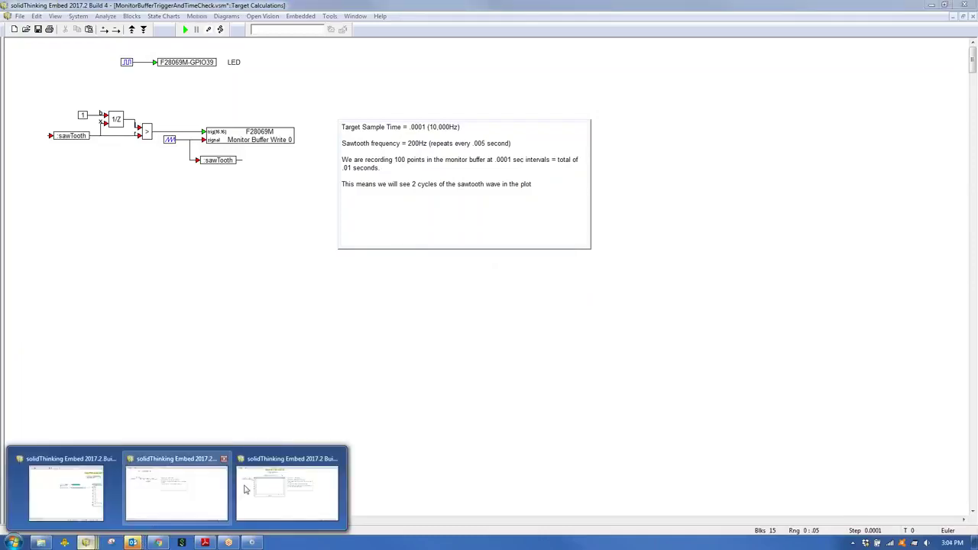
pyautogui.click(260, 495)
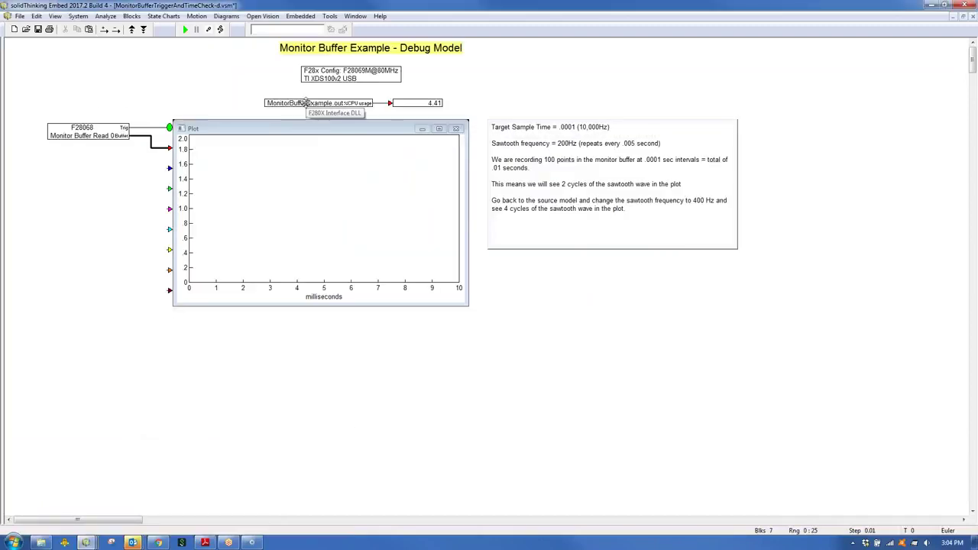
pyautogui.doubleClick(118, 130)
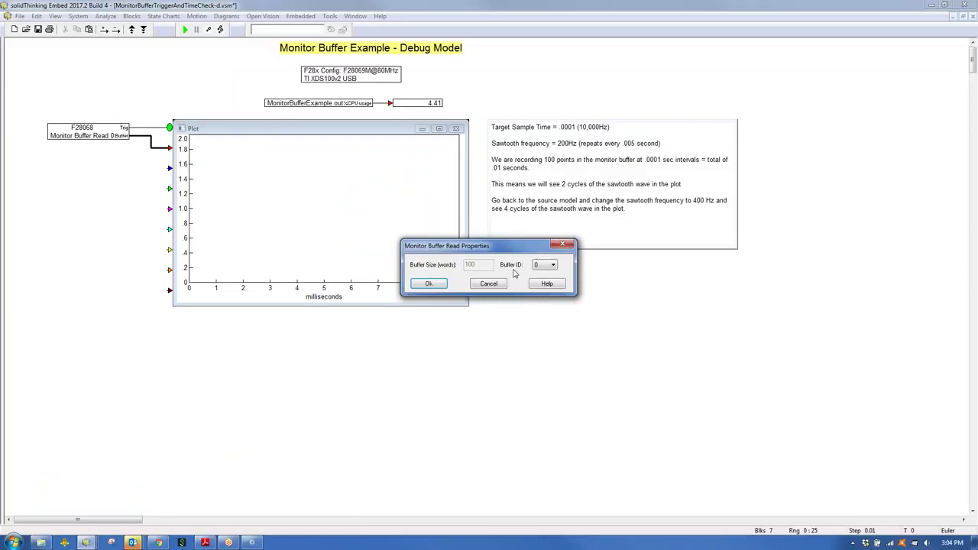
pyautogui.click(491, 285)
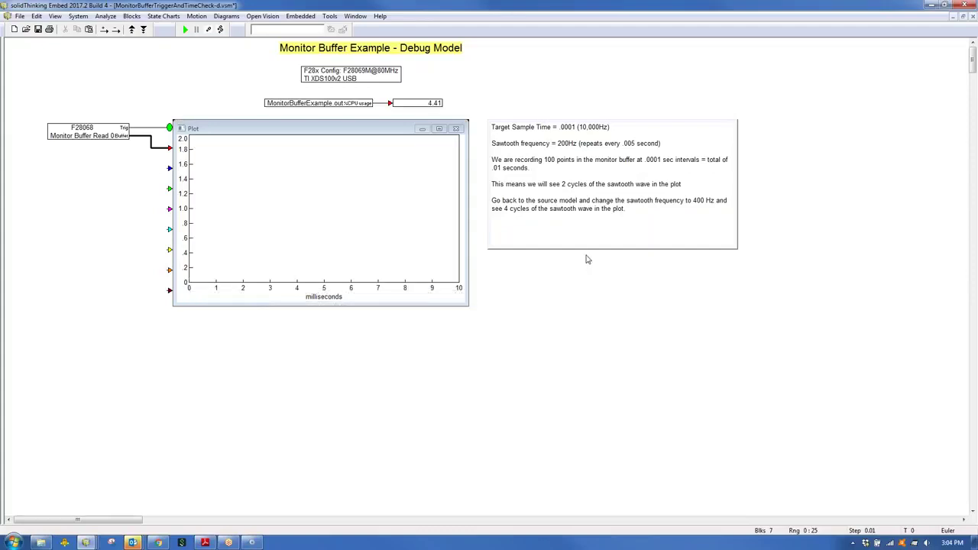
# Review the plot's external trigger and axis settings, then set its X upper bound to .01 and X label to "seconds".
pyautogui.rightClick(339, 228)
pyautogui.moveTo(457, 177); pyautogui.dragTo(198, 171)
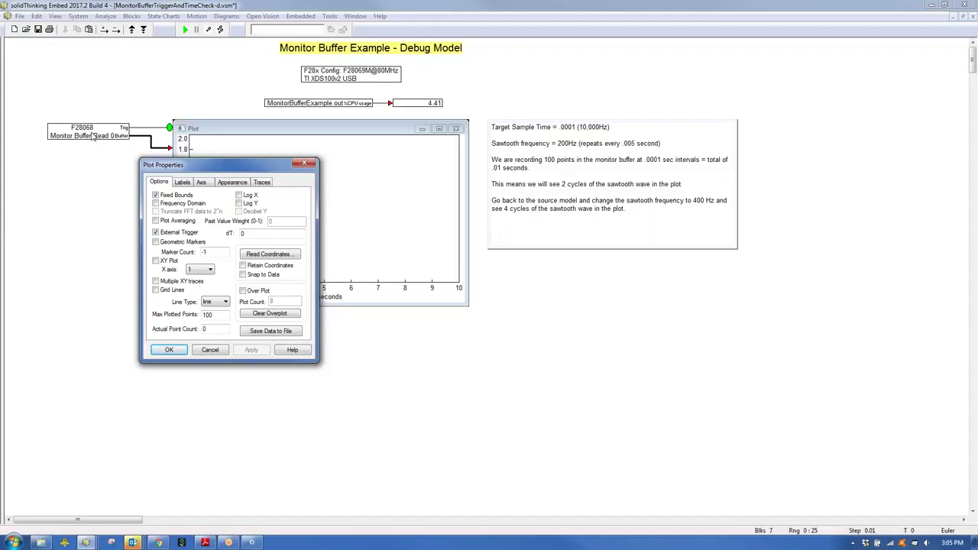
pyautogui.click(202, 183)
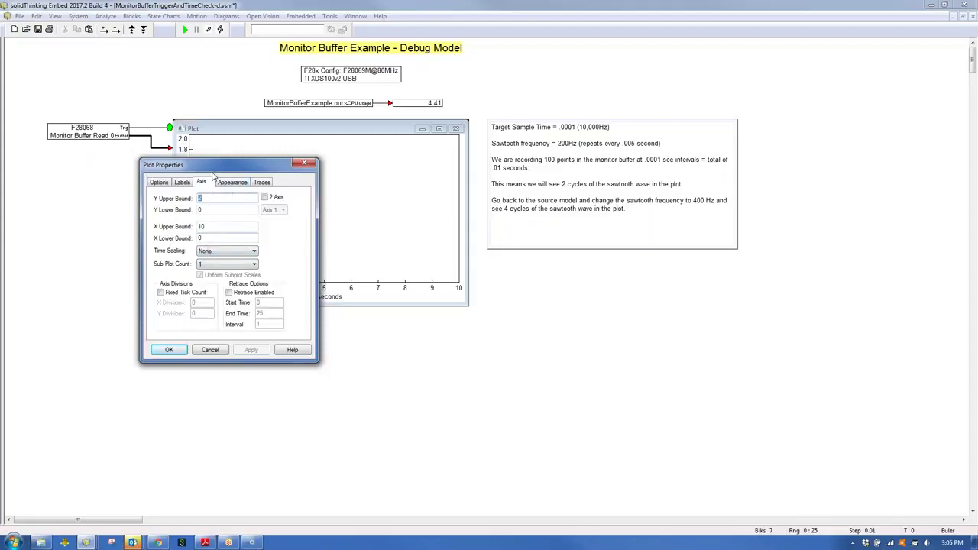
pyautogui.moveTo(220, 170); pyautogui.dragTo(314, 307)
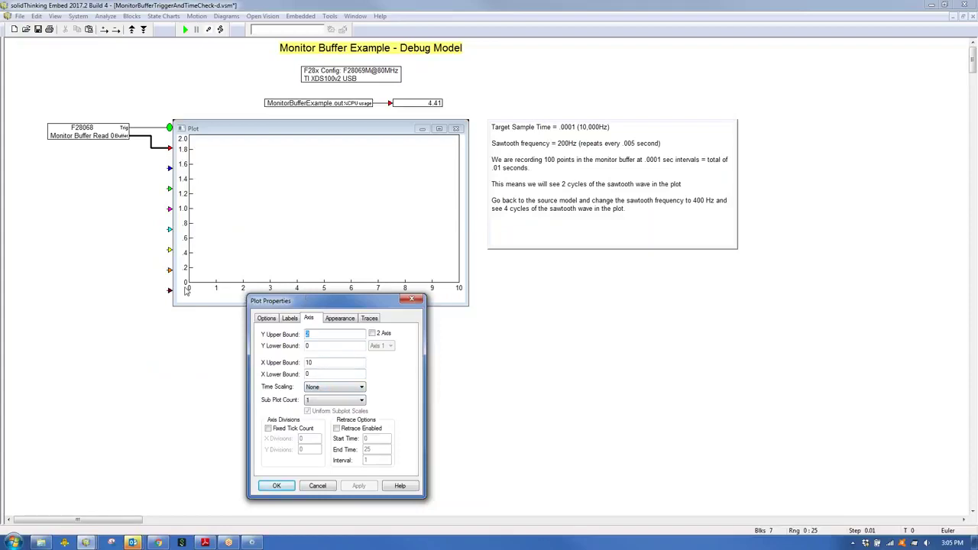
pyautogui.moveTo(351, 304); pyautogui.dragTo(343, 316)
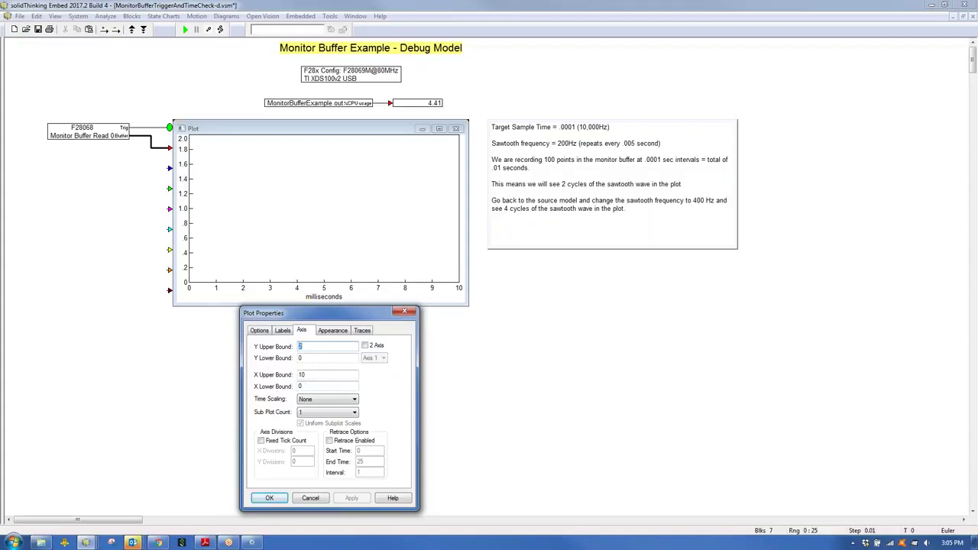
pyautogui.click(283, 331)
pyautogui.click(302, 331)
pyautogui.click(282, 331)
pyautogui.write('seconds')
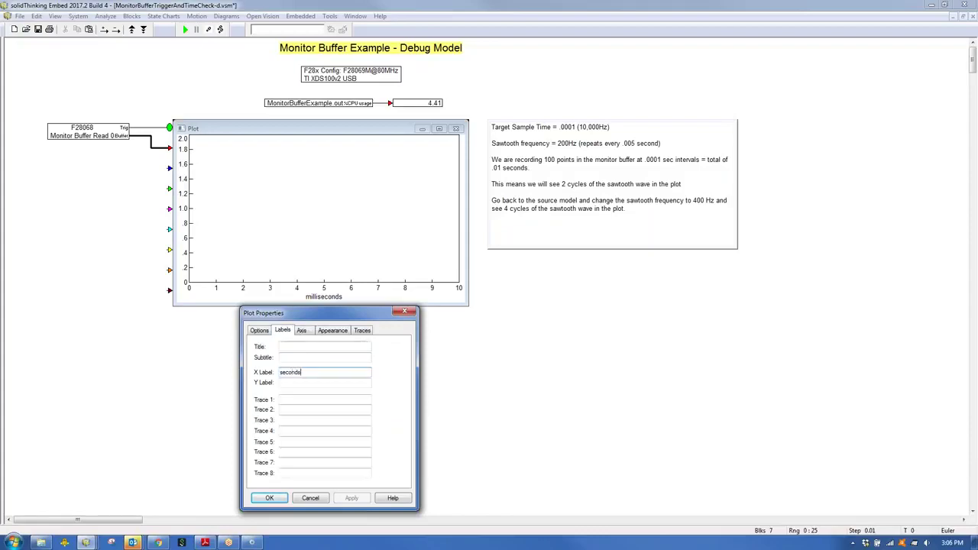
pyautogui.press('Return')
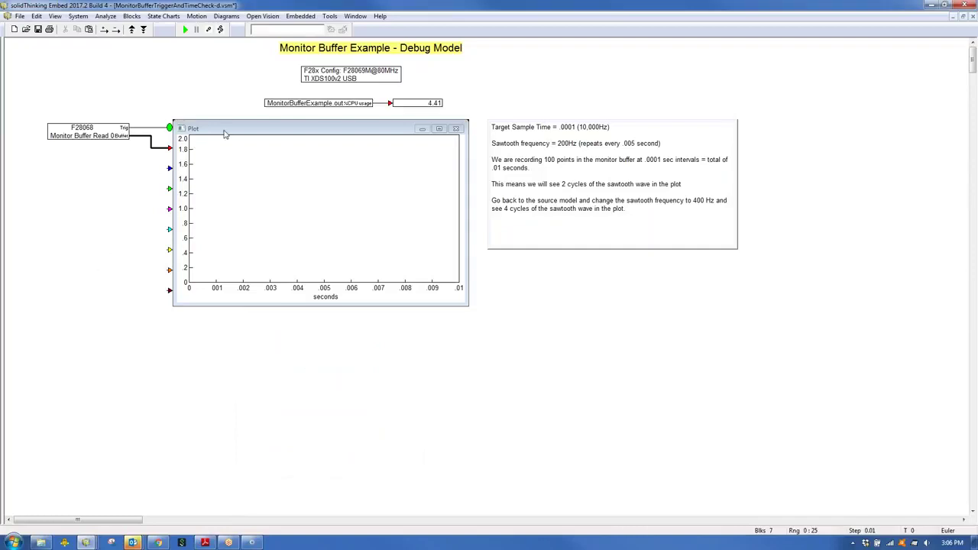
# Try to download and run the Monitor Buffer debug model on the target.
pyautogui.click(185, 29)
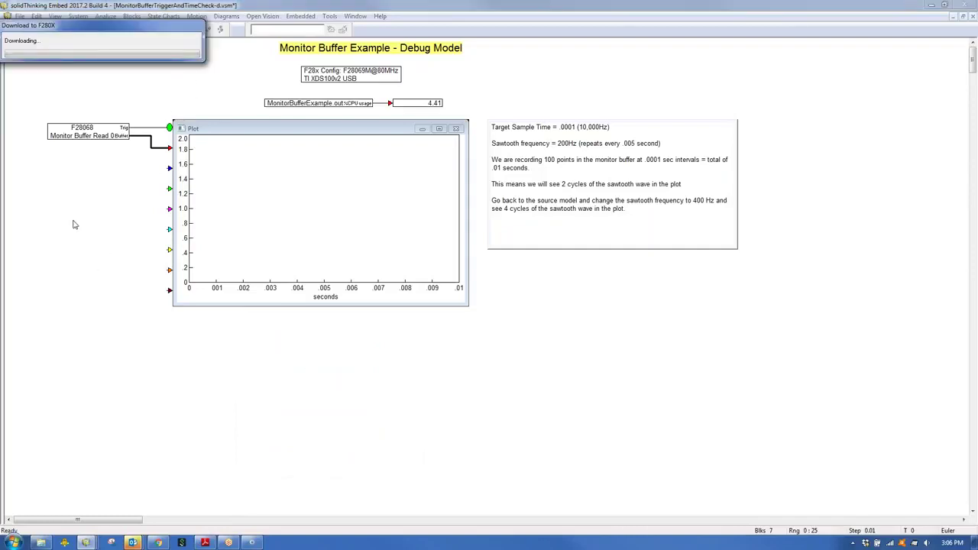
pyautogui.click(545, 304)
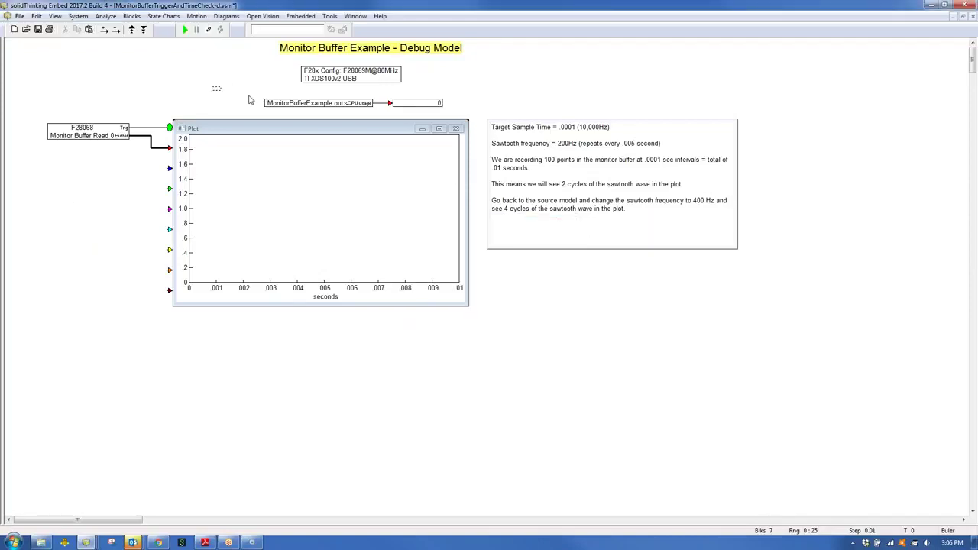
# Turn off Show CPU Utilization for the target interface block and try to run the debug model again.
pyautogui.doubleClick(314, 103)
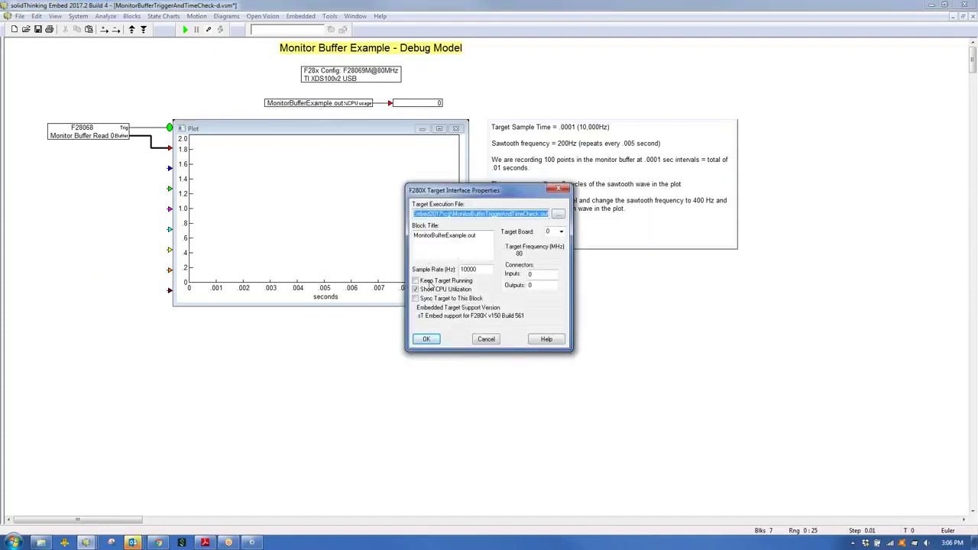
pyautogui.click(432, 289)
pyautogui.click(428, 340)
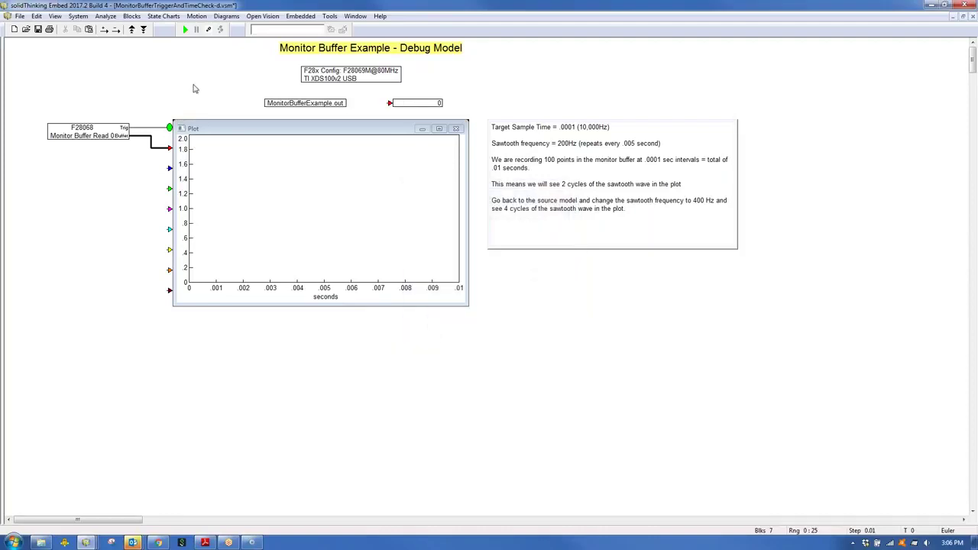
pyautogui.click(185, 29)
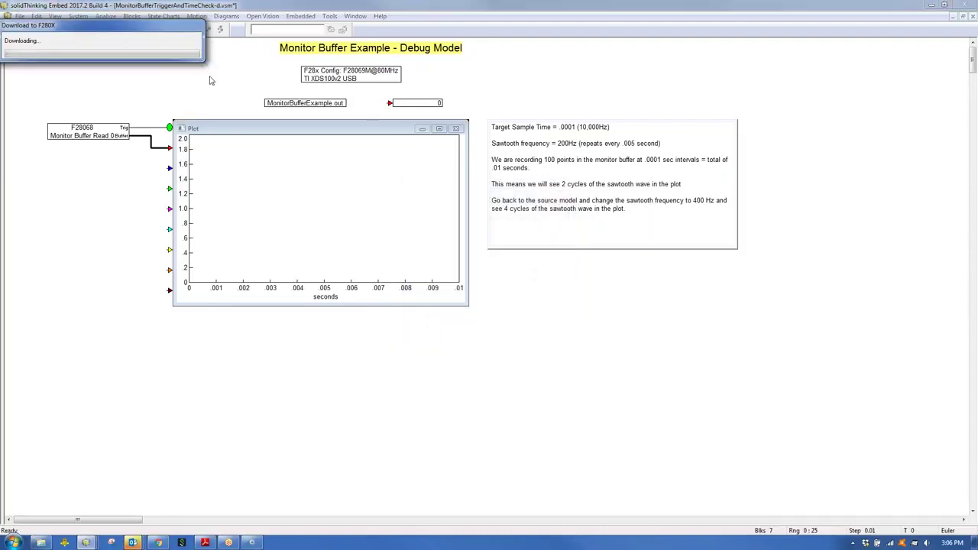
pyautogui.click(541, 302)
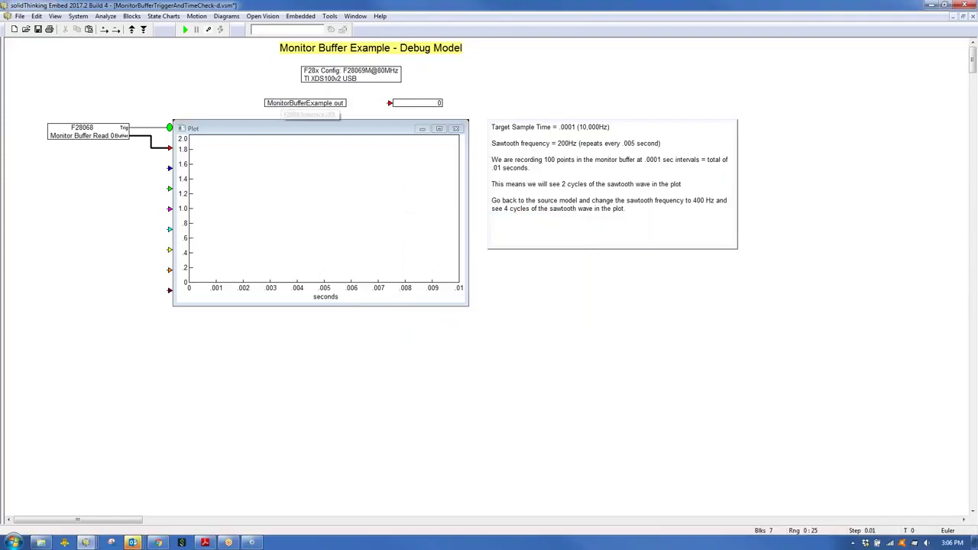
# Set the target interface block's execution file to MonitorBufferTriggerAndTimeCheck.out and try to run the debug model again.
pyautogui.doubleClick(306, 104)
pyautogui.click(559, 217)
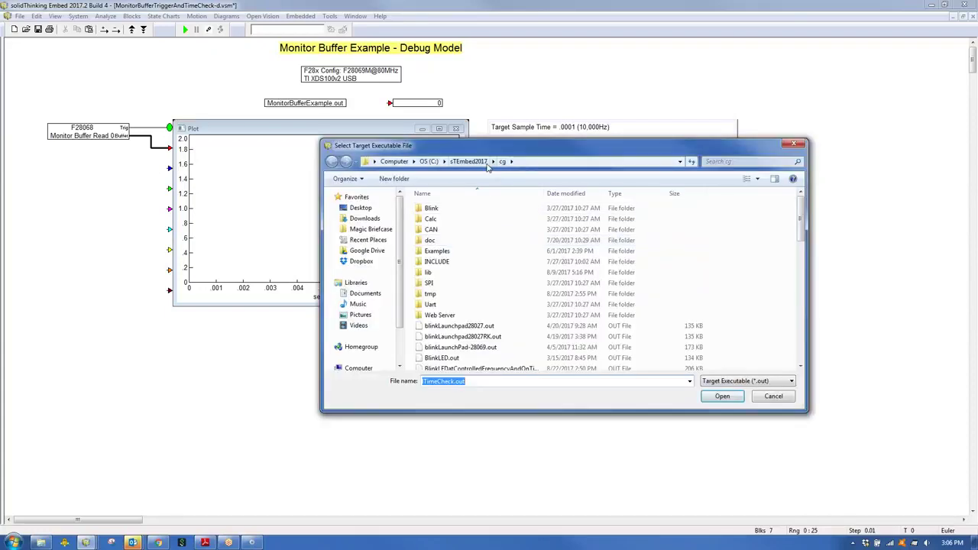
pyautogui.click(565, 194)
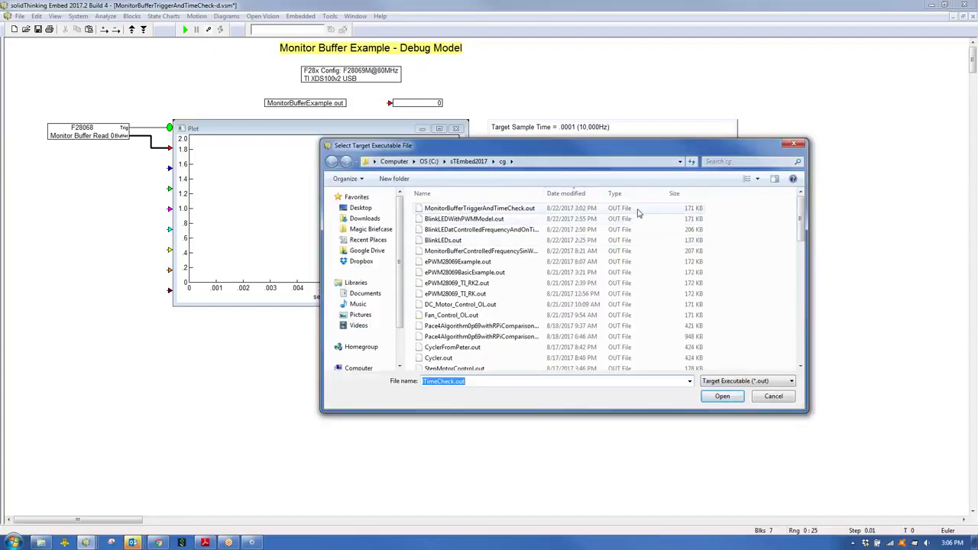
pyautogui.click(518, 210)
pyautogui.click(721, 395)
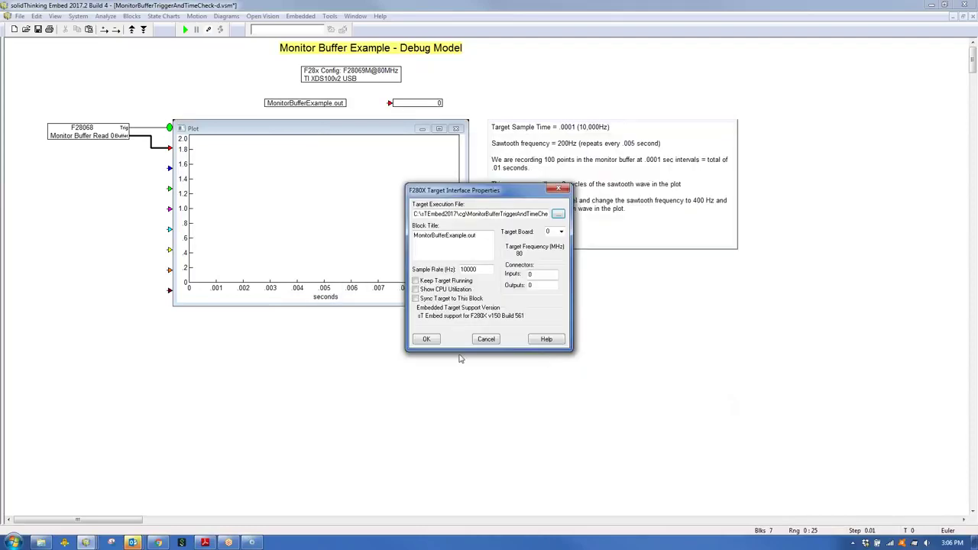
pyautogui.click(428, 339)
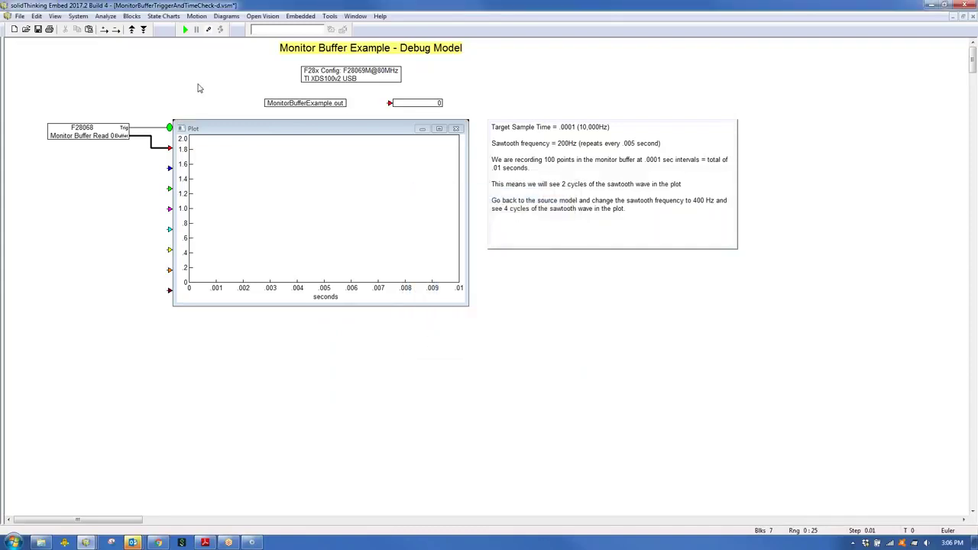
pyautogui.click(184, 29)
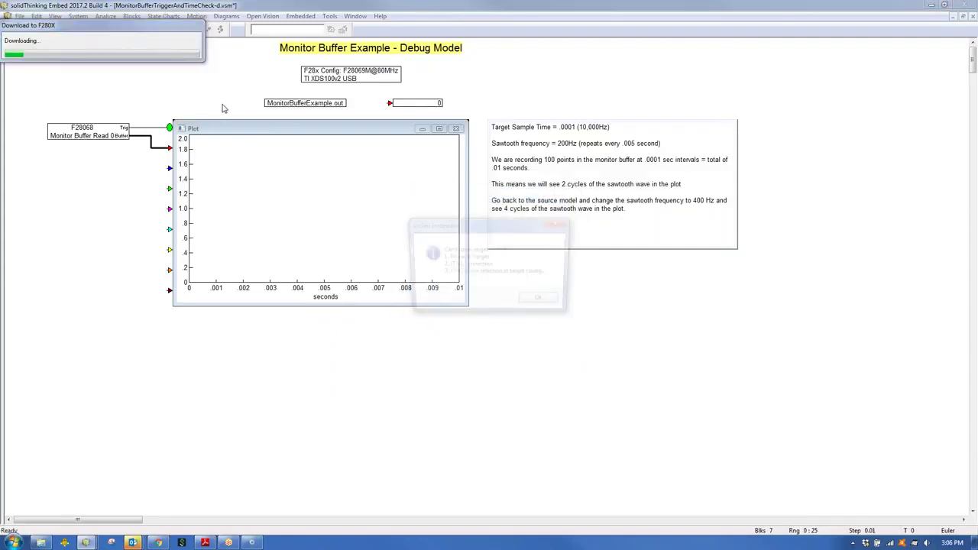
pyautogui.click(544, 303)
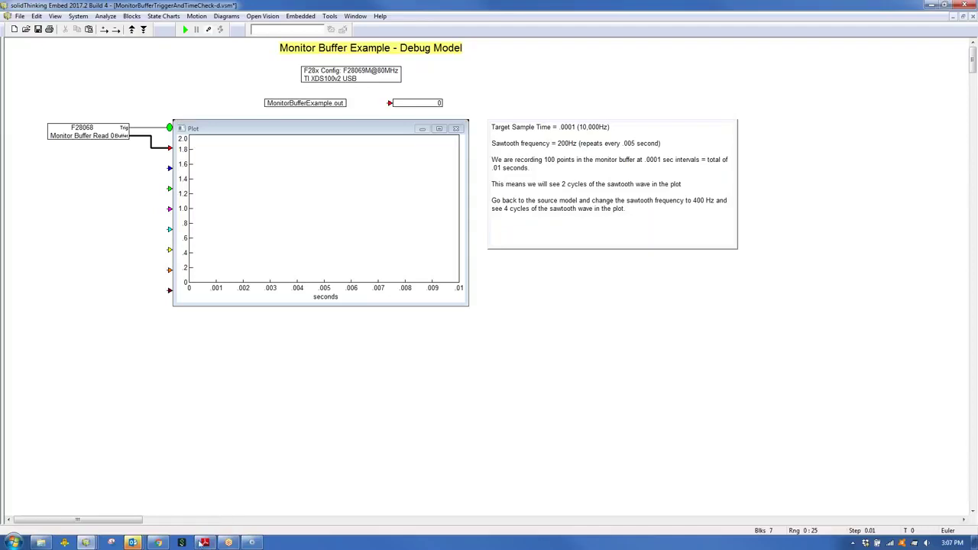
# Close the MonitorBufferTriggerAndTimeCheck debug and source model windows without saving their changes.
pyautogui.click(205, 543)
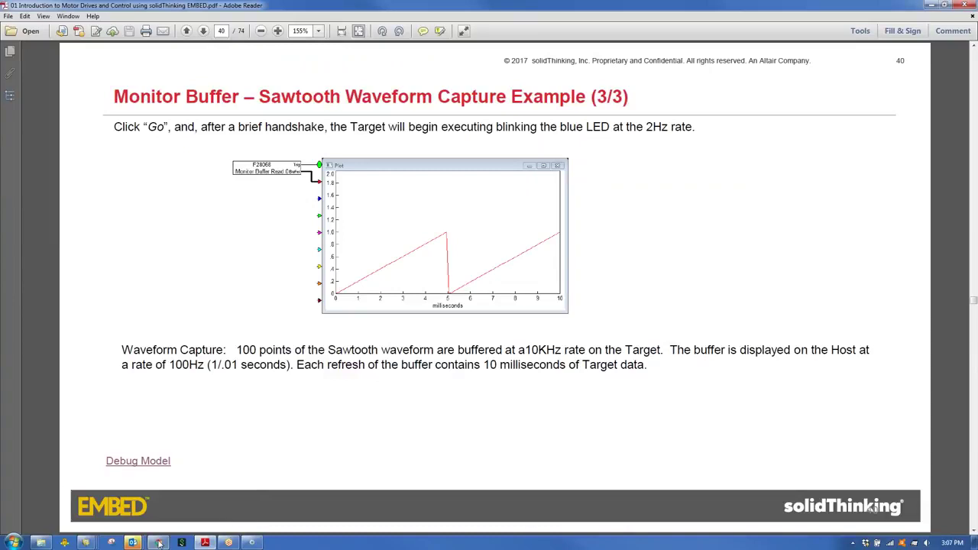
pyautogui.click(86, 542)
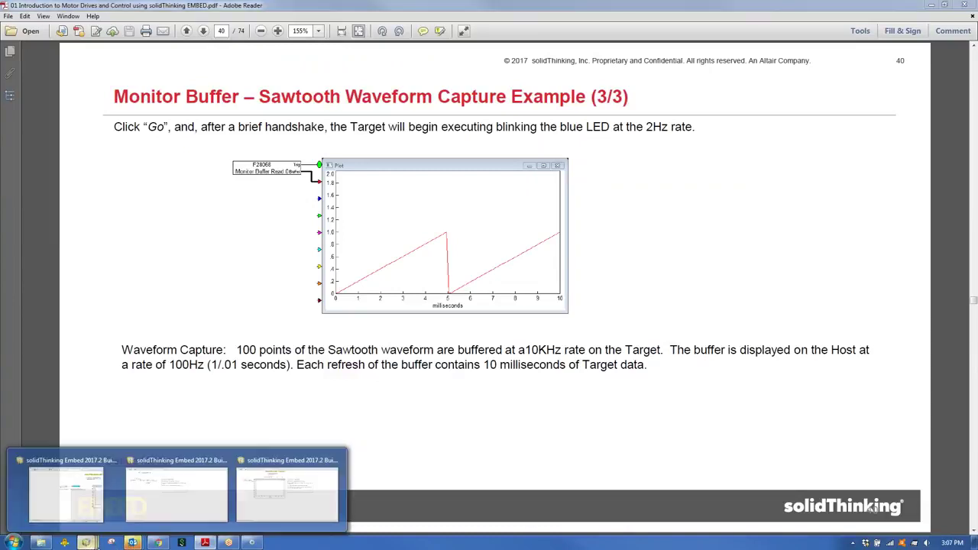
pyautogui.moveTo(310, 485)
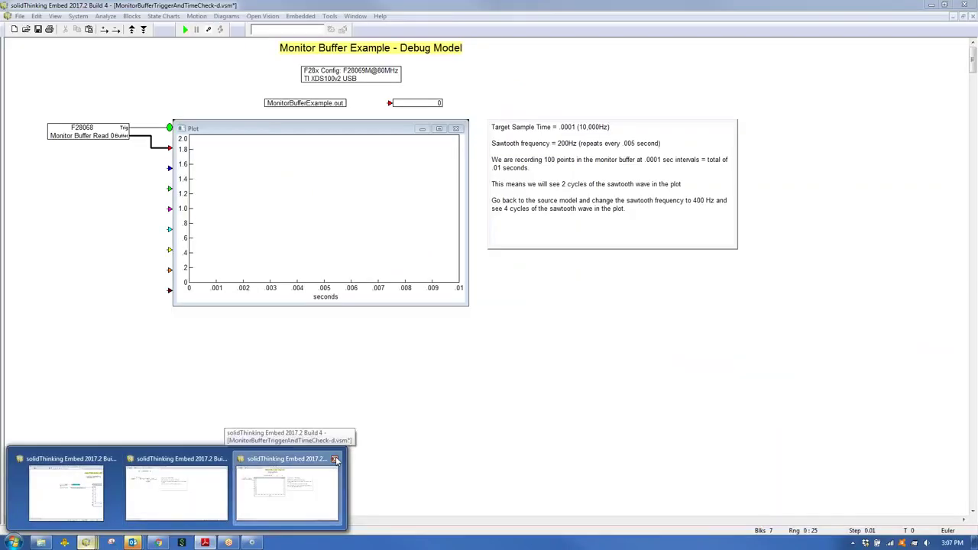
pyautogui.click(334, 460)
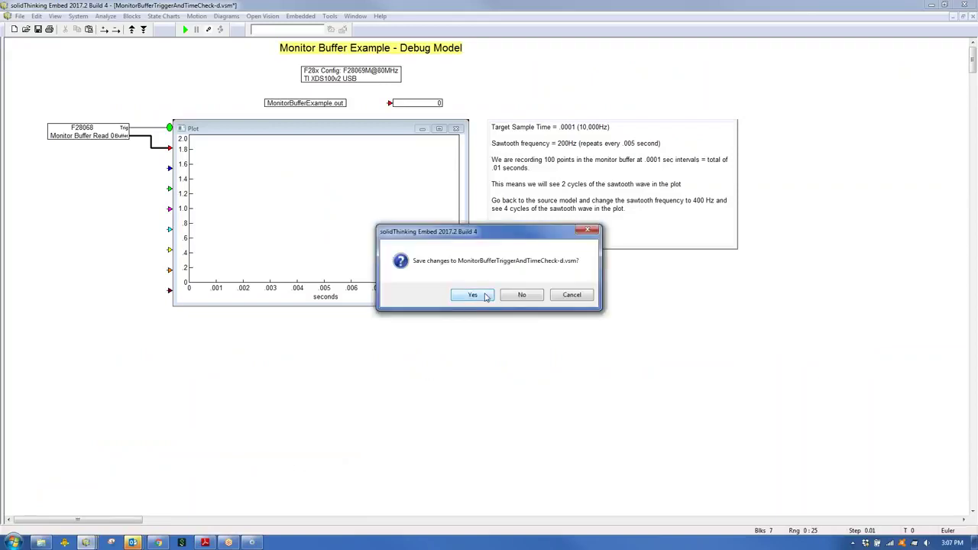
pyautogui.click(522, 295)
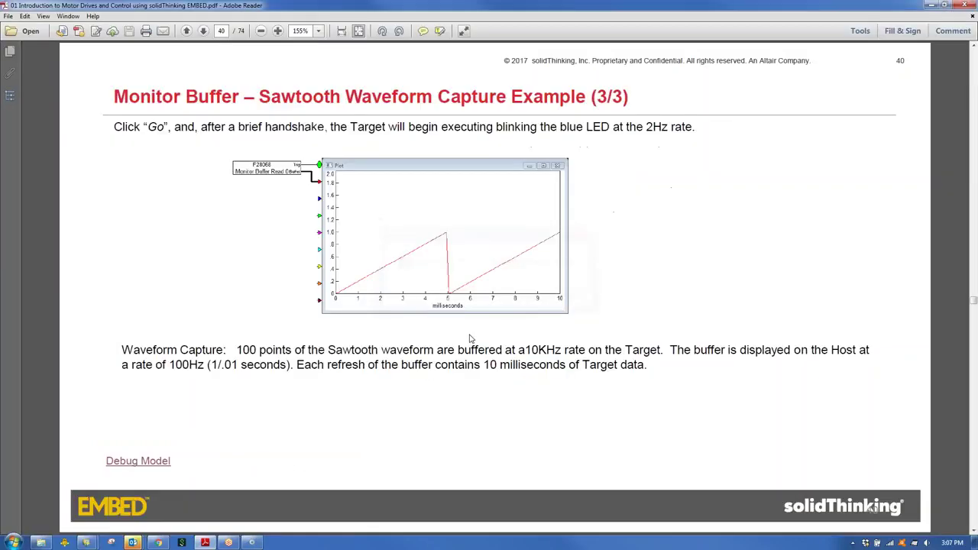
pyautogui.click(86, 542)
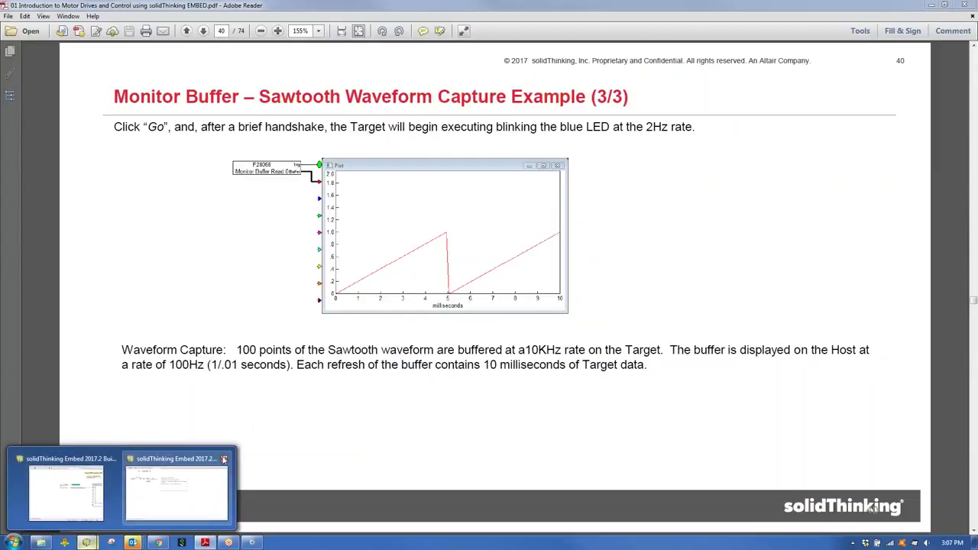
pyautogui.click(224, 459)
pyautogui.click(502, 298)
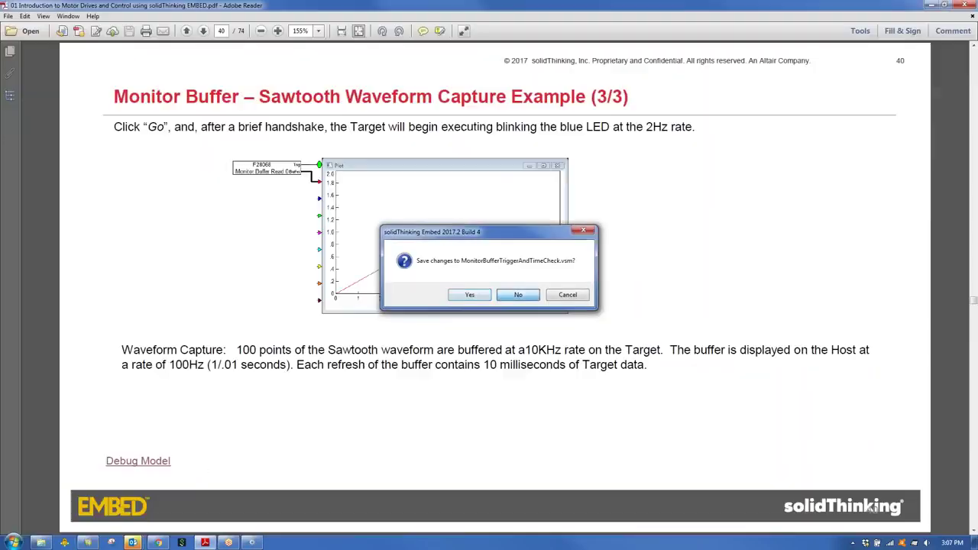
# Stop the running BlinkLEDWithPWMModel simulation and close its window.
pyautogui.click(89, 543)
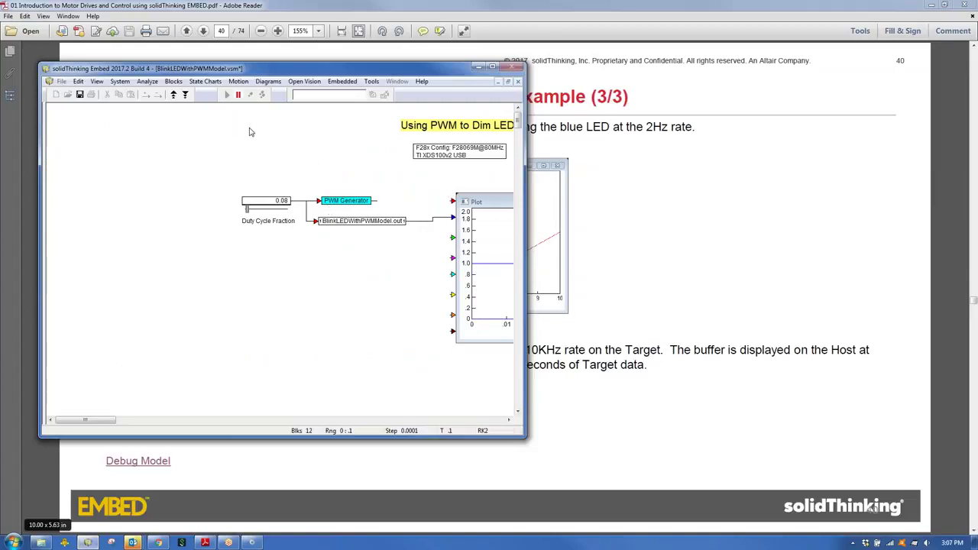
pyautogui.click(243, 94)
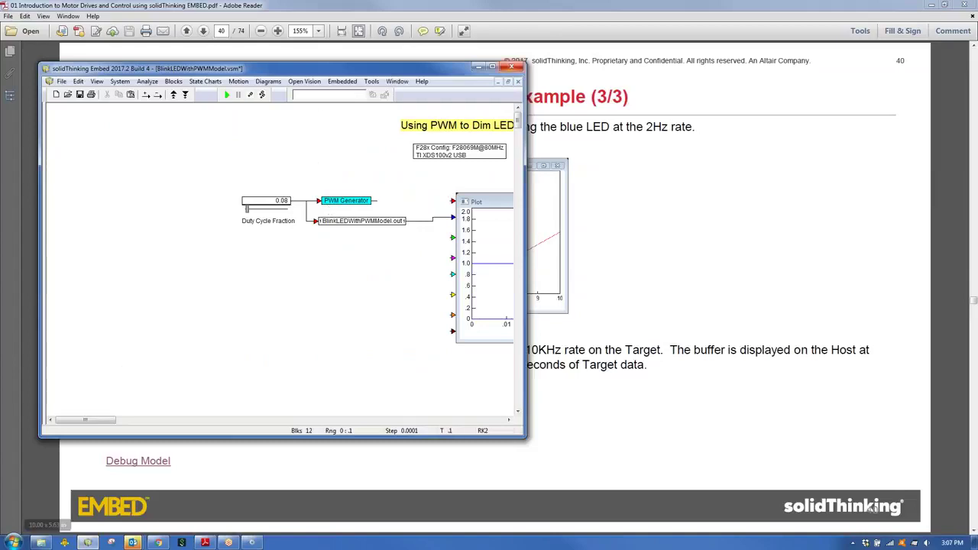
pyautogui.click(512, 67)
pyautogui.click(299, 277)
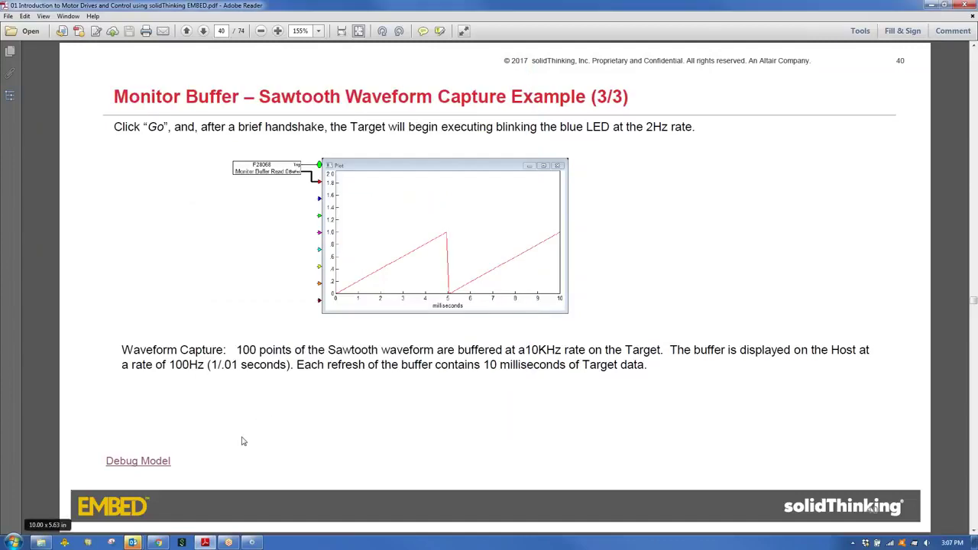
# Reopen the Monitor Buffer debug model through its link on slide 40 in Adobe Reader, allowing the file to launch.
pyautogui.click(157, 467)
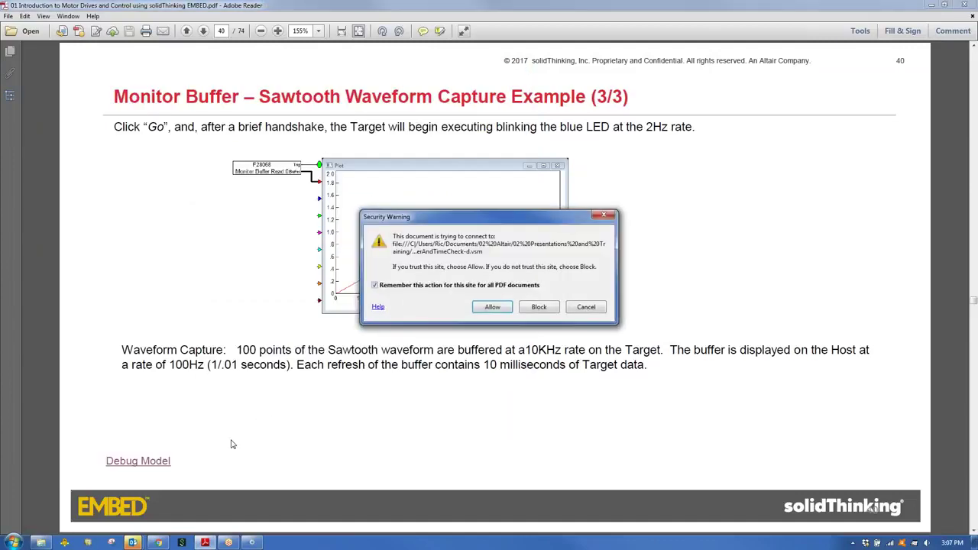
pyautogui.click(493, 307)
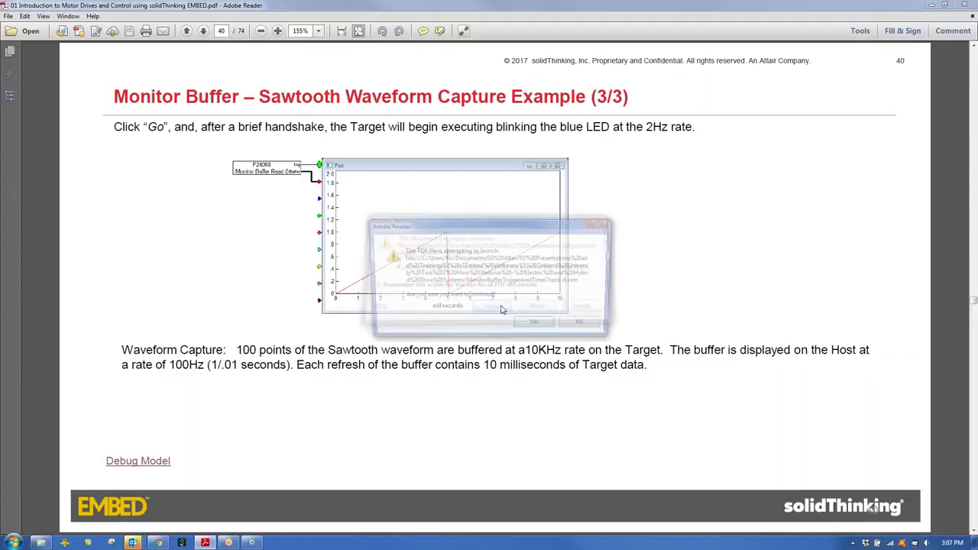
pyautogui.click(538, 327)
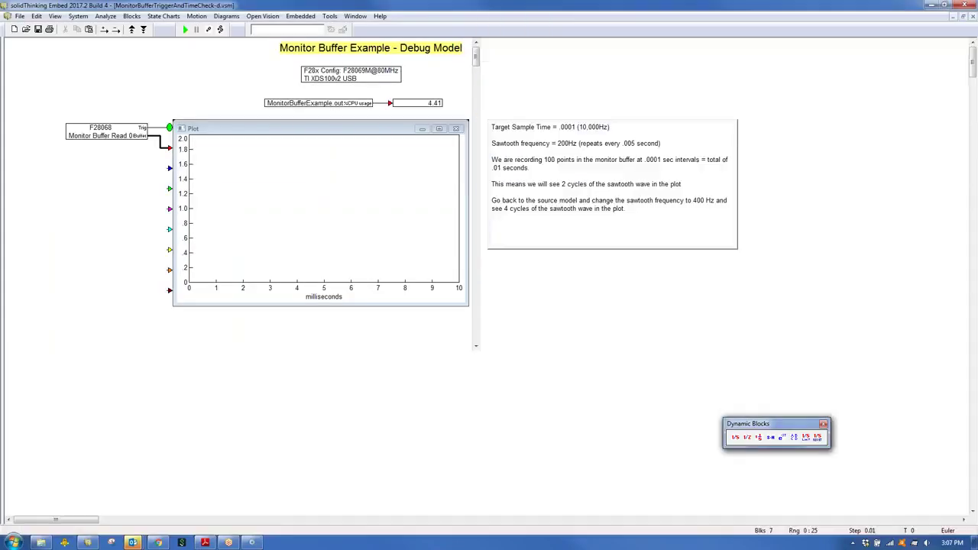
# Run the debug model on the target to capture the sawtooth, stop it, and review the target interface block's properties.
pyautogui.click(185, 31)
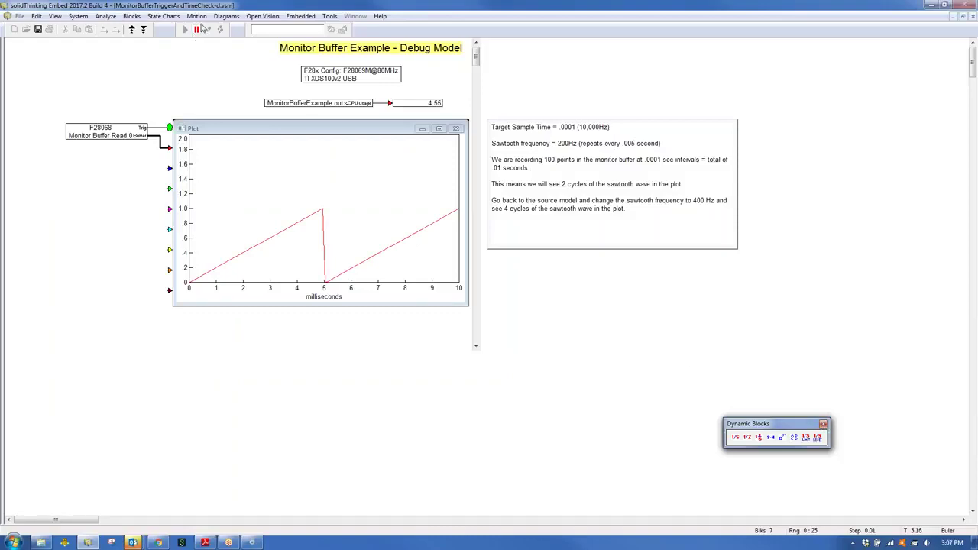
pyautogui.click(195, 29)
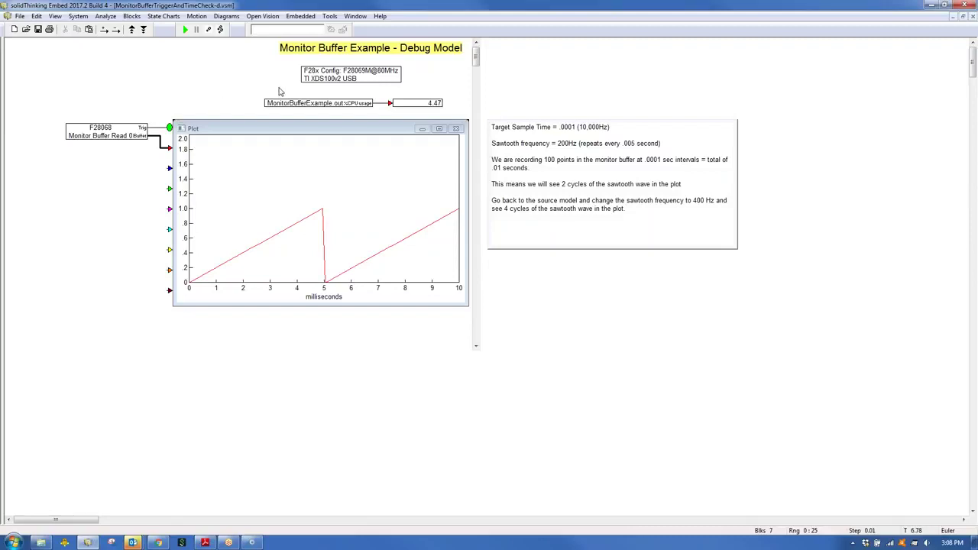
pyautogui.doubleClick(309, 103)
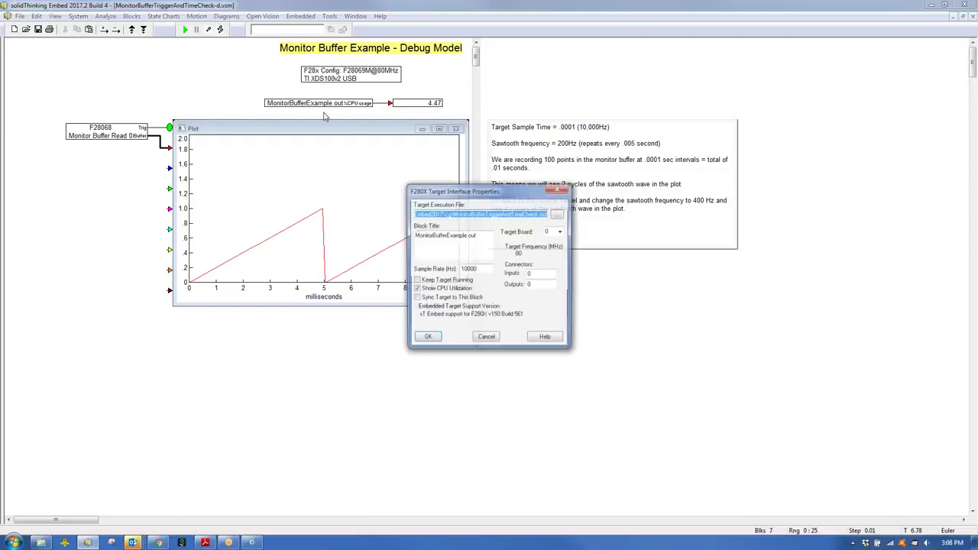
pyautogui.click(486, 339)
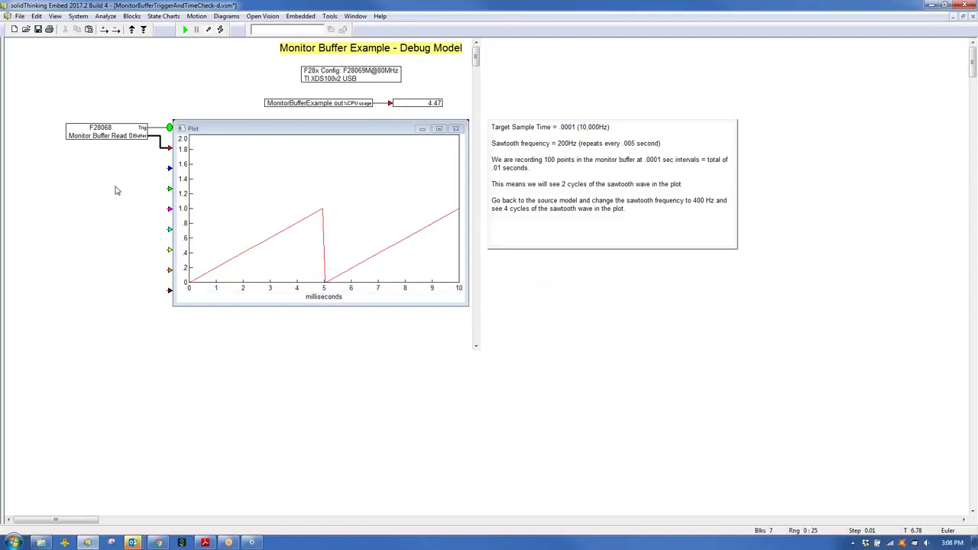
# Open the Monitor Buffer source model from slide 38 in Adobe Reader, in a maximized window without the Dynamic Blocks toolbar.
pyautogui.click(205, 544)
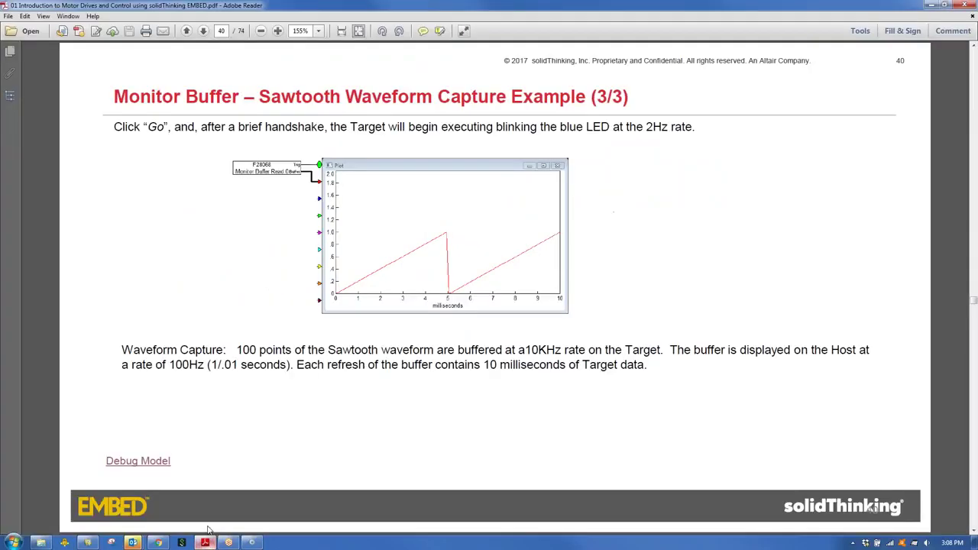
pyautogui.click(200, 456)
pyautogui.click(588, 307)
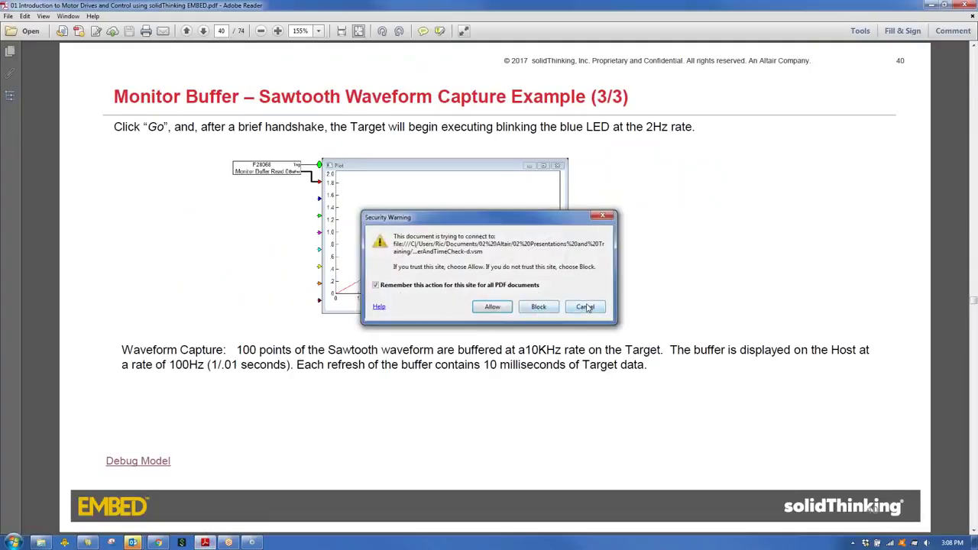
pyautogui.scroll(2, 671, 245)
pyautogui.scroll(2, 651, 250)
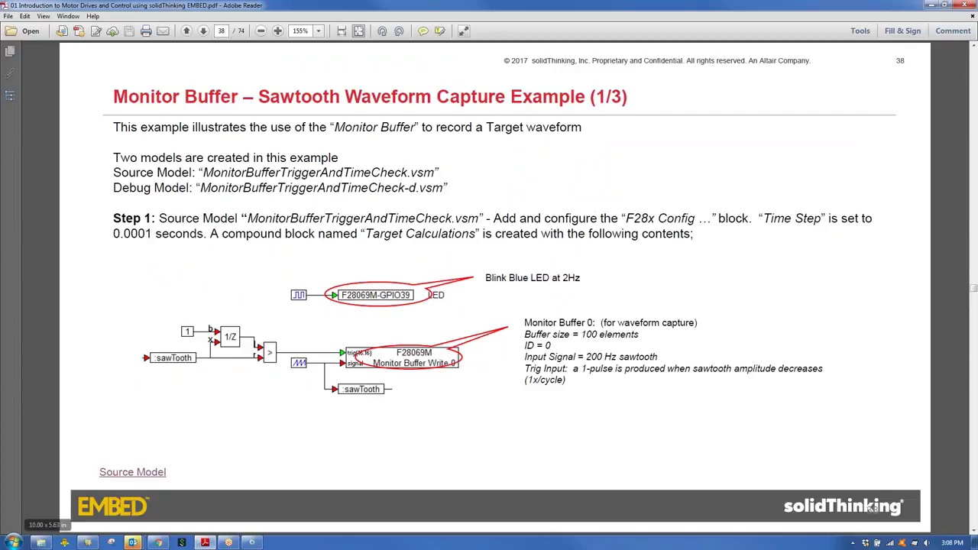
pyautogui.click(153, 476)
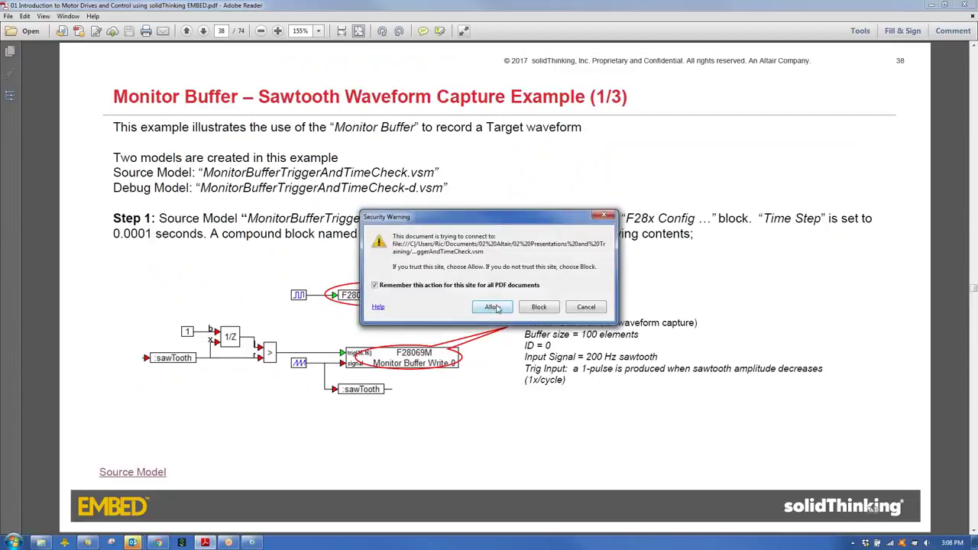
pyautogui.click(495, 306)
pyautogui.click(547, 326)
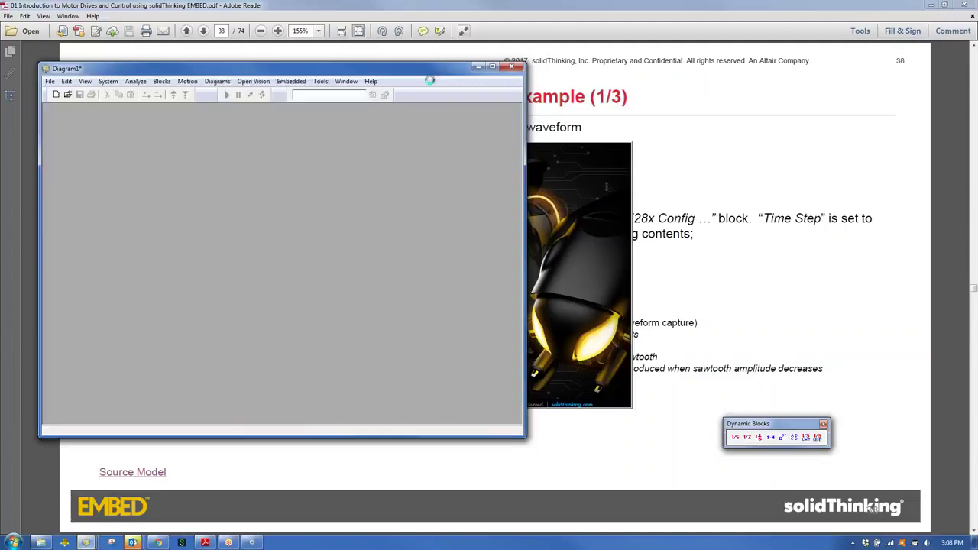
pyautogui.doubleClick(428, 72)
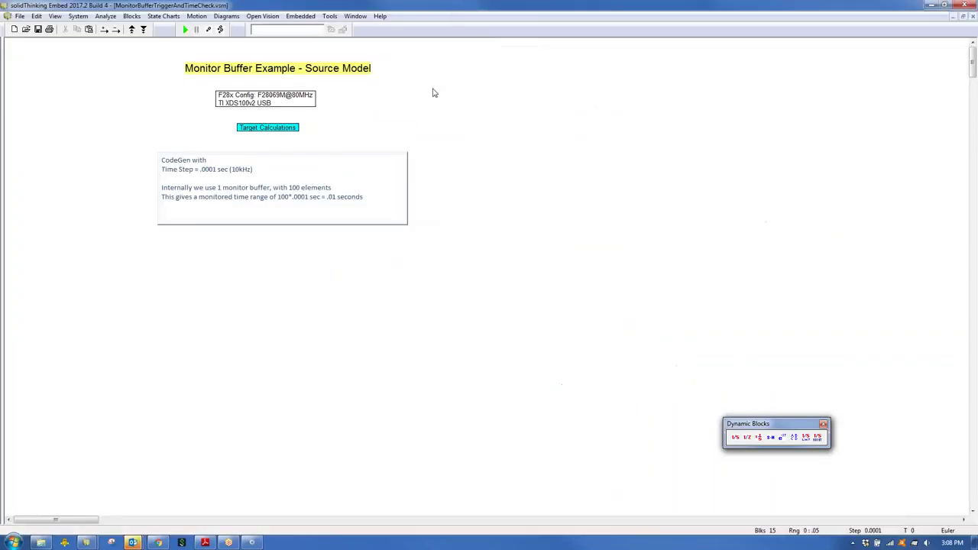
pyautogui.click(823, 425)
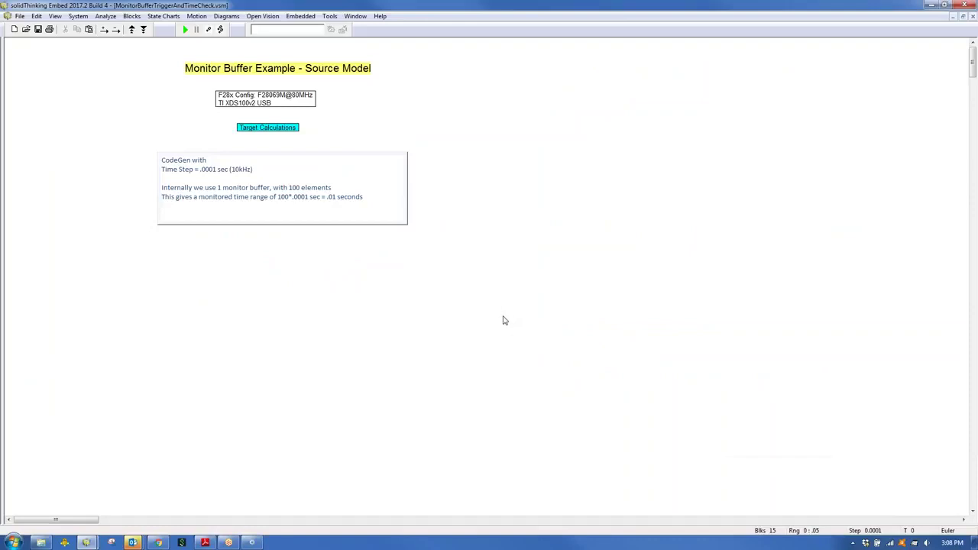
# Set the sawtooth block's frequency to 400 inside the Target Calculations compound block and return to the top level.
pyautogui.rightClick(295, 127)
pyautogui.click(145, 132)
pyautogui.doubleClick(145, 131)
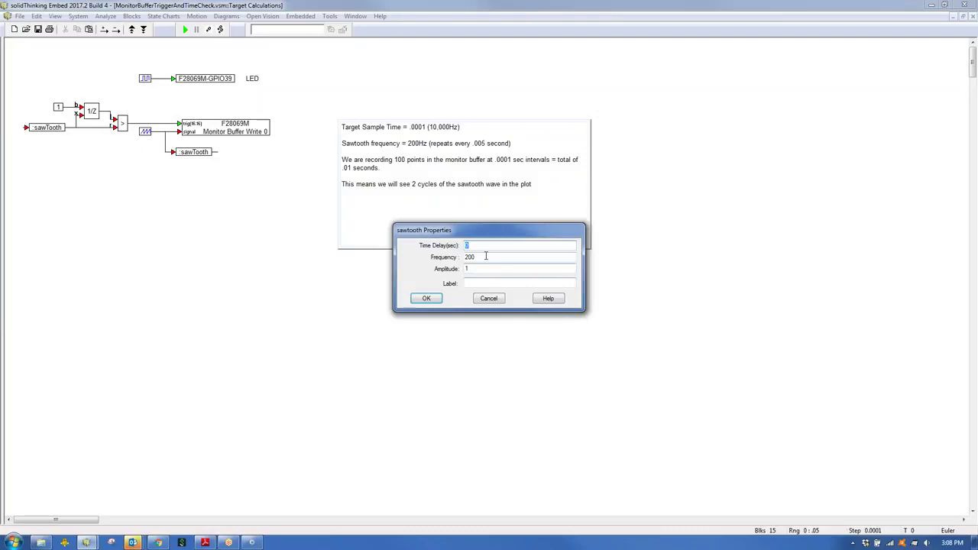
pyautogui.press('Tab')
pyautogui.write('400')
pyautogui.click(426, 298)
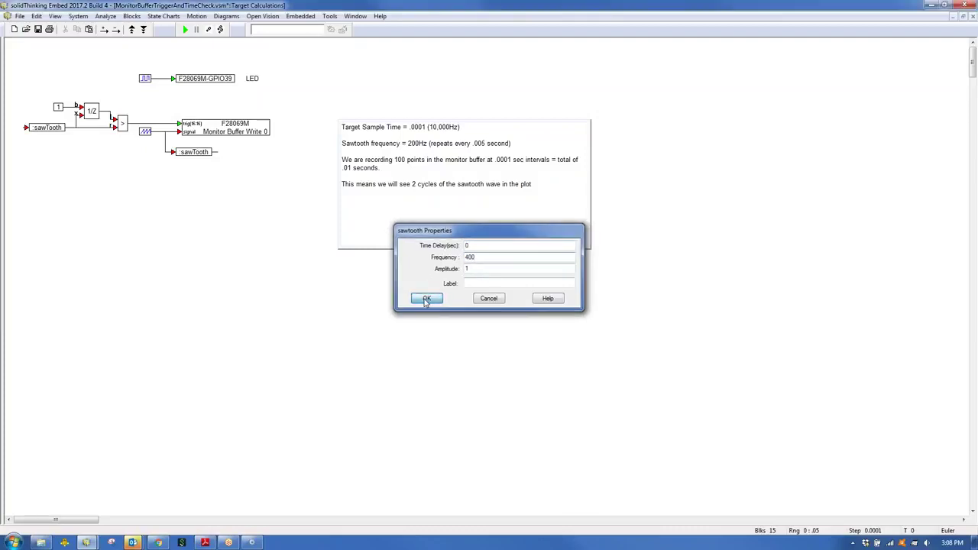
pyautogui.rightClick(207, 221)
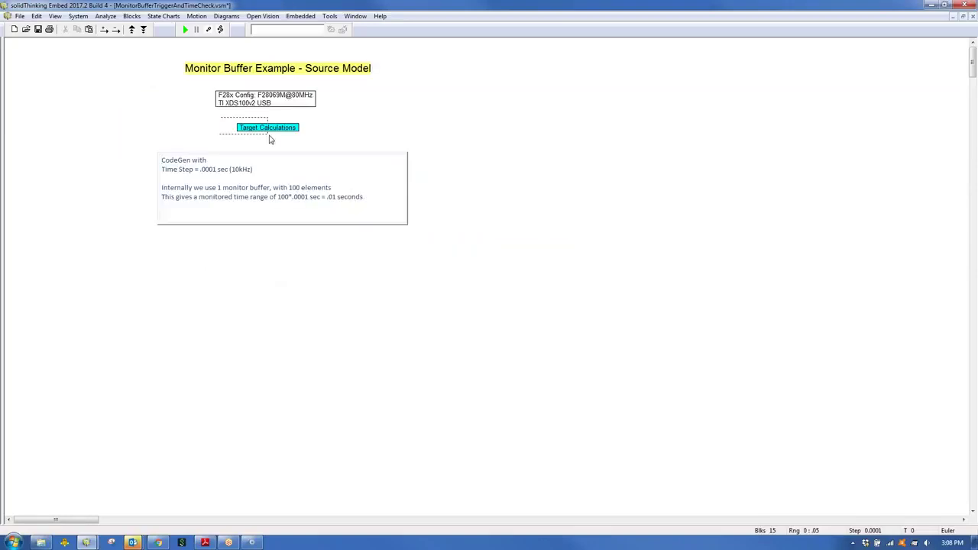
# Generate and compile the code of the Target Calculations block for the F280X target as MonitorBufferTriggerAndTimeCheck.
pyautogui.click(330, 17)
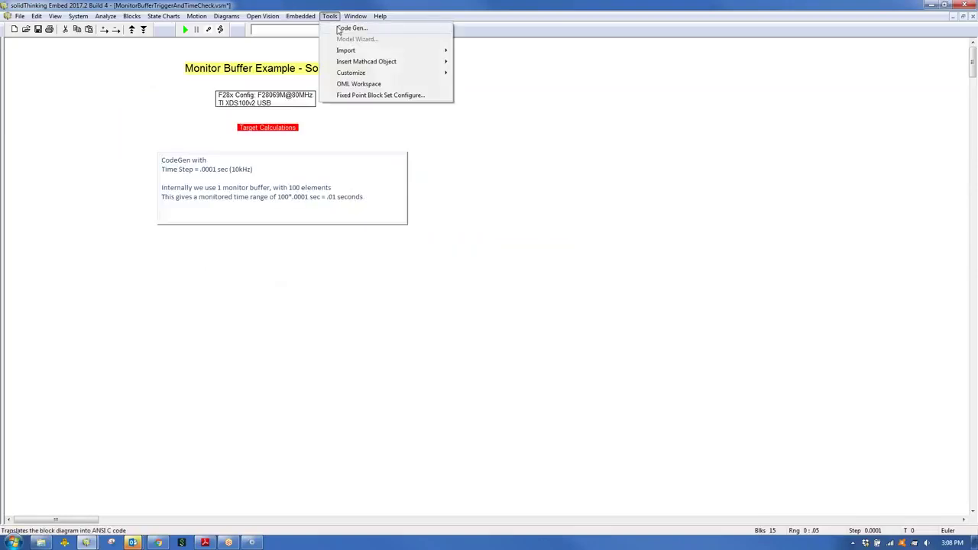
pyautogui.click(351, 29)
pyautogui.click(517, 345)
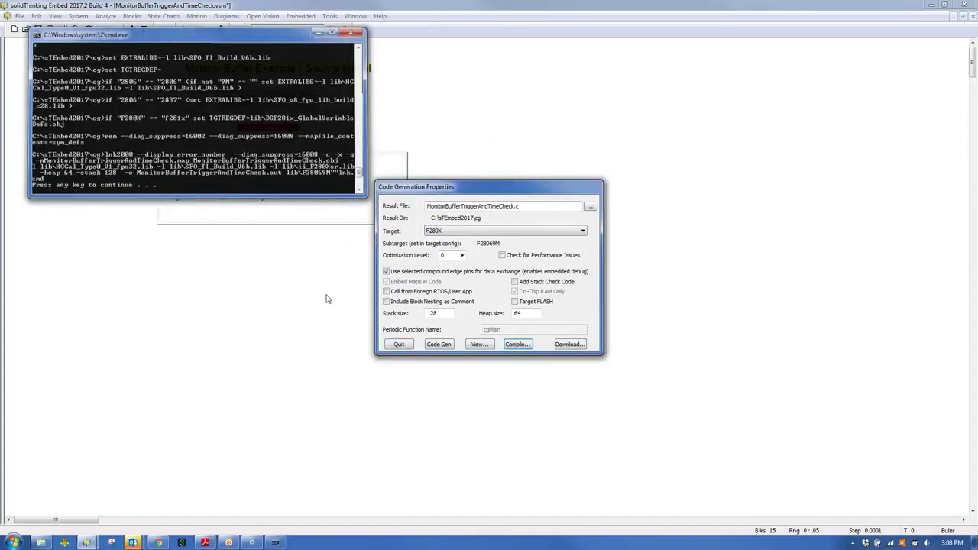
# Close the finished compile and code generation settings, switch to the Monitor Buffer debug model and run it on the target.
pyautogui.press('Return')
pyautogui.click(401, 344)
pyautogui.click(87, 543)
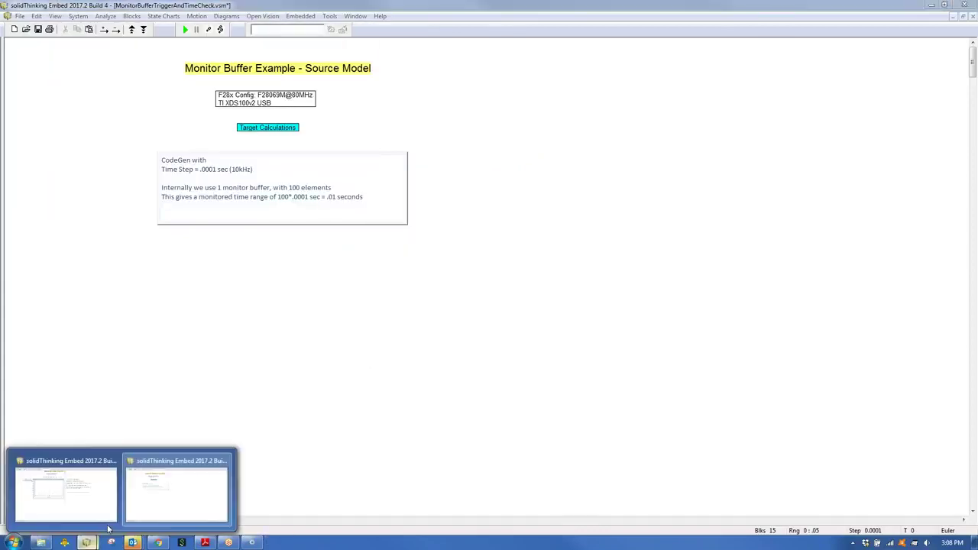
pyautogui.click(92, 500)
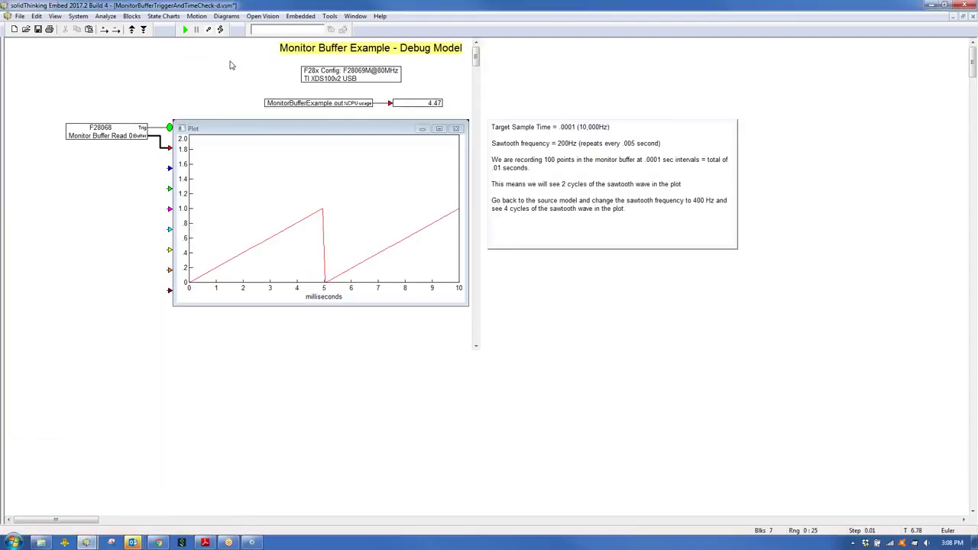
pyautogui.click(185, 29)
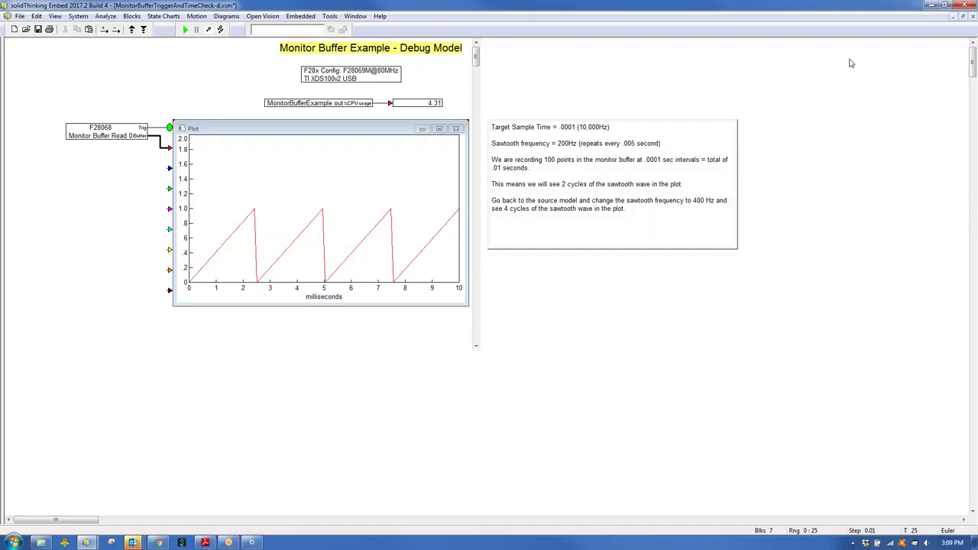
# Close the sawtooth debug model and its source model without saving the changes to either.
pyautogui.click(965, 5)
pyautogui.click(523, 295)
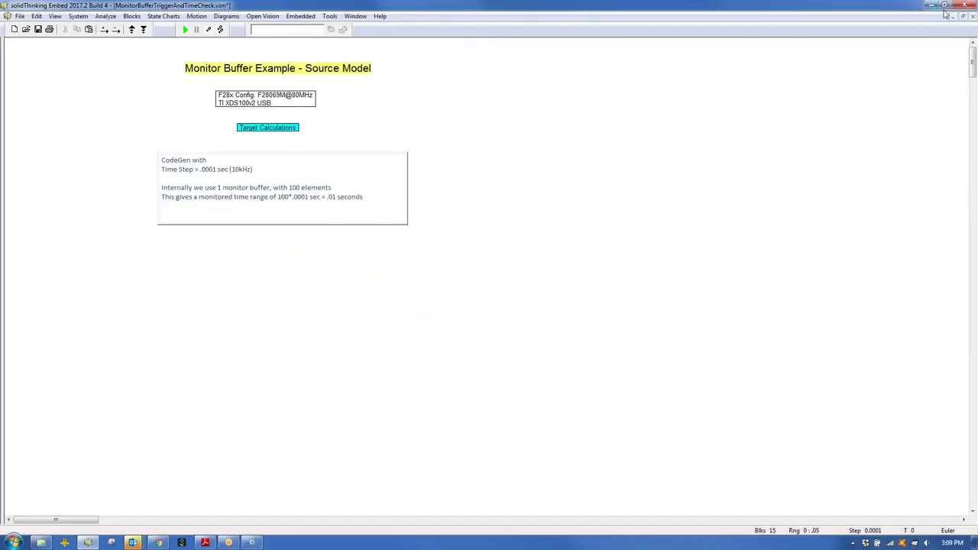
pyautogui.click(966, 5)
pyautogui.click(521, 296)
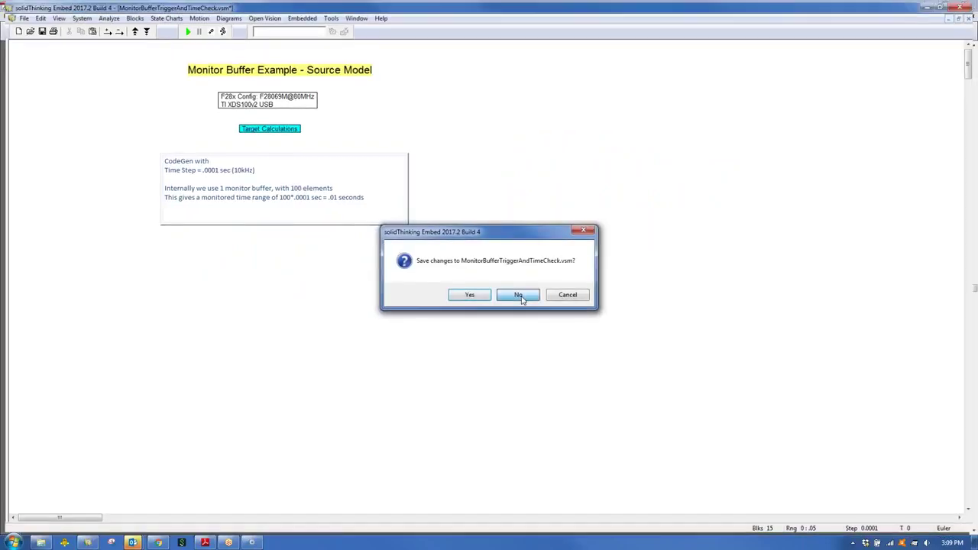
# Open the oscilloscope display example's Source Model from slide 41 of the PDF, allowing the file to launch.
pyautogui.scroll(-2, 300, 448)
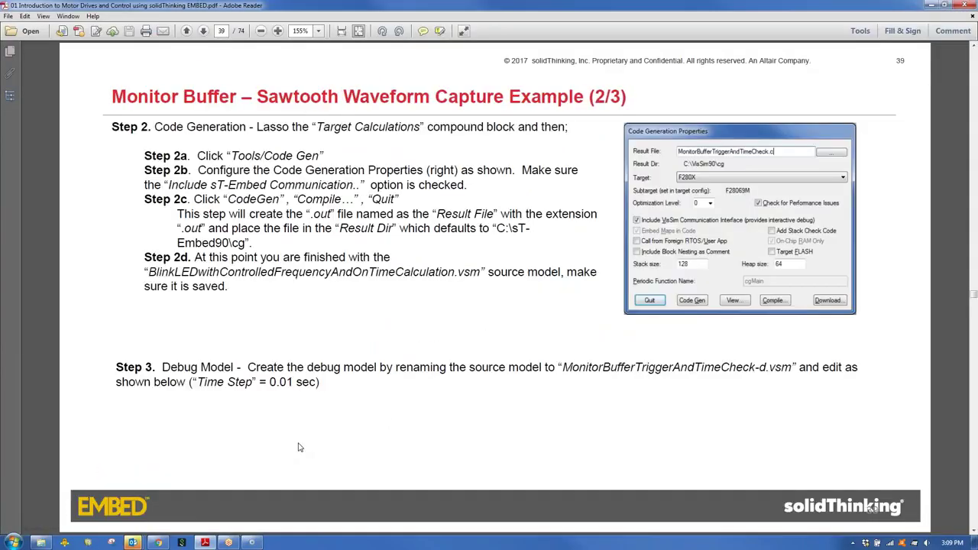
pyautogui.scroll(-1, 299, 448)
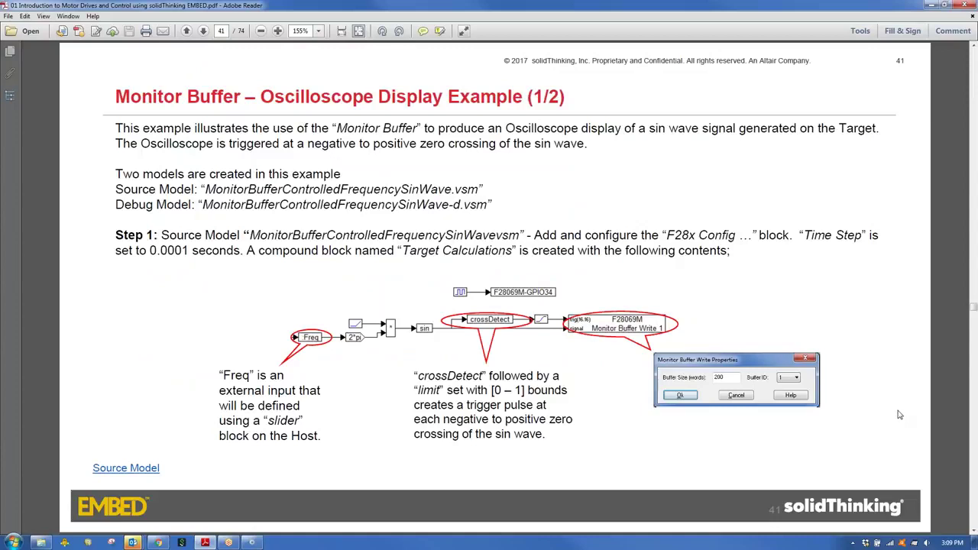
pyautogui.scroll(-3, 900, 415)
pyautogui.scroll(3, 544, 425)
pyautogui.click(138, 468)
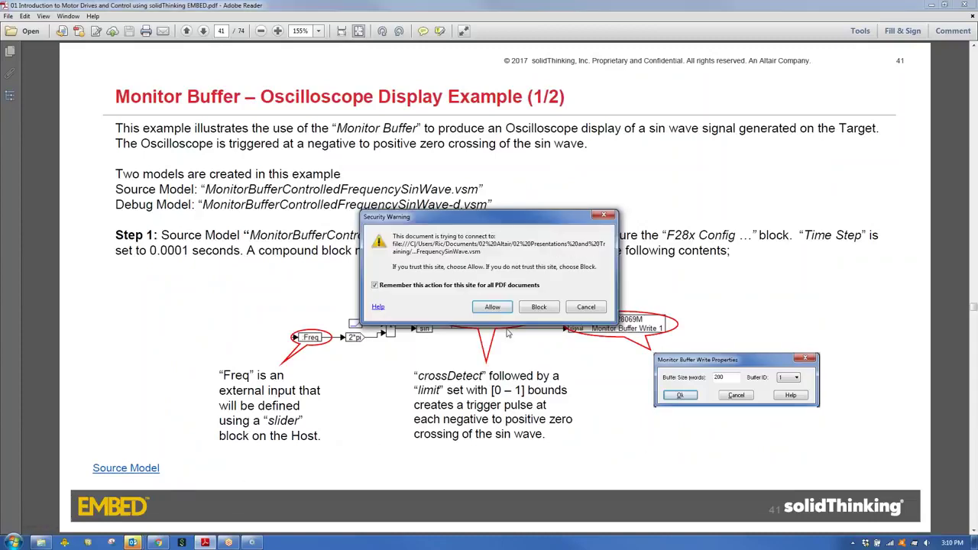
pyautogui.click(492, 307)
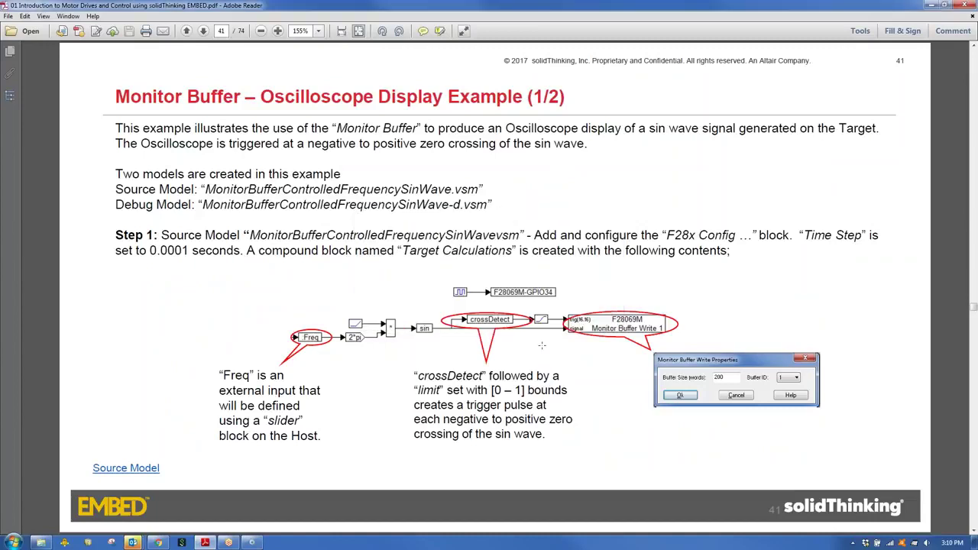
pyautogui.click(144, 471)
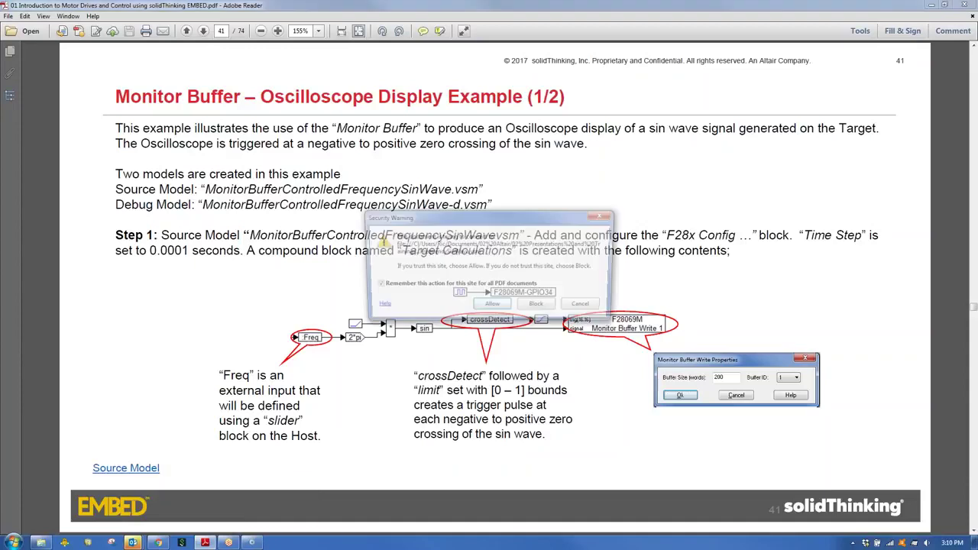
pyautogui.press('Return')
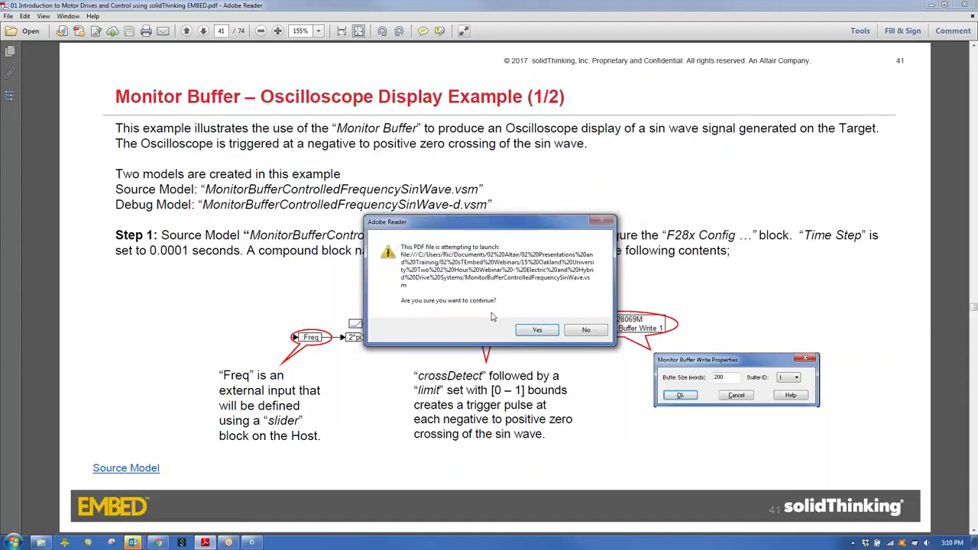
pyautogui.click(530, 331)
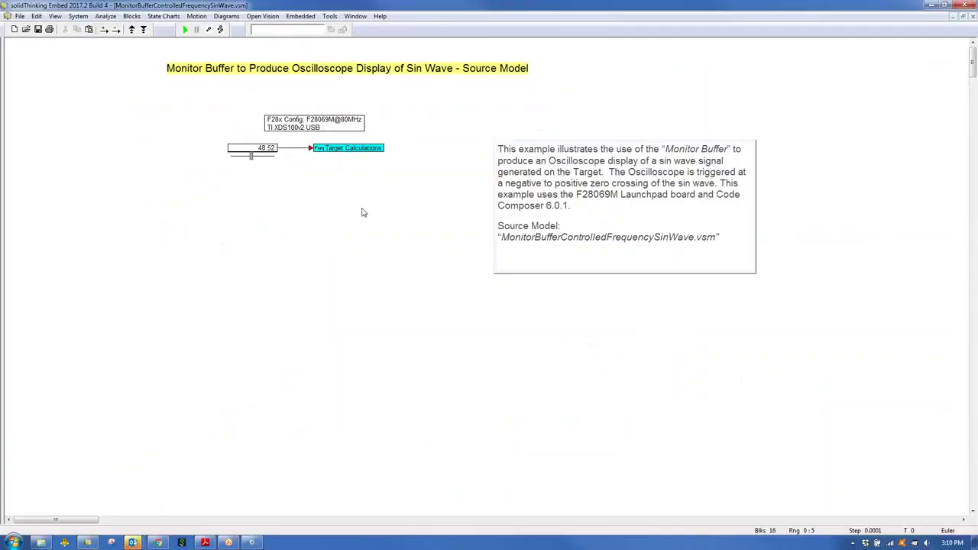
# Inside Target Calculations, move the square wave and GPIO34 blocks higher, and check the Monitor Buffer Write 1 block's properties.
pyautogui.rightClick(331, 149)
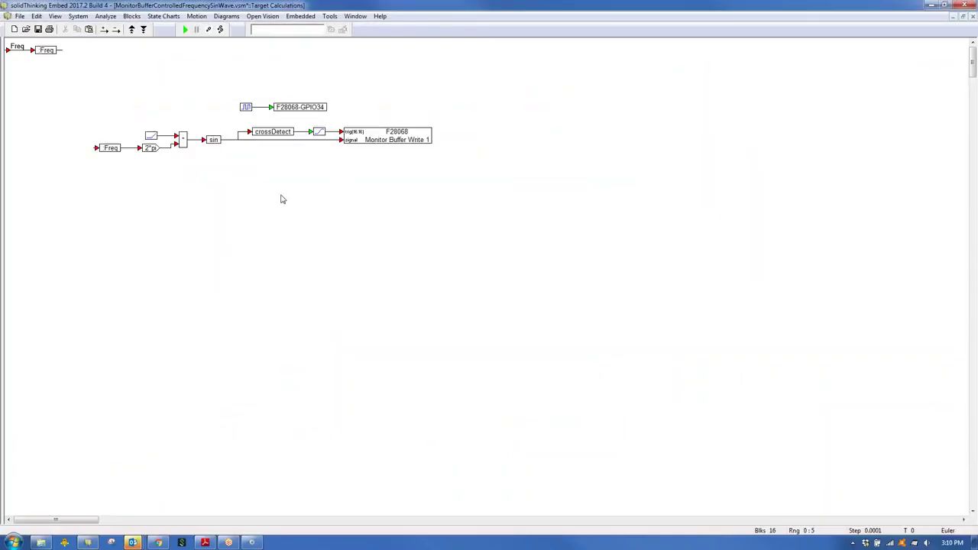
pyautogui.moveTo(245, 100); pyautogui.dragTo(301, 87)
pyautogui.click(266, 121)
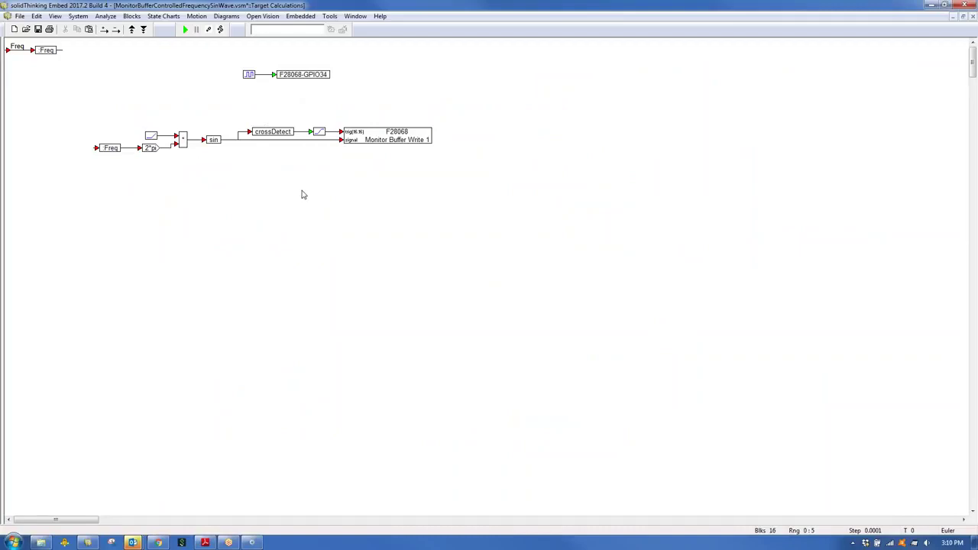
pyautogui.doubleClick(394, 139)
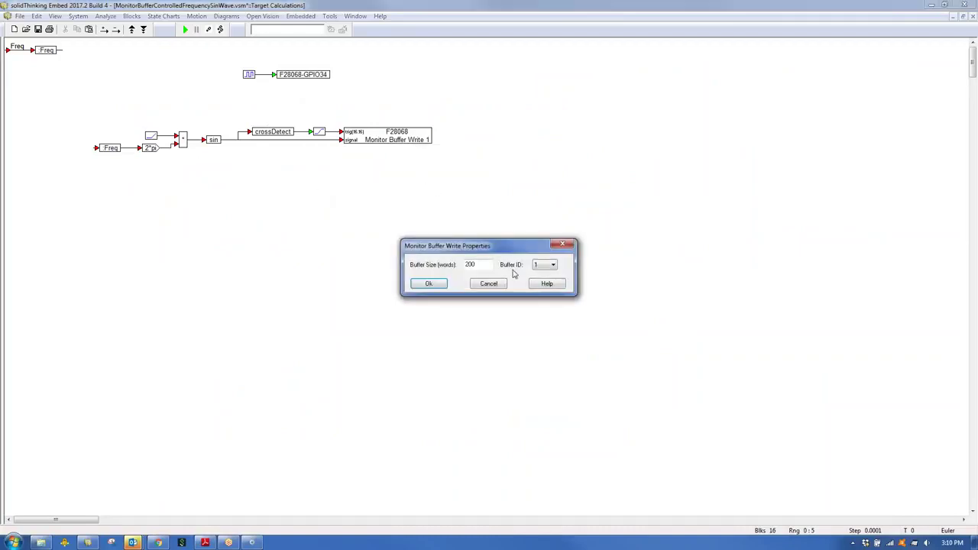
pyautogui.click(490, 284)
# Review the sine generation blocks and the limit block's bounds, shift the crossDetect block slightly, and return to the top level.
pyautogui.moveTo(67, 117); pyautogui.dragTo(223, 173)
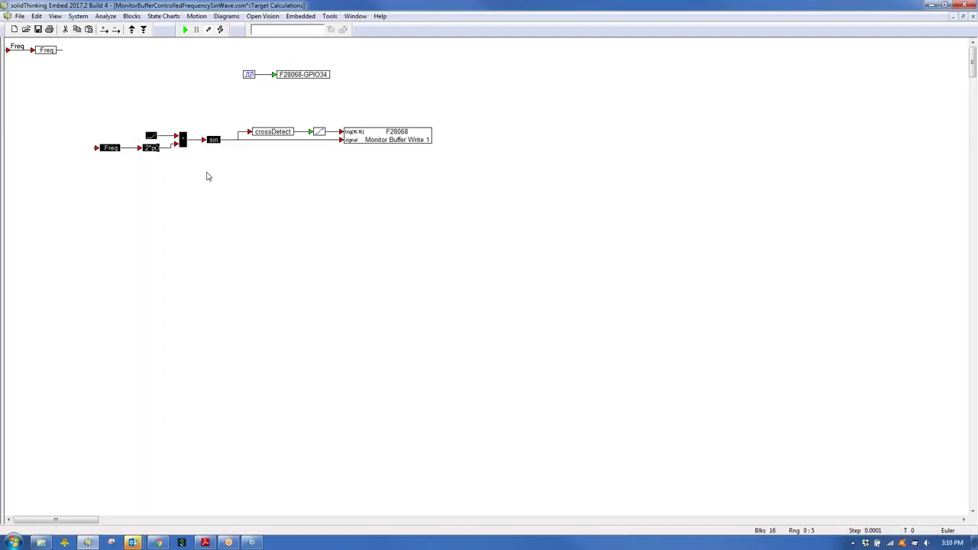
pyautogui.moveTo(277, 131)
pyautogui.doubleClick(319, 131)
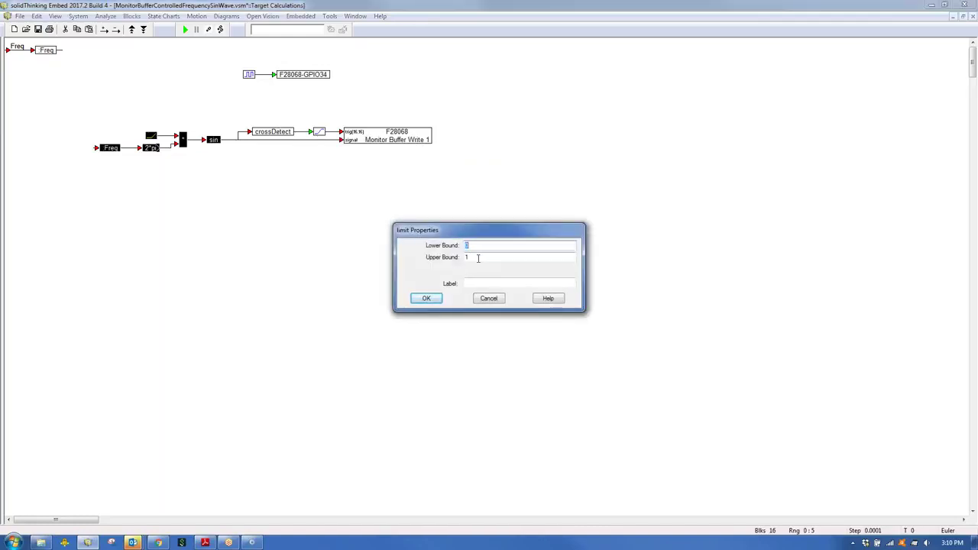
pyautogui.click(426, 298)
pyautogui.moveTo(274, 132); pyautogui.dragTo(269, 131)
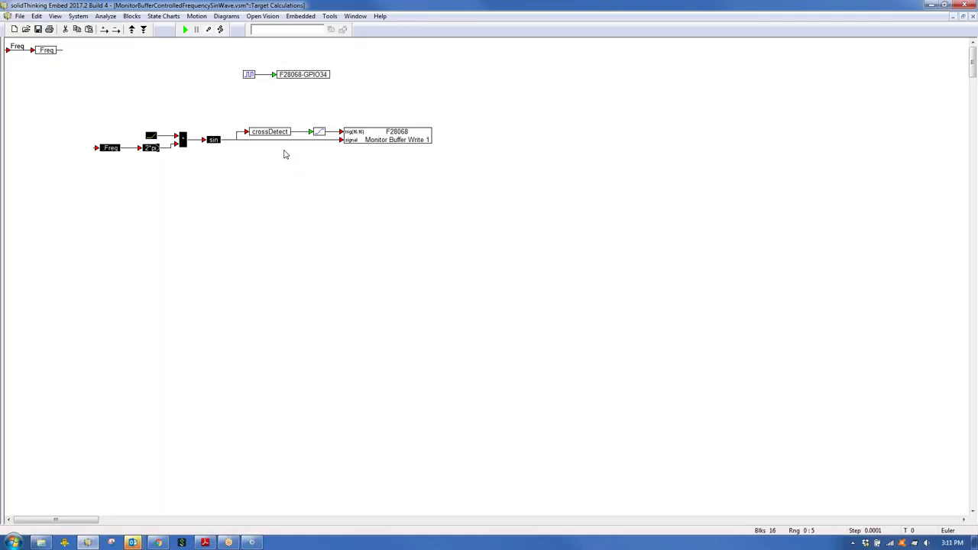
pyautogui.click(303, 155)
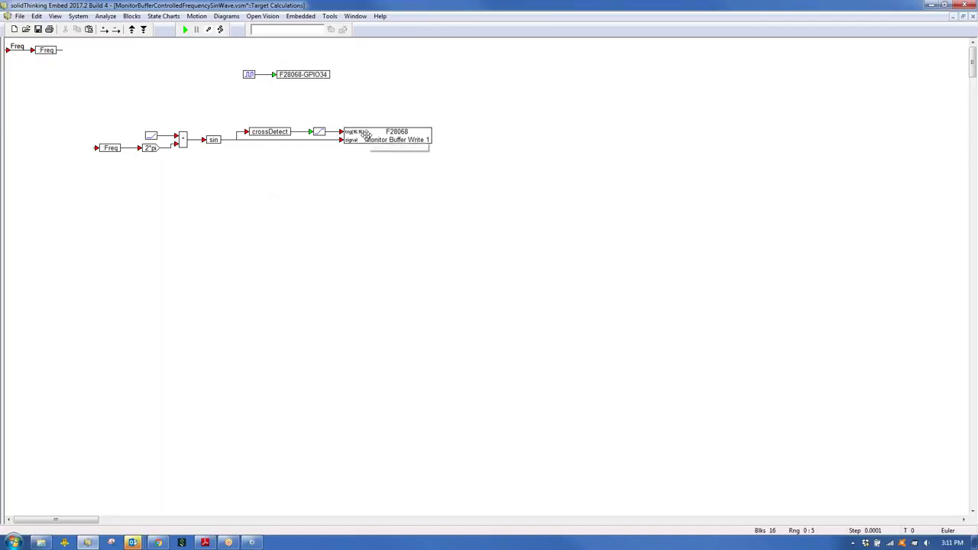
pyautogui.rightClick(390, 153)
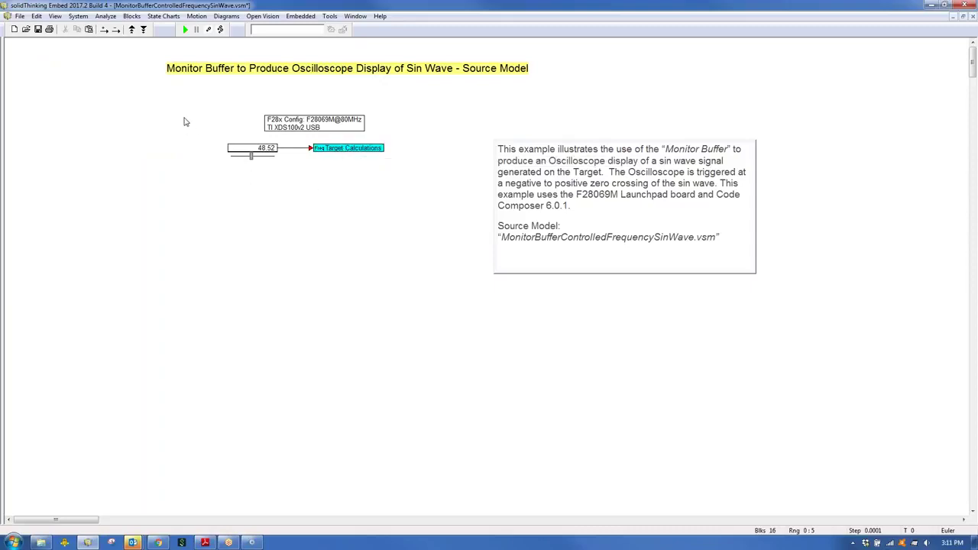
# Generate and compile the Target Calculations block's code for the F280X target as MonitorBufferControlledFrequencySinWave.c, and quit code generation.
pyautogui.moveTo(345, 132); pyautogui.dragTo(369, 157)
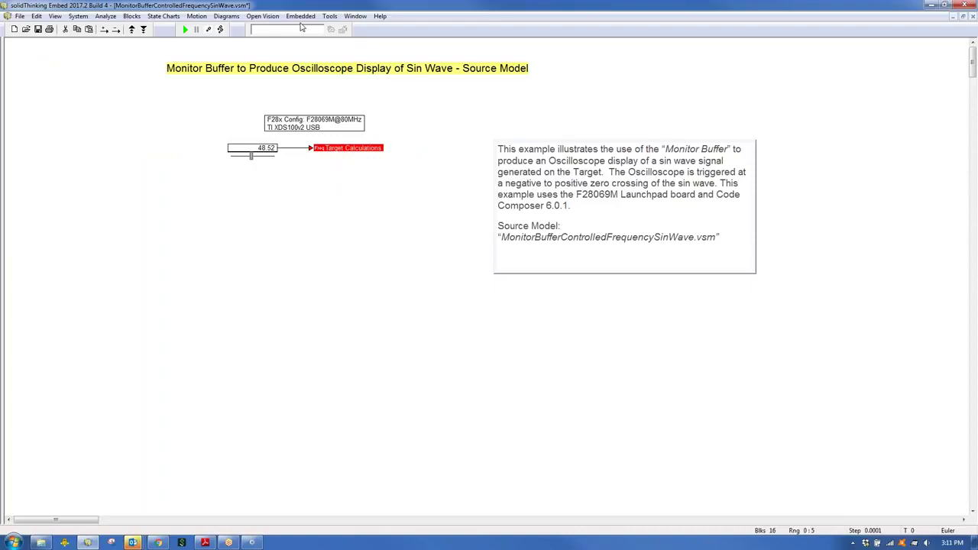
pyautogui.click(330, 16)
pyautogui.click(343, 28)
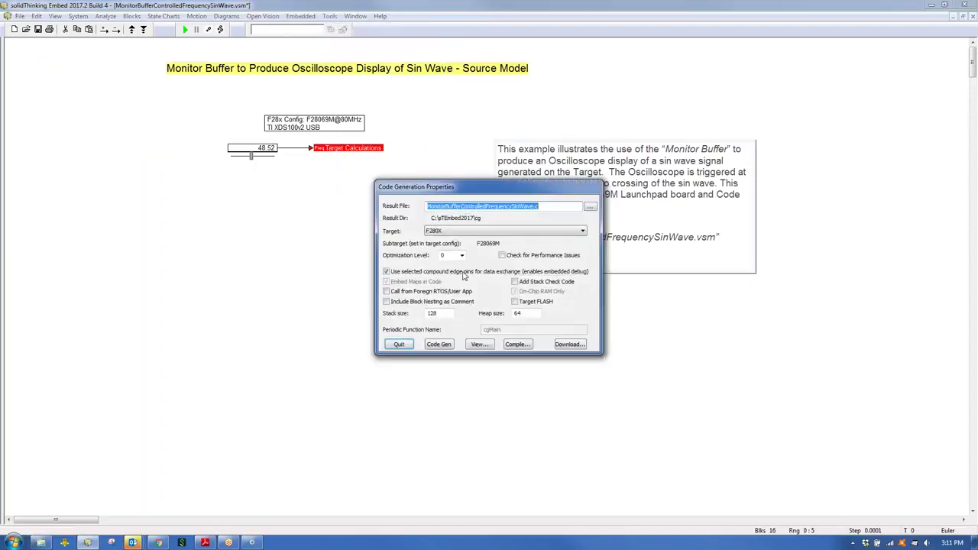
pyautogui.click(518, 344)
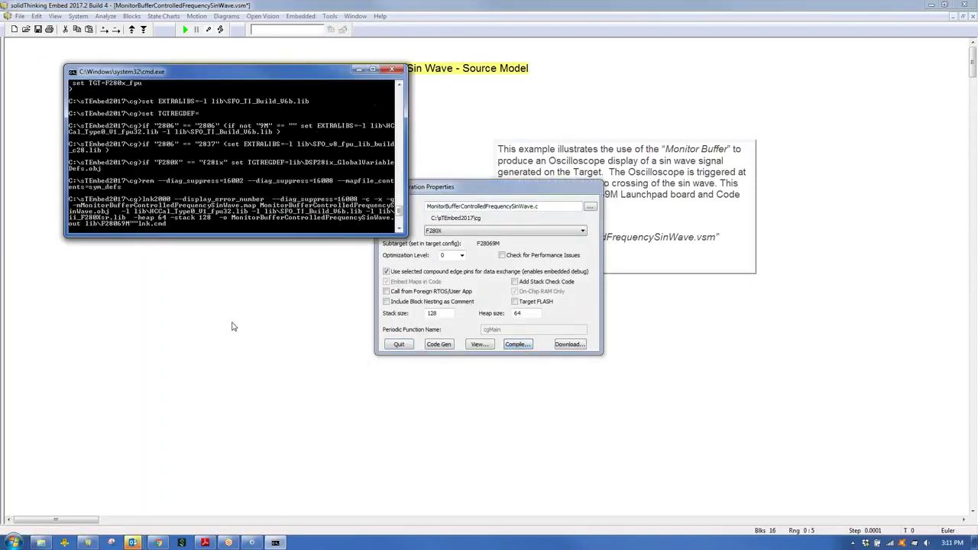
pyautogui.click(397, 346)
# Open the oscilloscope example's Debug Model from slide 42 in Adobe Reader, allowing the file to launch.
pyautogui.click(205, 542)
pyautogui.click(126, 468)
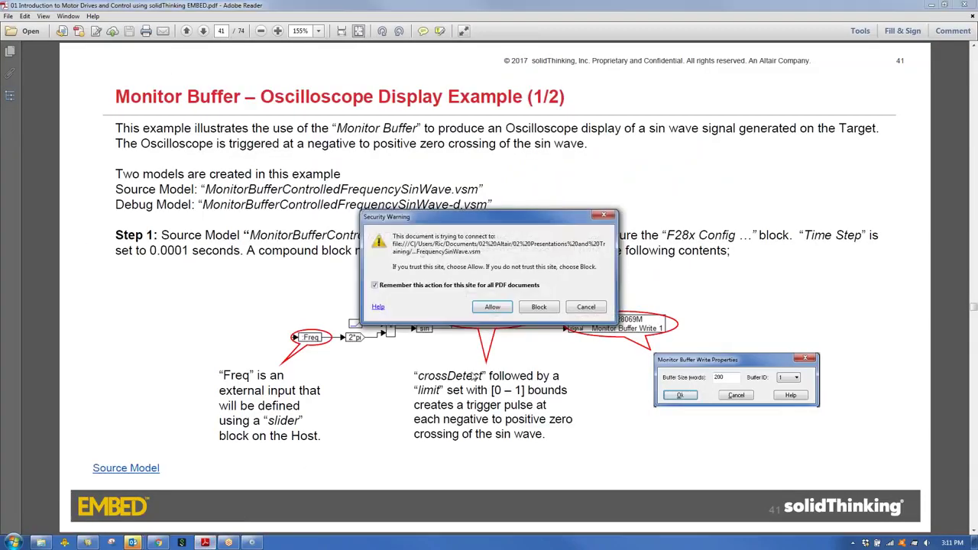
pyautogui.click(586, 309)
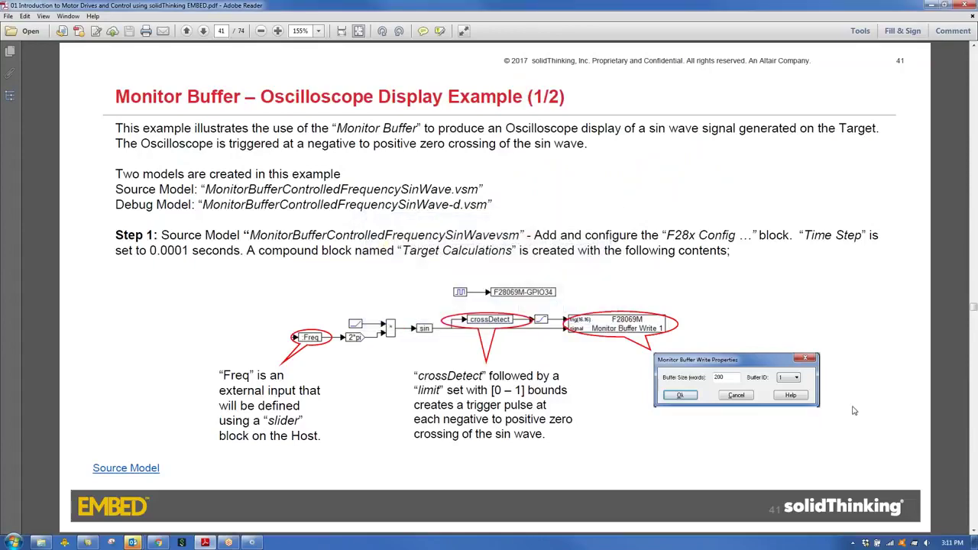
pyautogui.scroll(-2, 848, 409)
pyautogui.scroll(-2, 845, 404)
pyautogui.scroll(2, 846, 405)
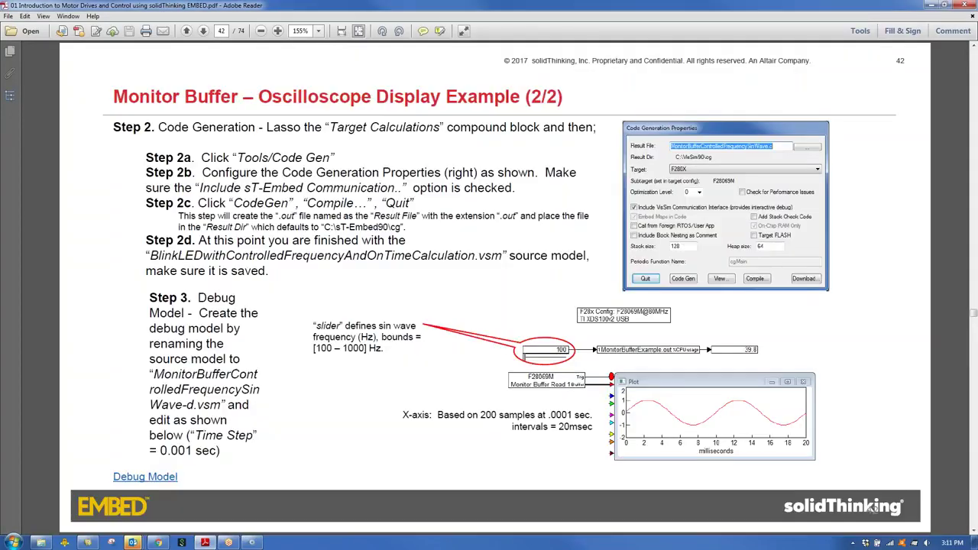
pyautogui.click(145, 477)
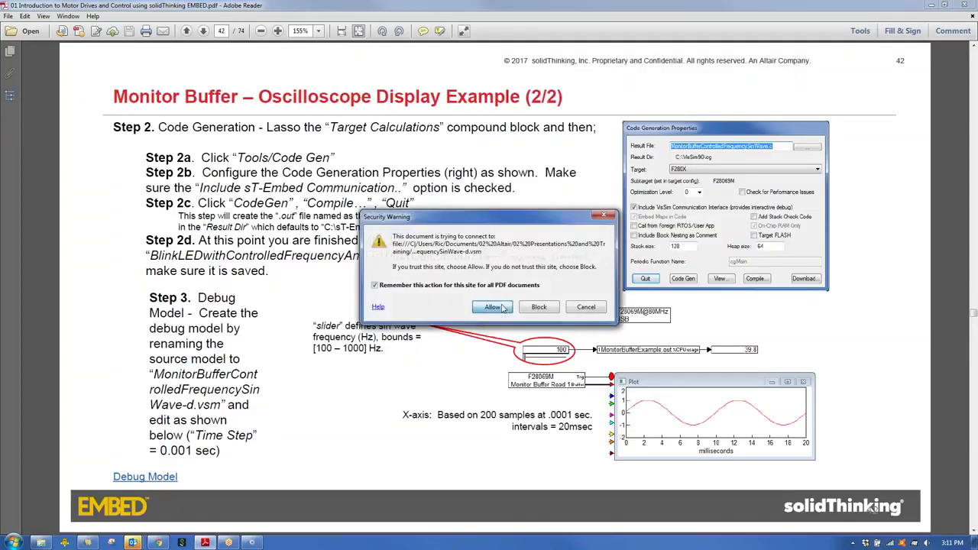
pyautogui.click(493, 307)
pyautogui.click(538, 329)
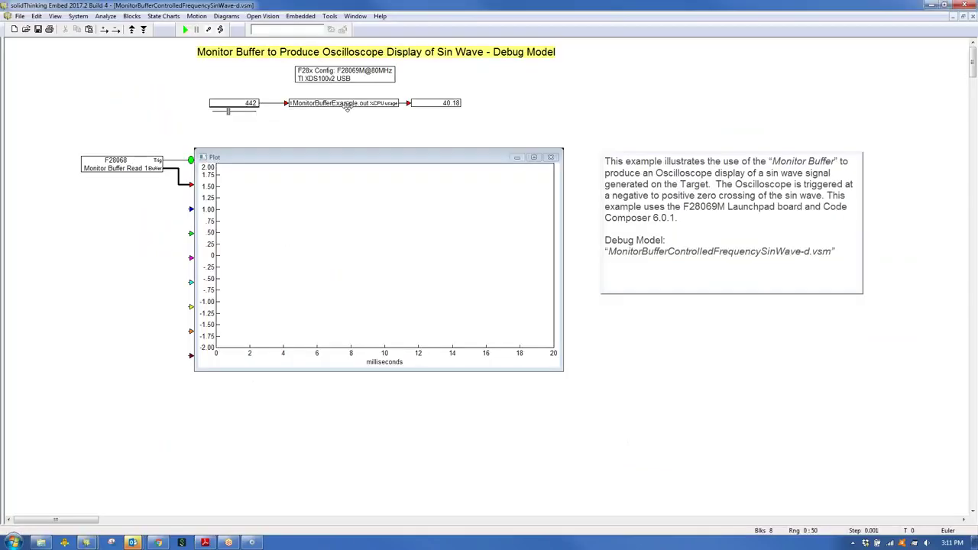
# Run the sine wave debug model on the target and reduce the frequency slider to 334 and 145.
pyautogui.moveTo(348, 107); pyautogui.dragTo(343, 106)
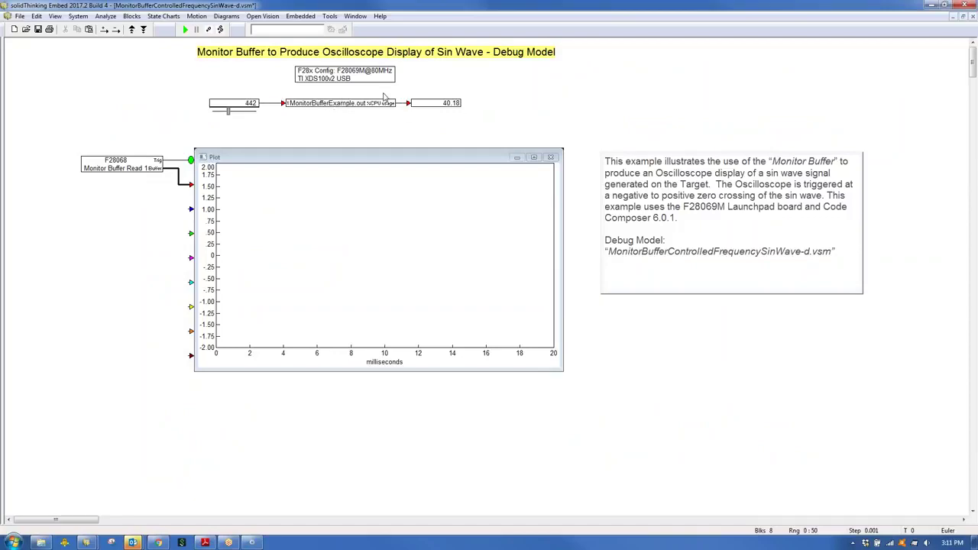
pyautogui.click(185, 29)
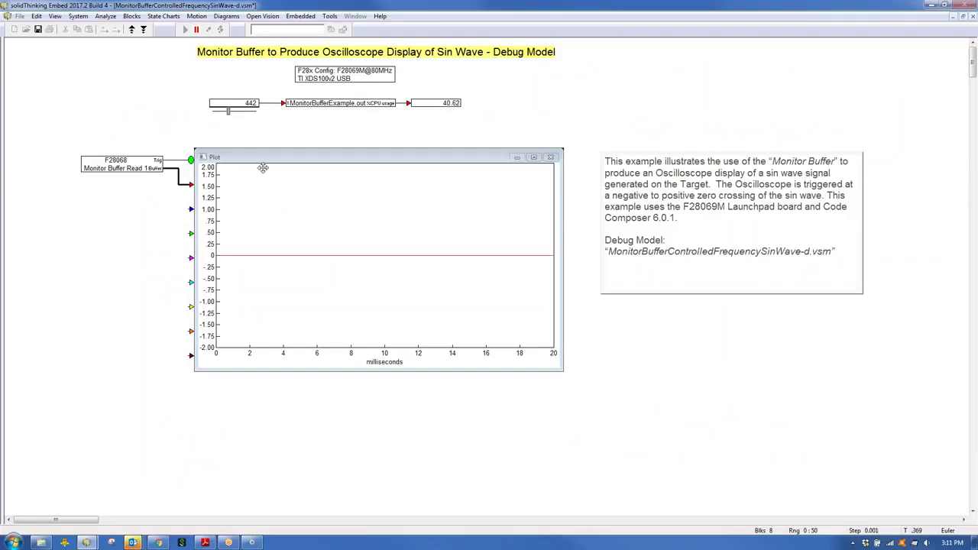
pyautogui.moveTo(228, 113)
pyautogui.mouseDown()
pyautogui.moveTo(213, 113)
pyautogui.moveTo(223, 113)
pyautogui.mouseUp()
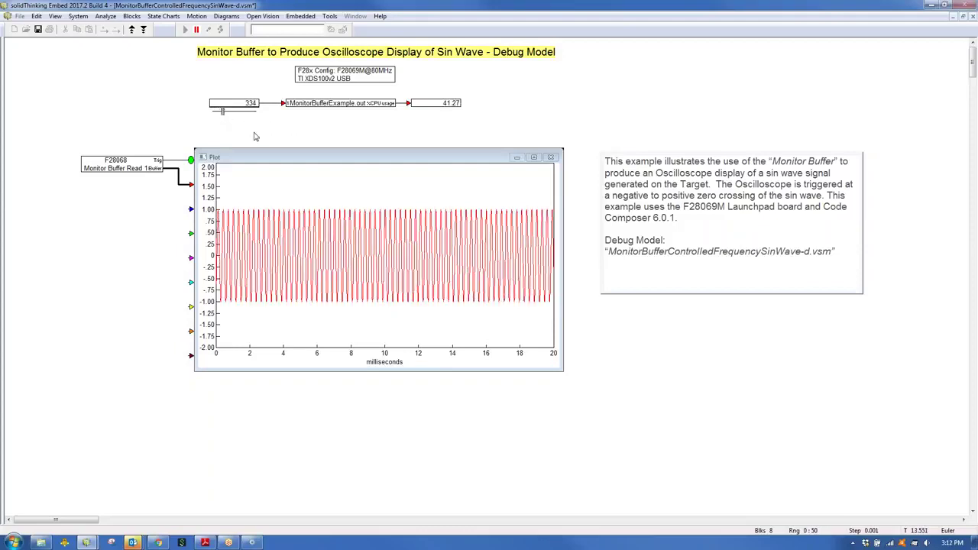
pyautogui.moveTo(223, 112); pyautogui.dragTo(214, 115)
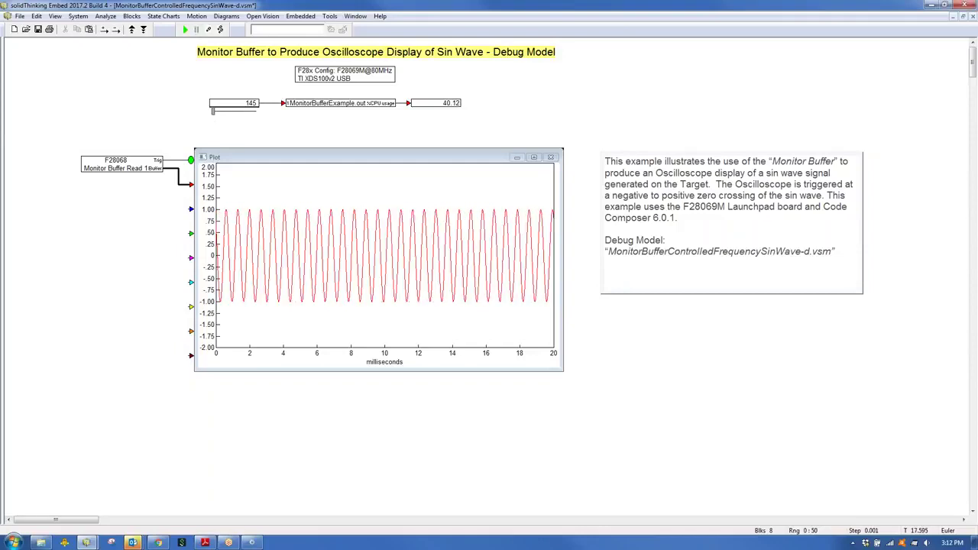
# Set the frequency slider's upper bound to 200 and reduce its lower bound.
pyautogui.doubleClick(239, 104)
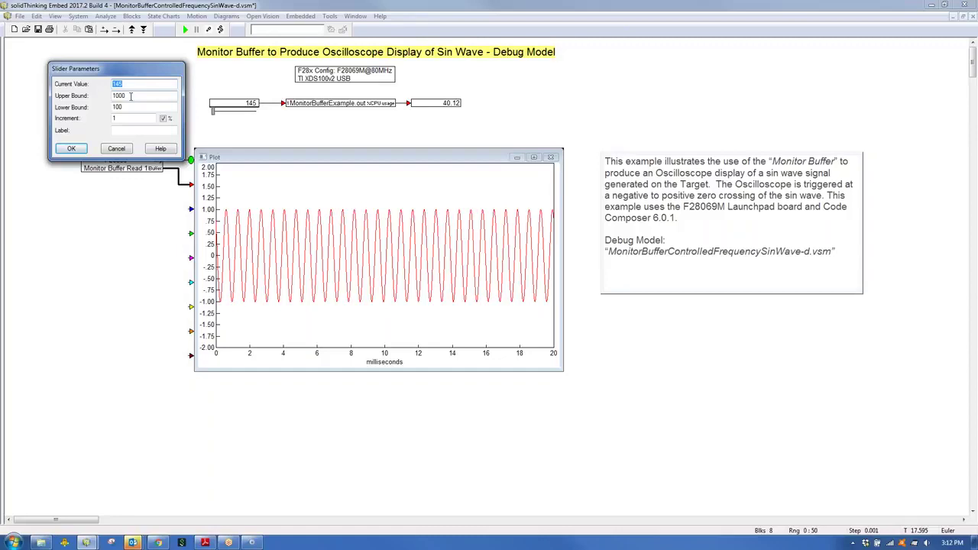
pyautogui.moveTo(130, 95); pyautogui.dragTo(104, 95)
pyautogui.write('200')
pyautogui.click(127, 108)
pyautogui.click(72, 148)
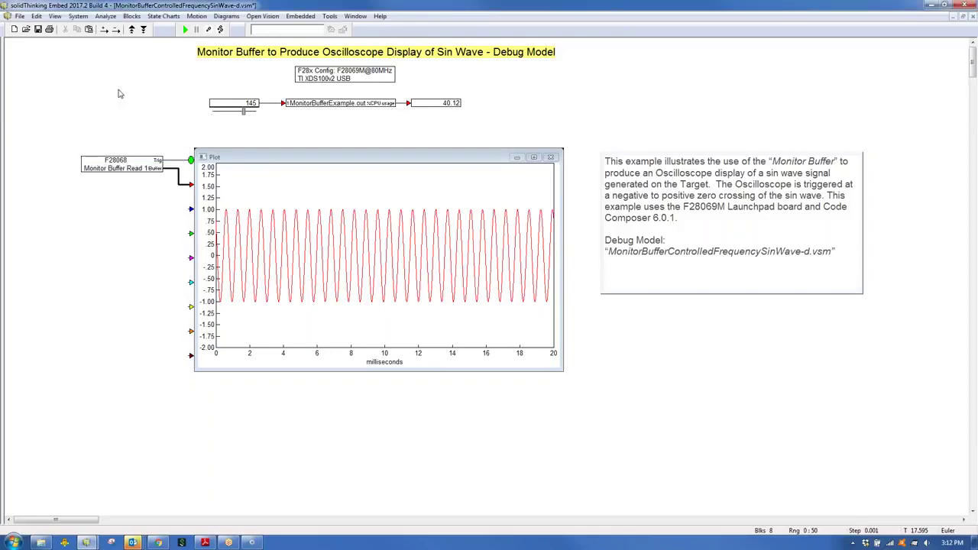
# Rerun the debug model, vary the frequency slider through 57.5, 42.3 and 95.5, and stop the simulation.
pyautogui.click(185, 30)
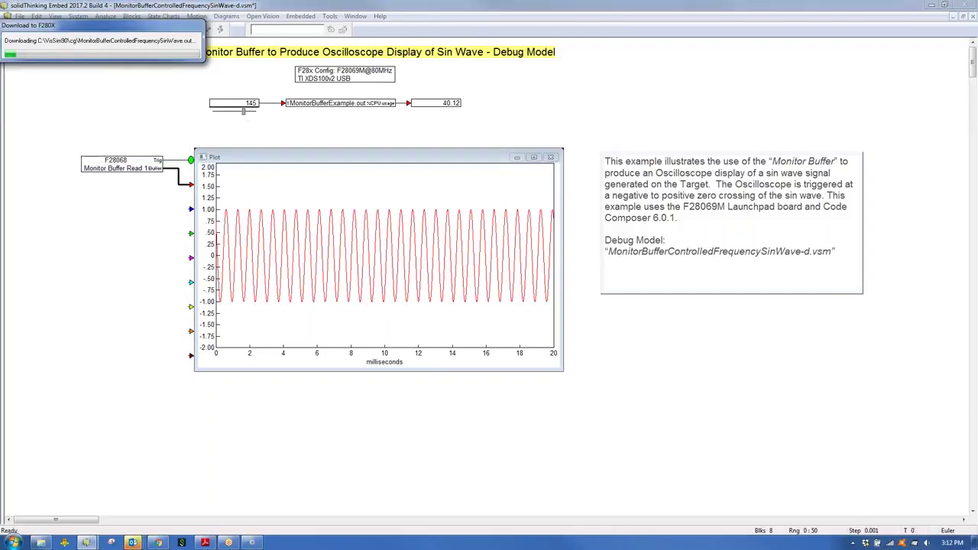
pyautogui.moveTo(244, 114); pyautogui.dragTo(222, 115)
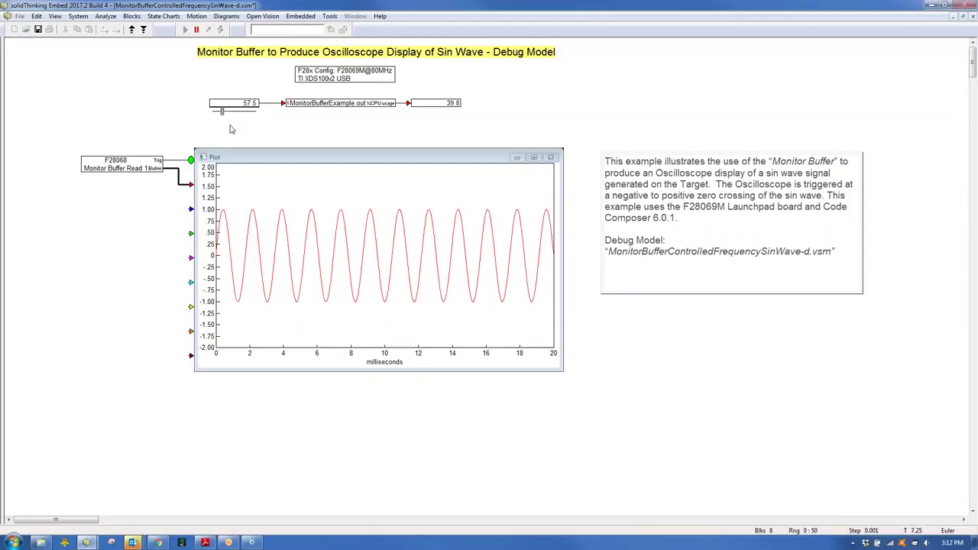
pyautogui.moveTo(222, 113); pyautogui.dragTo(218, 112)
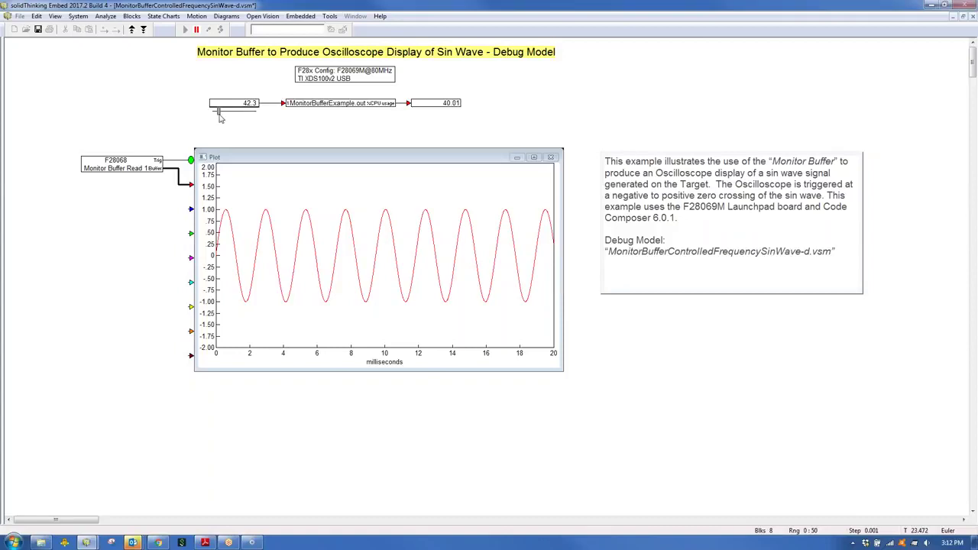
pyautogui.moveTo(219, 113); pyautogui.dragTo(230, 113)
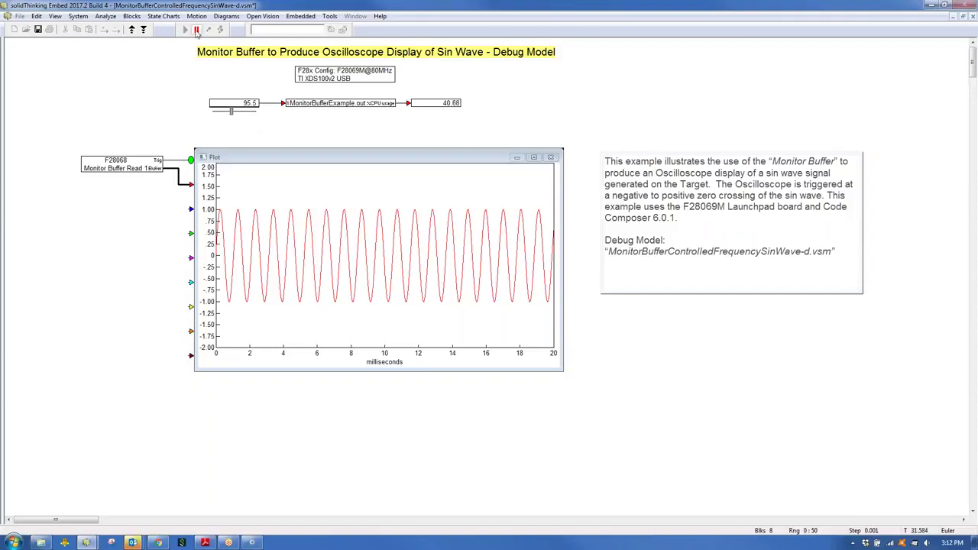
pyautogui.click(196, 29)
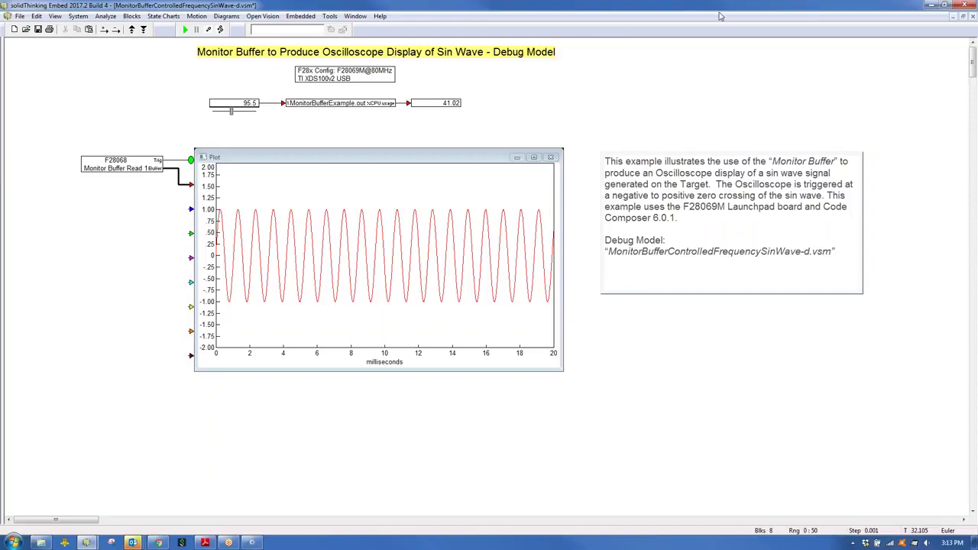
pyautogui.click(863, 136)
pyautogui.click(751, 16)
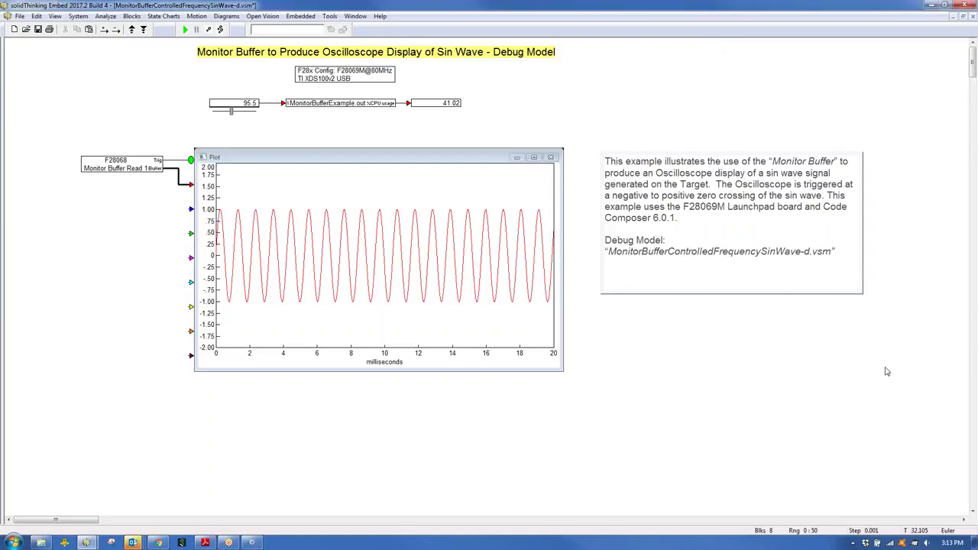